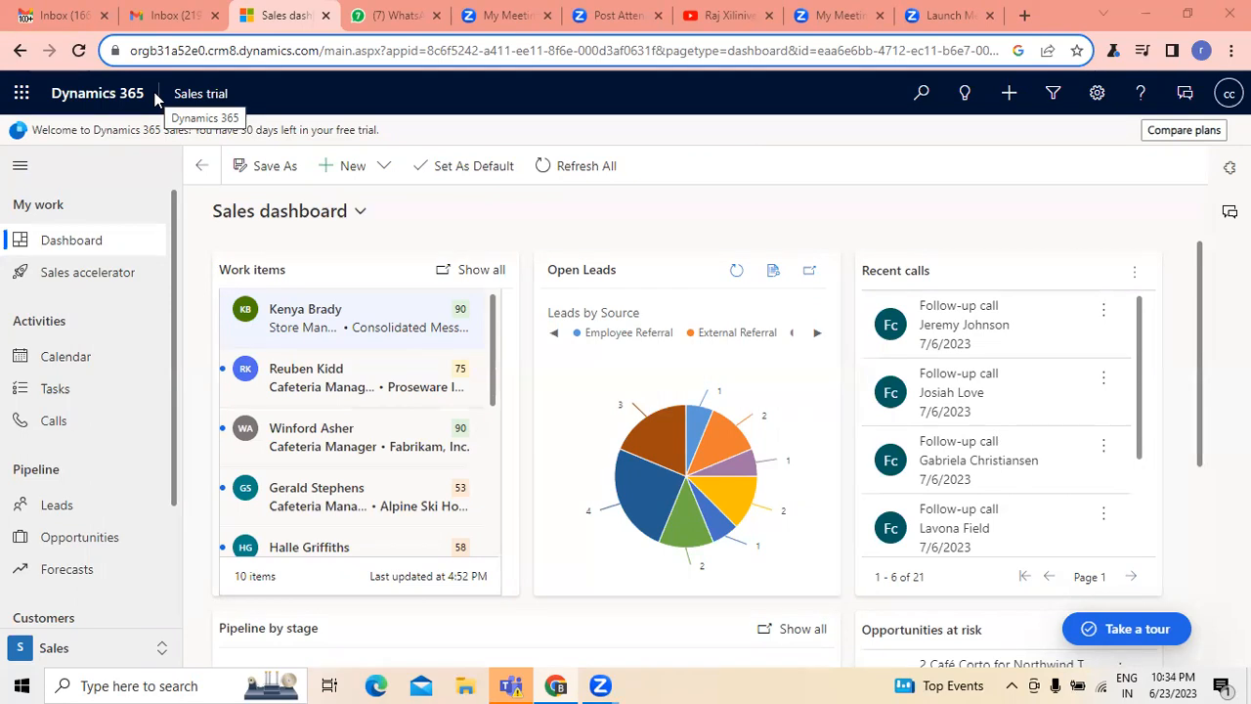
# - Search Google for "dynamics 365" in a new browser tab
pyautogui.click(1024, 16)
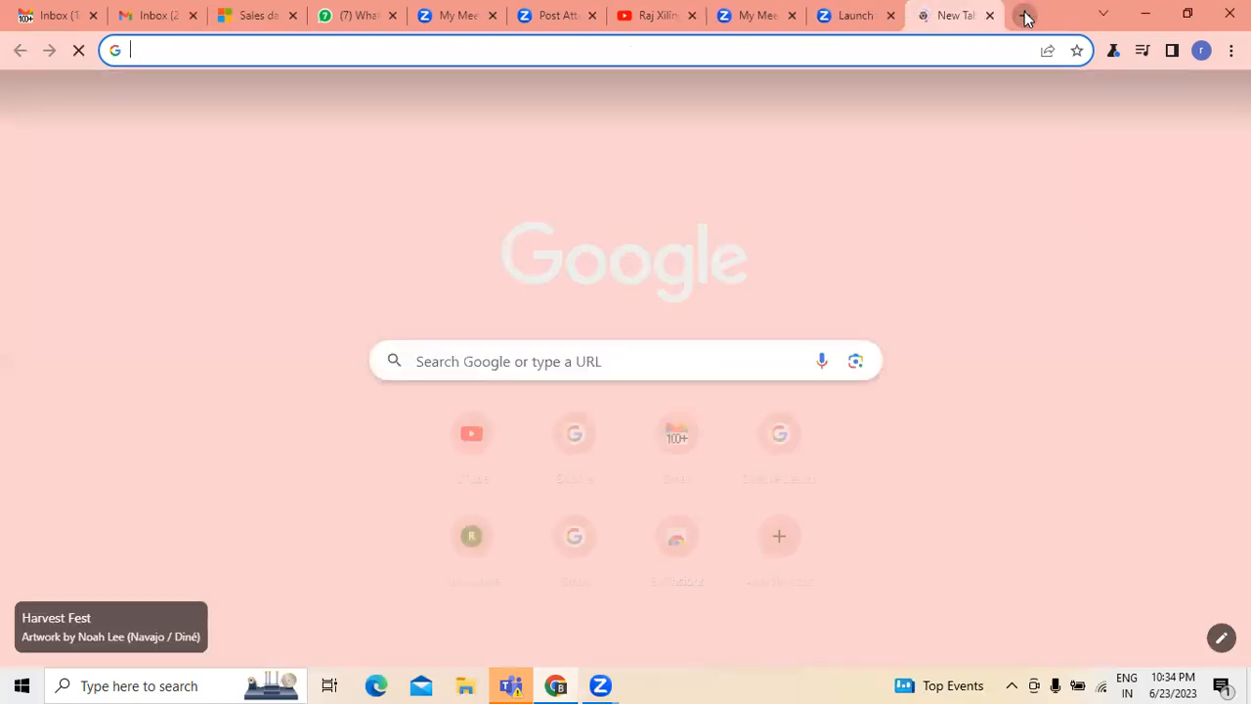
pyautogui.write('ww')
pyautogui.press('Return')
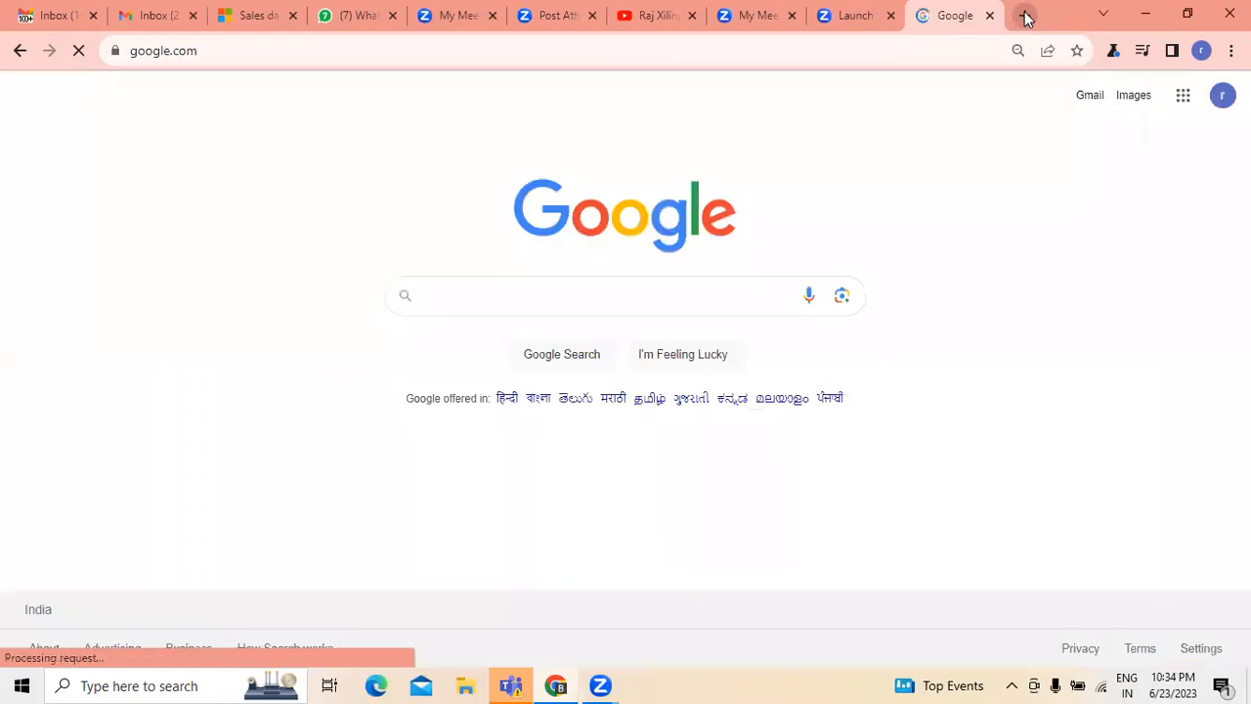
pyautogui.write('dynamics')
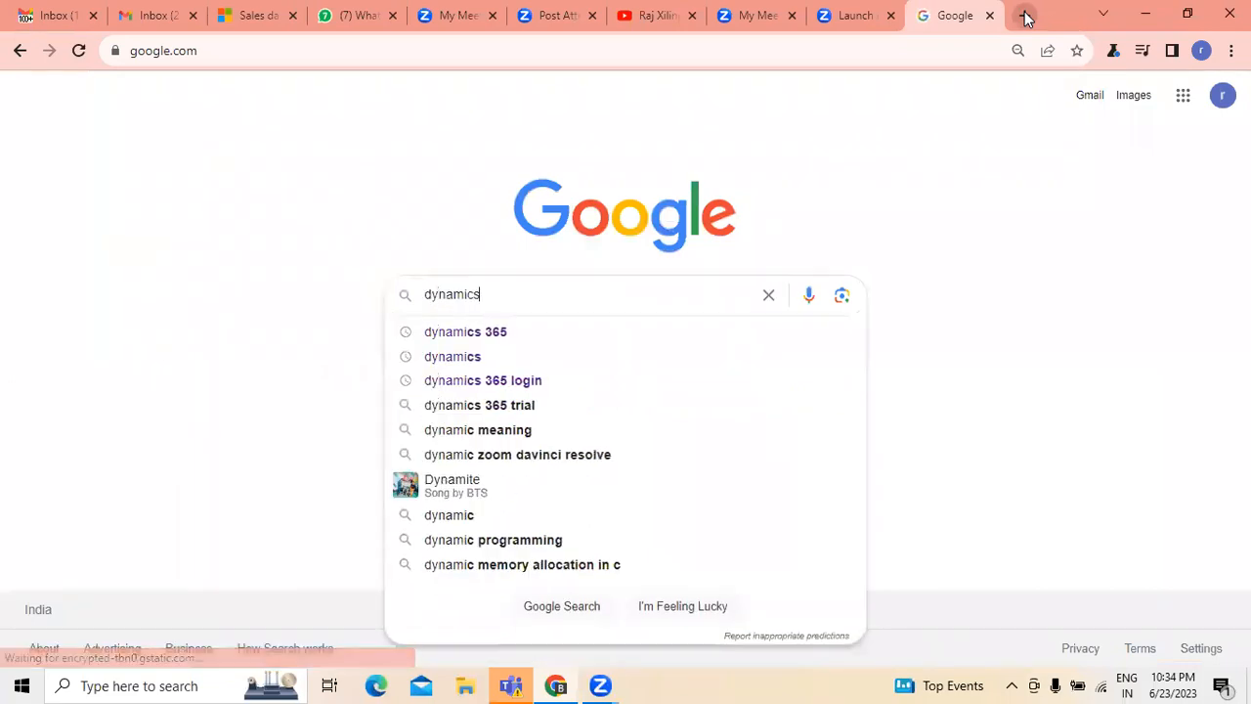
pyautogui.write(' 365')
pyautogui.press('Return')
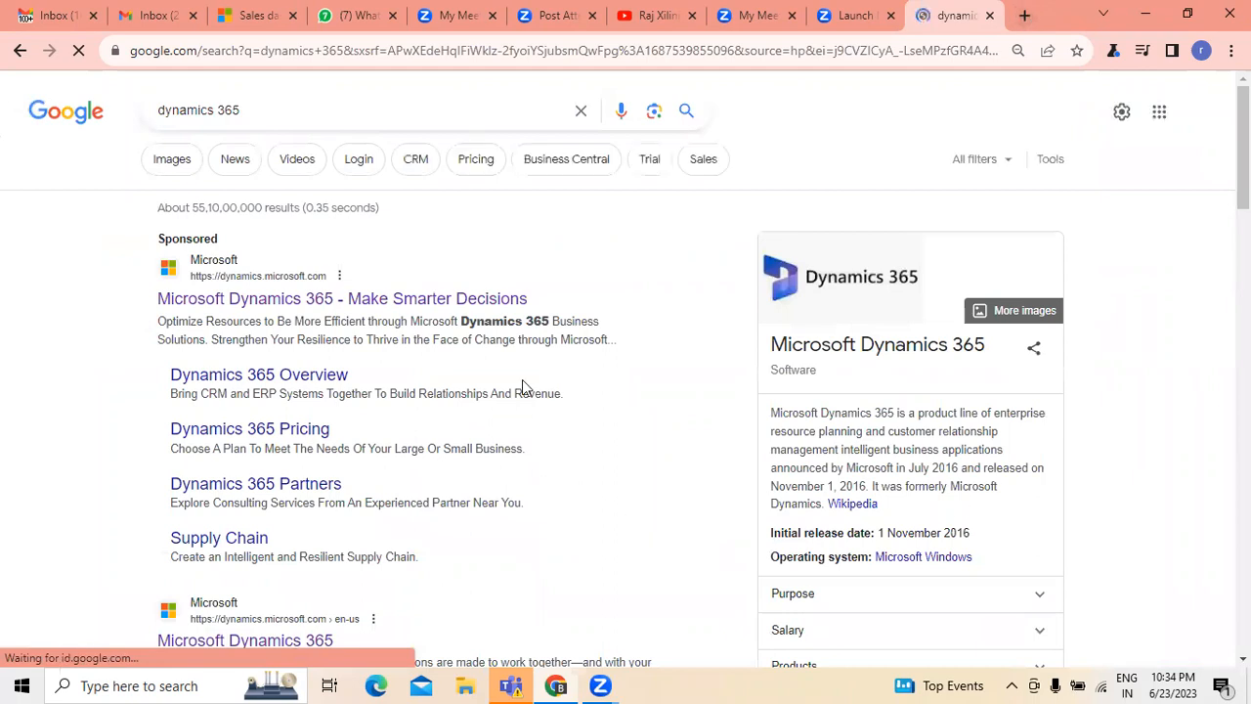
# - Open the Microsoft Dynamics 365 website from the search results and show its range of products
pyautogui.scroll(-2, 522, 386)
pyautogui.click(318, 460)
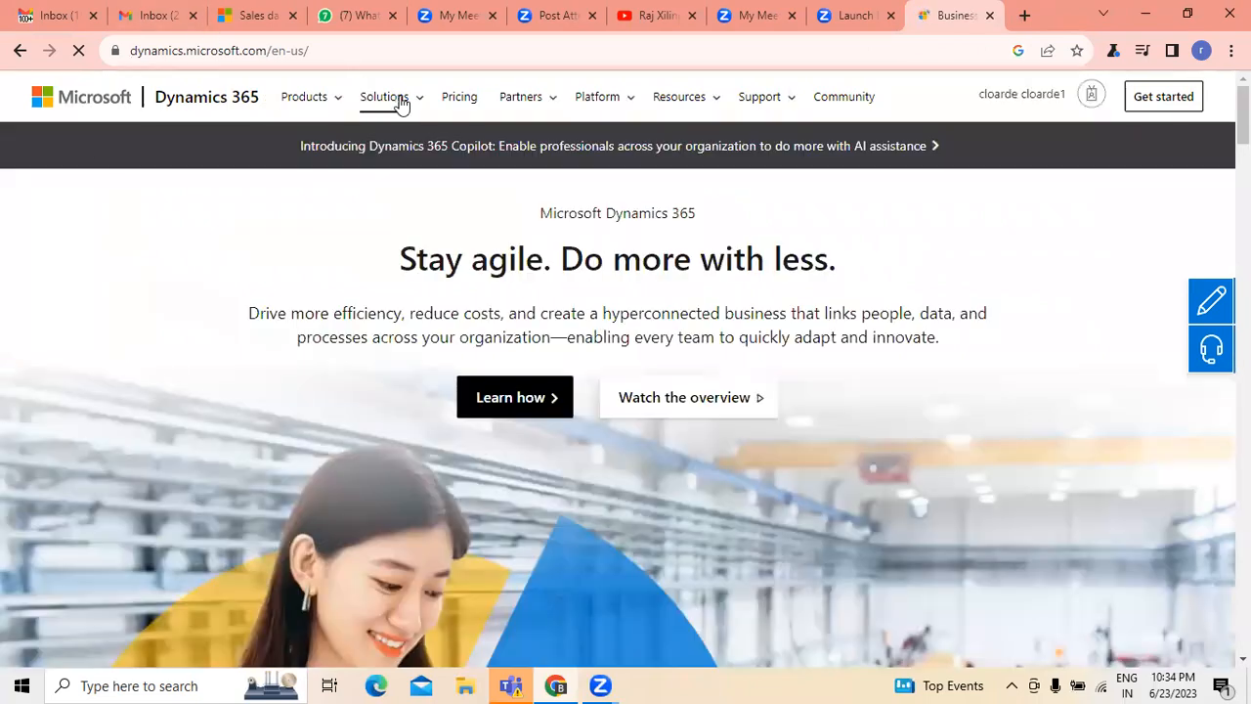
pyautogui.click(333, 110)
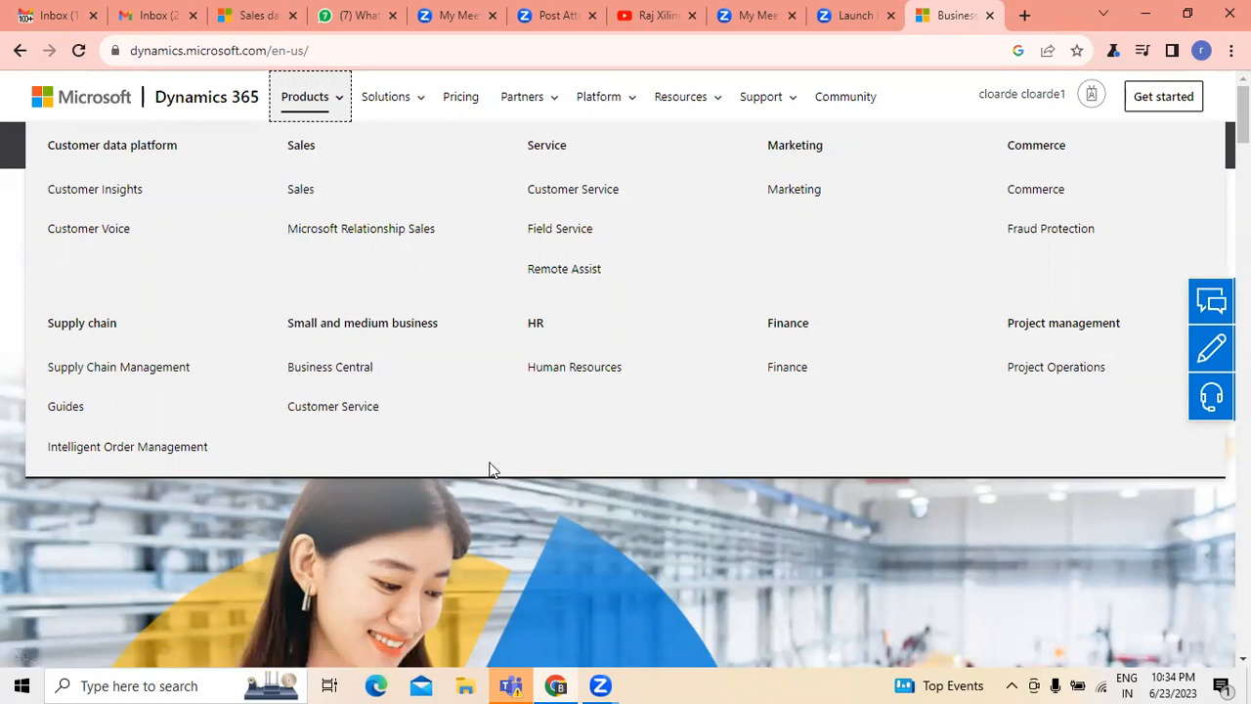
# - Return to the Sales trial dashboard and switch to the published app Dynamics 365 — custom
pyautogui.click(836, 17)
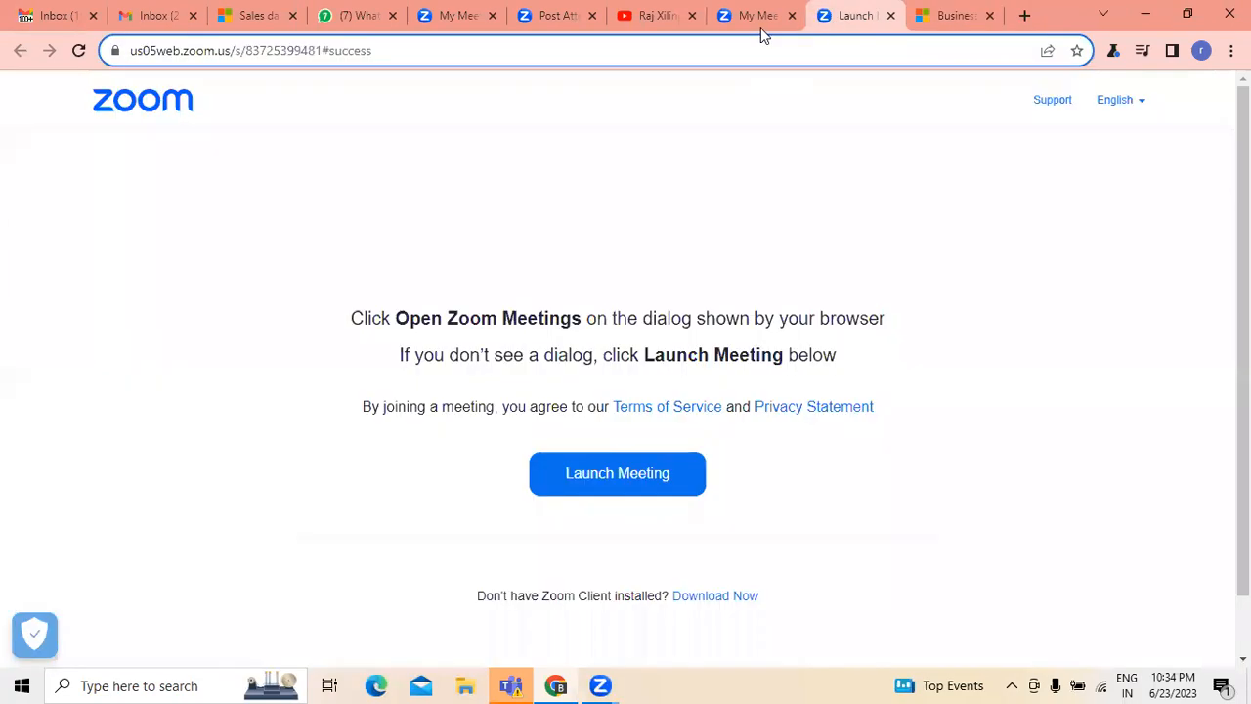
pyautogui.click(950, 16)
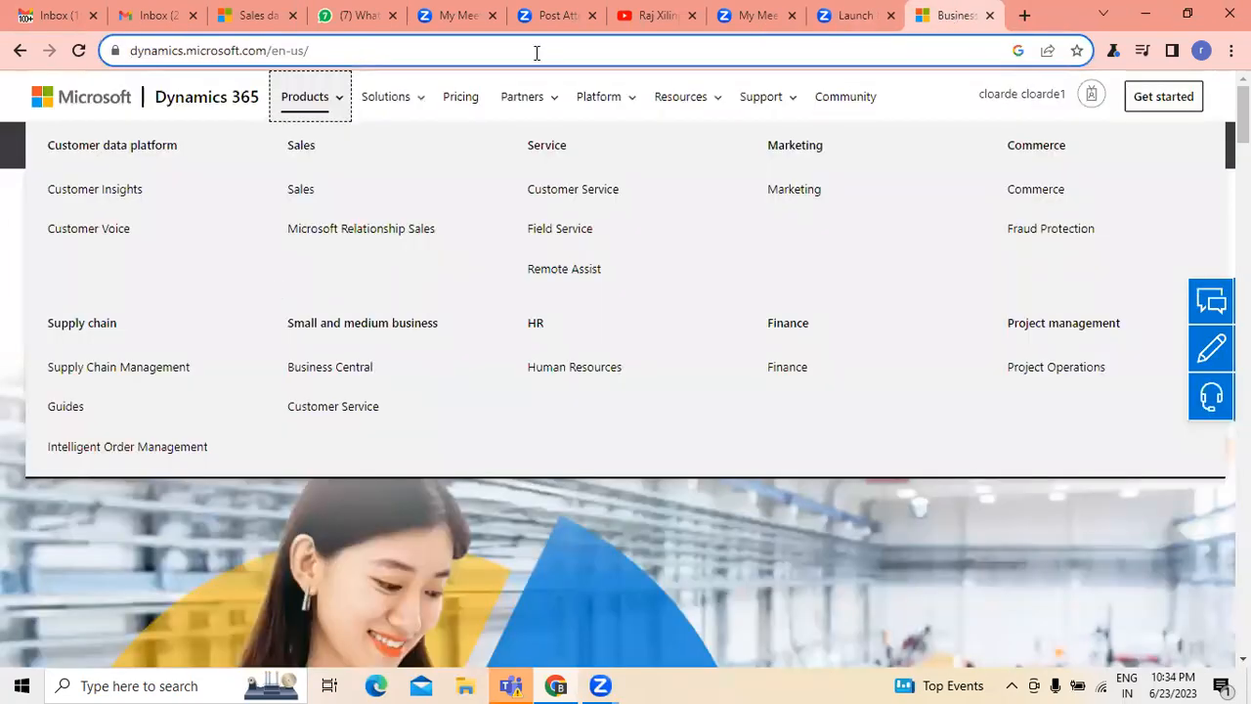
pyautogui.click(768, 18)
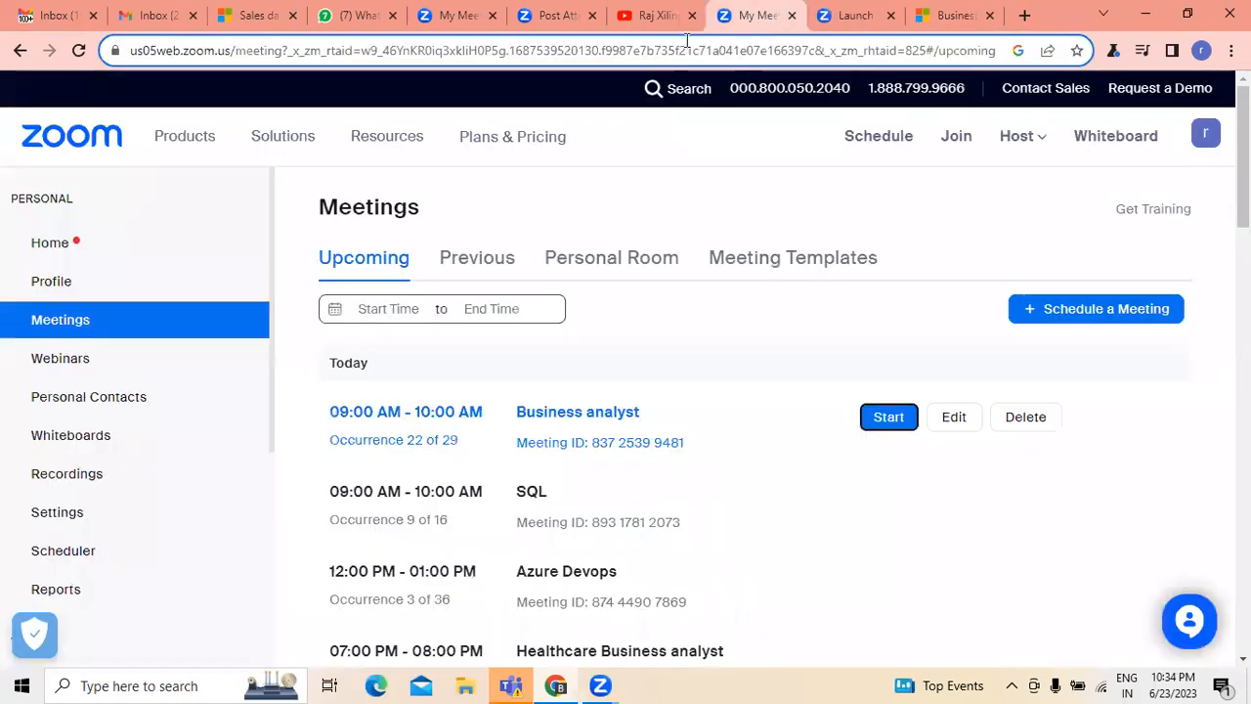
pyautogui.click(260, 18)
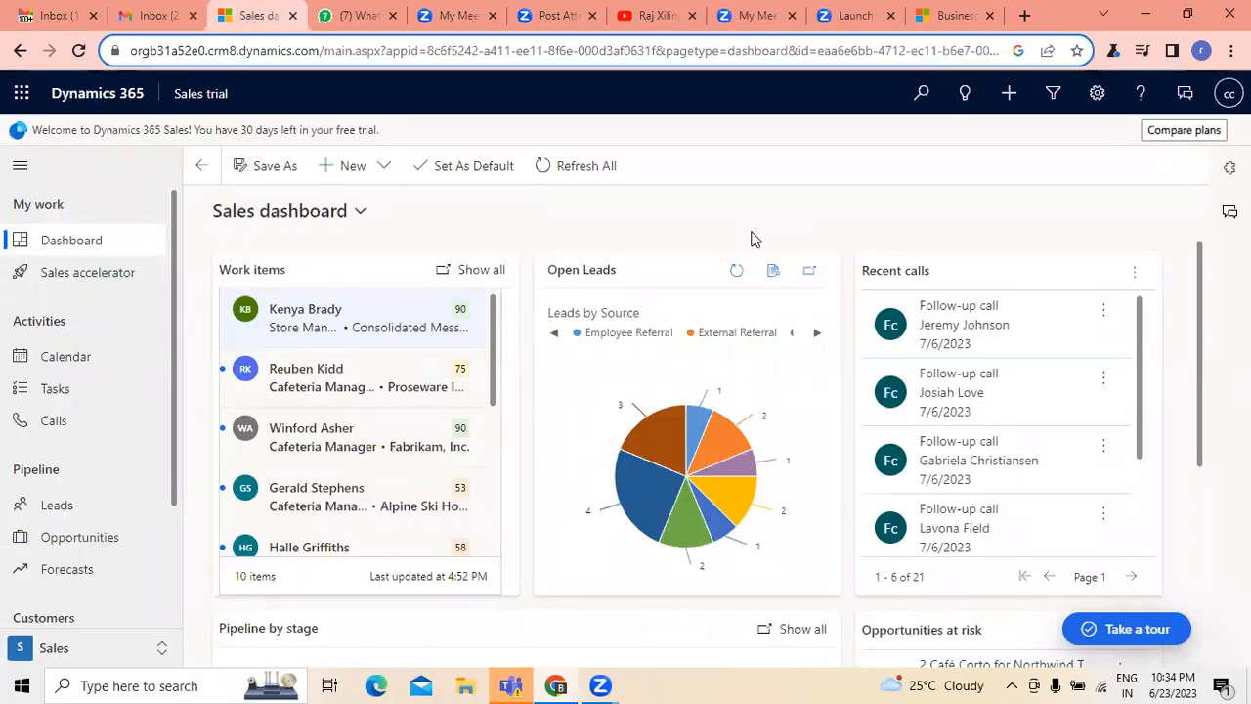
pyautogui.click(195, 95)
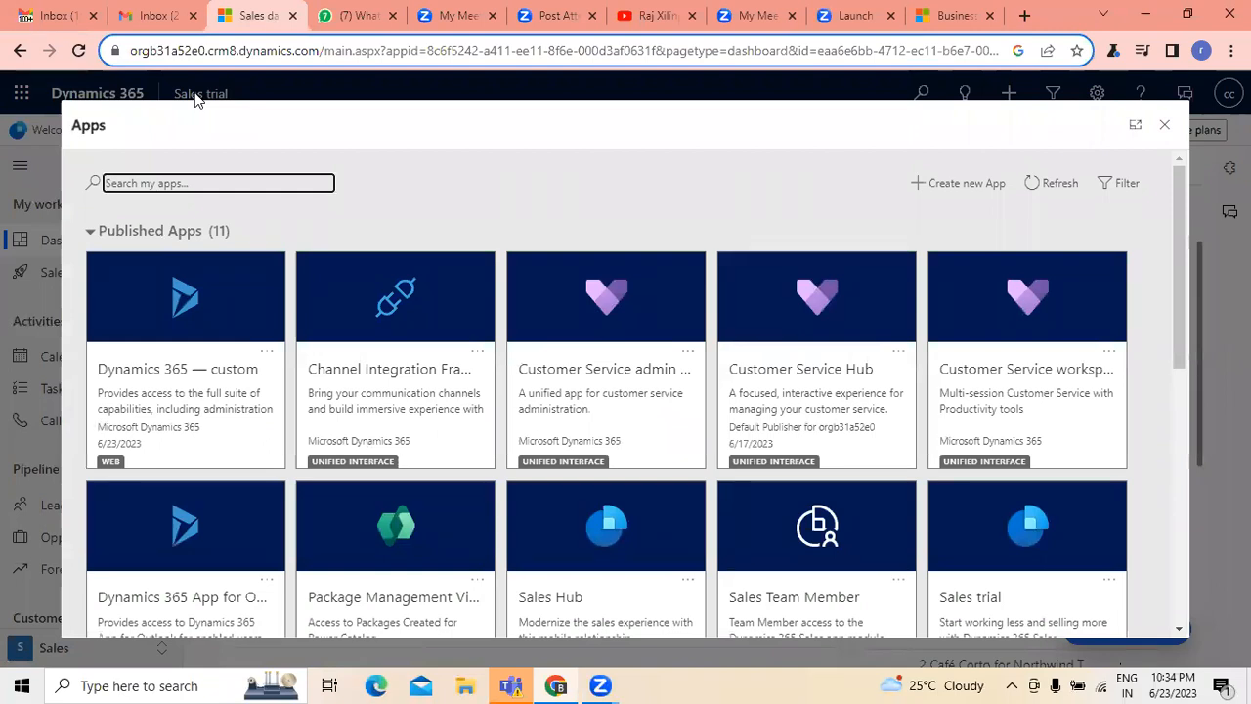
pyautogui.click(220, 381)
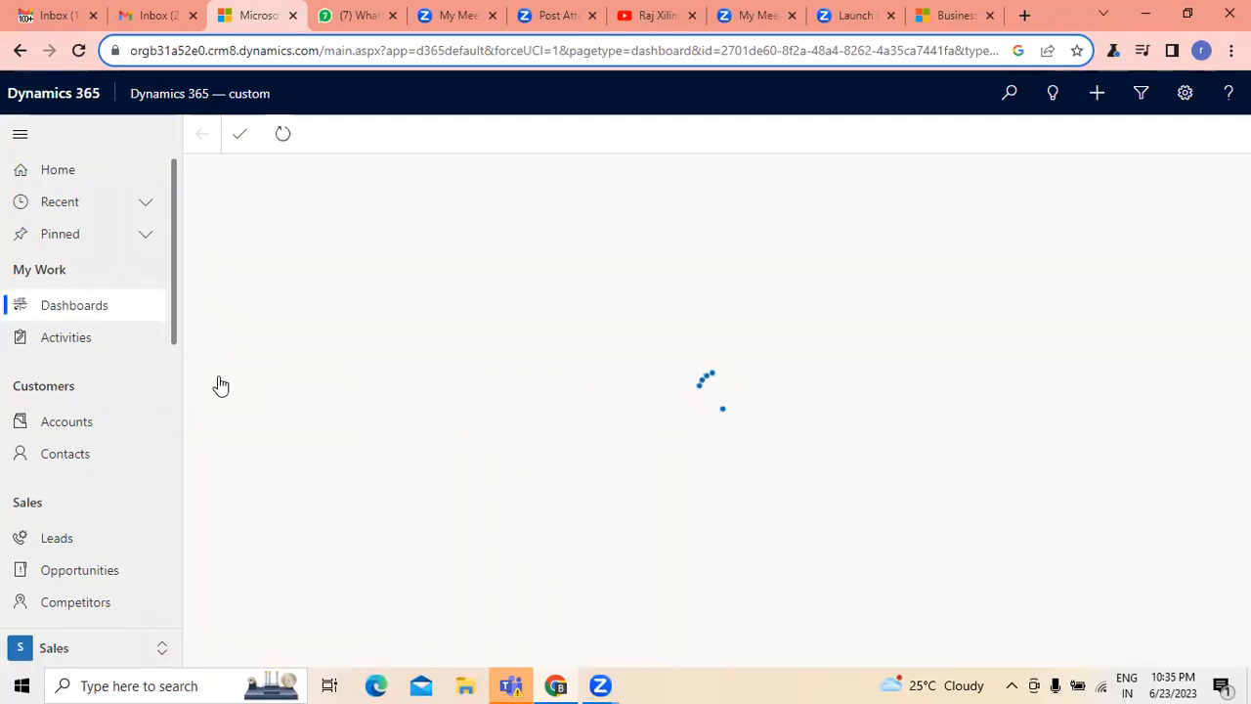
# - View the custom app's dashboards and its list of open leads, ending on the home page
pyautogui.moveTo(176, 293); pyautogui.dragTo(180, 240)
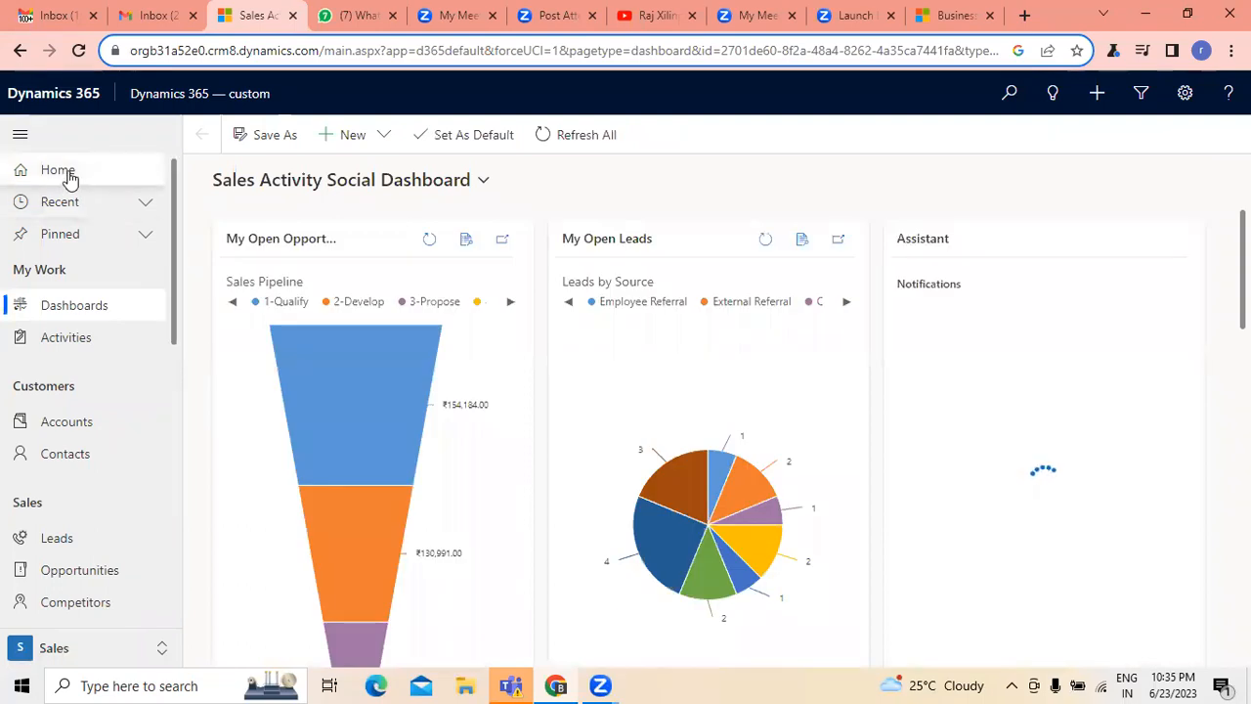
pyautogui.click(85, 317)
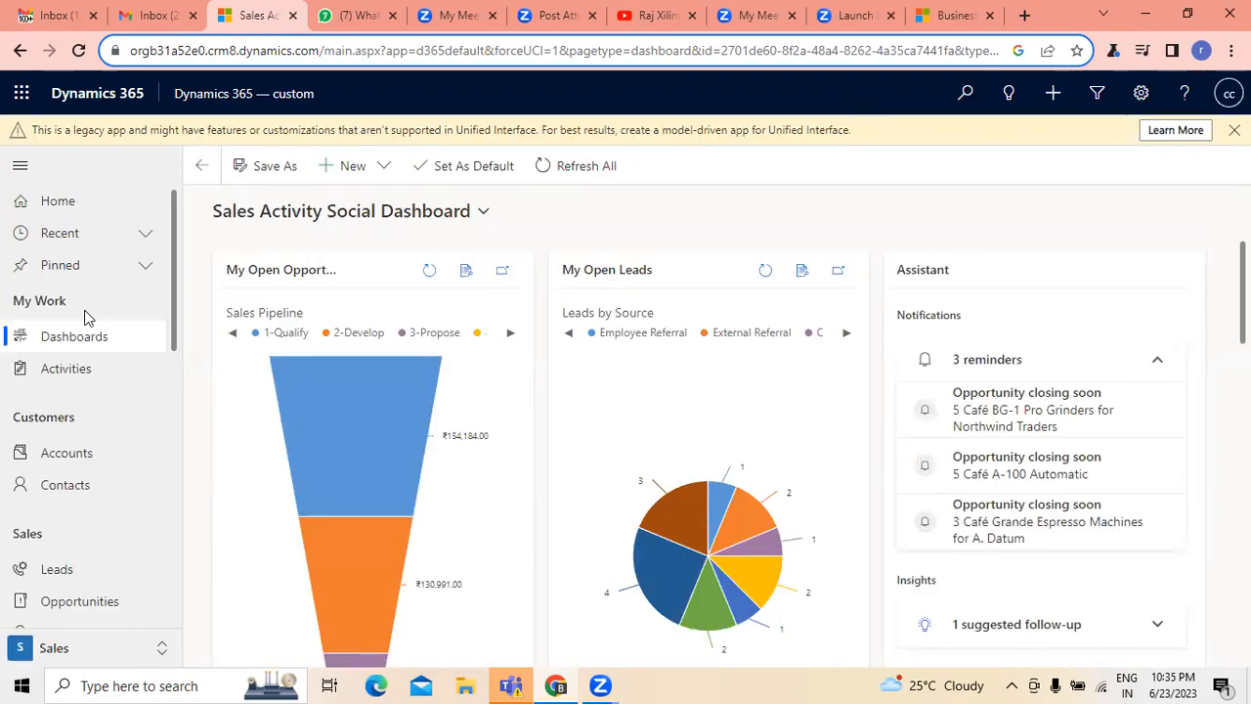
pyautogui.click(86, 198)
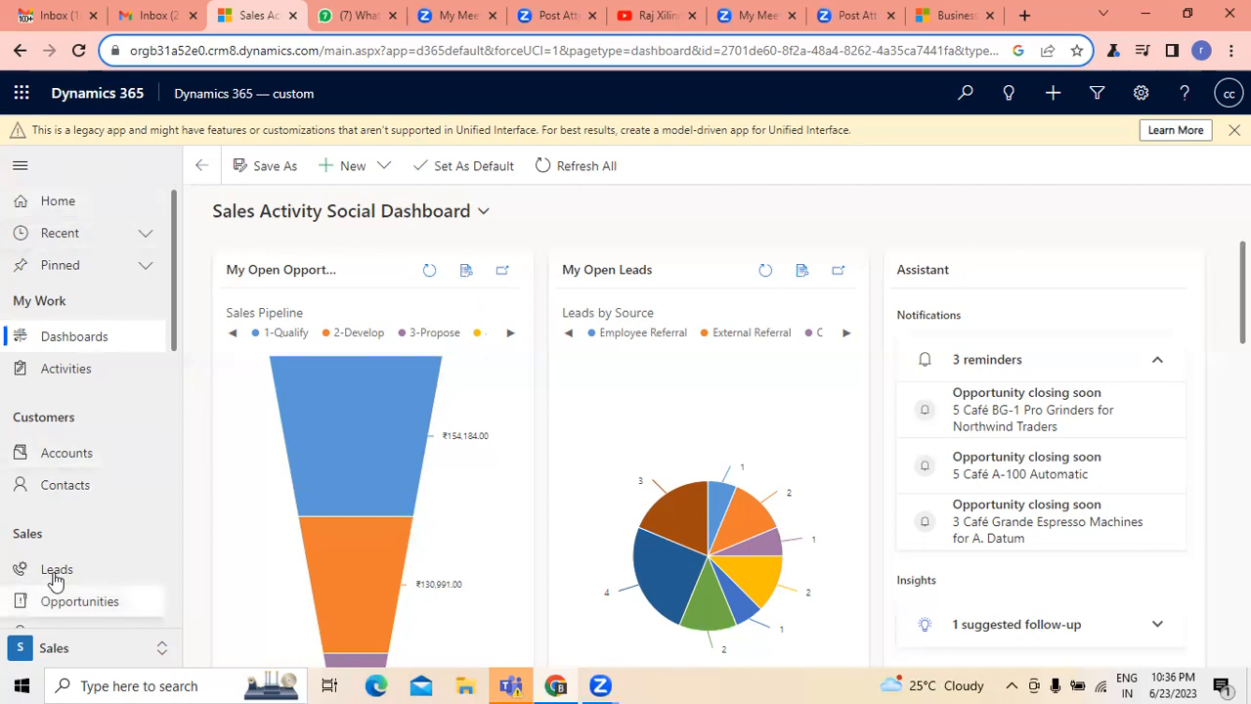
pyautogui.click(57, 572)
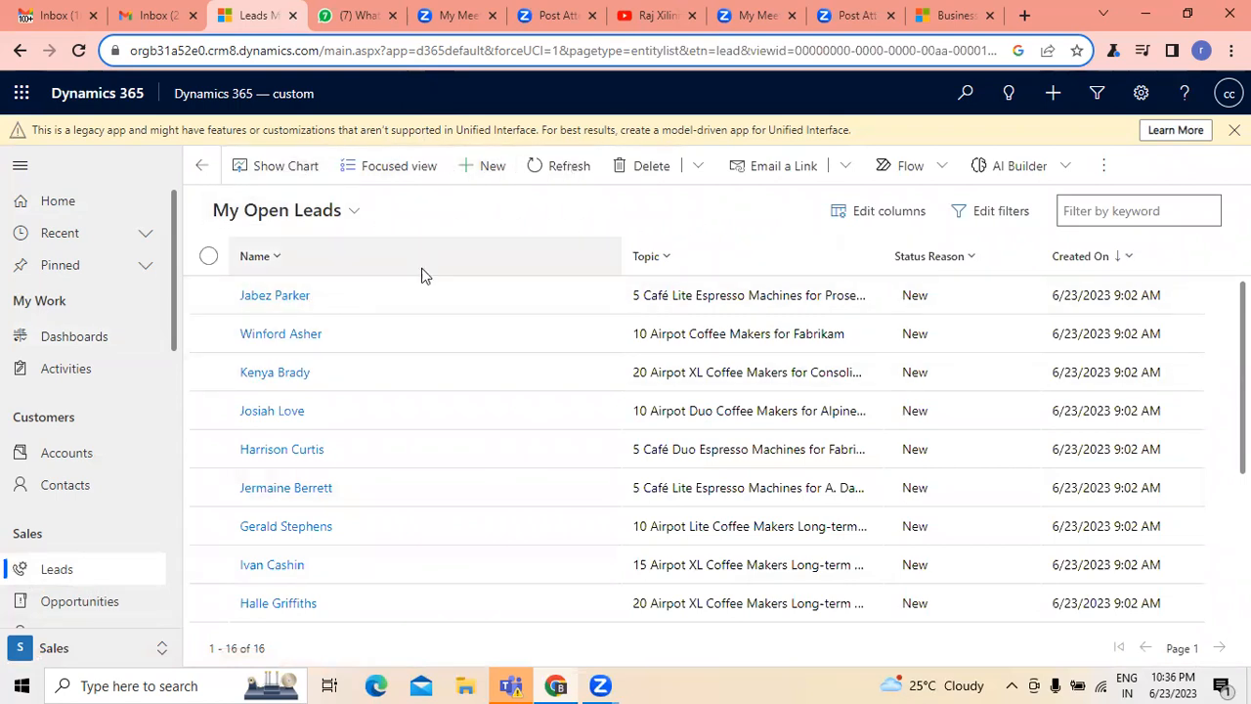
pyautogui.click(69, 202)
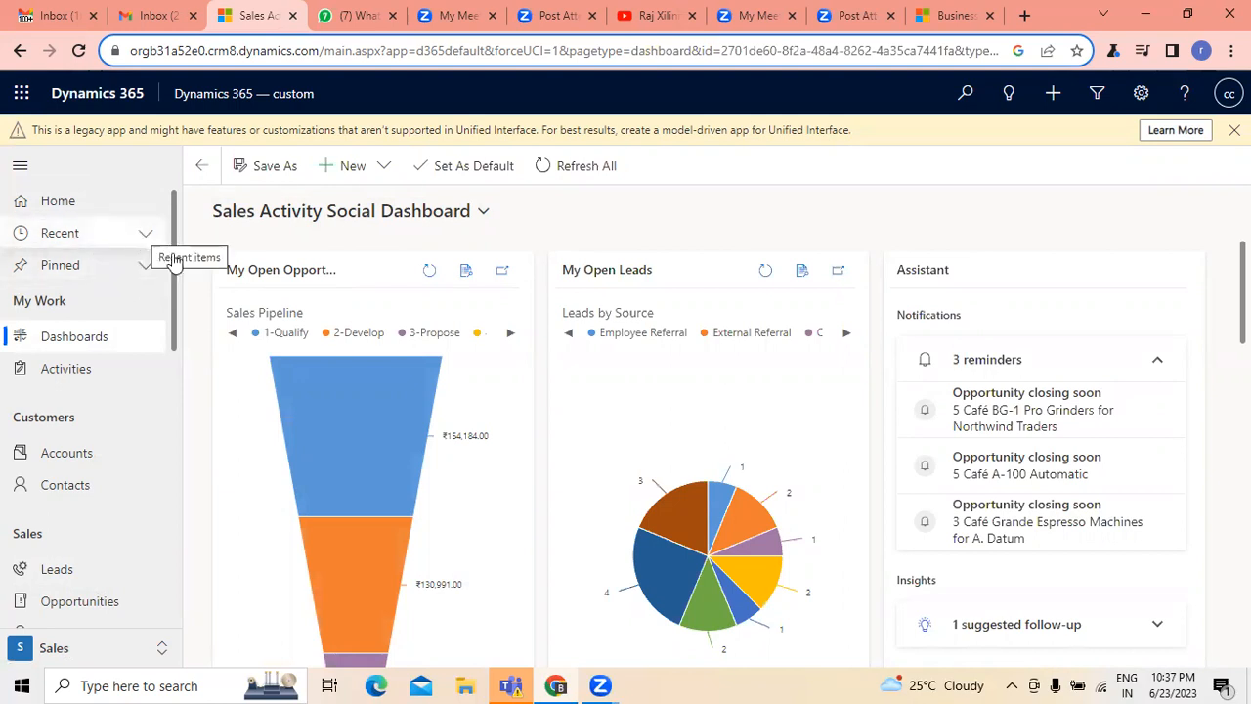
# - Examine the charts on the Sales Activity Social Dashboard and the My Open Leads list, ending back on the home page
pyautogui.scroll(-3, 229, 358)
pyautogui.scroll(-4, 104, 346)
pyautogui.scroll(4, 105, 347)
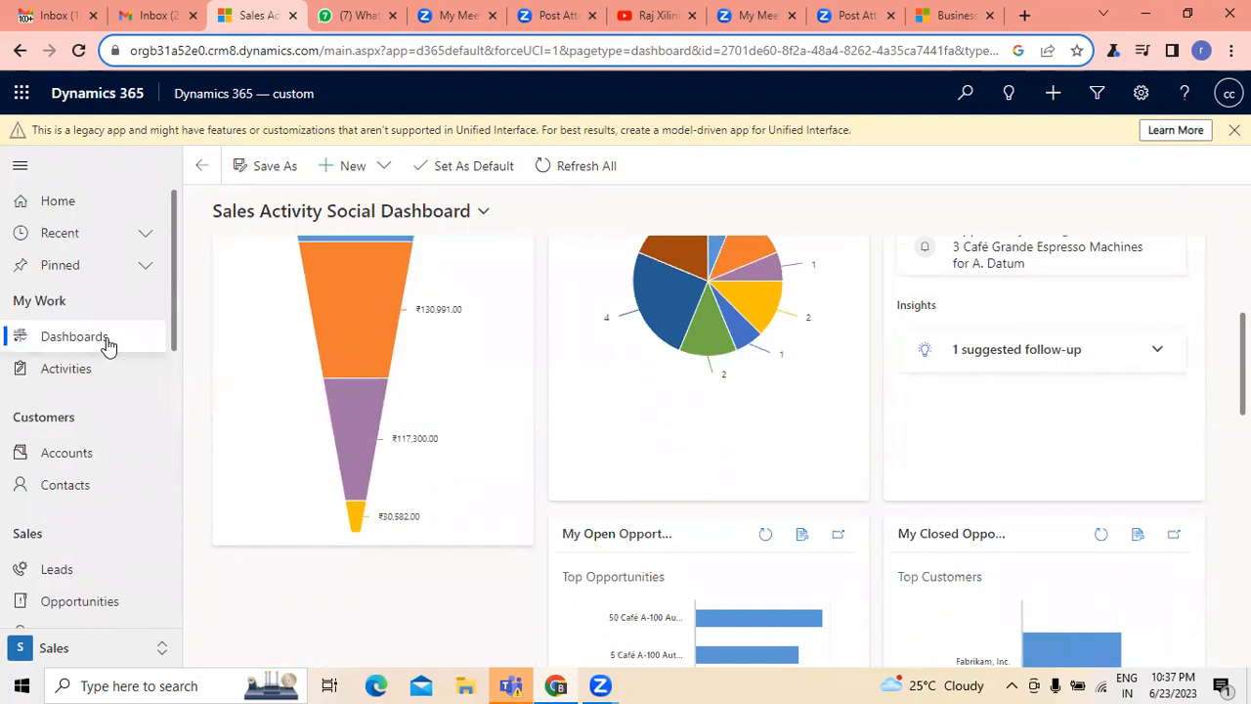
pyautogui.click(66, 575)
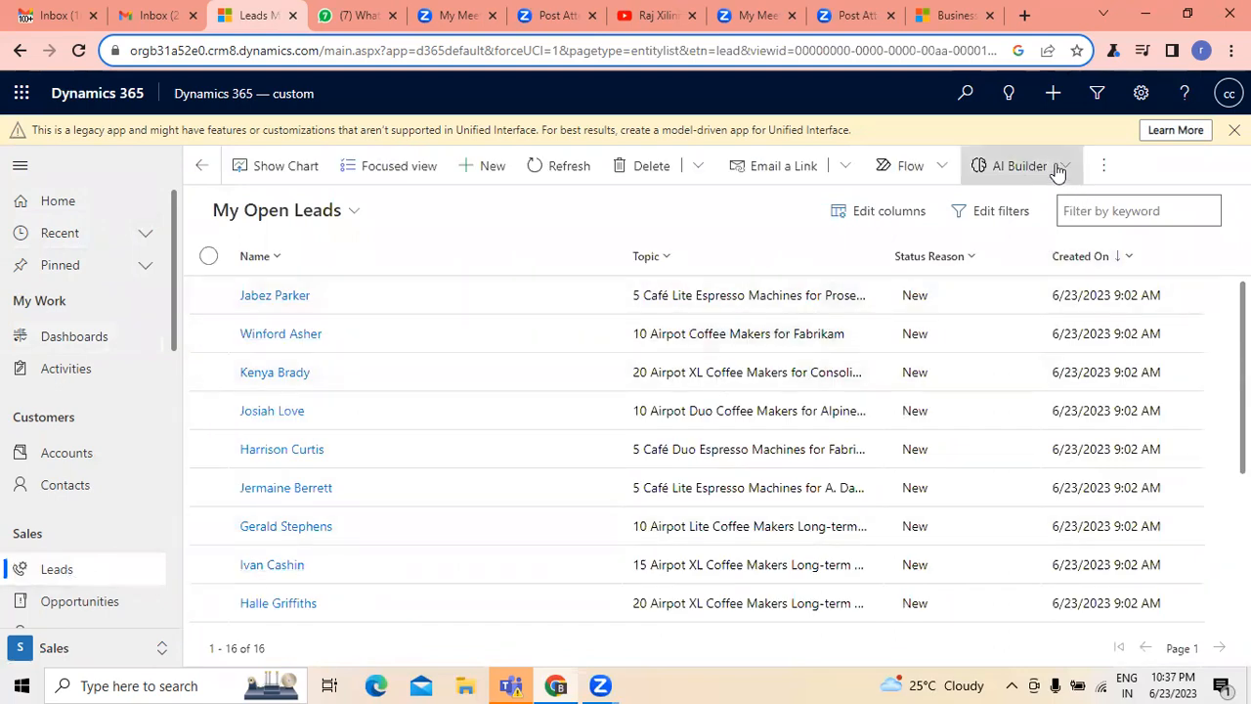
pyautogui.click(44, 213)
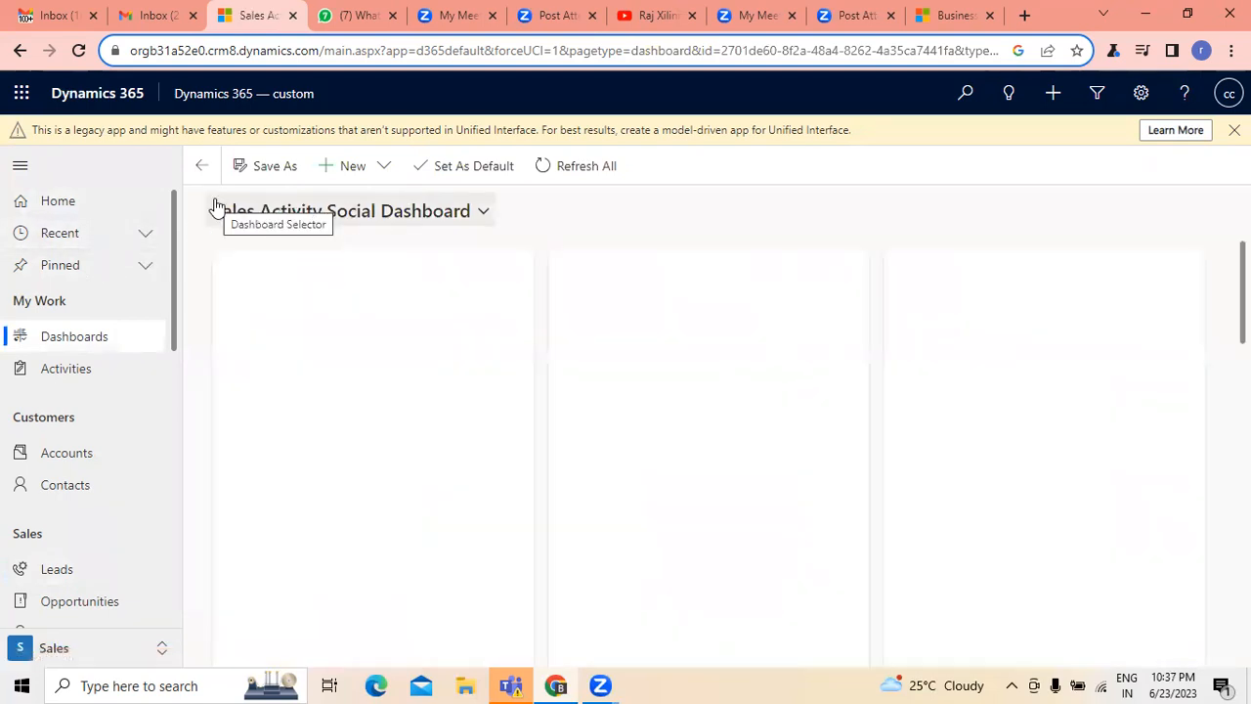
# - Look at the layout choices for a new Dynamics 365 dashboard without creating one
pyautogui.click(387, 168)
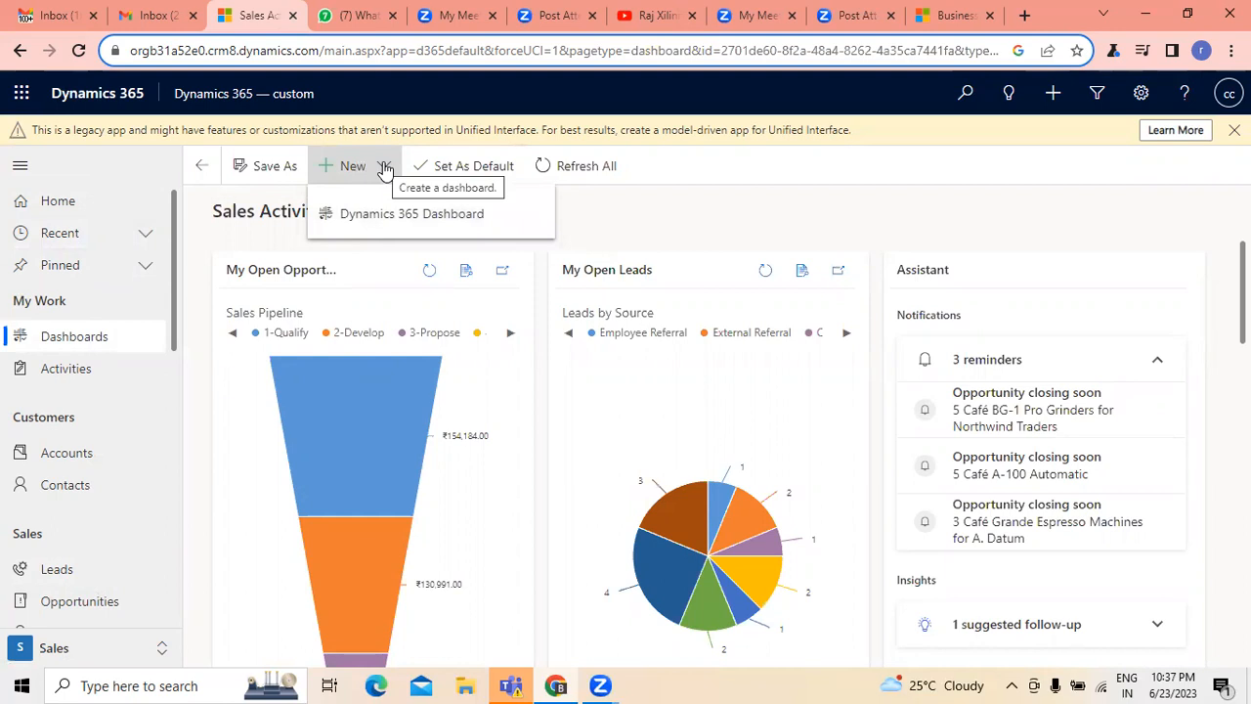
pyautogui.click(410, 214)
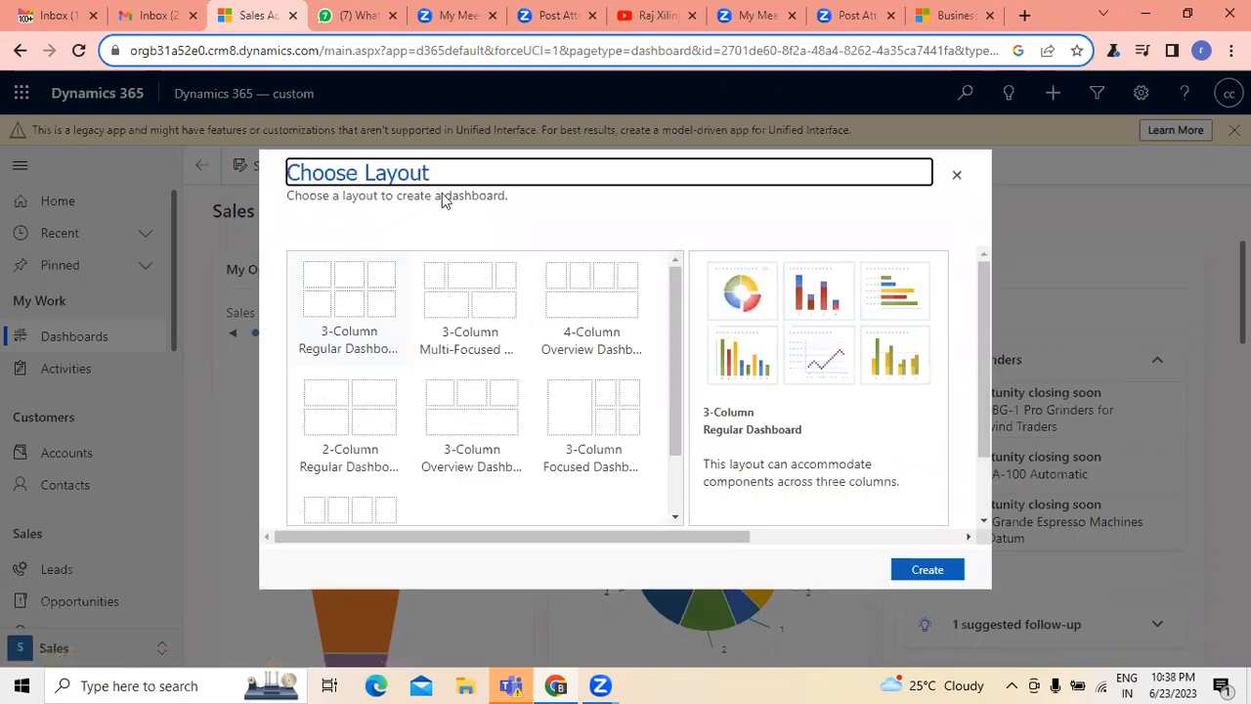
pyautogui.click(957, 176)
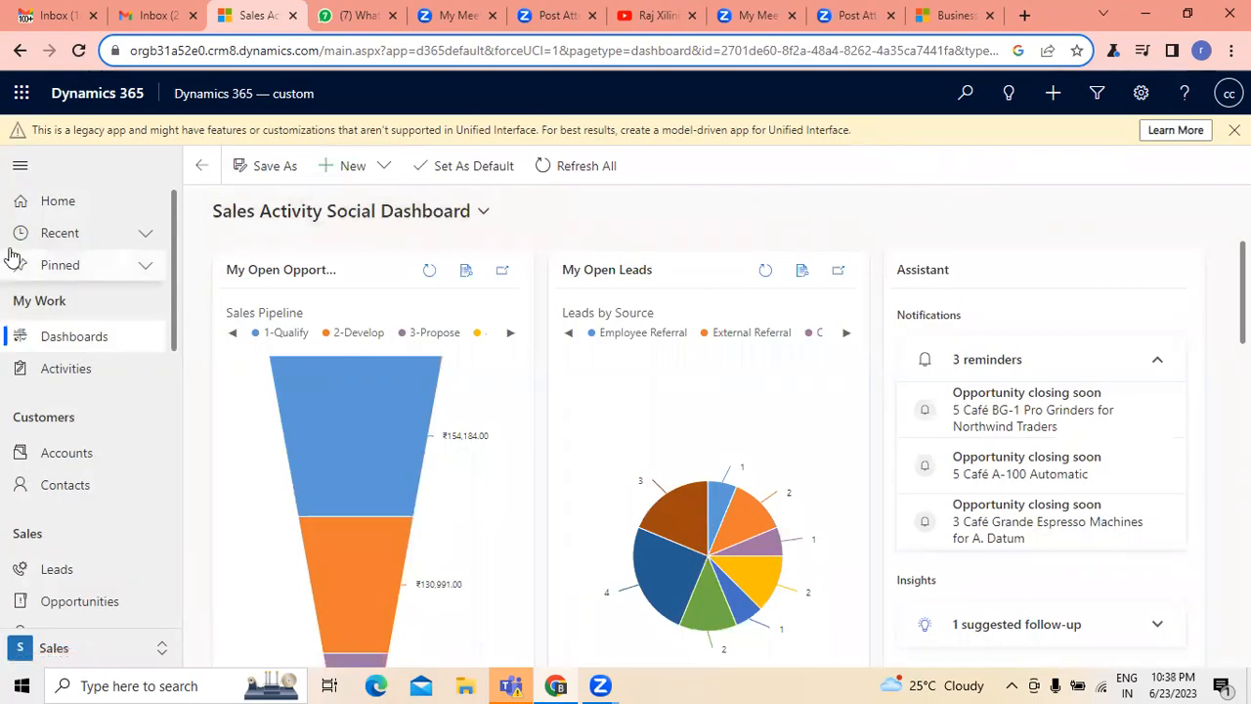
# - Expand the recent items and open the Sales dashboard from them
pyautogui.click(148, 238)
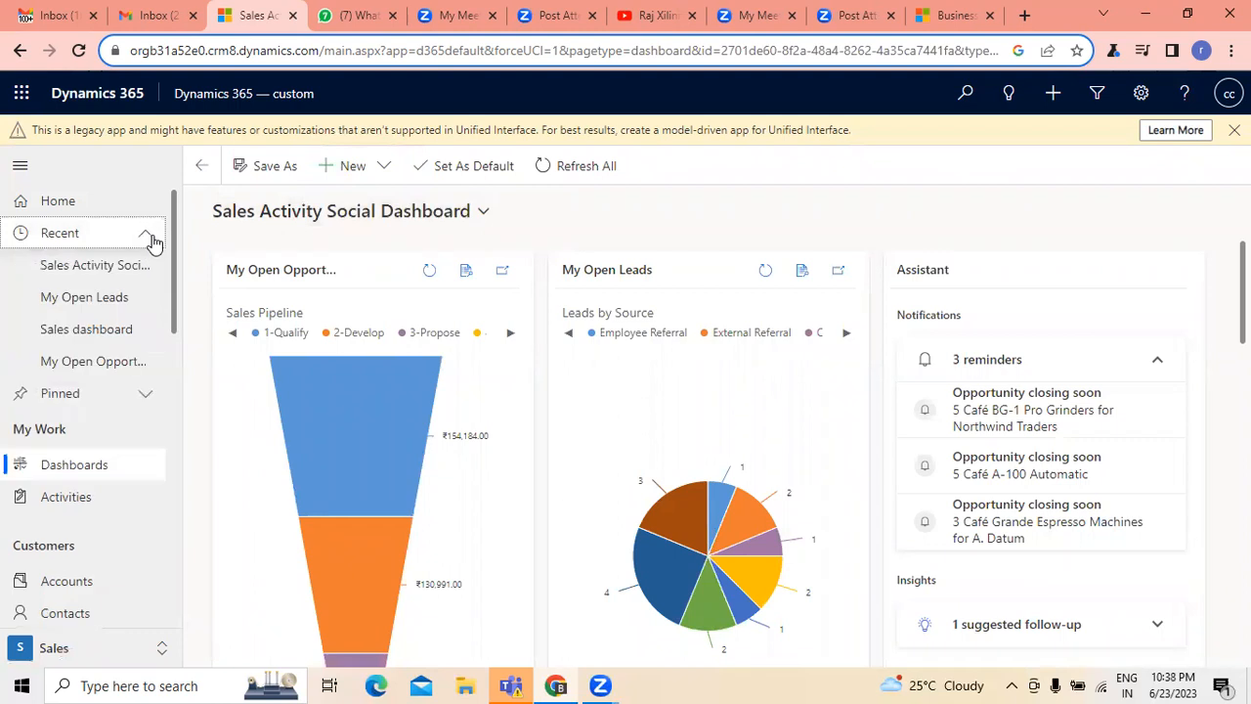
pyautogui.click(89, 282)
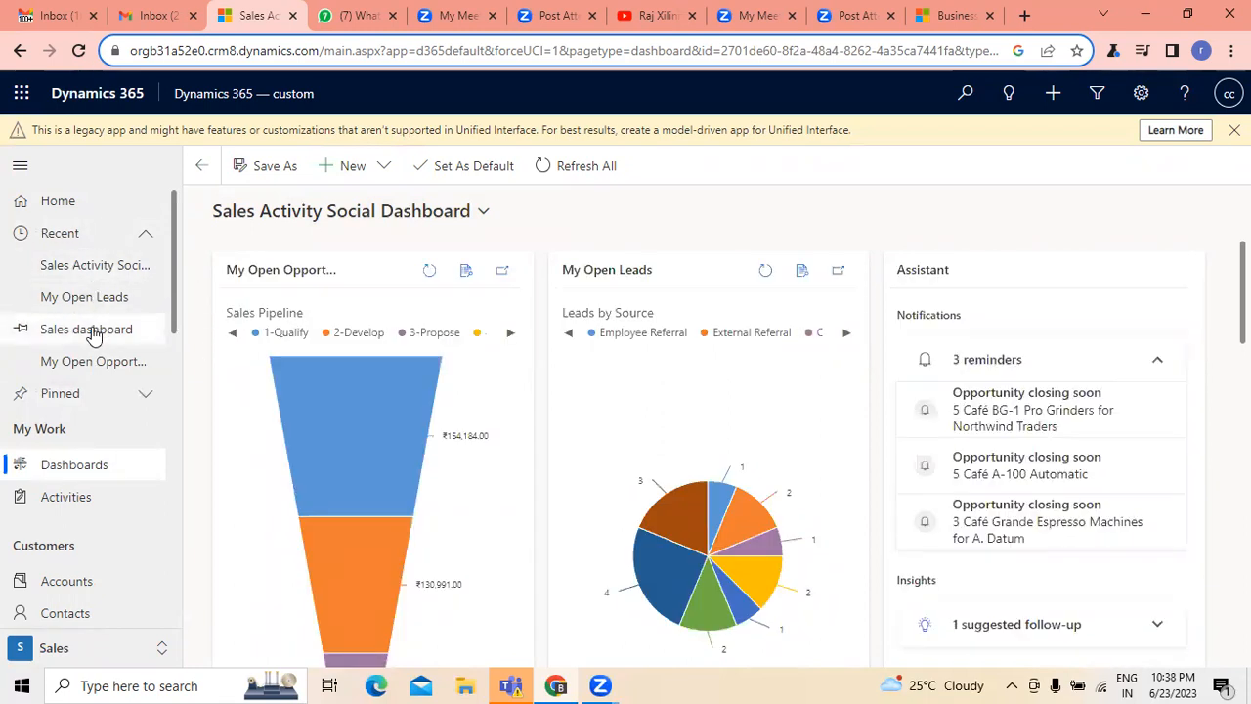
pyautogui.click(92, 330)
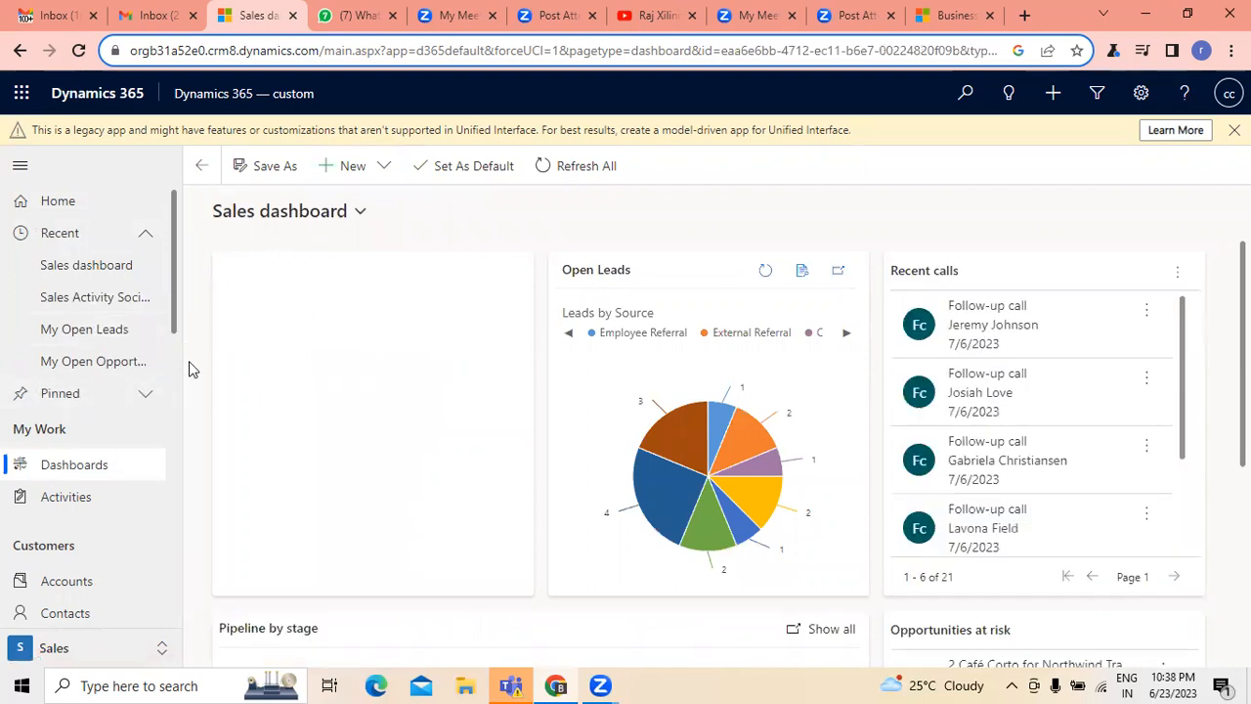
# - Filter My Activities to the Meeting activity type and look through the listed meetings
pyautogui.click(75, 503)
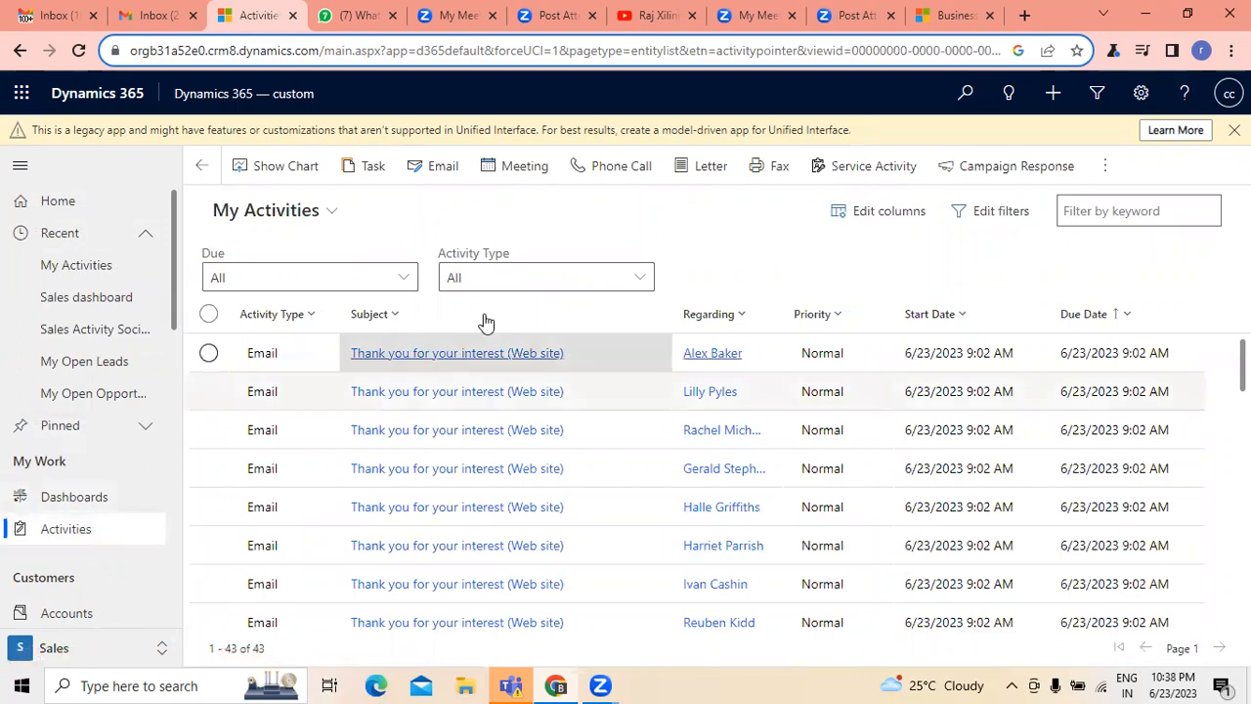
pyautogui.click(629, 280)
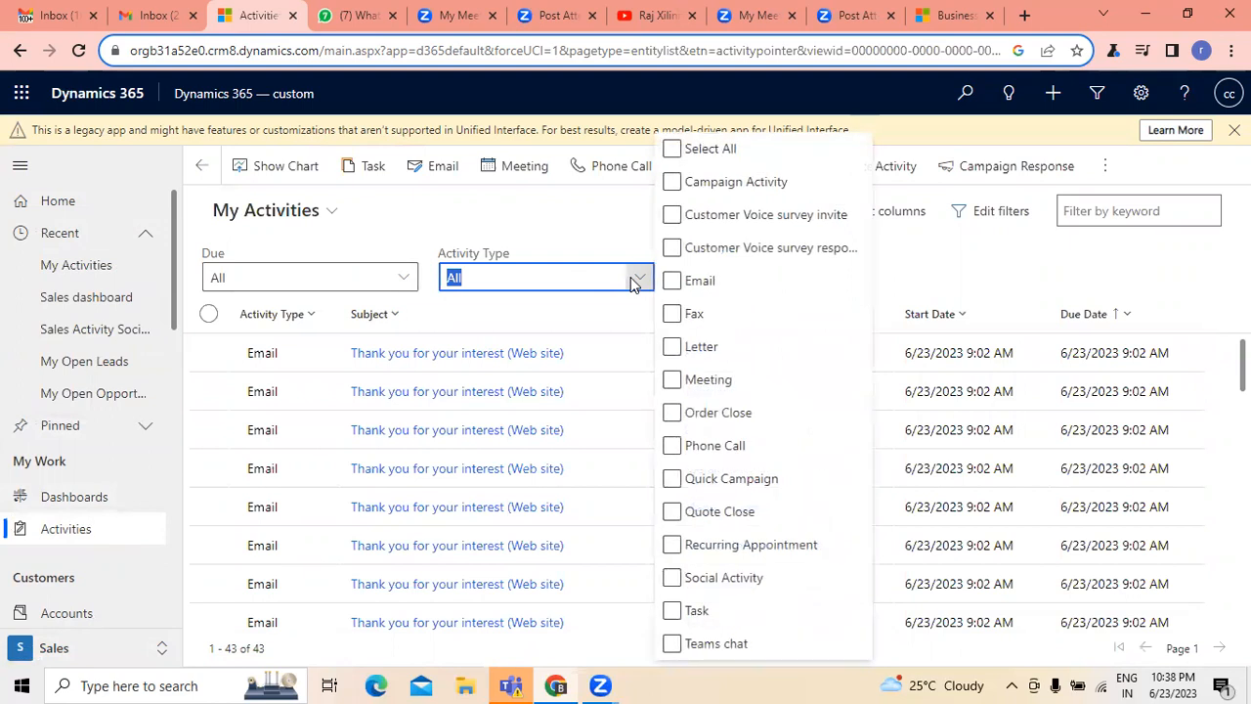
pyautogui.click(716, 383)
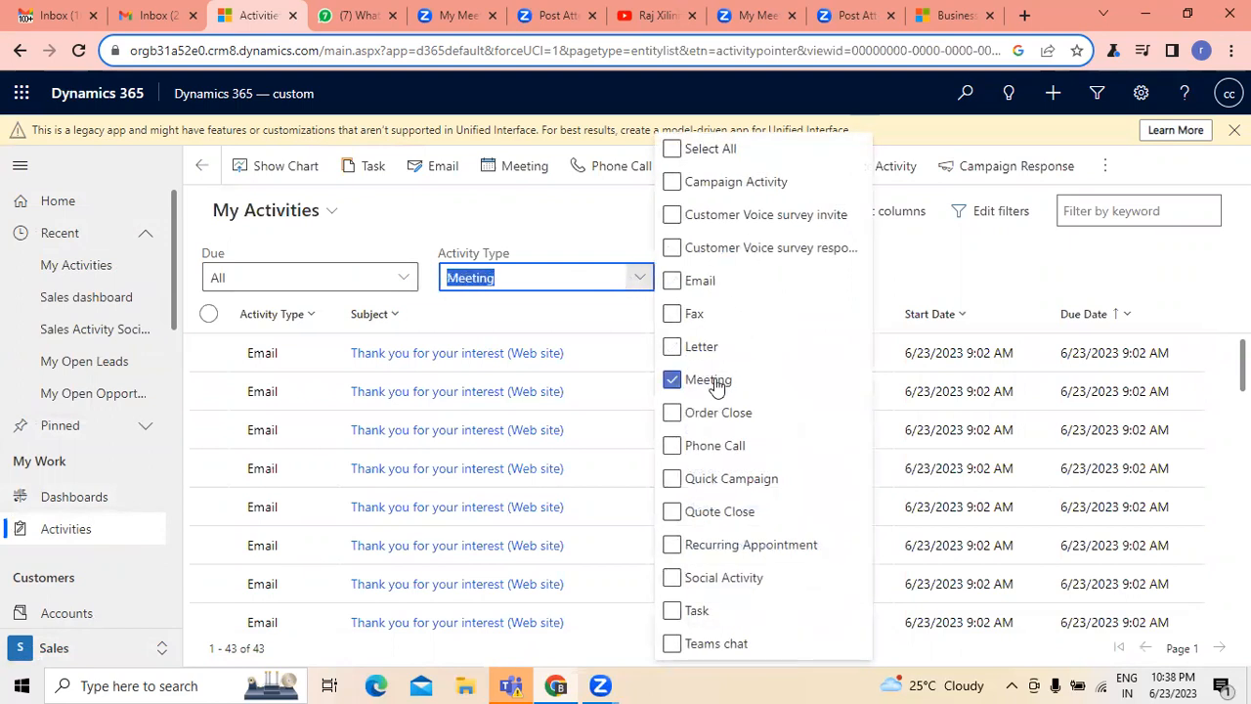
pyautogui.click(539, 217)
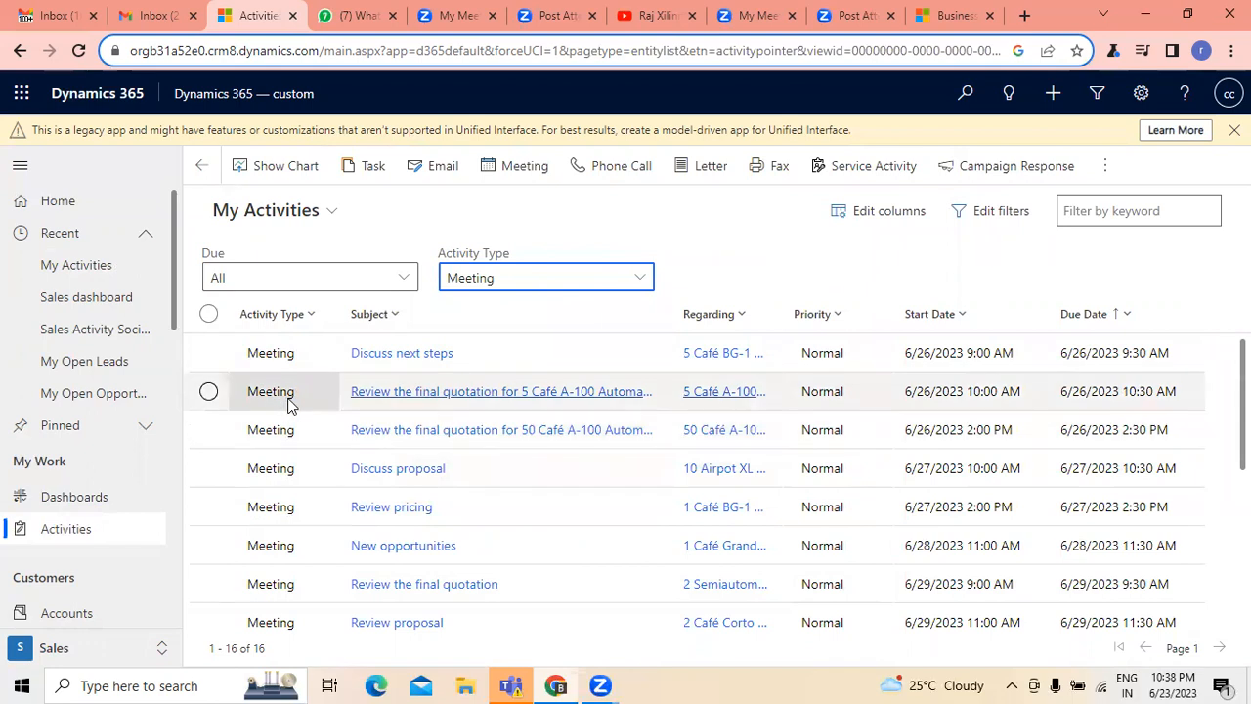
pyautogui.scroll(-3, 309, 570)
pyautogui.scroll(-1, 310, 570)
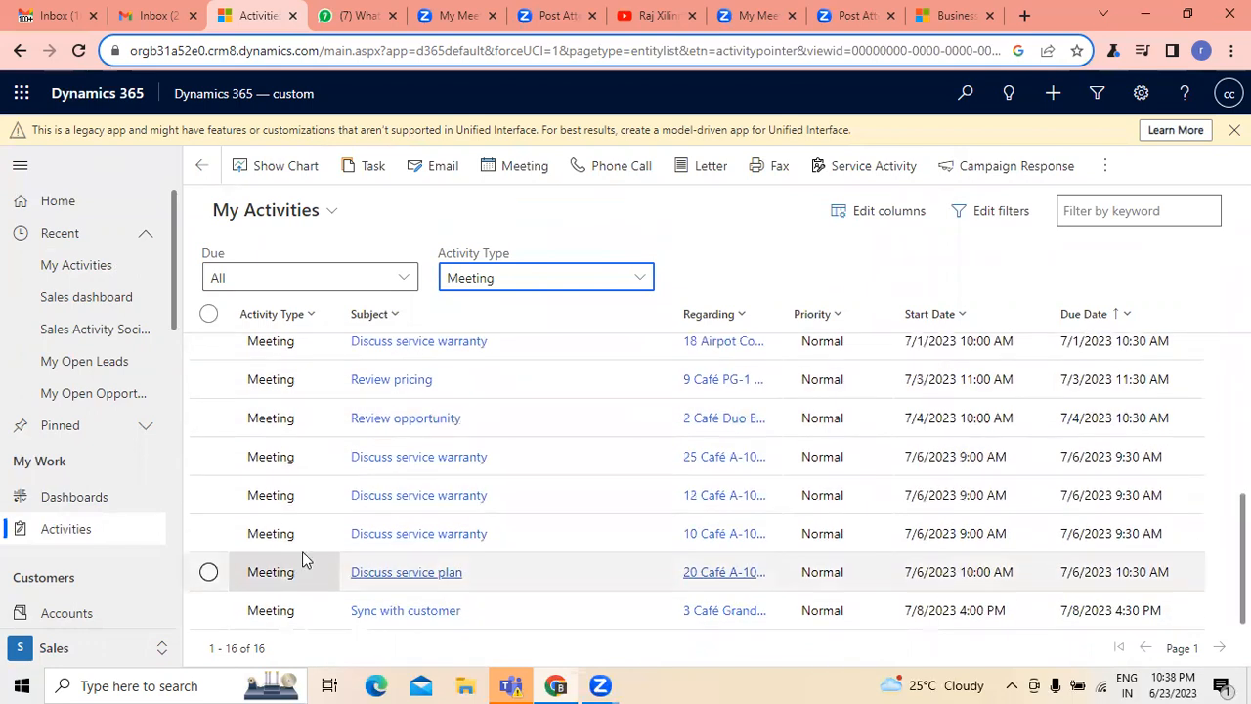
pyautogui.click(640, 281)
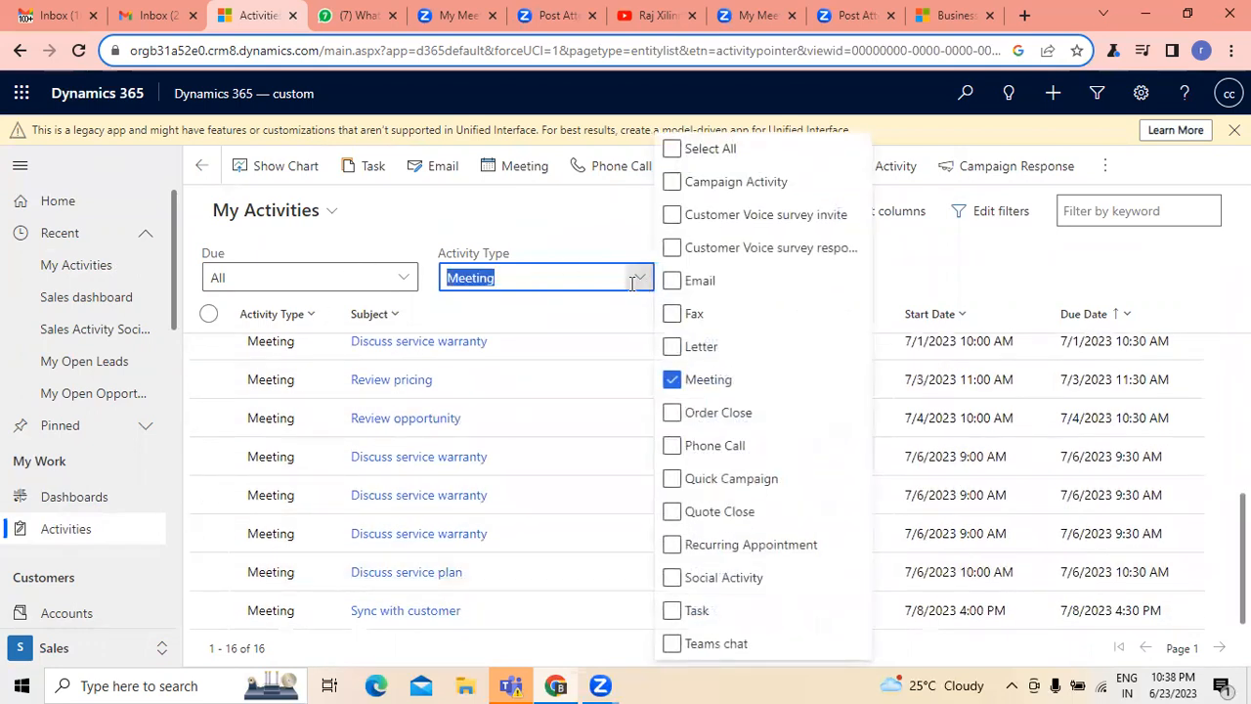
pyautogui.click(916, 256)
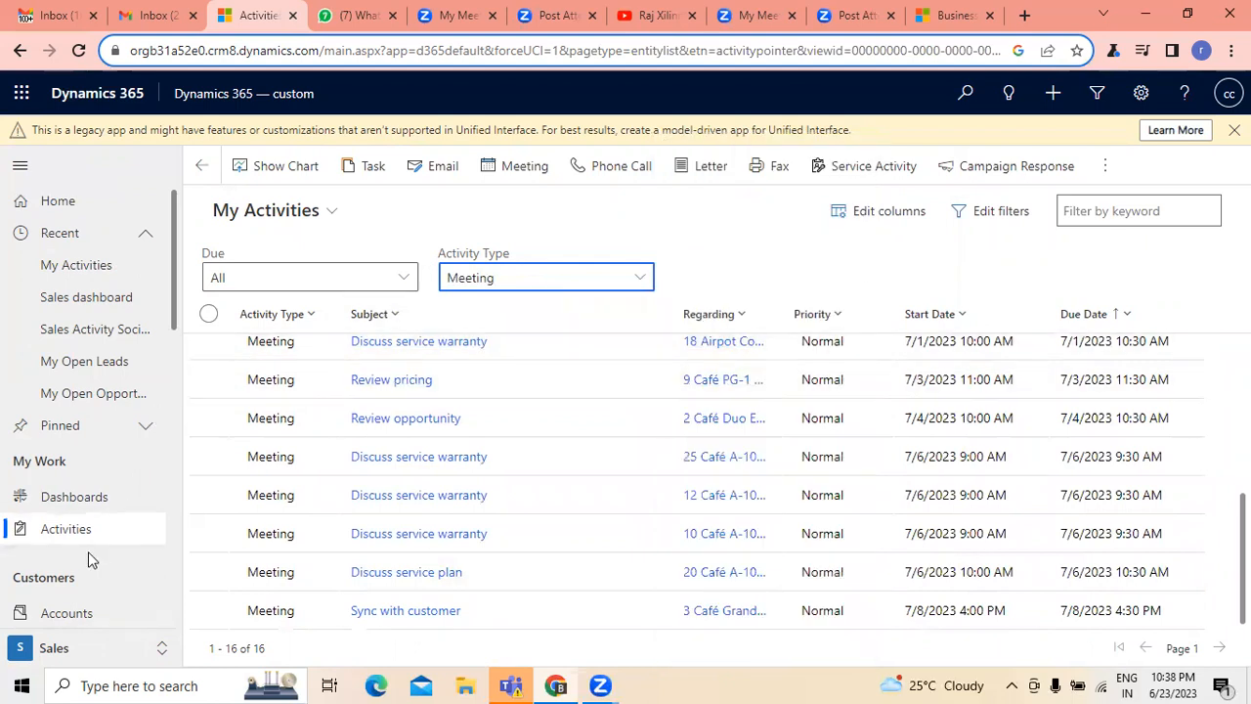
# - Open the Leads list in the Sales area to show My Open Leads
pyautogui.scroll(-2, 89, 550)
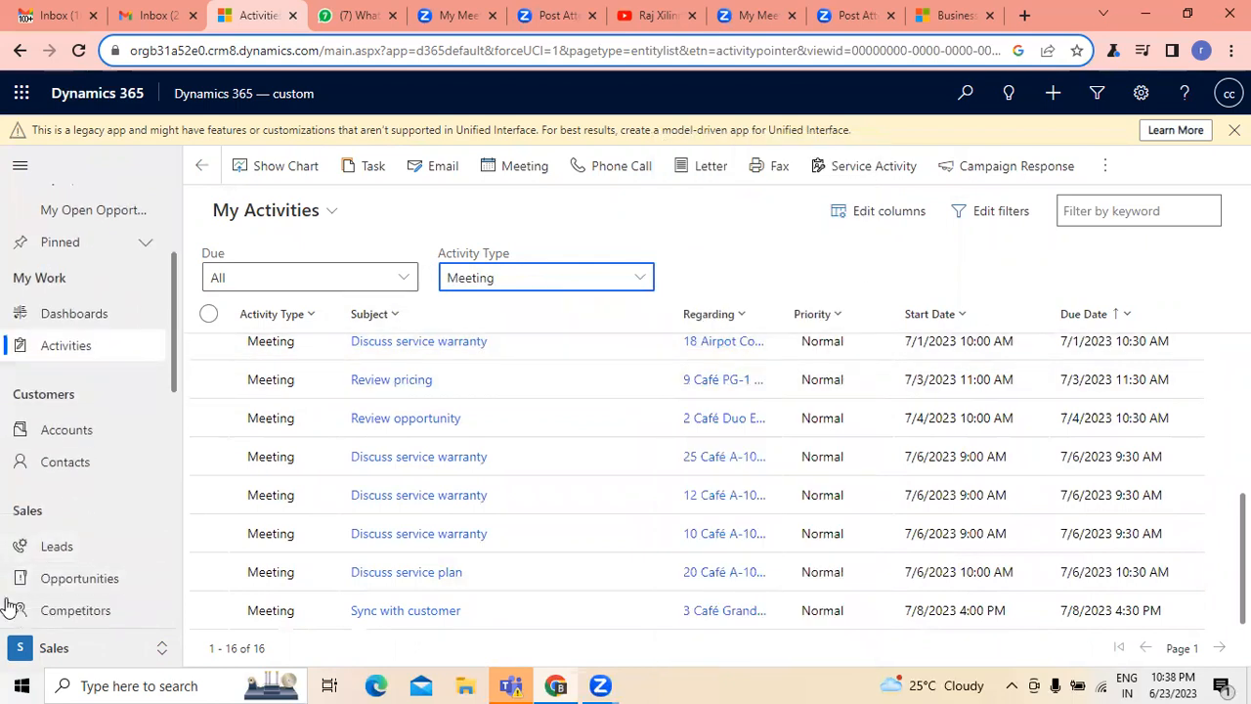
pyautogui.scroll(-1, 42, 503)
pyautogui.click(70, 463)
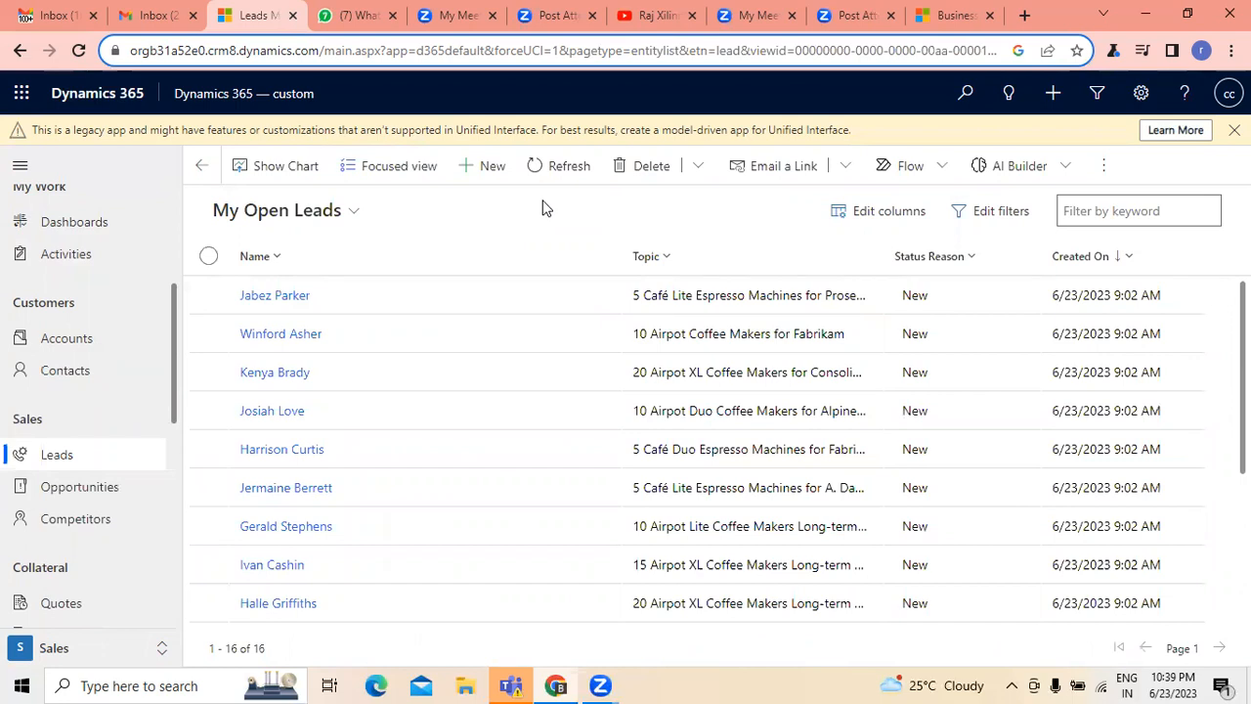
# - Look through the My Open Leads list and open a blank new lead form
pyautogui.scroll(-3, 952, 459)
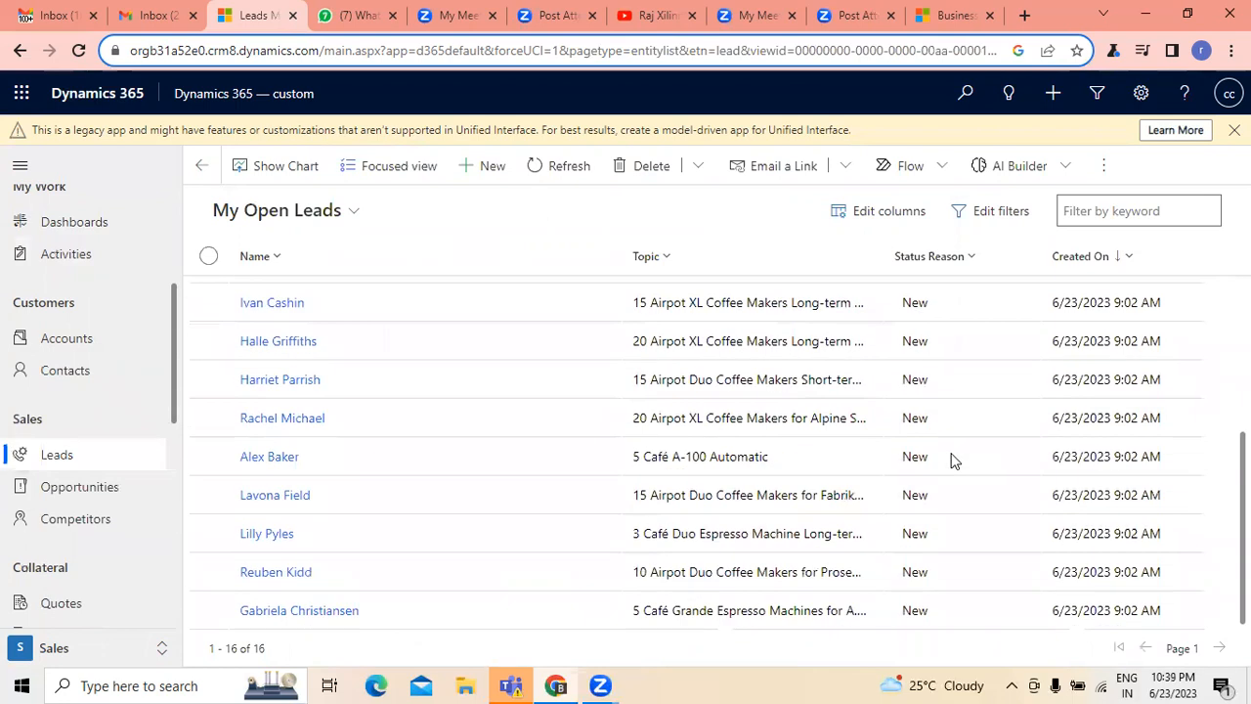
pyautogui.scroll(3, 953, 459)
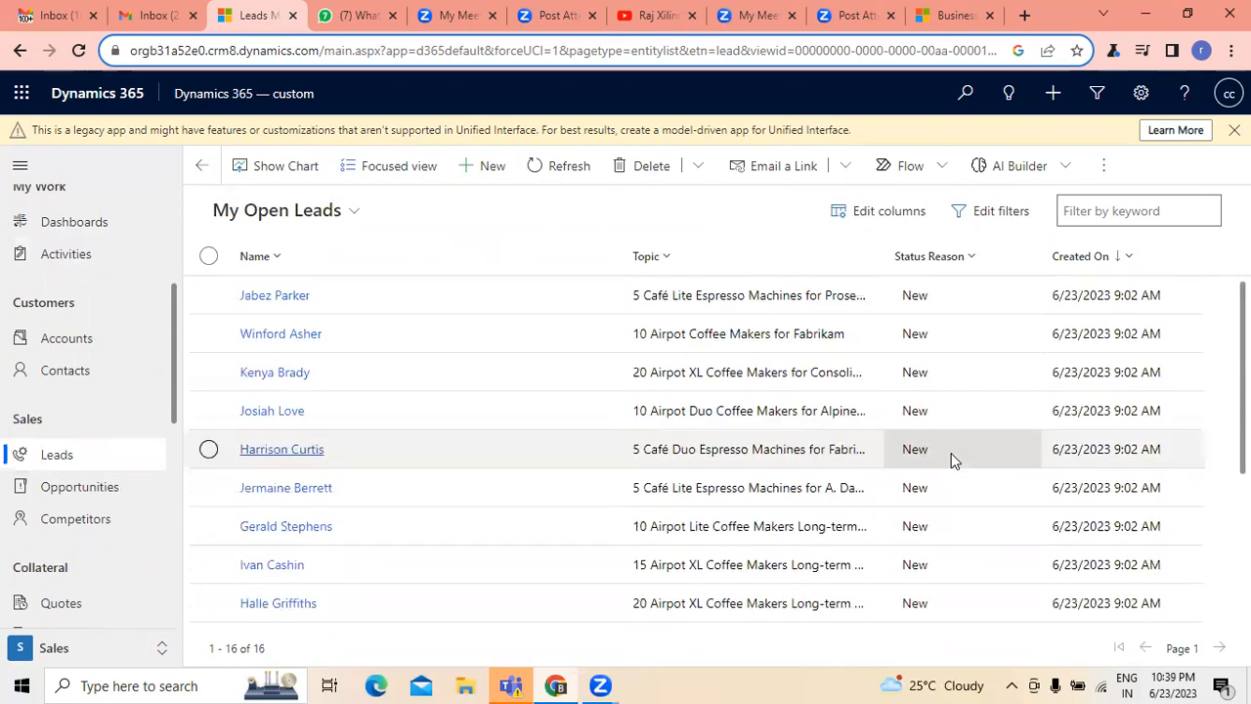
pyautogui.click(488, 168)
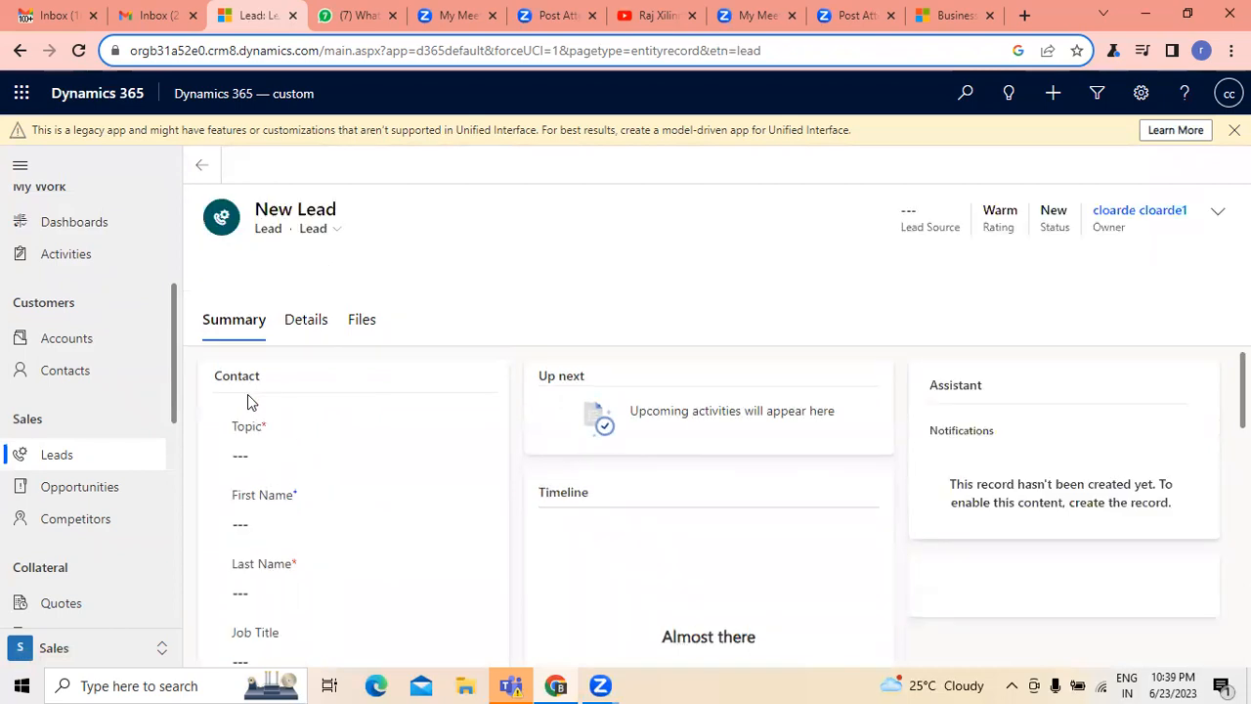
# - Examine the new lead form's Details, Files and Summary sections and the Develop stage of its sales process
pyautogui.click(307, 321)
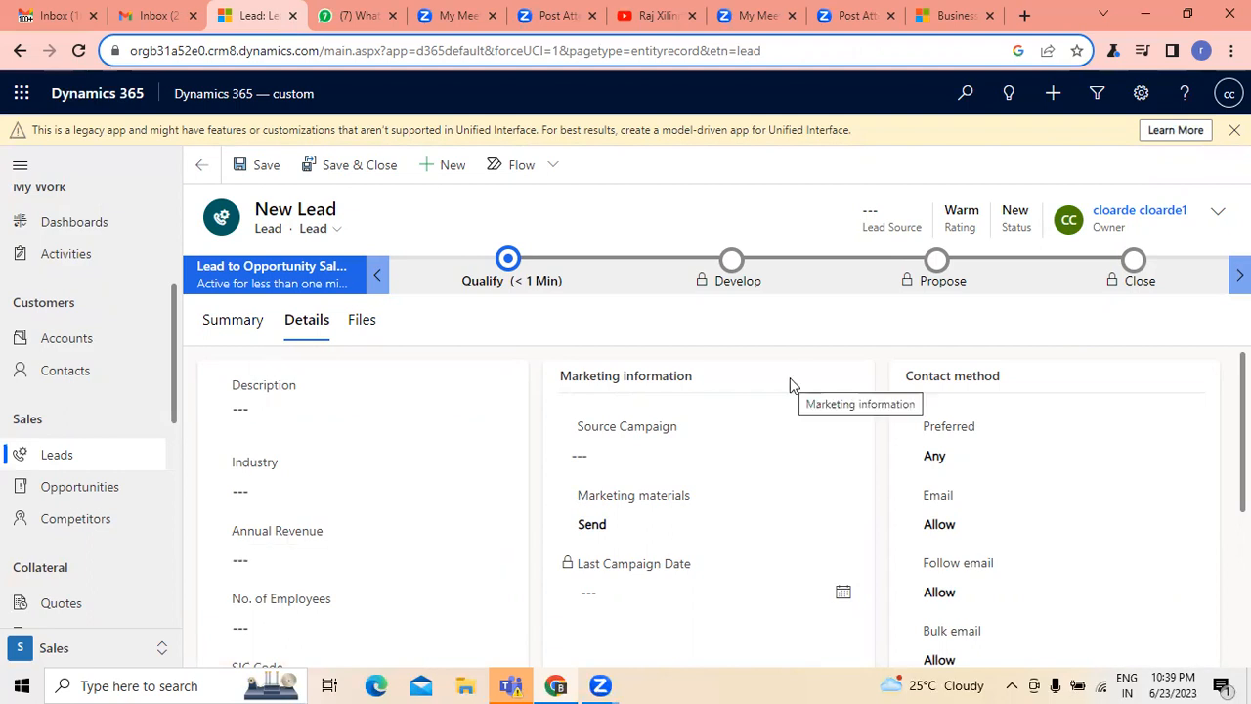
pyautogui.click(740, 286)
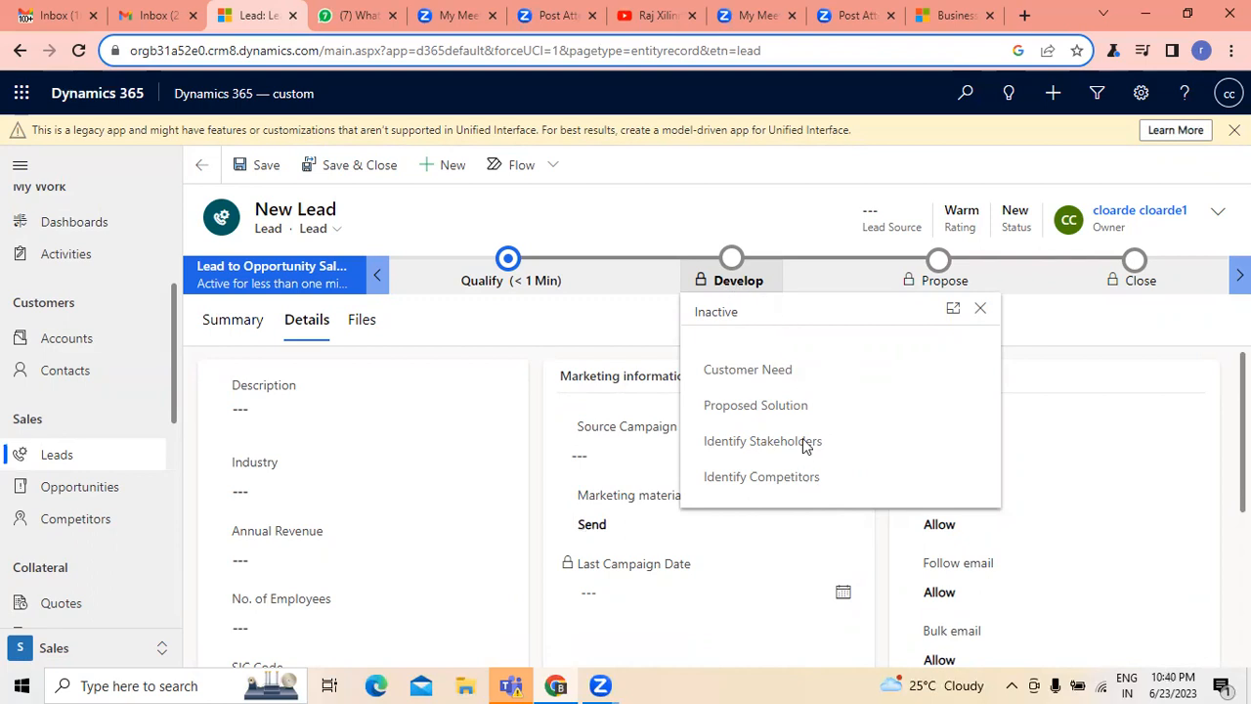
pyautogui.click(661, 205)
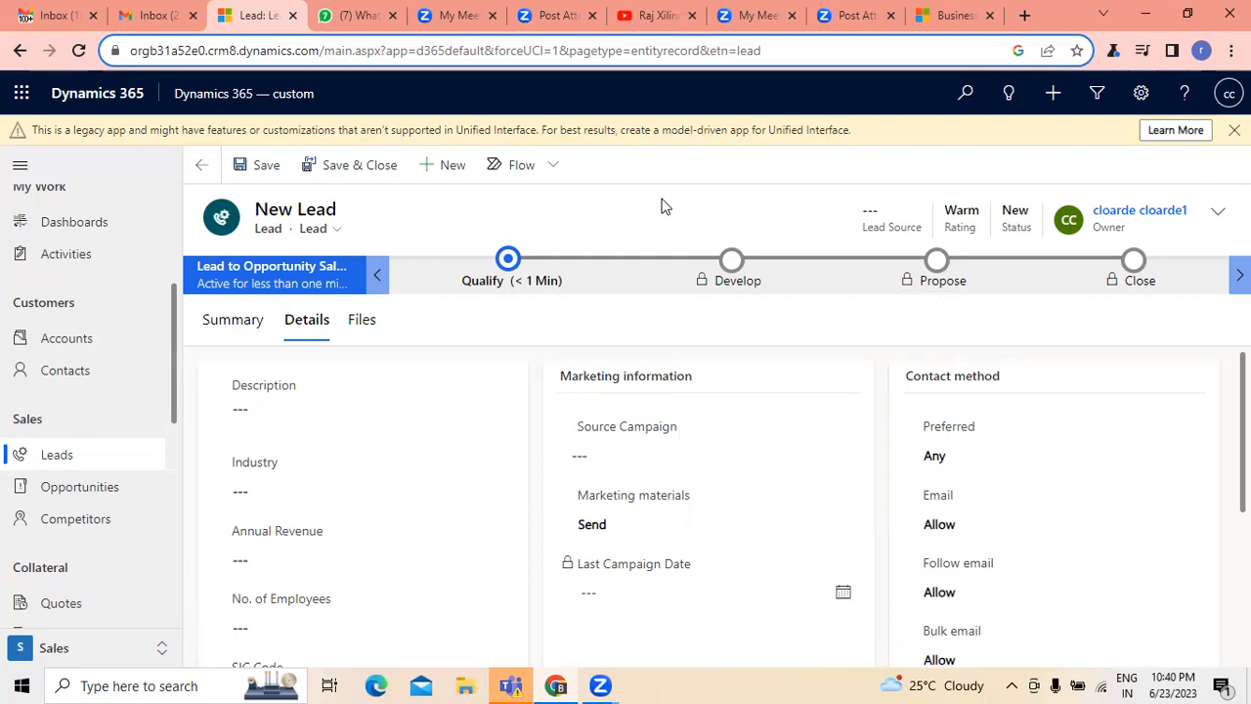
pyautogui.click(364, 323)
pyautogui.click(305, 332)
pyautogui.click(376, 329)
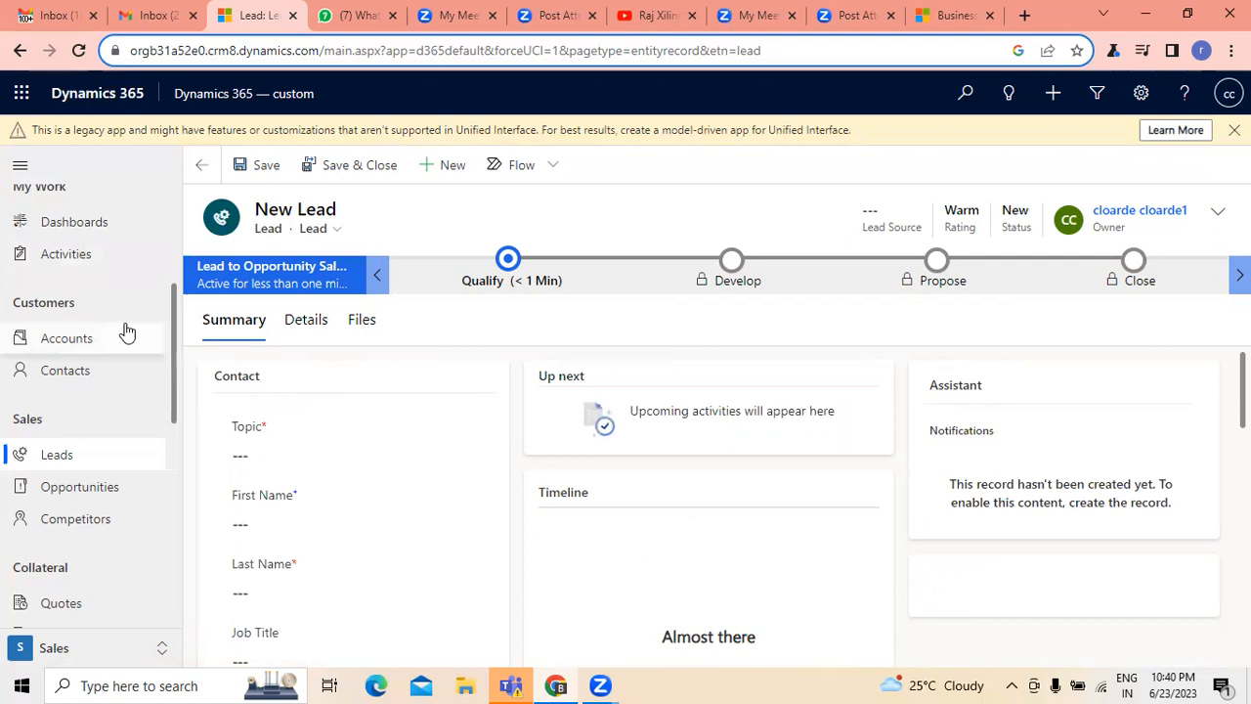
# - Collapse the recent items in the site map and return to the Home page
pyautogui.scroll(-2, 172, 307)
pyautogui.moveTo(184, 434); pyautogui.dragTo(175, 222)
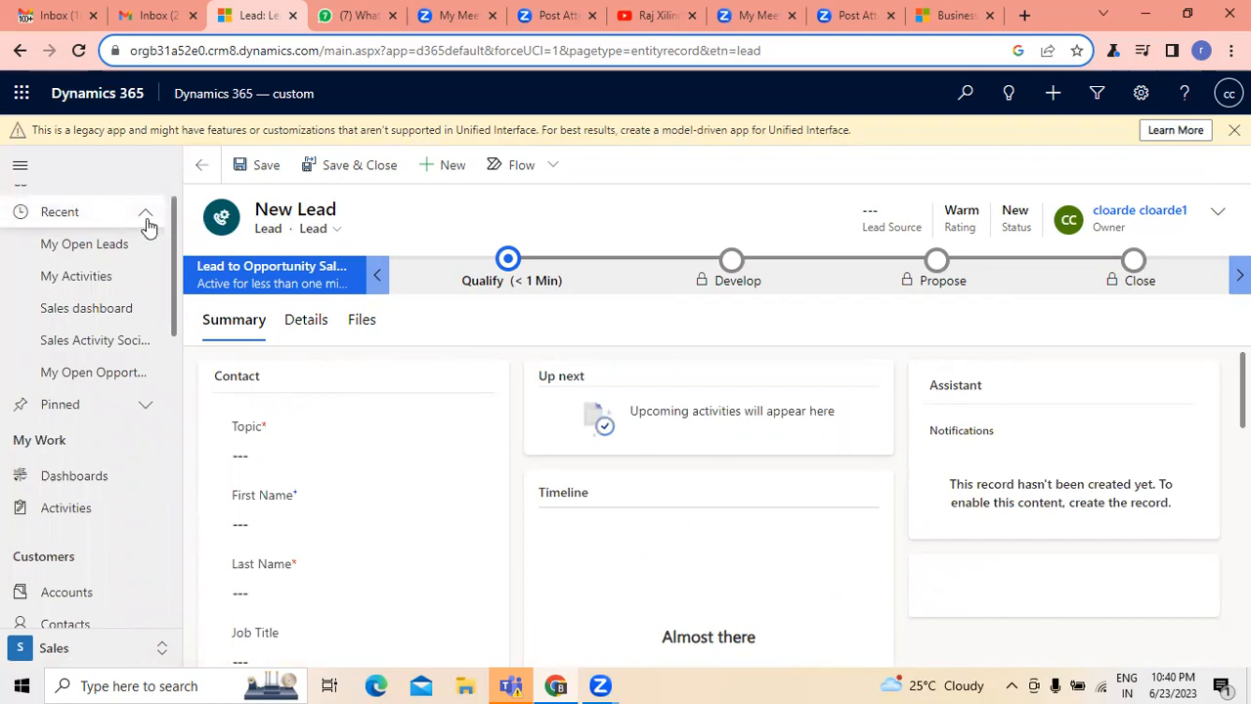
pyautogui.click(145, 215)
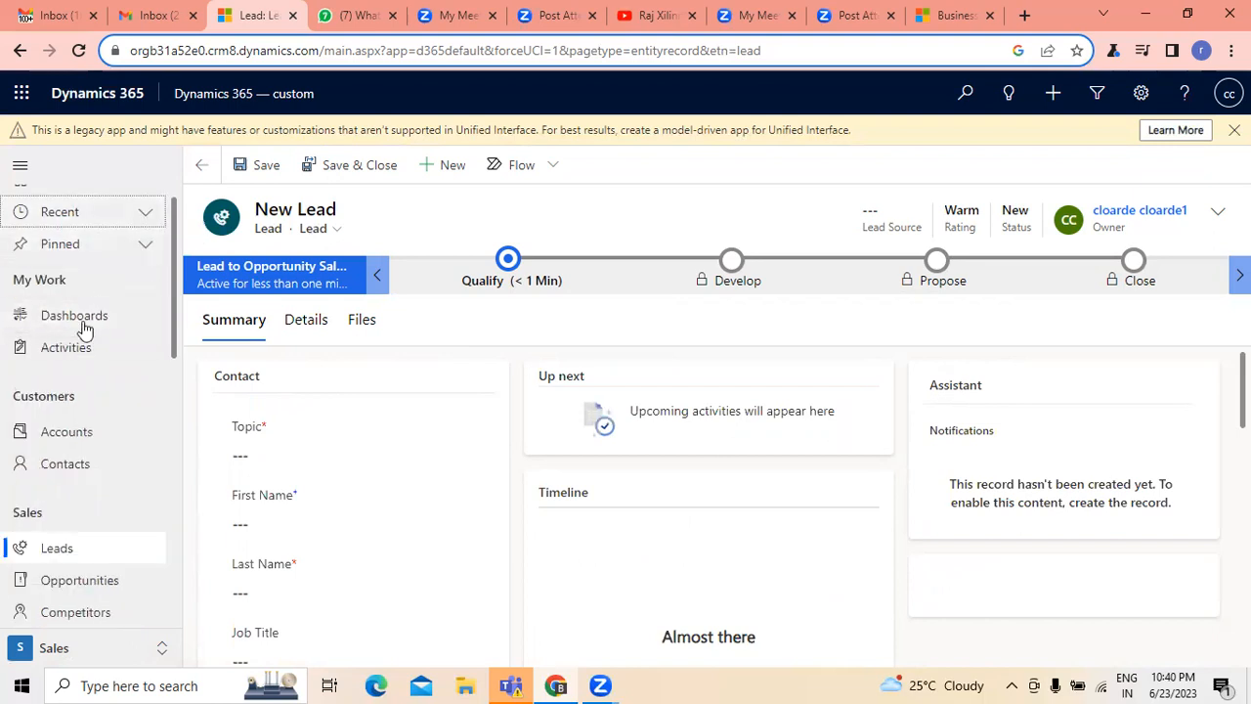
pyautogui.scroll(1, 176, 246)
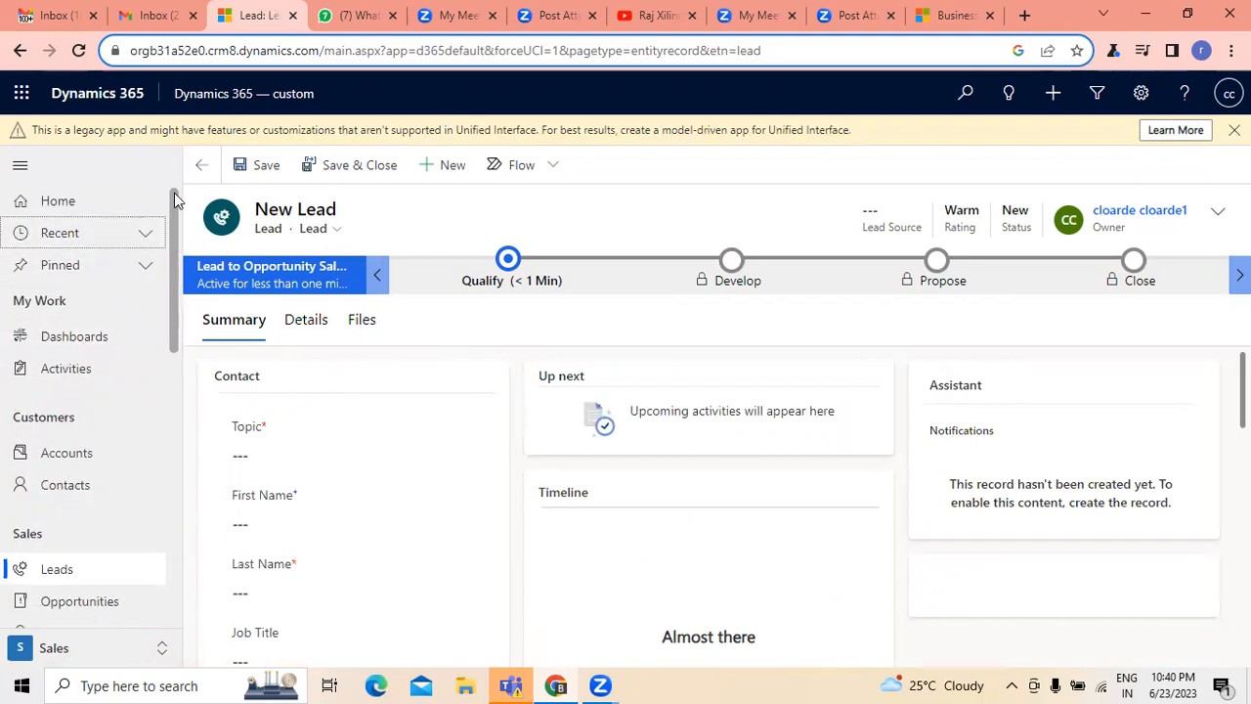
pyautogui.click(67, 202)
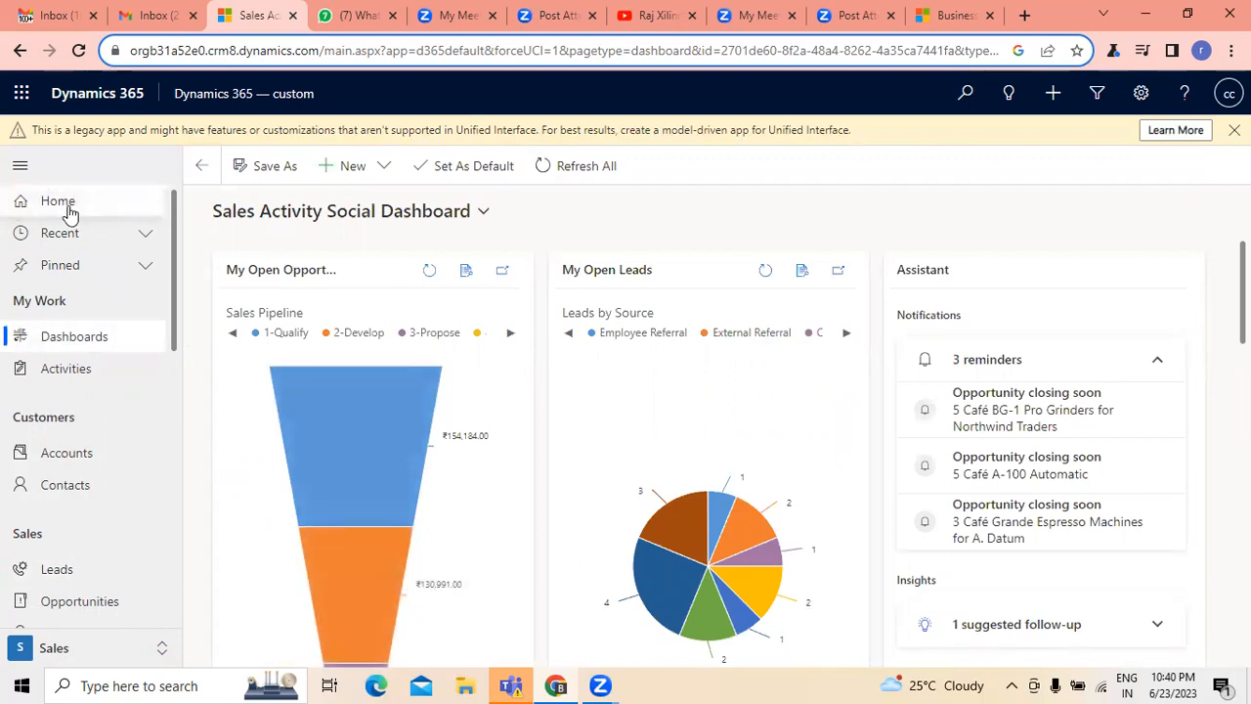
# - Create a new Dynamics 365 dashboard with the 3-Column Regular Dashboard layout, closing the Microsoft Teams window
pyautogui.click(390, 174)
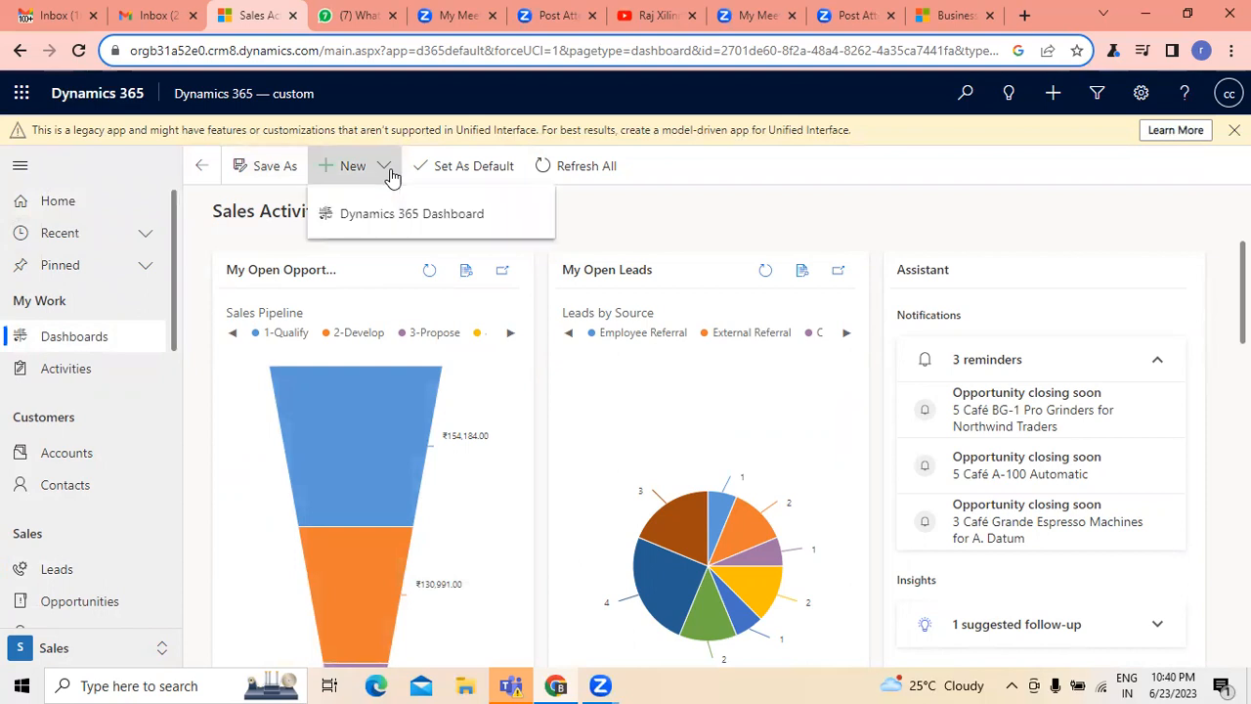
pyautogui.click(407, 216)
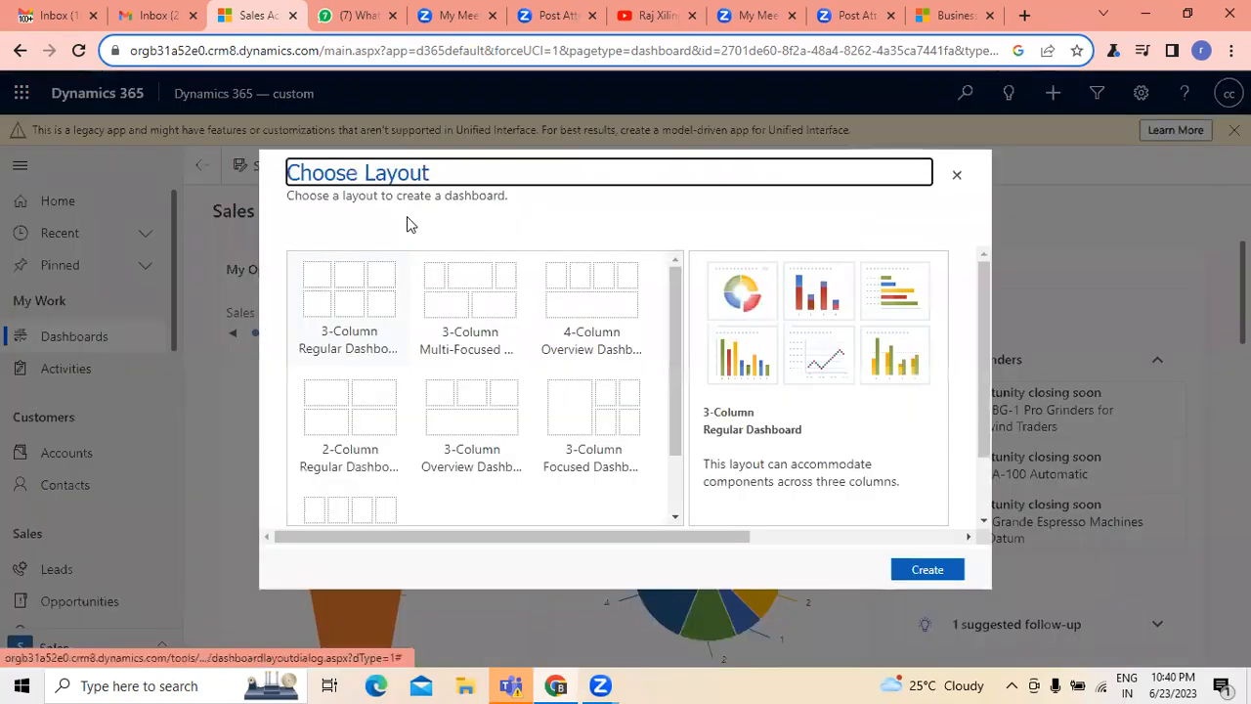
pyautogui.moveTo(675, 358); pyautogui.dragTo(687, 306)
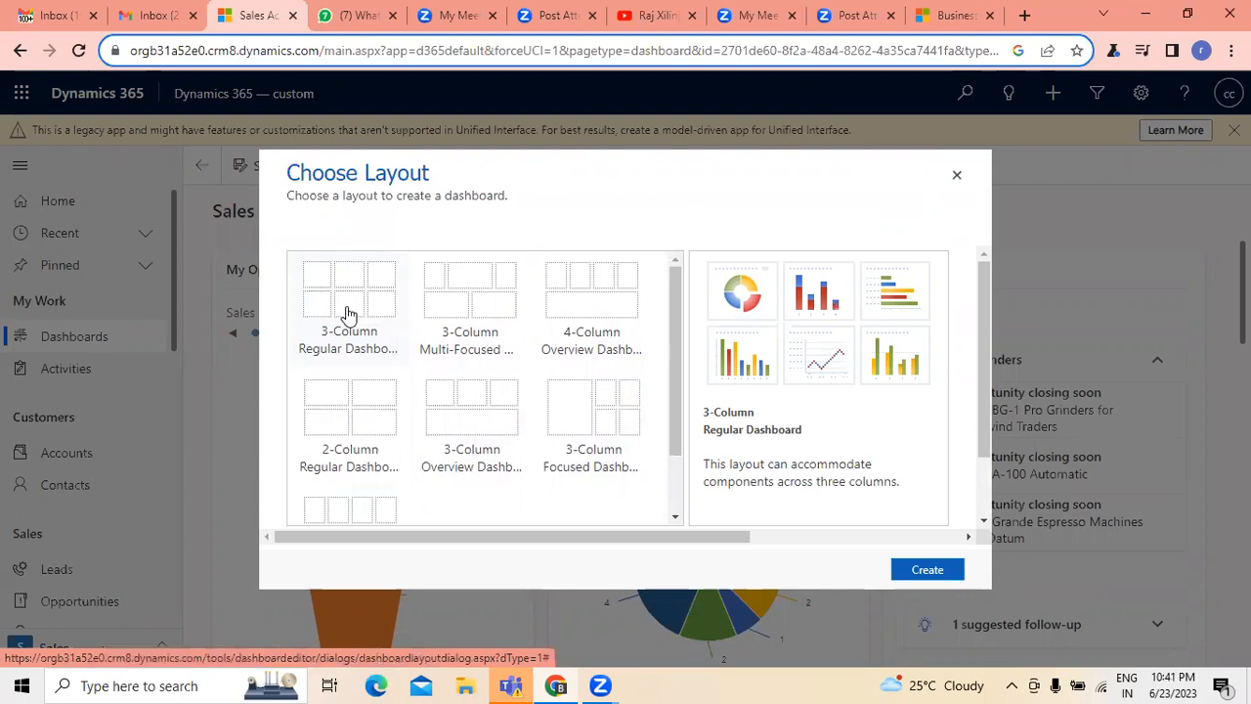
pyautogui.click(948, 572)
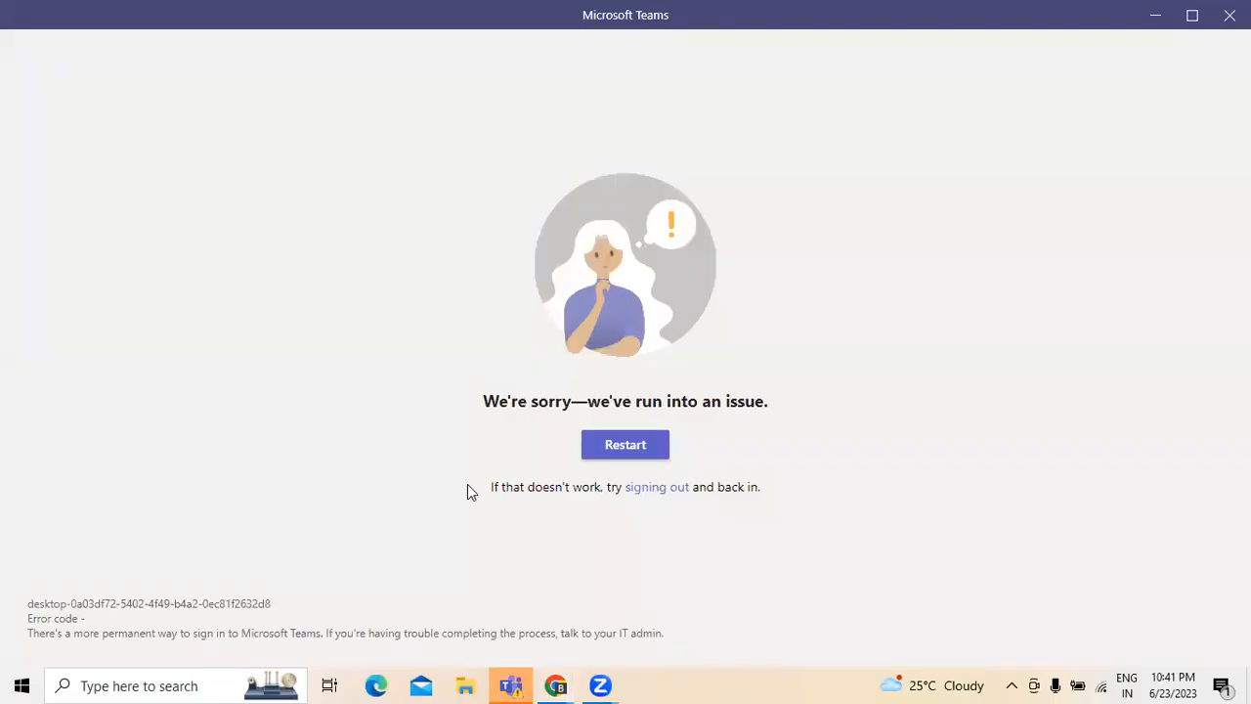
pyautogui.click(1230, 14)
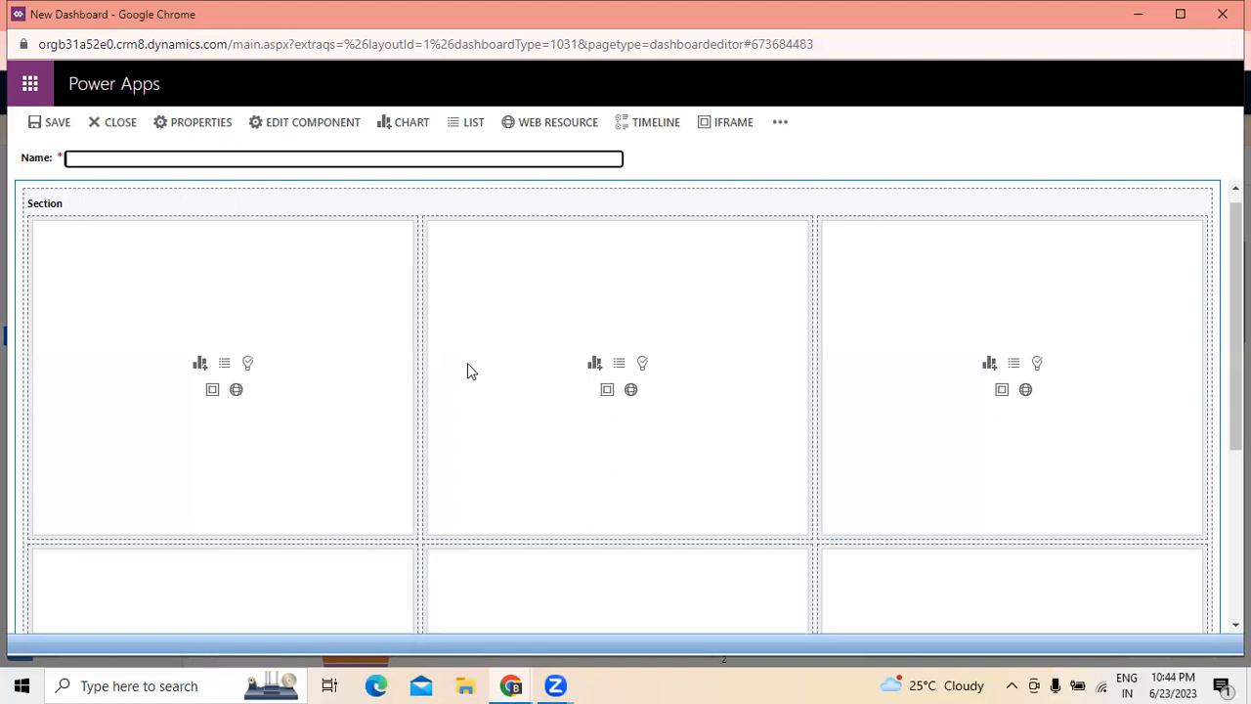
# - Name the new dashboard "Implementation of Dynamics 365 CRM for a Business unit"
pyautogui.click(145, 158)
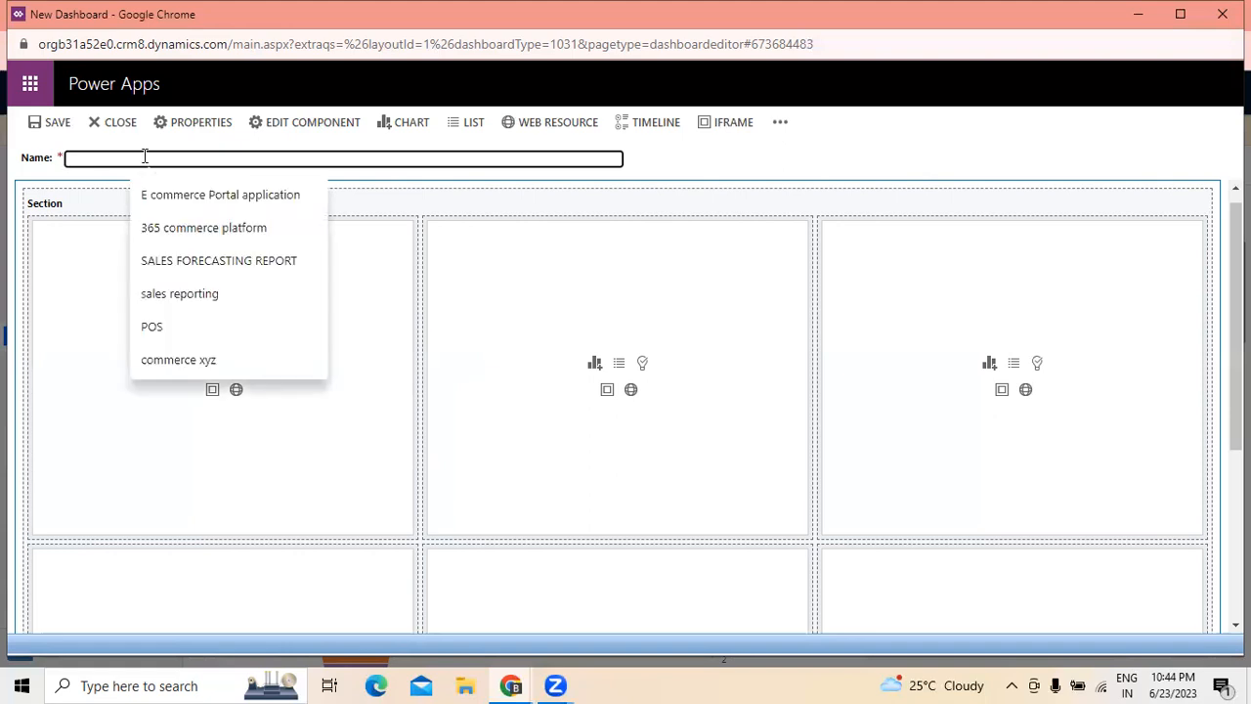
pyautogui.write('c')
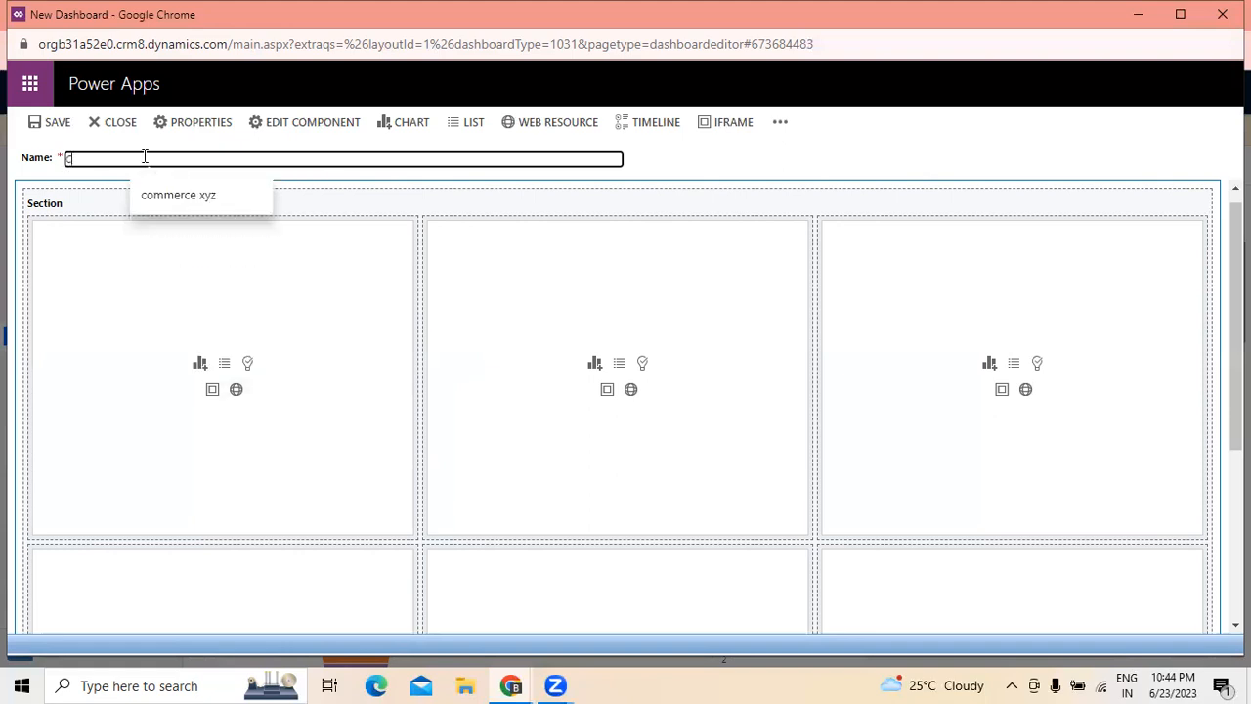
pyautogui.press('BackSpace')
pyautogui.write('Implementation')
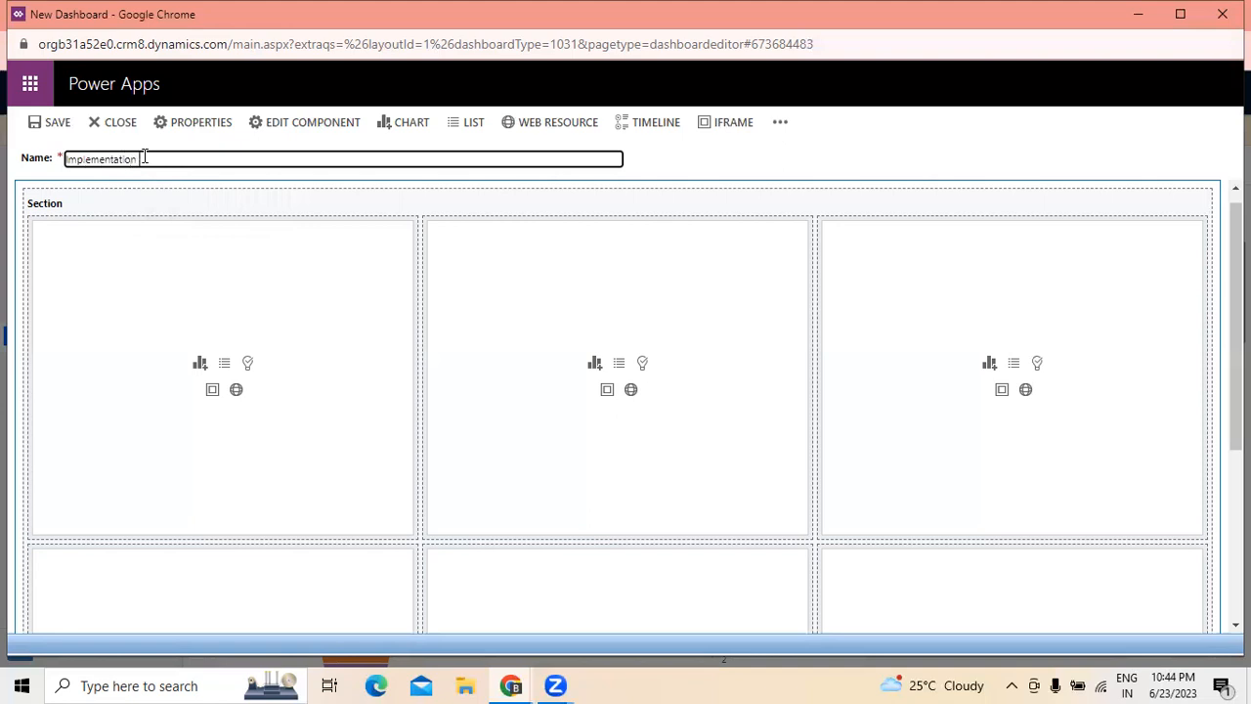
pyautogui.write(' of')
pyautogui.write(' 365 CRM')
pyautogui.press('Left')
pyautogui.press('Left')
pyautogui.press('Left')
pyautogui.press('Left')
pyautogui.press('Left')
pyautogui.press('Left')
pyautogui.press('Left')
pyautogui.press('Left')
pyautogui.write('Dyanamics')
pyautogui.rightClick(170, 159)
pyautogui.click(215, 170)
pyautogui.click(251, 158)
pyautogui.write('for a')
pyautogui.write('Business')
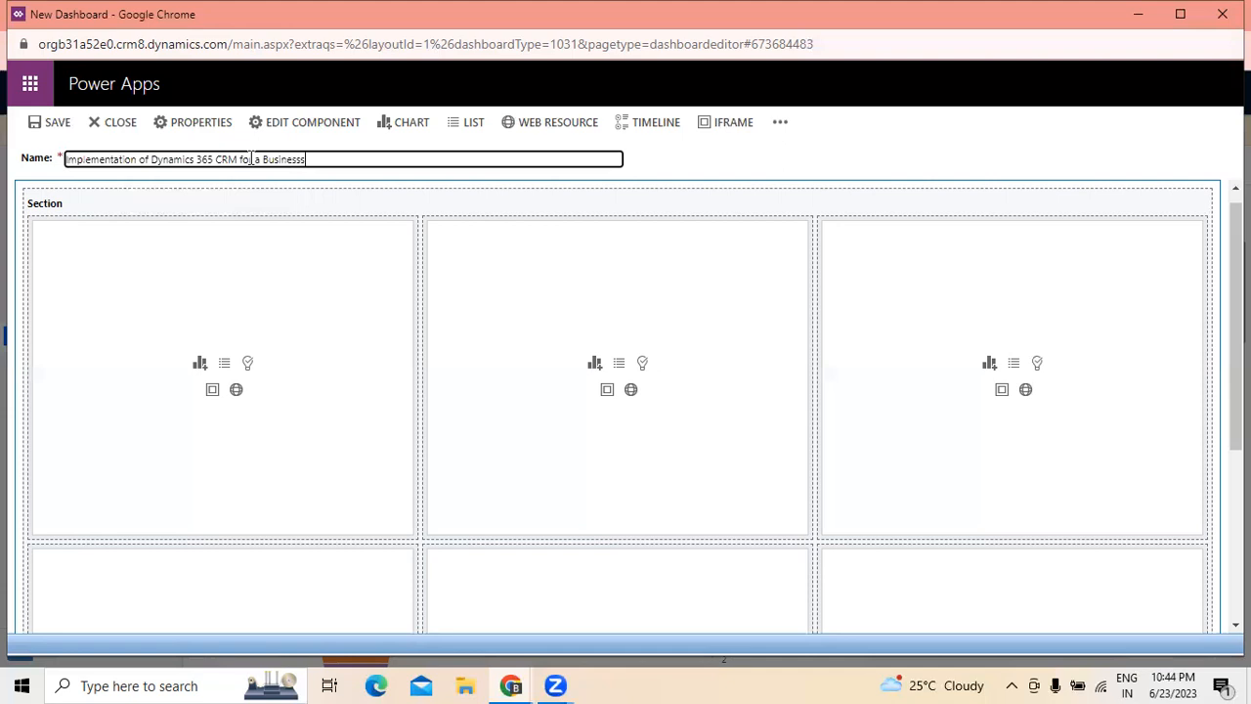
pyautogui.write(' unit')
pyautogui.click(678, 153)
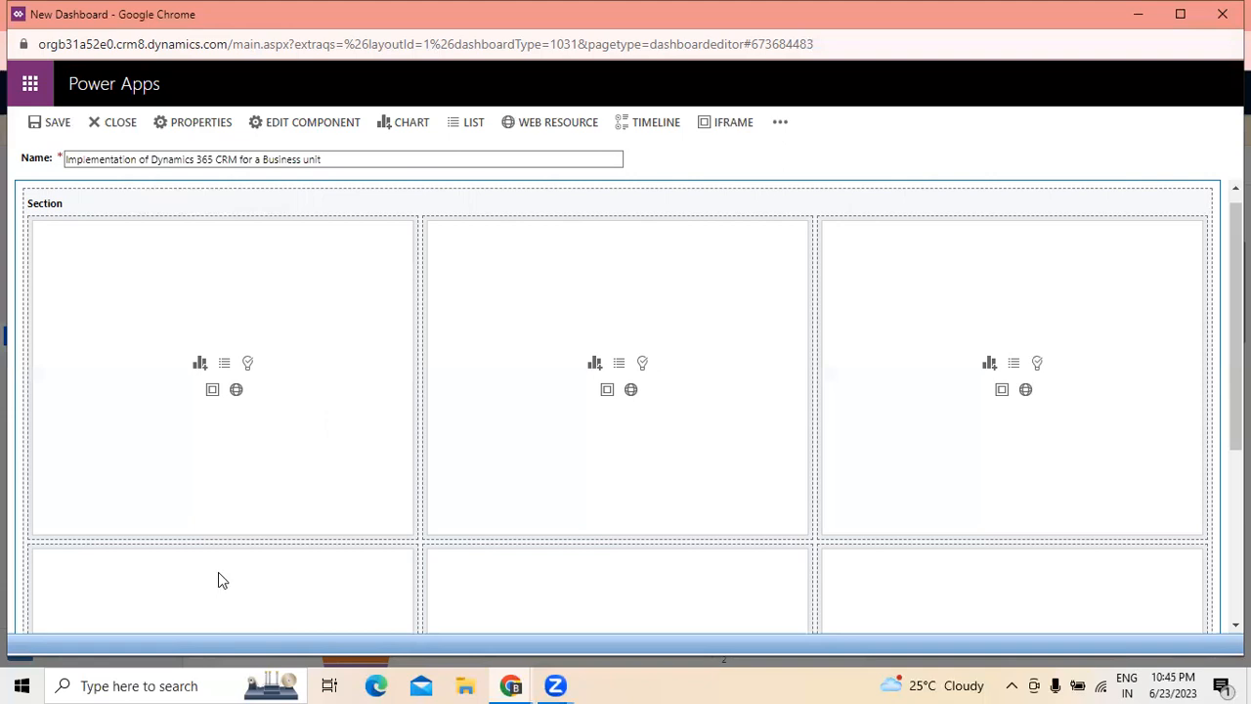
# - Add an Accounts by Industry chart to the first dashboard cell, using the Account record type and the Active Accounts view
pyautogui.click(198, 364)
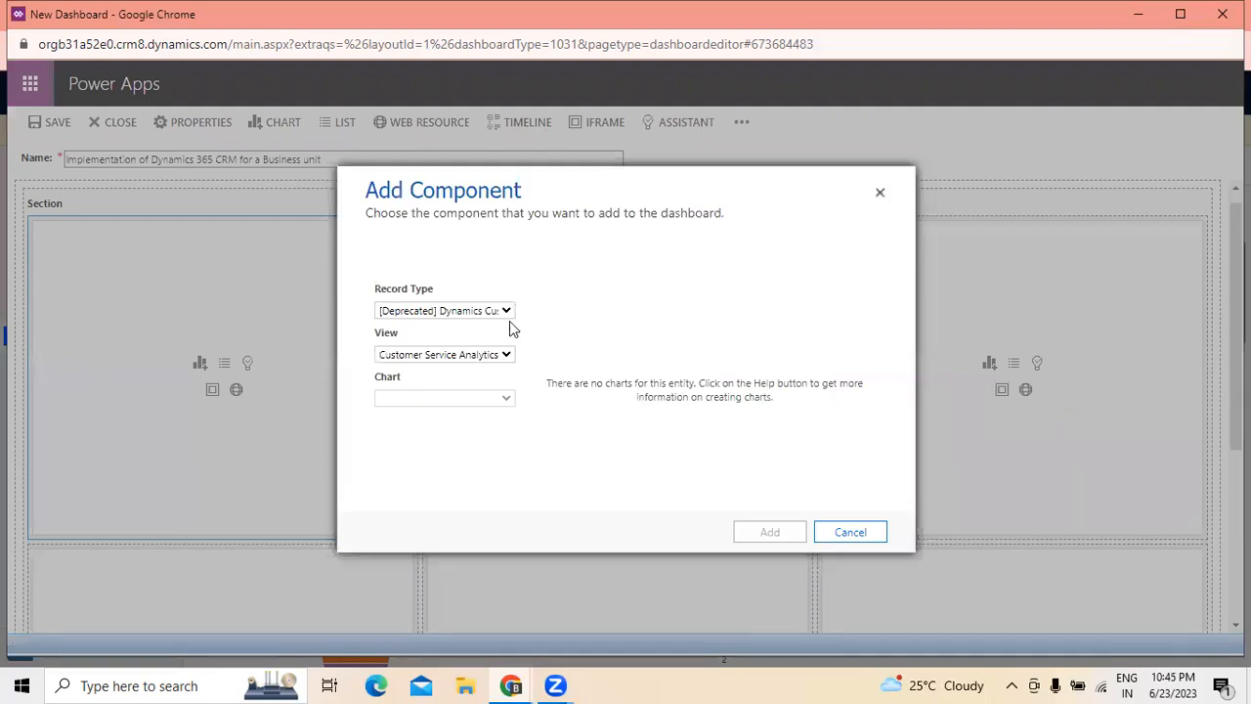
pyautogui.click(507, 313)
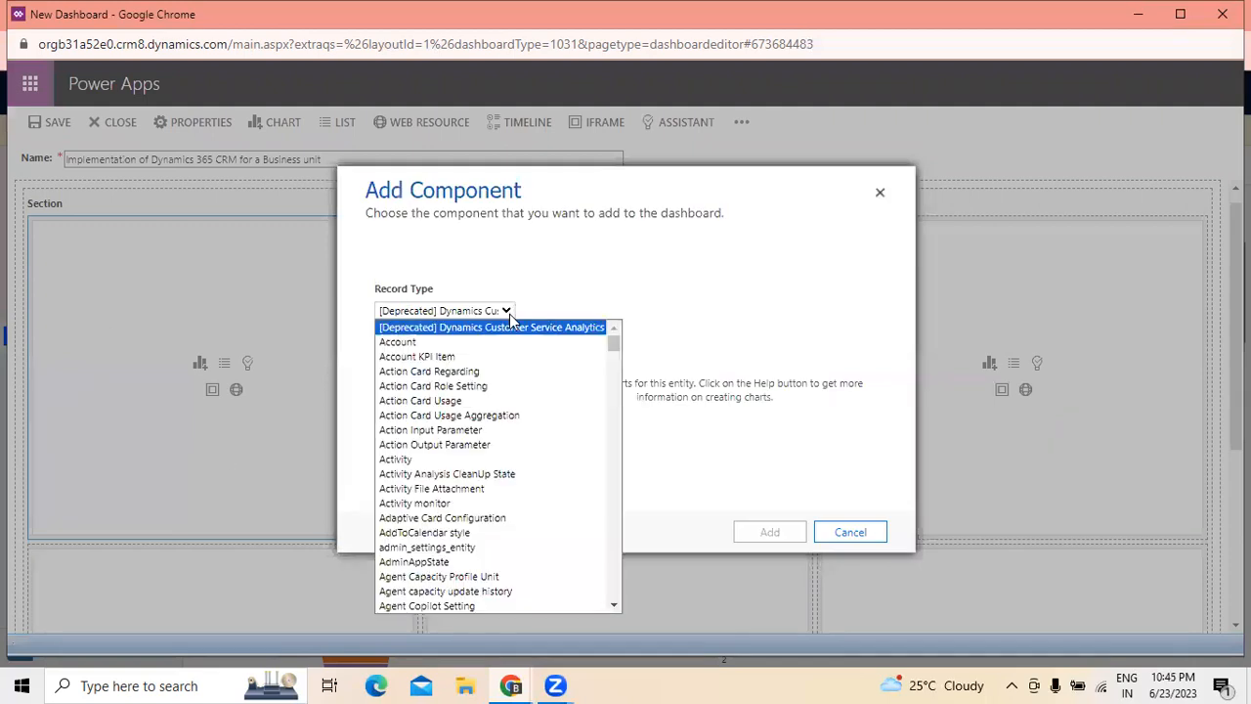
pyautogui.click(438, 341)
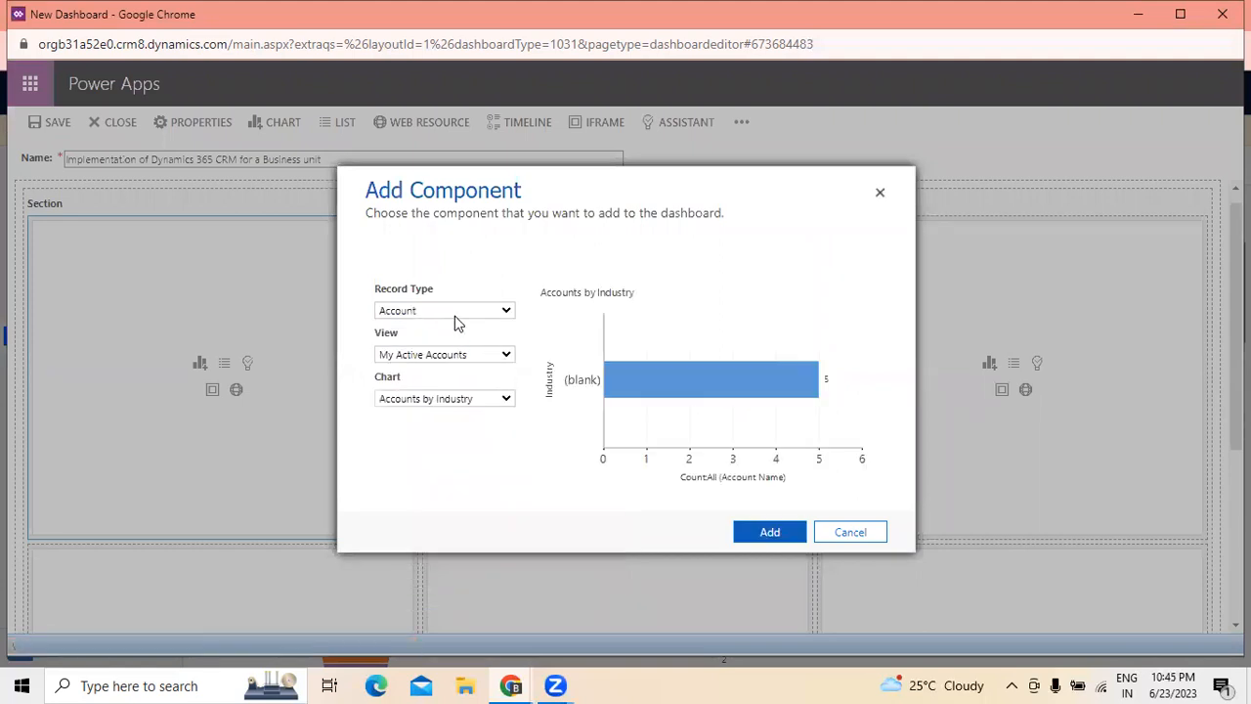
pyautogui.click(509, 357)
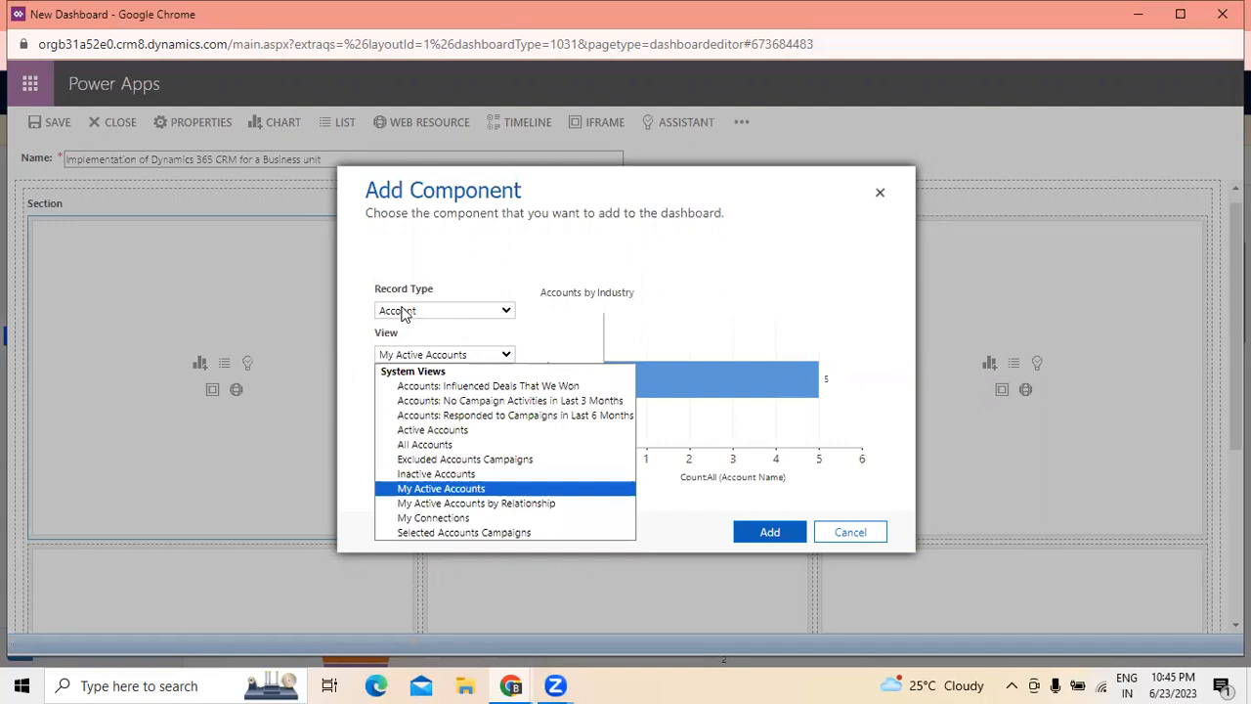
pyautogui.click(476, 431)
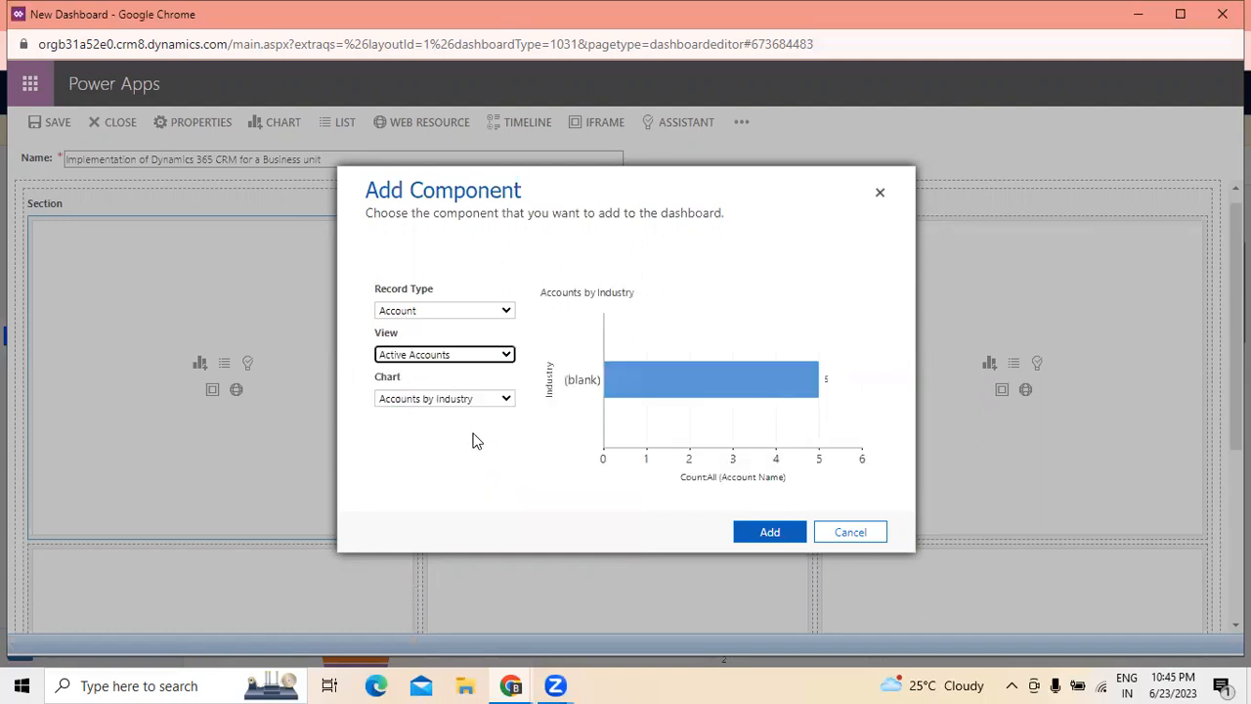
pyautogui.click(507, 399)
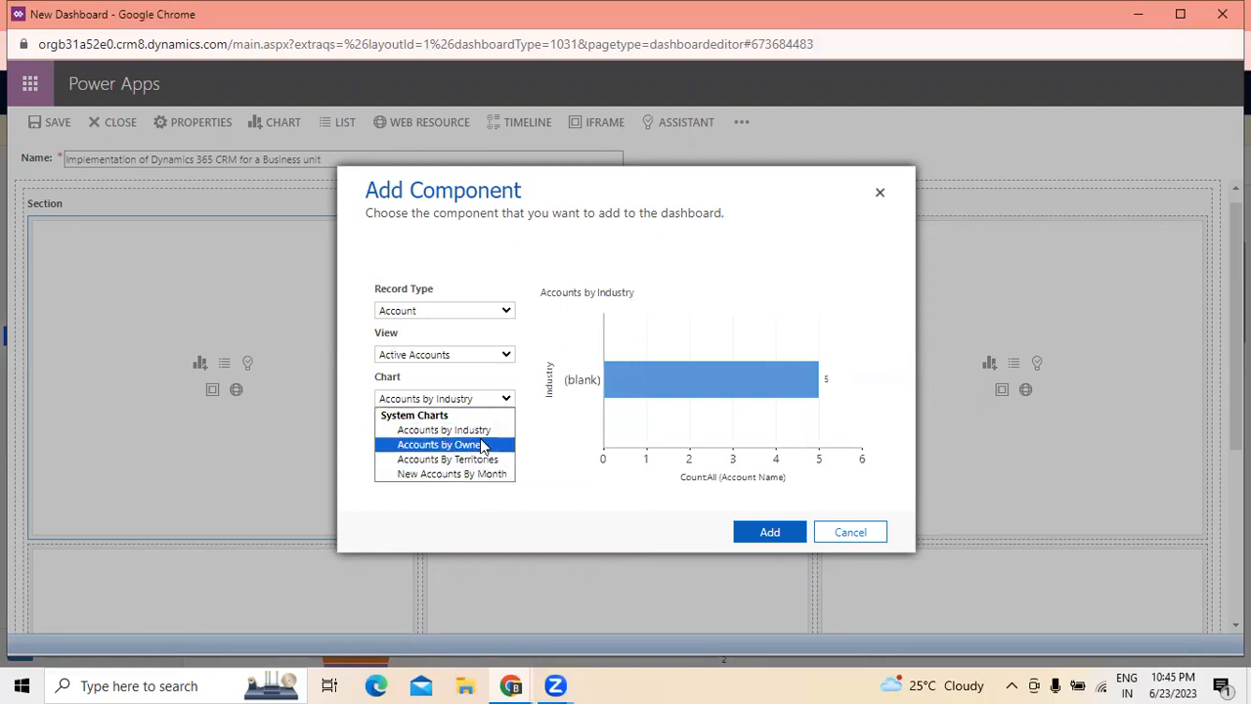
pyautogui.click(480, 435)
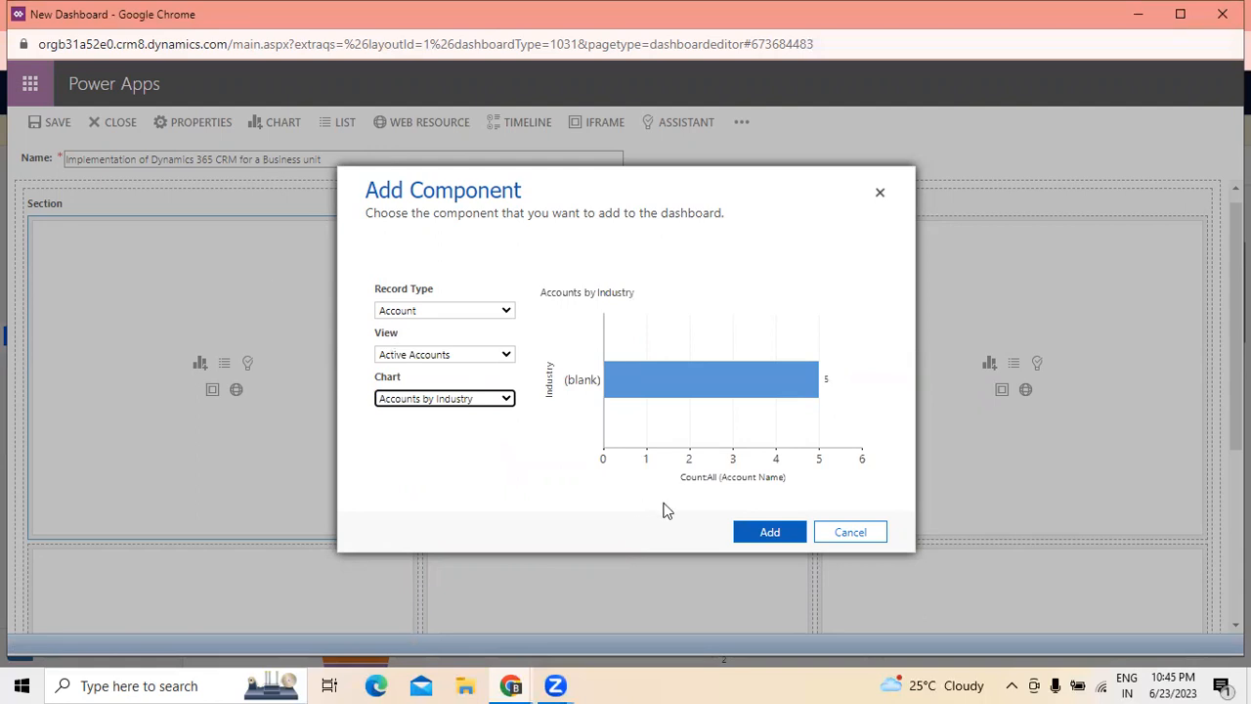
pyautogui.click(771, 532)
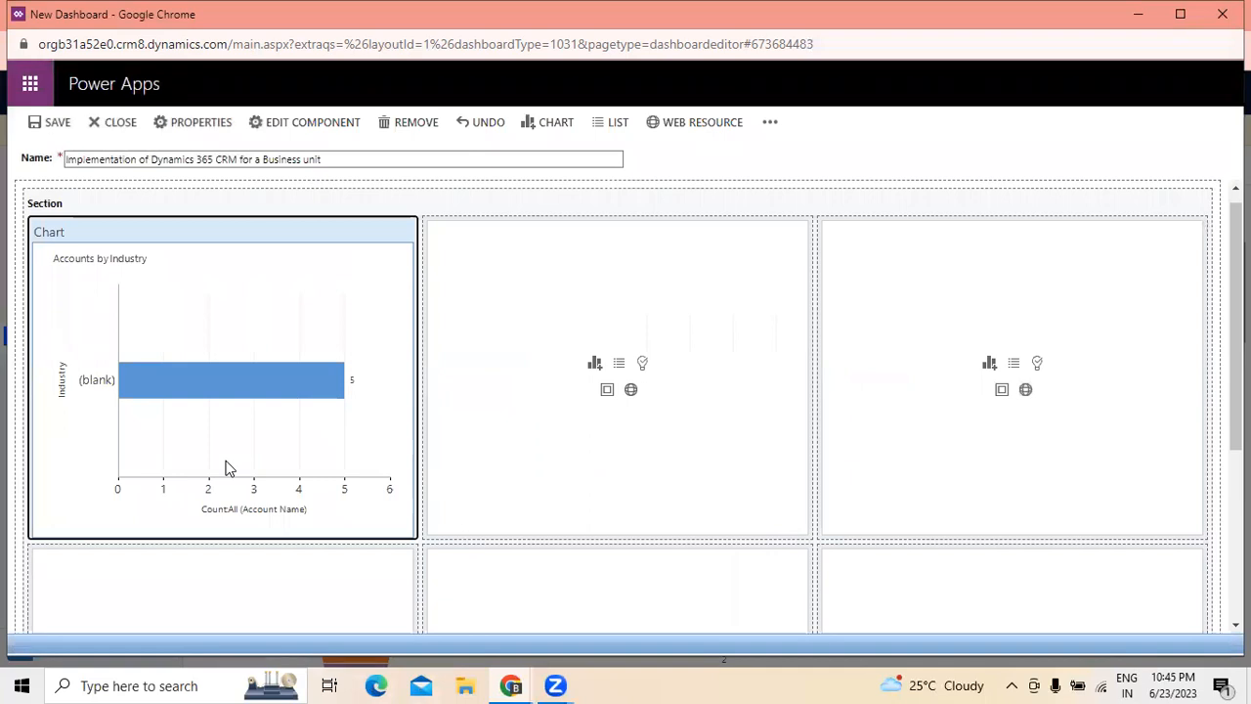
# - Start a chart in the second cell of the dashboard's top row with the Activity record type and the All Activities view
pyautogui.click(596, 364)
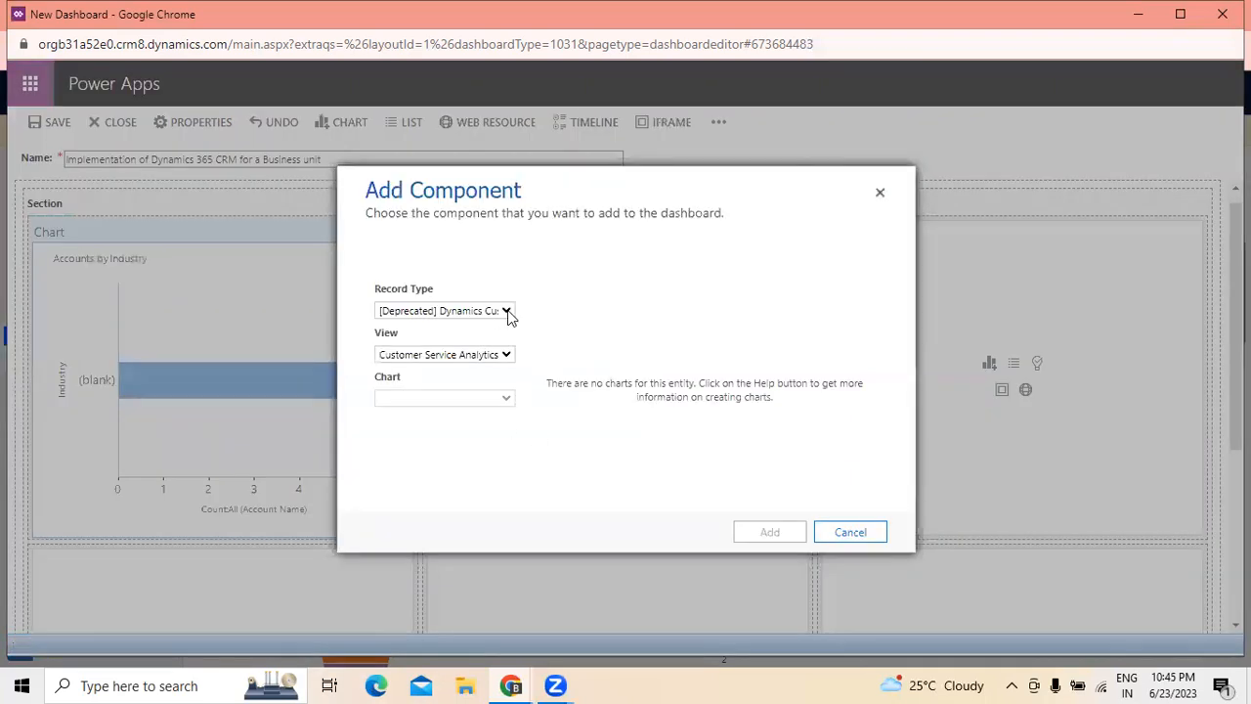
pyautogui.click(506, 310)
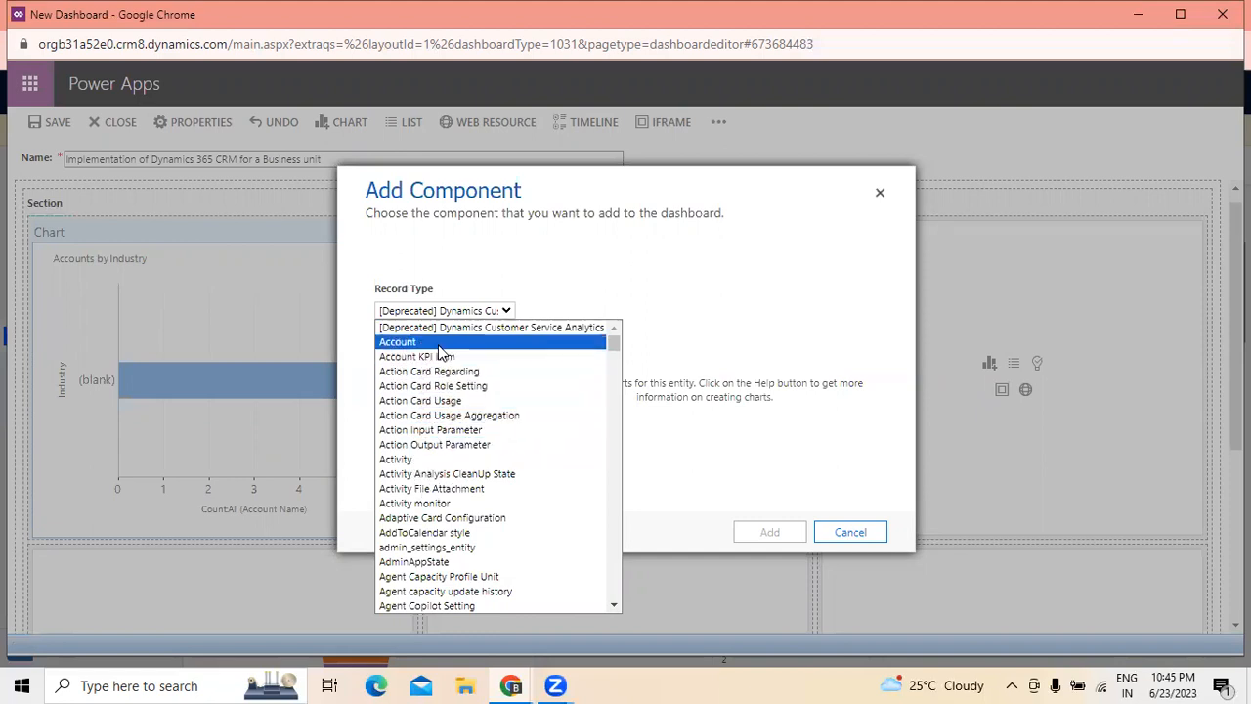
pyautogui.click(421, 463)
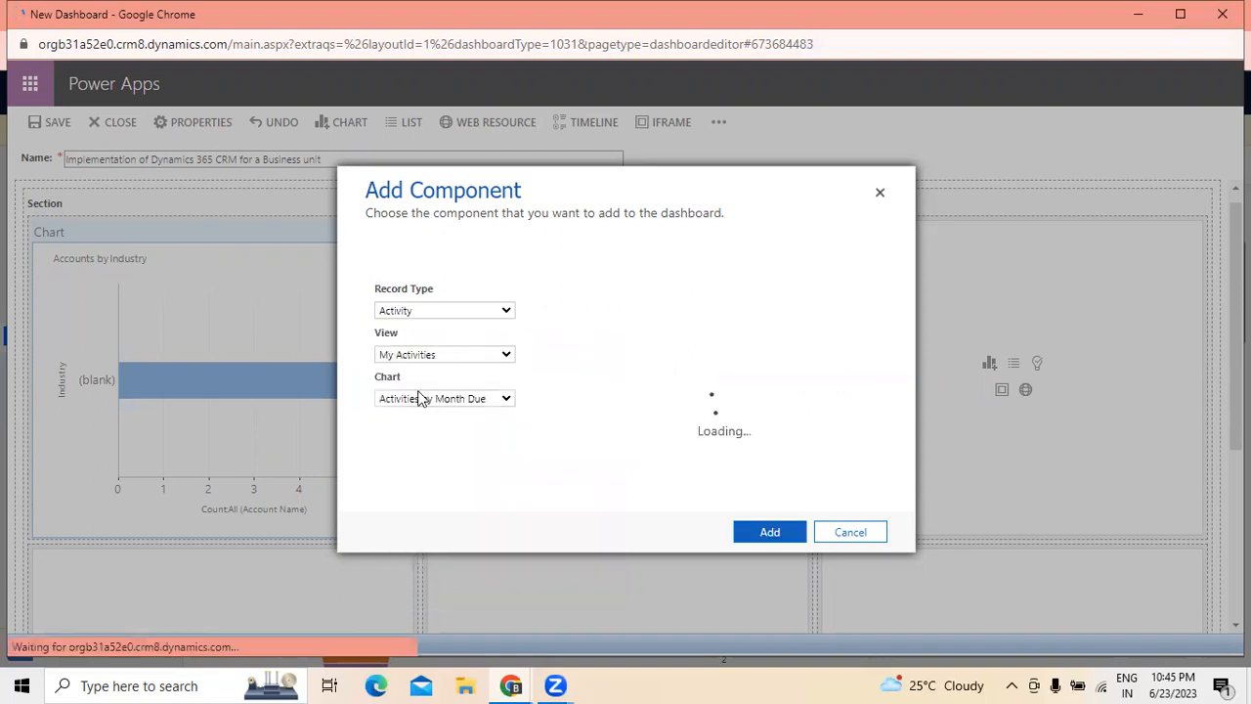
pyautogui.click(500, 357)
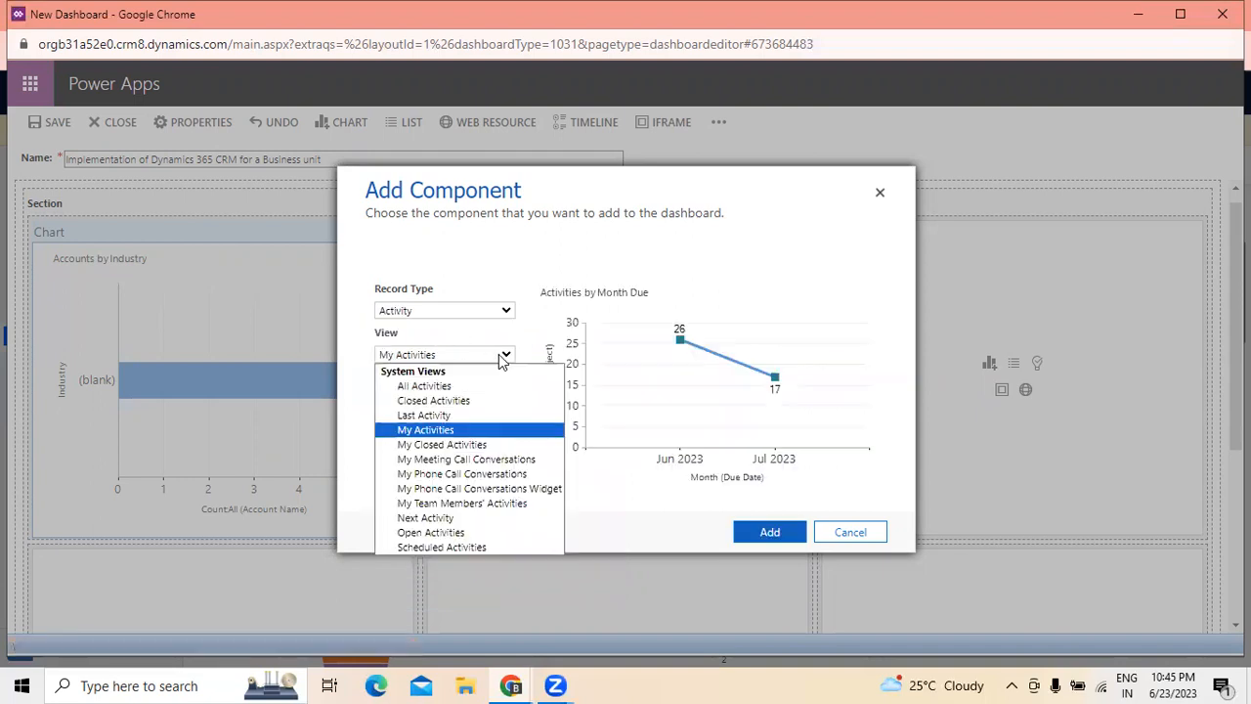
pyautogui.click(444, 388)
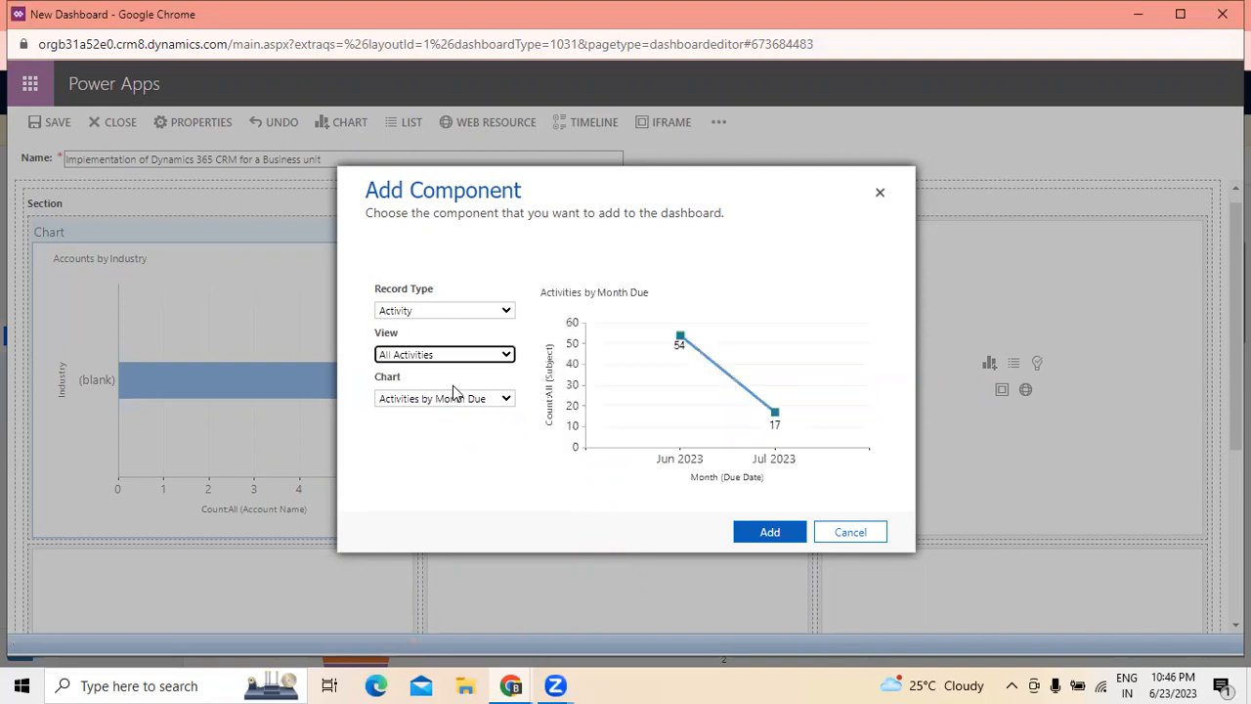
# - Preview the Activities by Month Due chart with the My Activities view, and return to the All Activities view
pyautogui.click(506, 358)
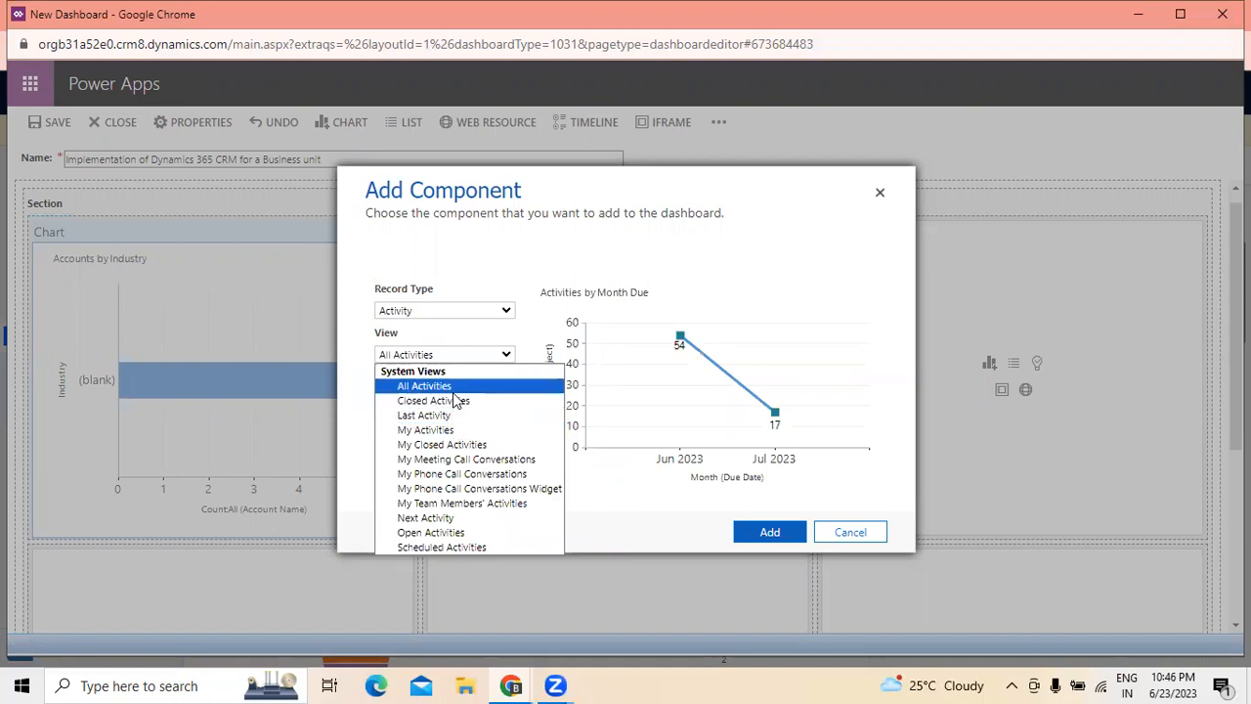
pyautogui.click(438, 428)
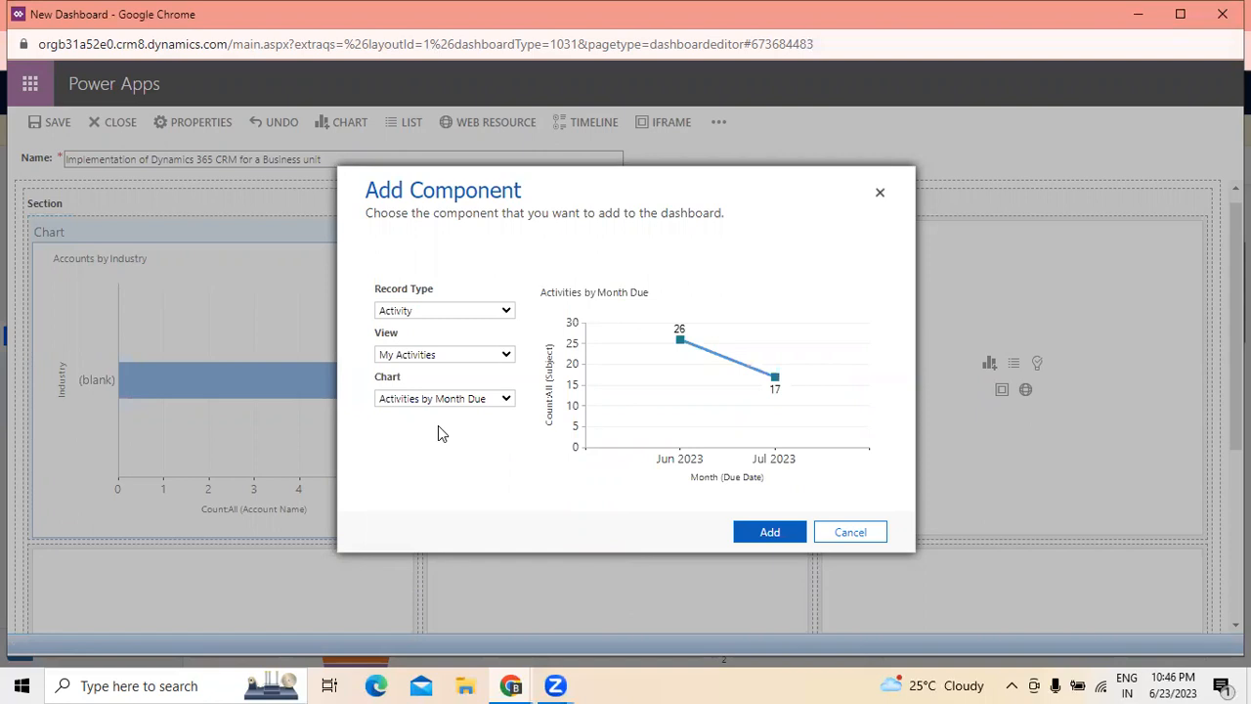
pyautogui.click(505, 355)
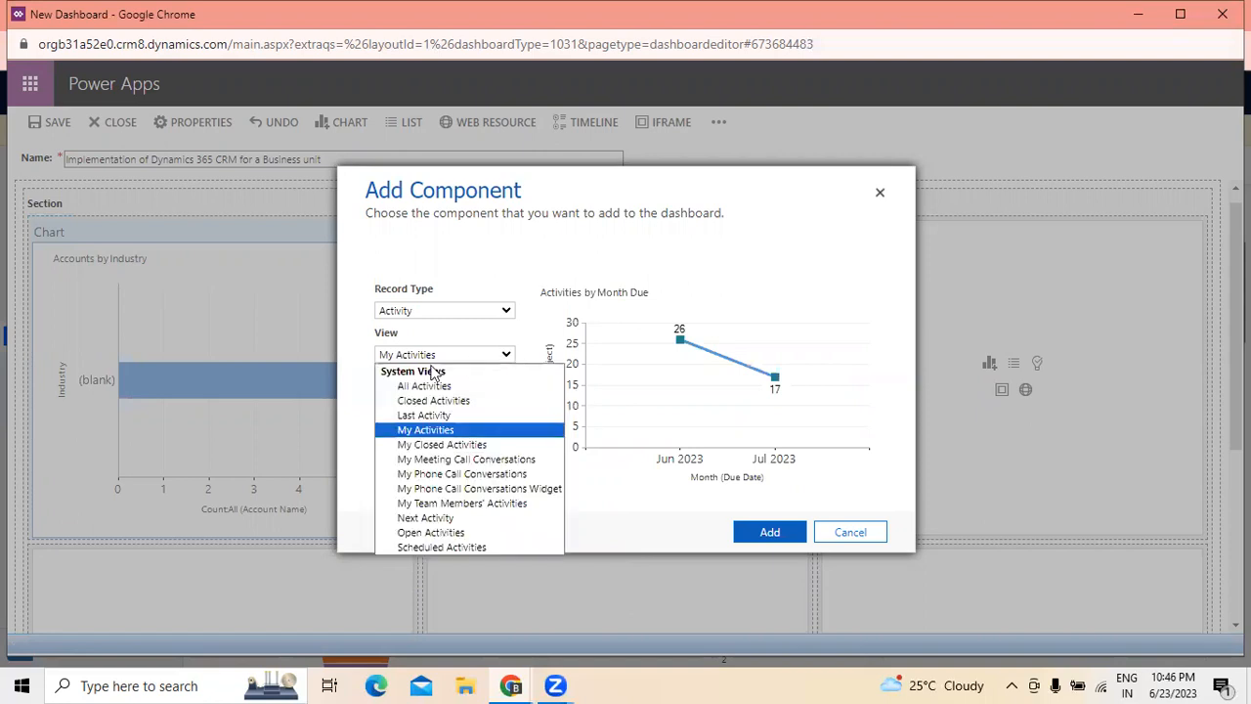
pyautogui.click(422, 387)
# - Choose the Activities by Priority chart and add it to the dashboard
pyautogui.click(502, 401)
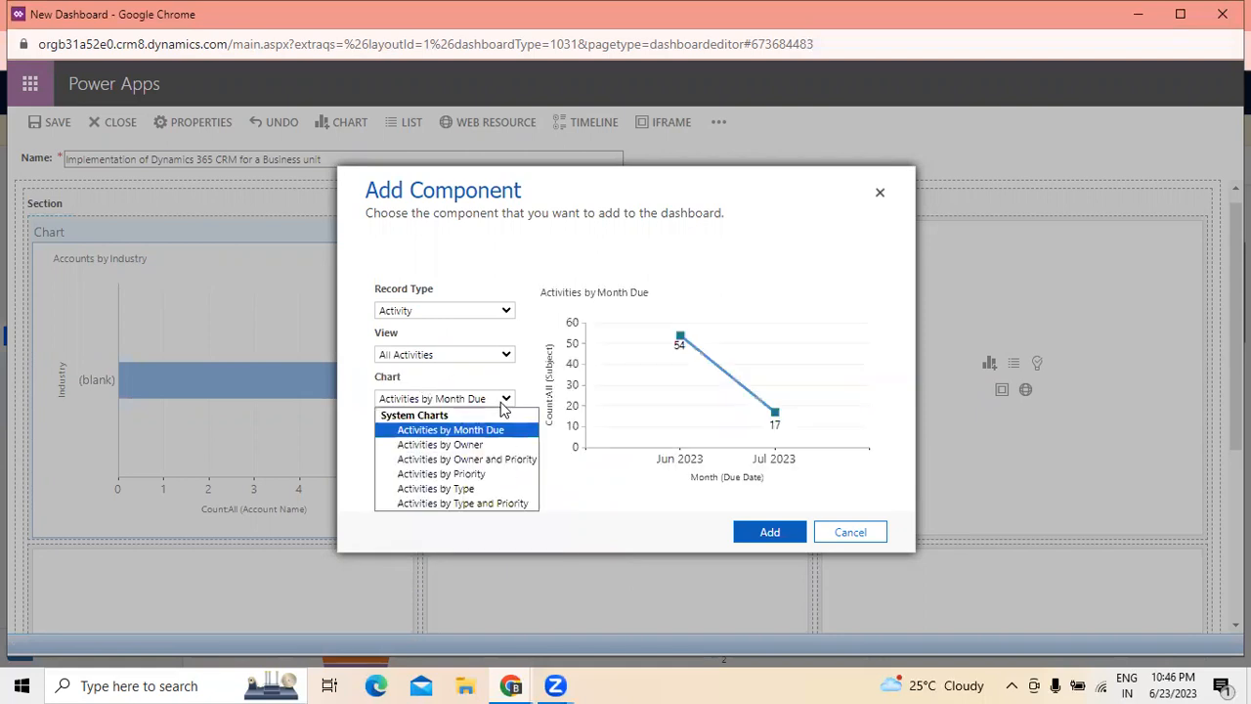
pyautogui.click(486, 473)
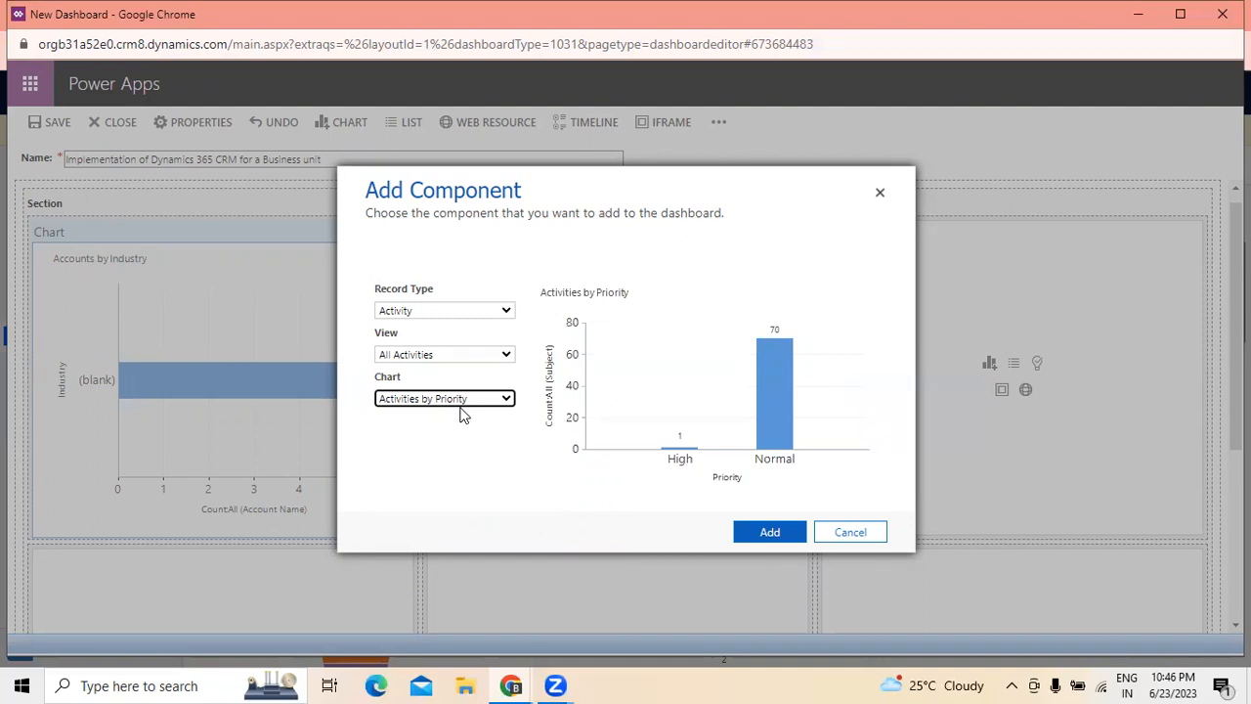
pyautogui.click(771, 537)
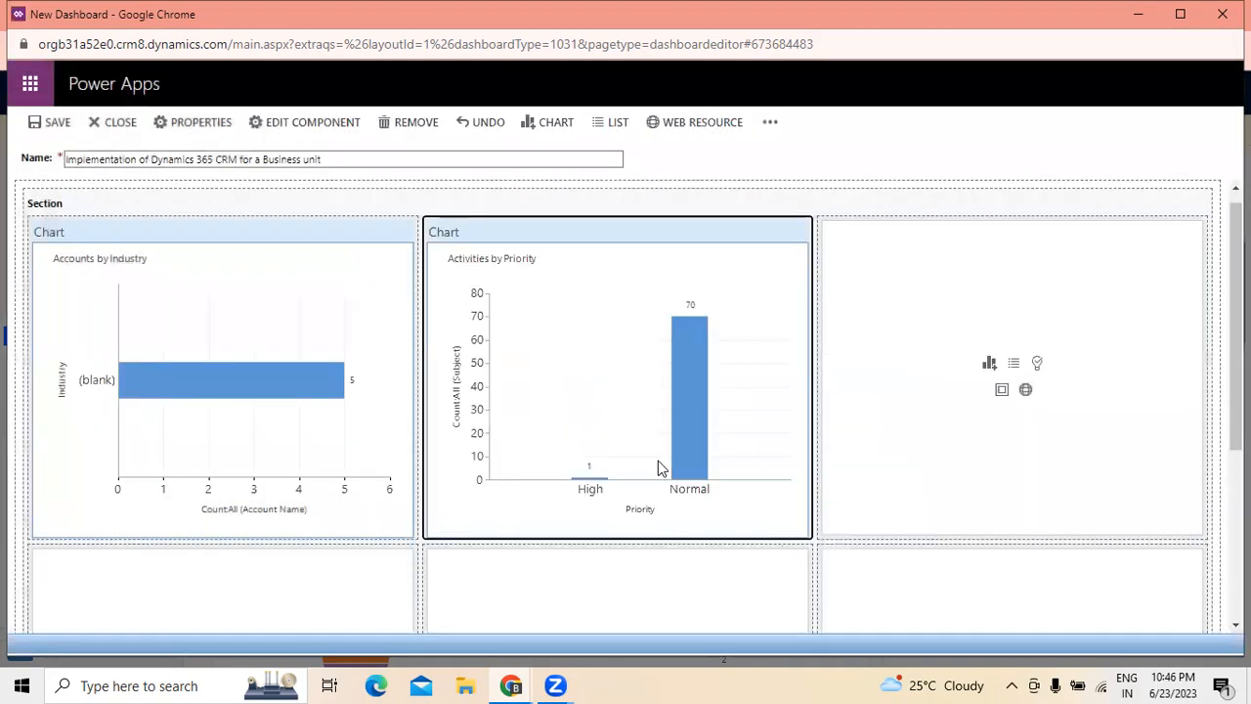
# - Start adding a chart to the third cell of the dashboard's top row, trying the admin_settings_entity record type
pyautogui.click(998, 369)
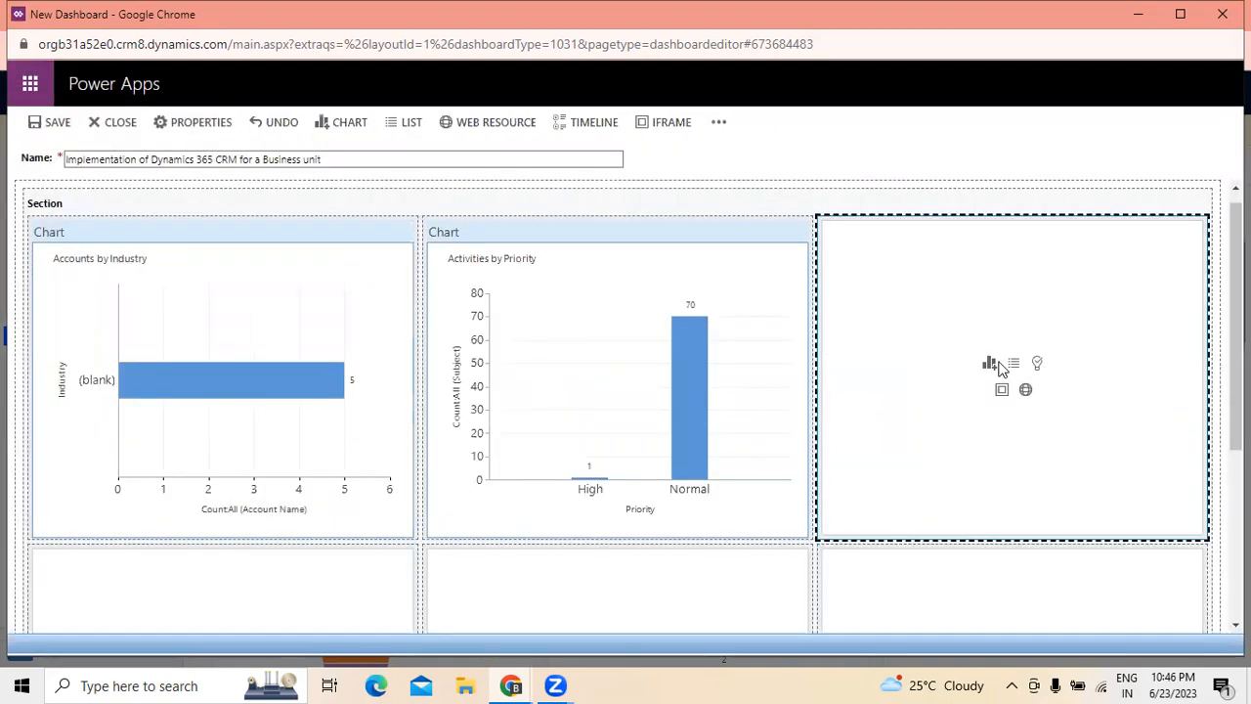
pyautogui.click(989, 364)
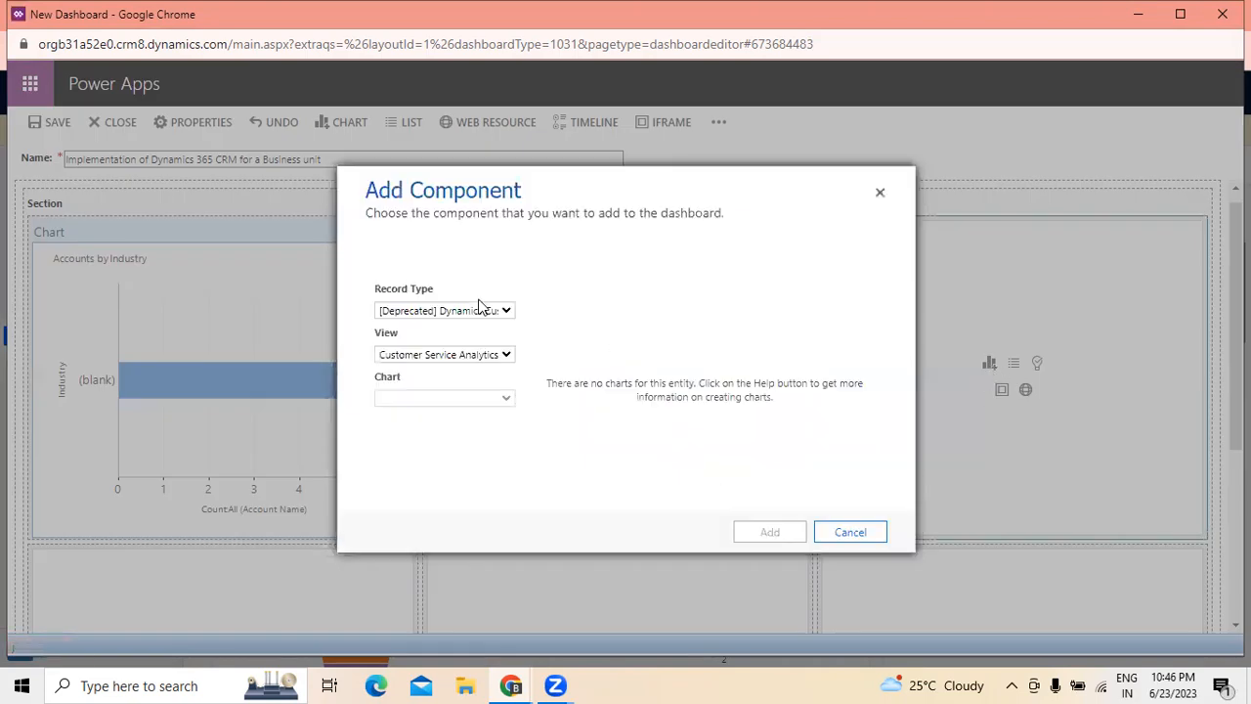
pyautogui.click(506, 310)
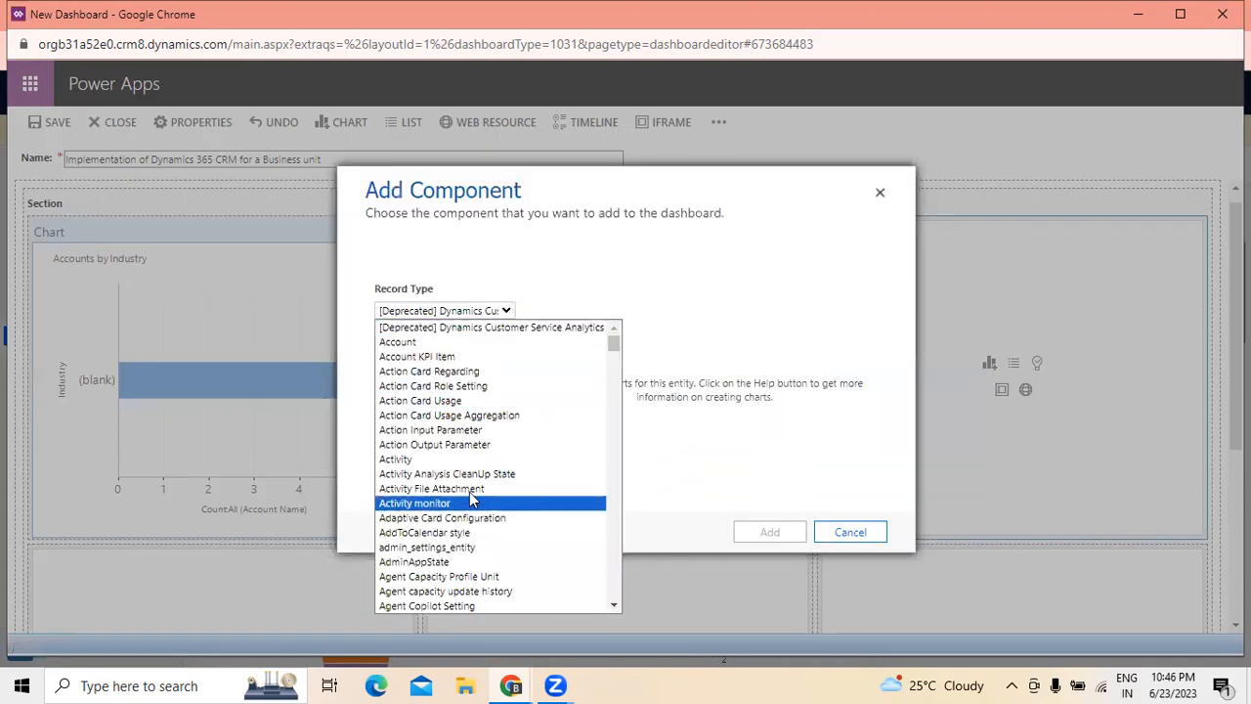
pyautogui.scroll(-3, 506, 447)
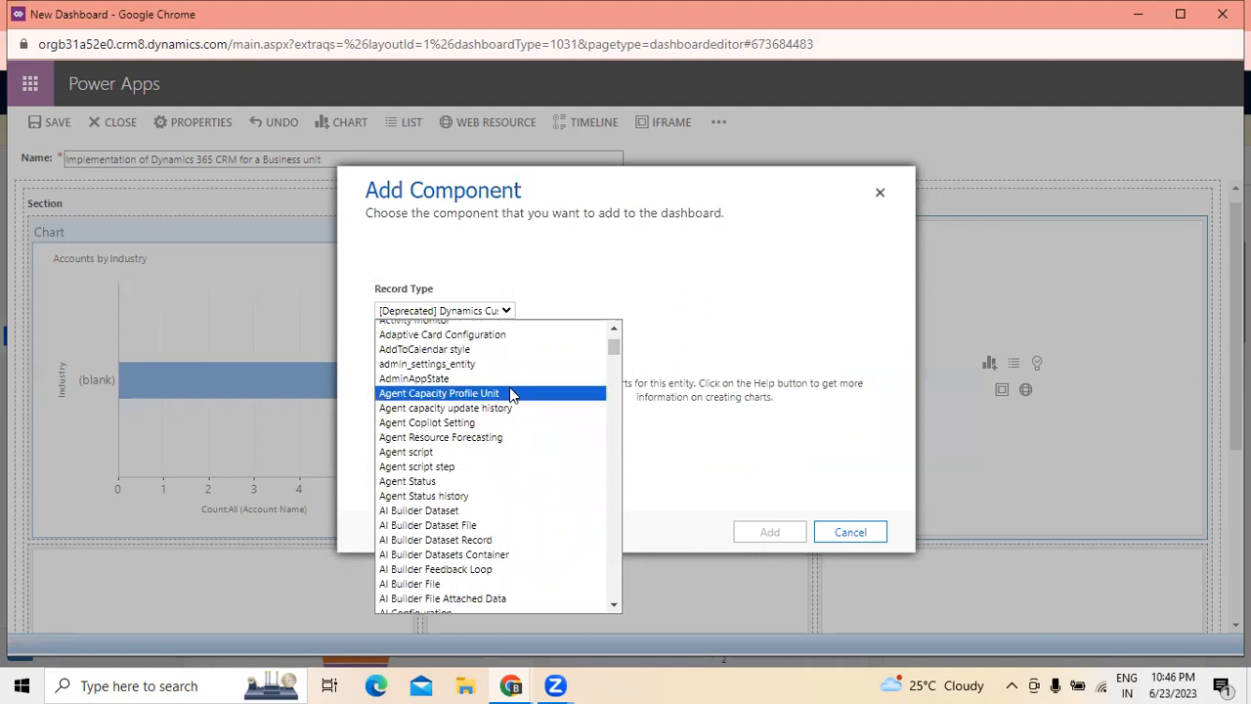
pyautogui.click(436, 364)
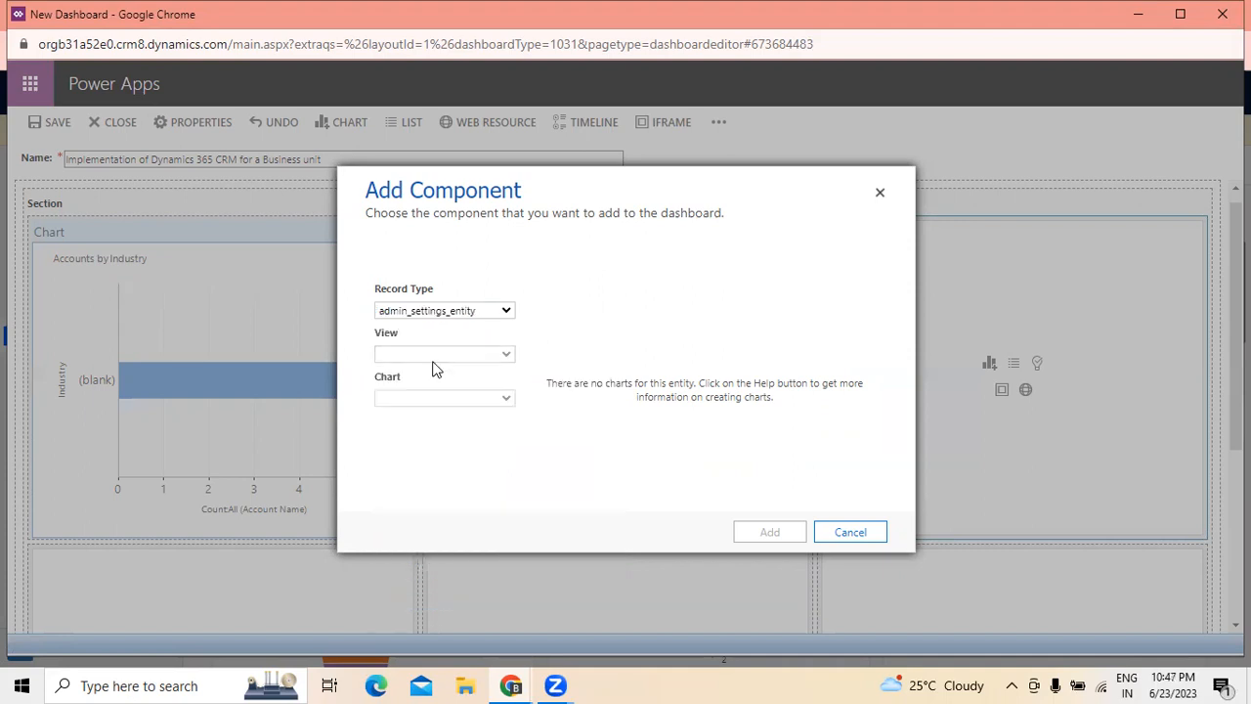
# - Try the Analysis Result record type with the Active Analysis Results and Inactive Analysis Results views
pyautogui.click(506, 313)
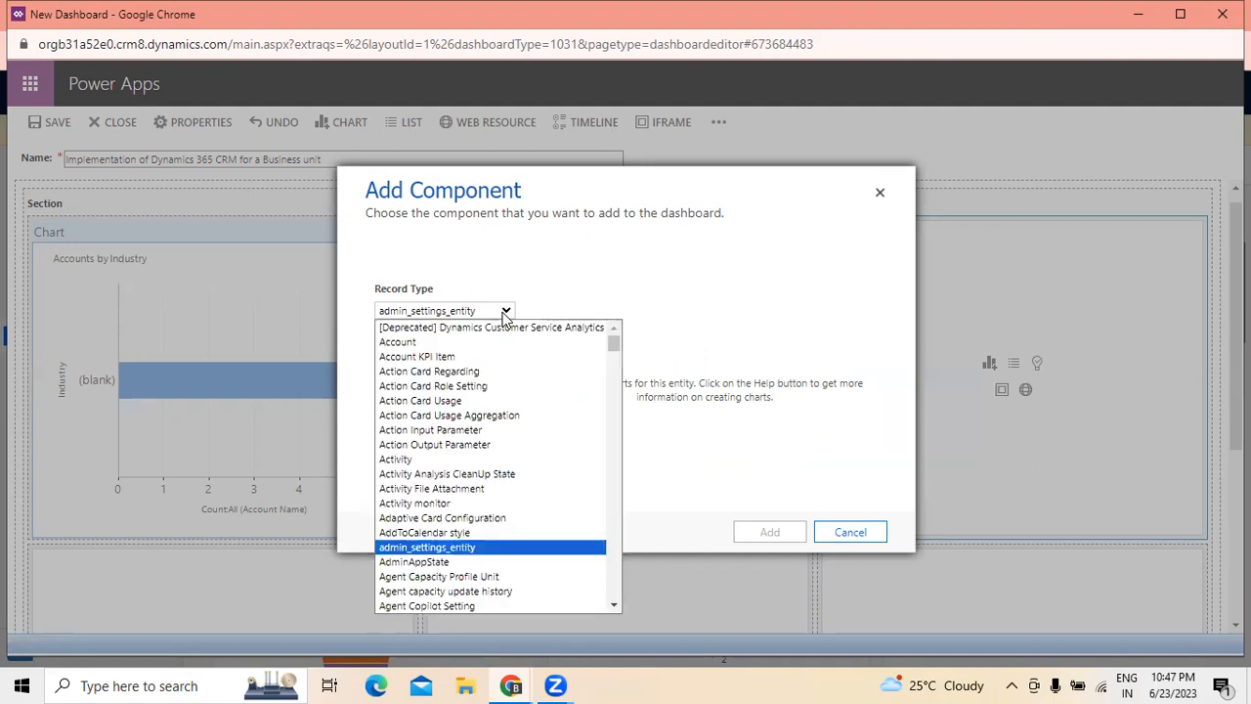
pyautogui.scroll(-8, 507, 469)
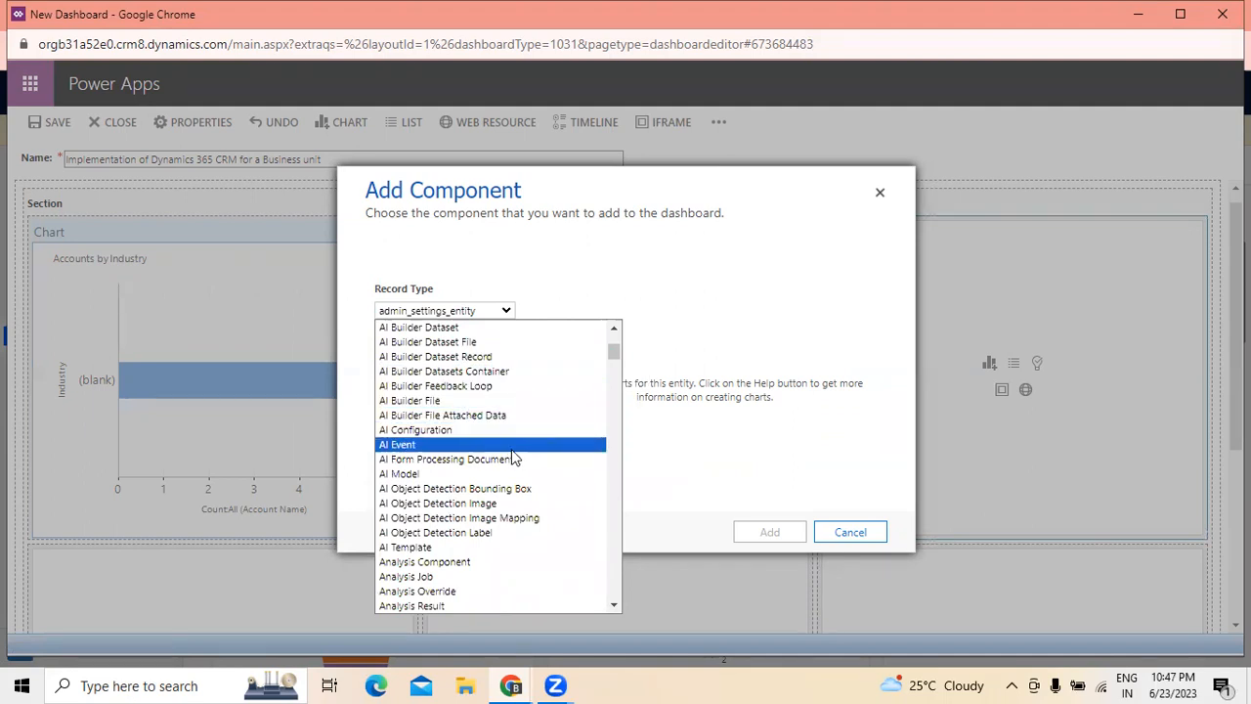
pyautogui.scroll(-4, 513, 458)
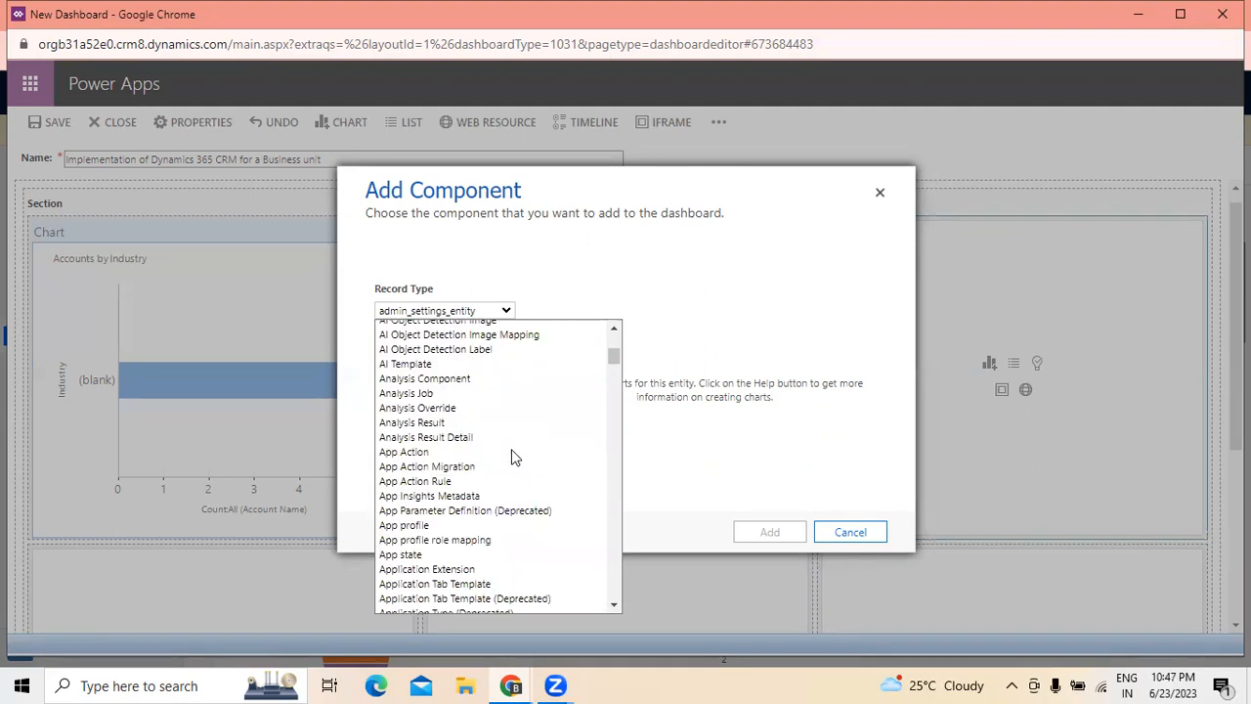
pyautogui.click(446, 422)
pyautogui.click(503, 358)
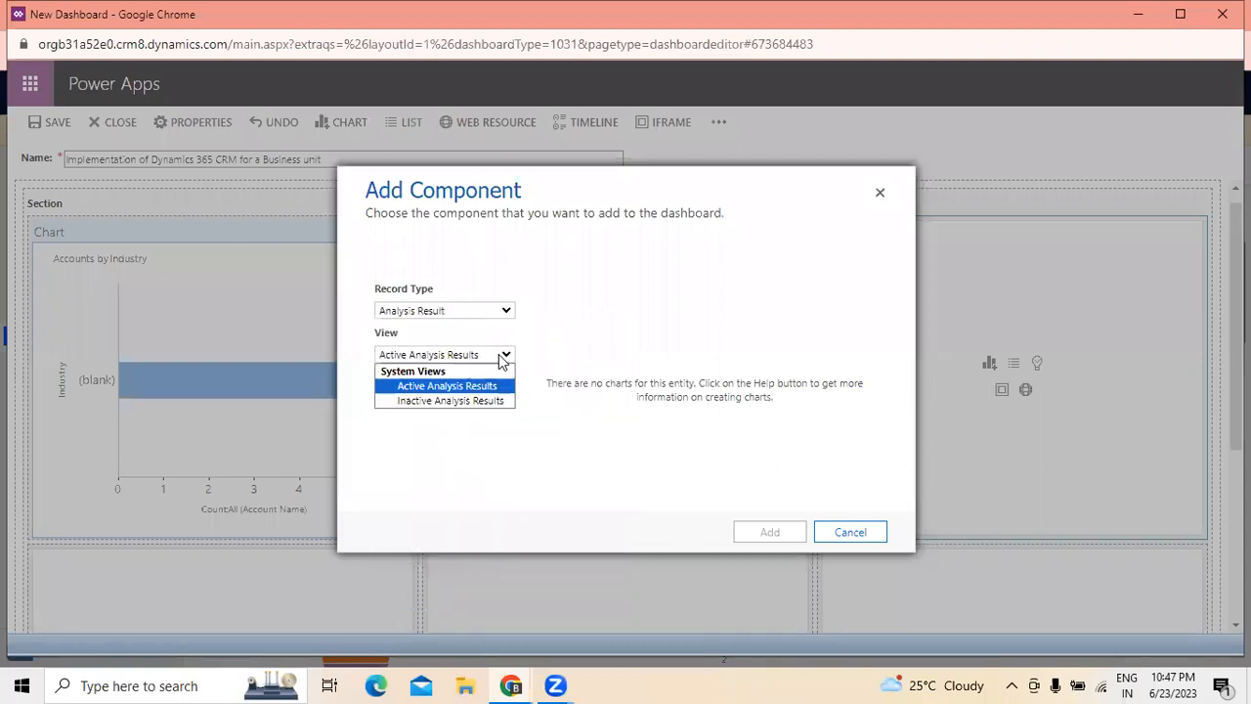
pyautogui.click(467, 386)
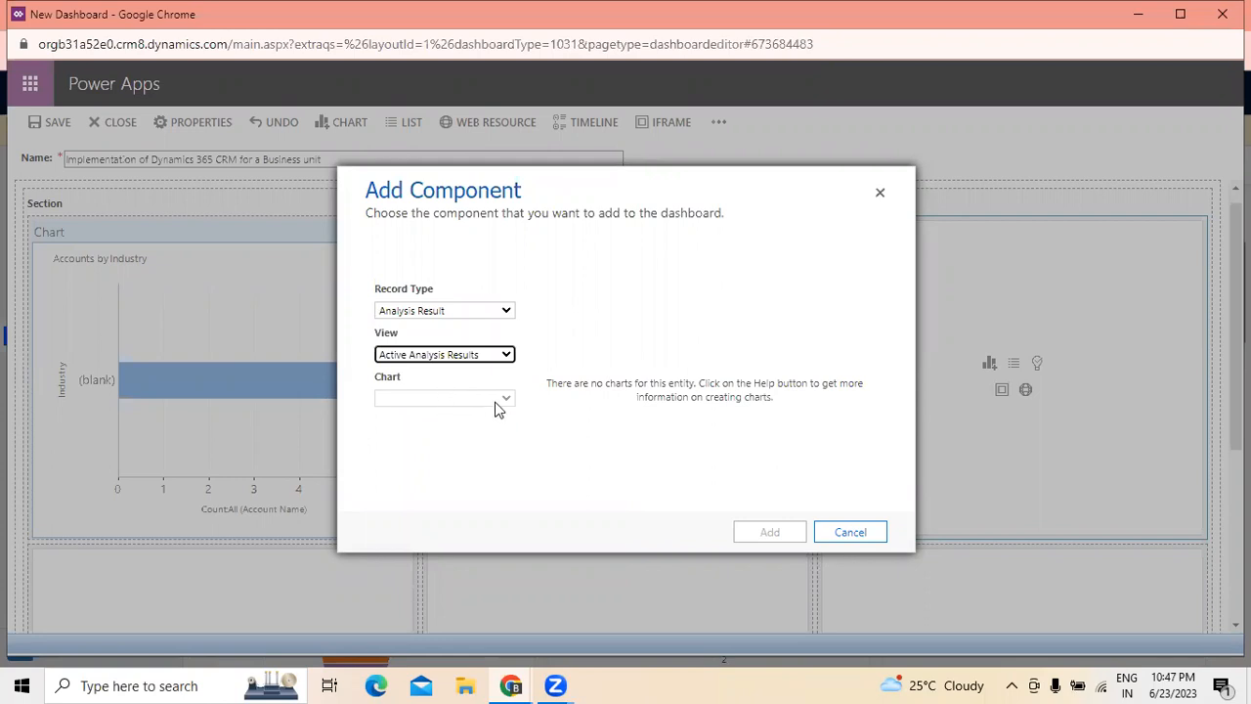
pyautogui.click(506, 356)
pyautogui.click(499, 401)
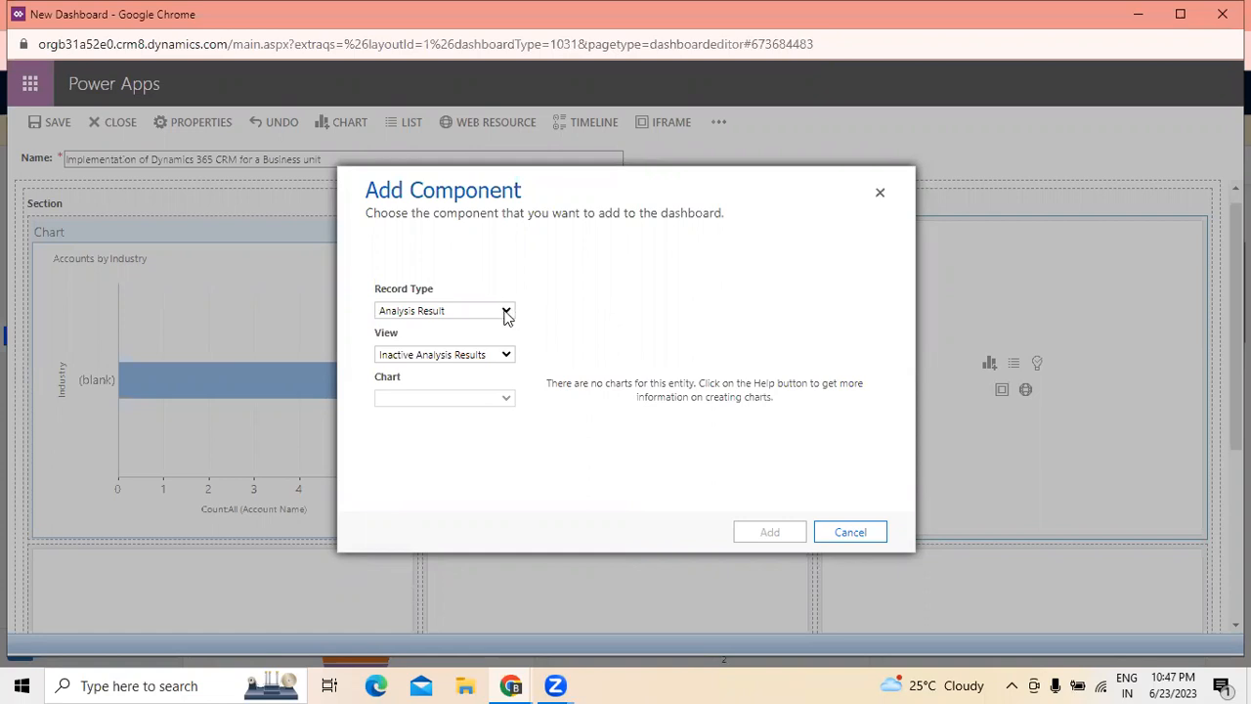
# - Set the record type of the third cell's chart to Configuration
pyautogui.click(507, 311)
pyautogui.scroll(-5, 508, 508)
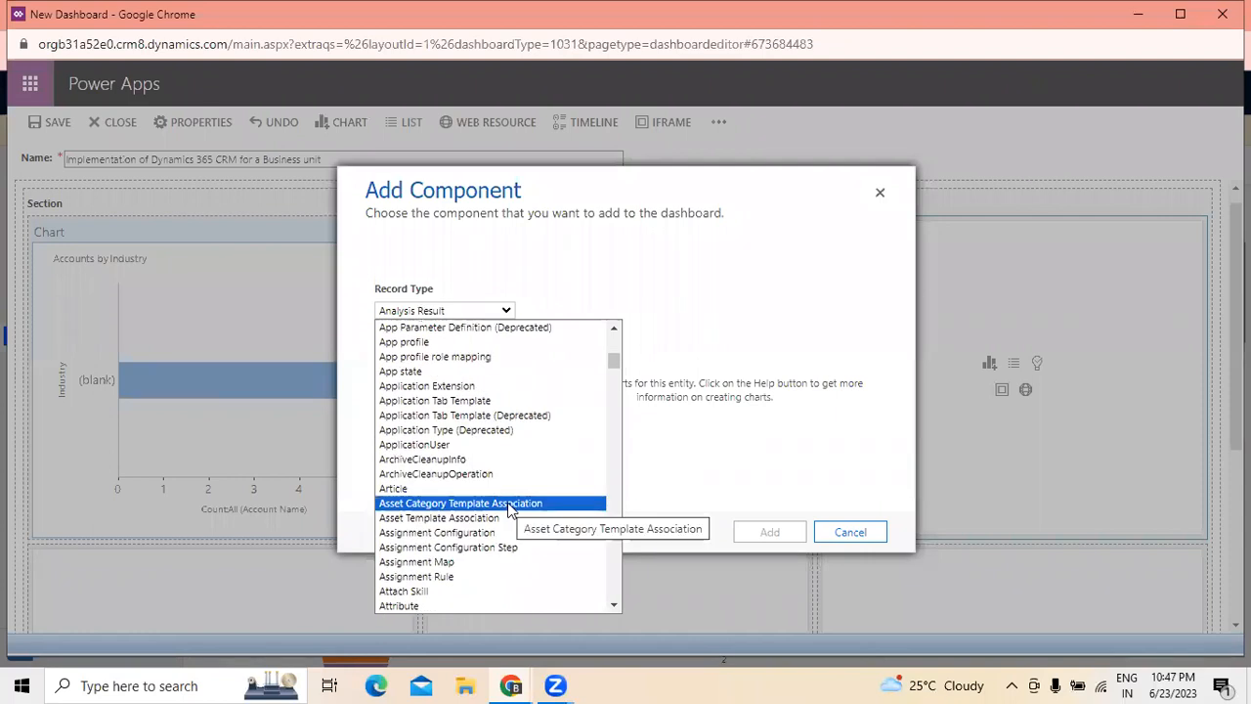
pyautogui.scroll(-8, 508, 508)
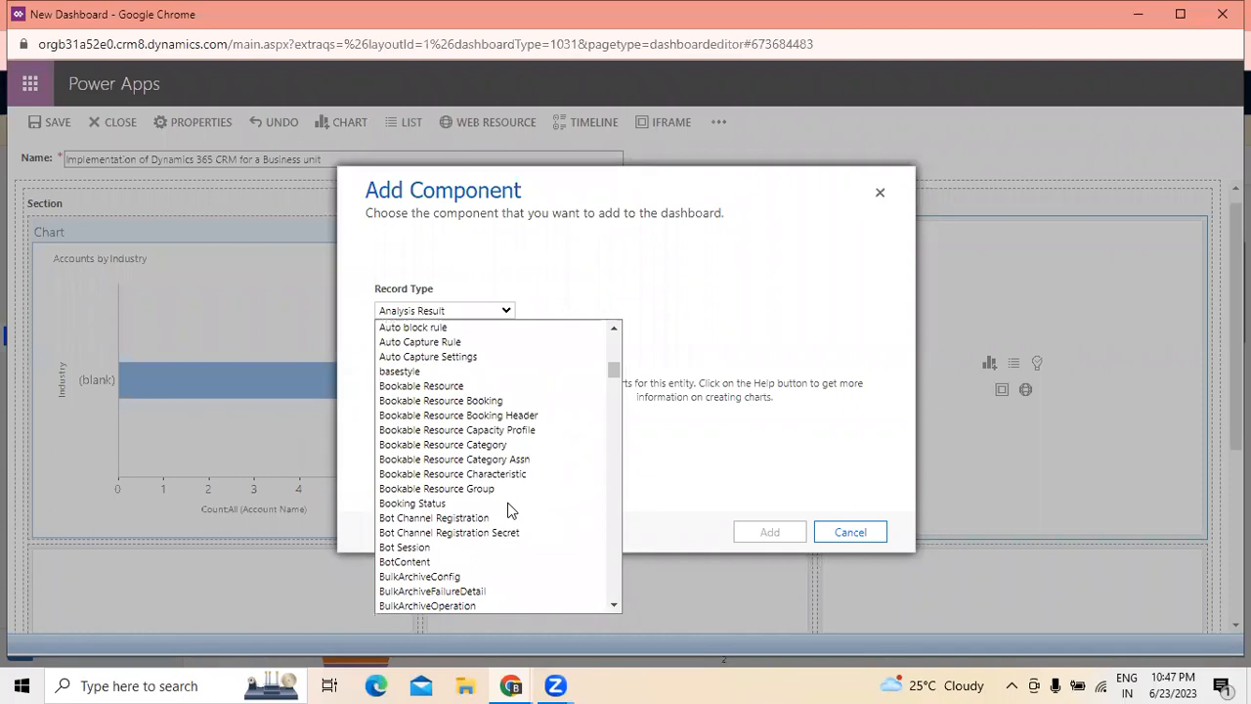
pyautogui.scroll(-8, 508, 508)
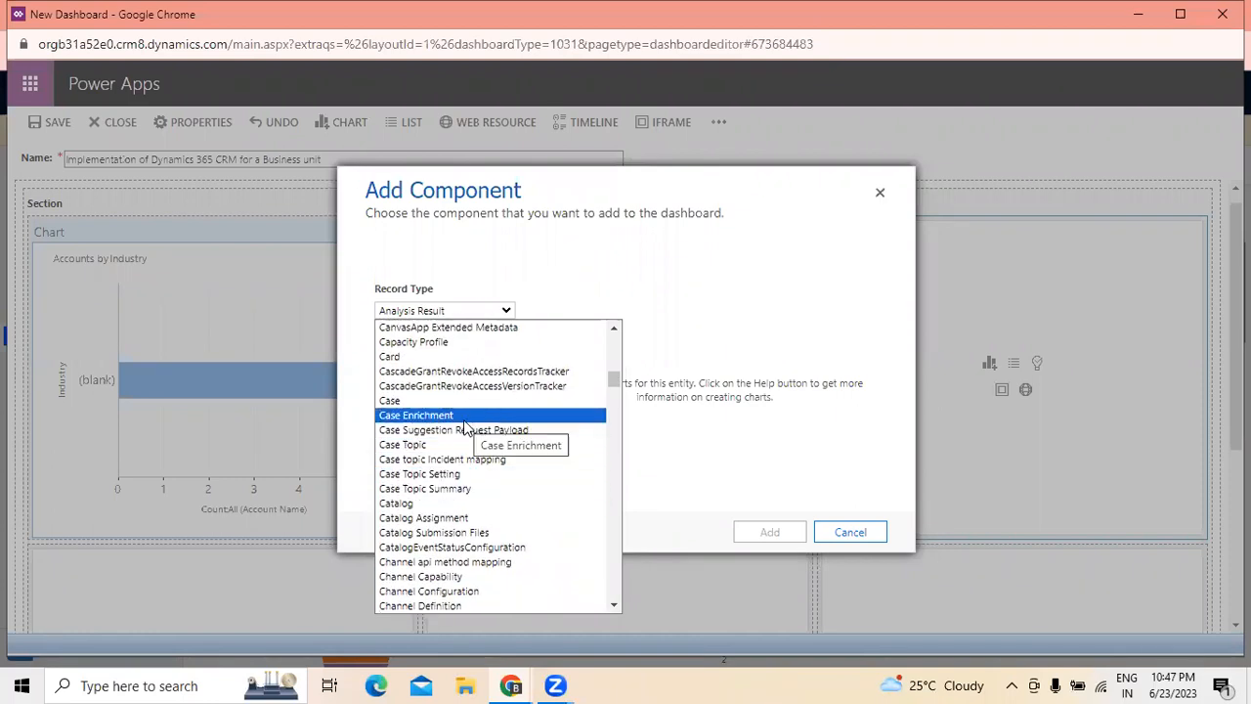
pyautogui.scroll(-8, 477, 467)
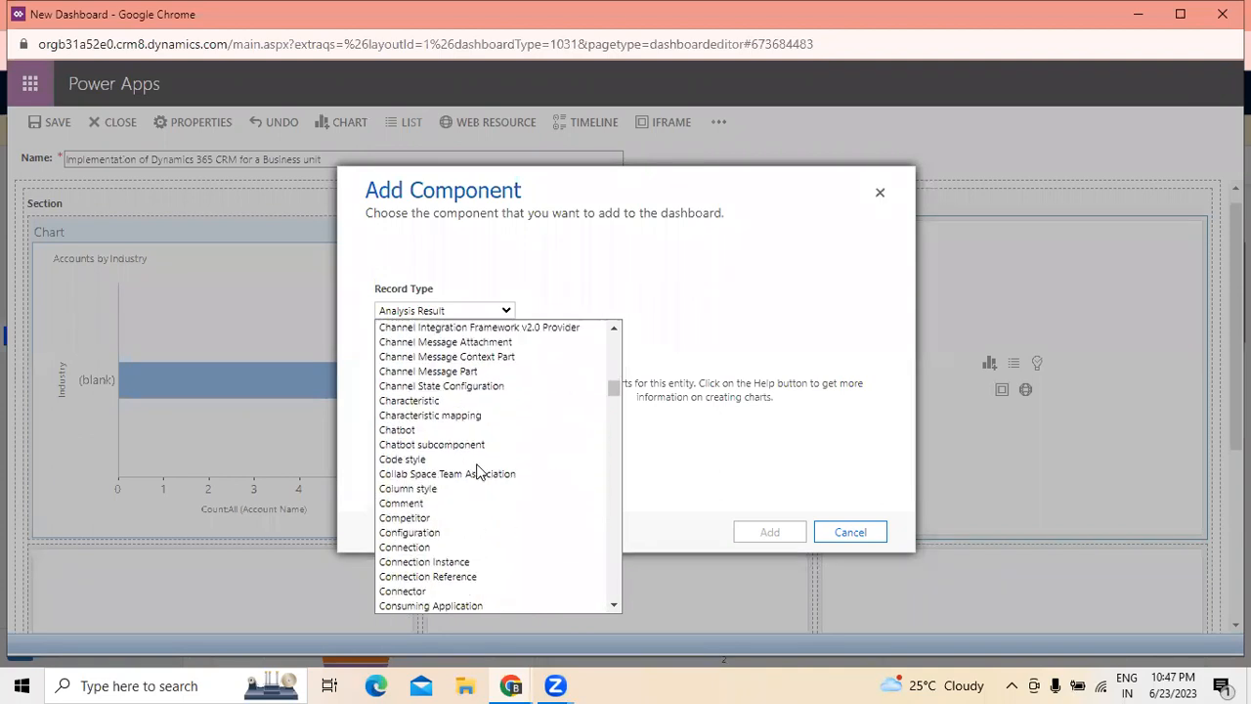
pyautogui.scroll(-4, 479, 469)
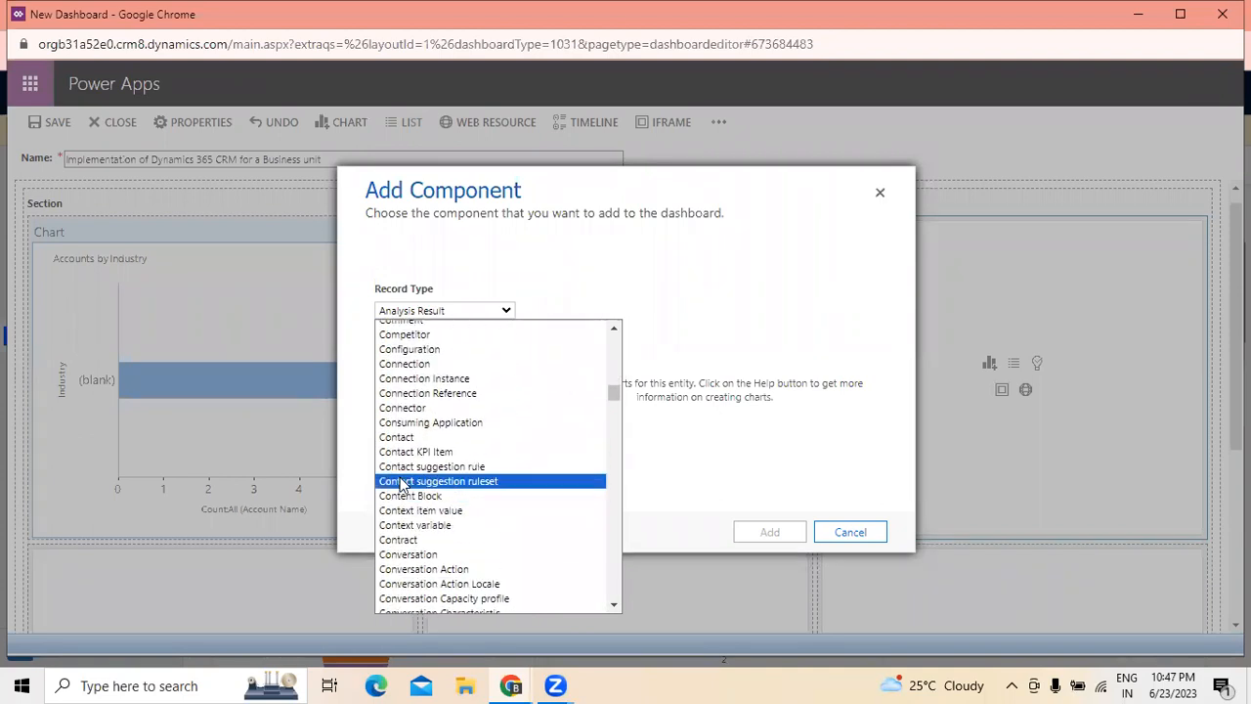
pyautogui.click(420, 354)
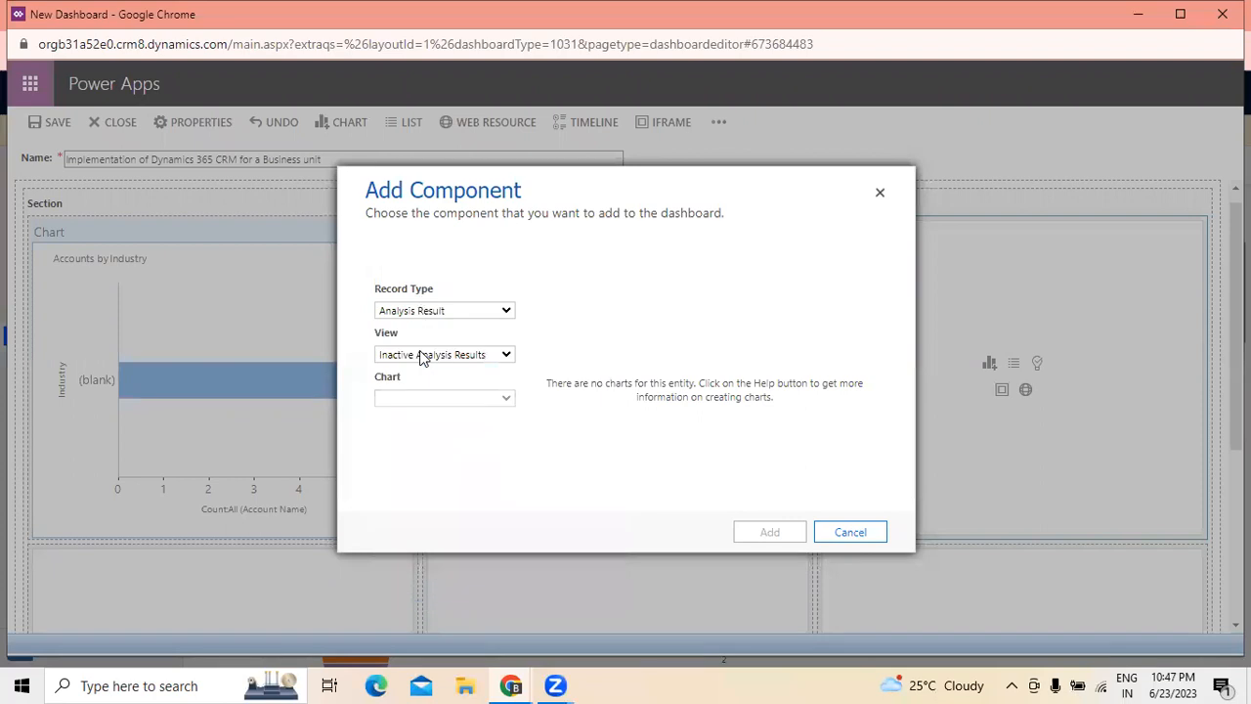
# - Try the Inactive Configurations view for the Configuration record type, and return to Active Configurations
pyautogui.click(504, 356)
pyautogui.click(489, 387)
pyautogui.click(500, 358)
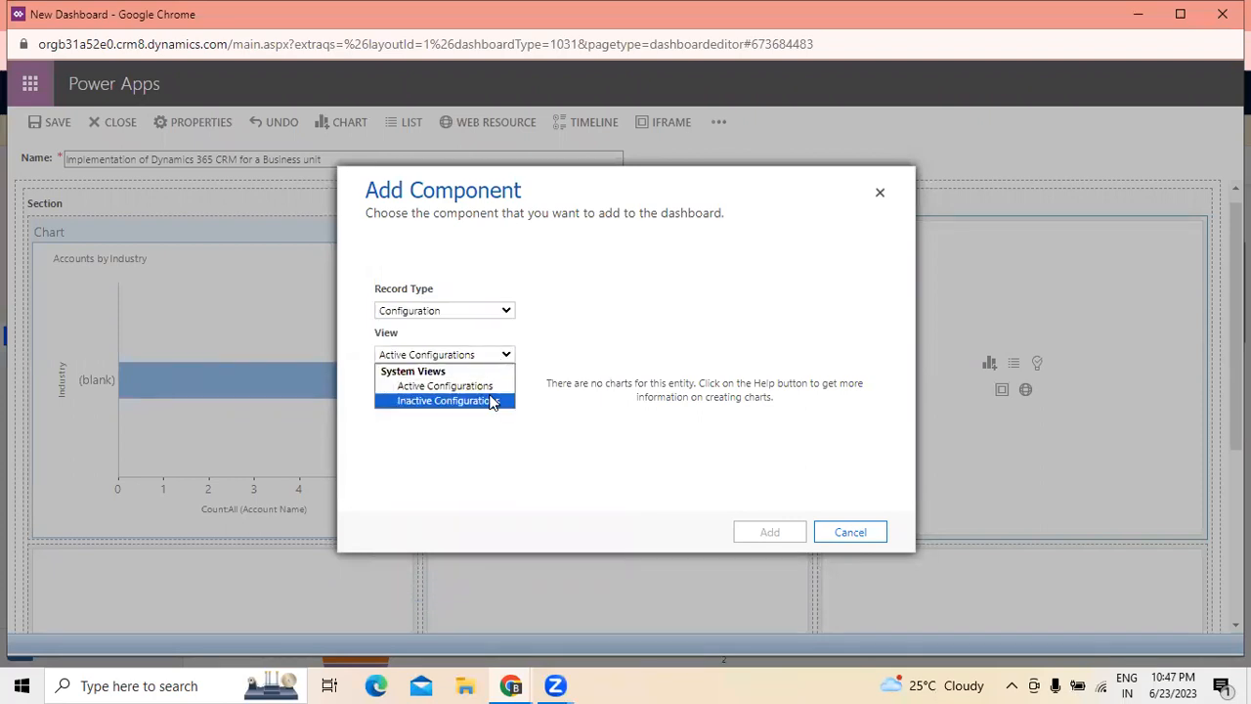
pyautogui.click(497, 401)
pyautogui.click(506, 358)
pyautogui.click(489, 388)
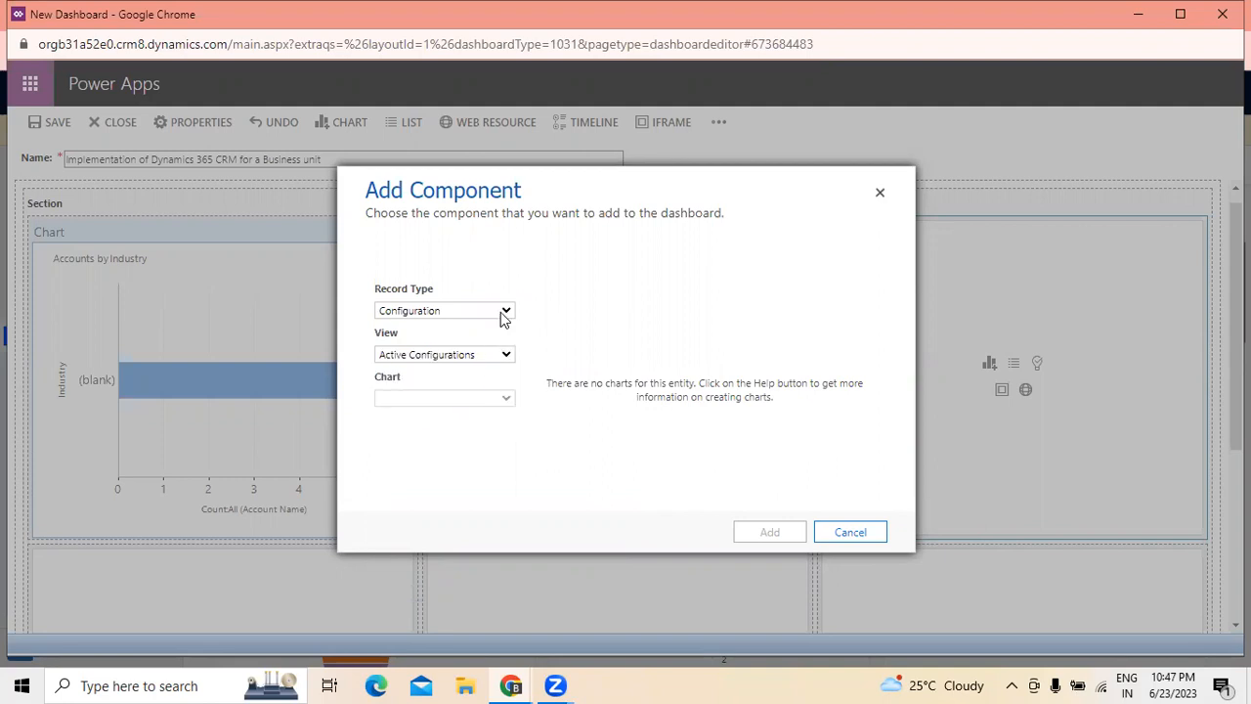
# - Try the Effort estimate record type for the chart in the third cell of the dashboard's top row
pyautogui.click(502, 318)
pyautogui.scroll(-2, 495, 462)
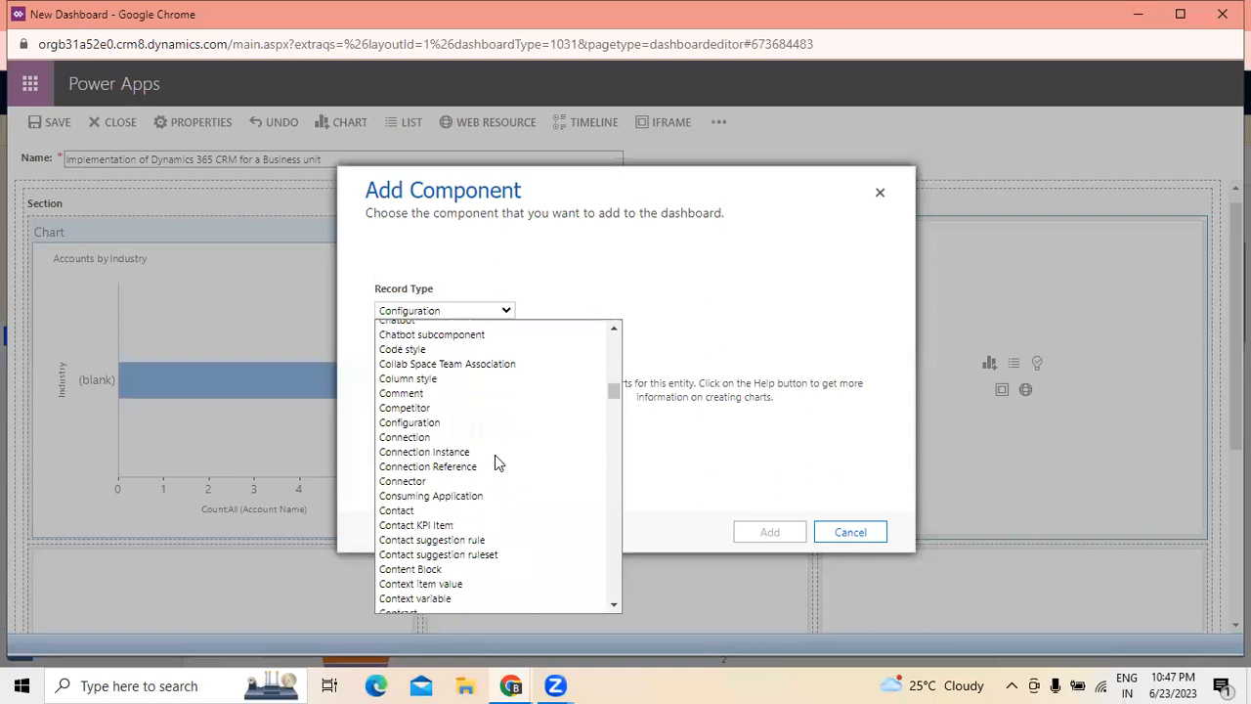
pyautogui.scroll(-4, 496, 456)
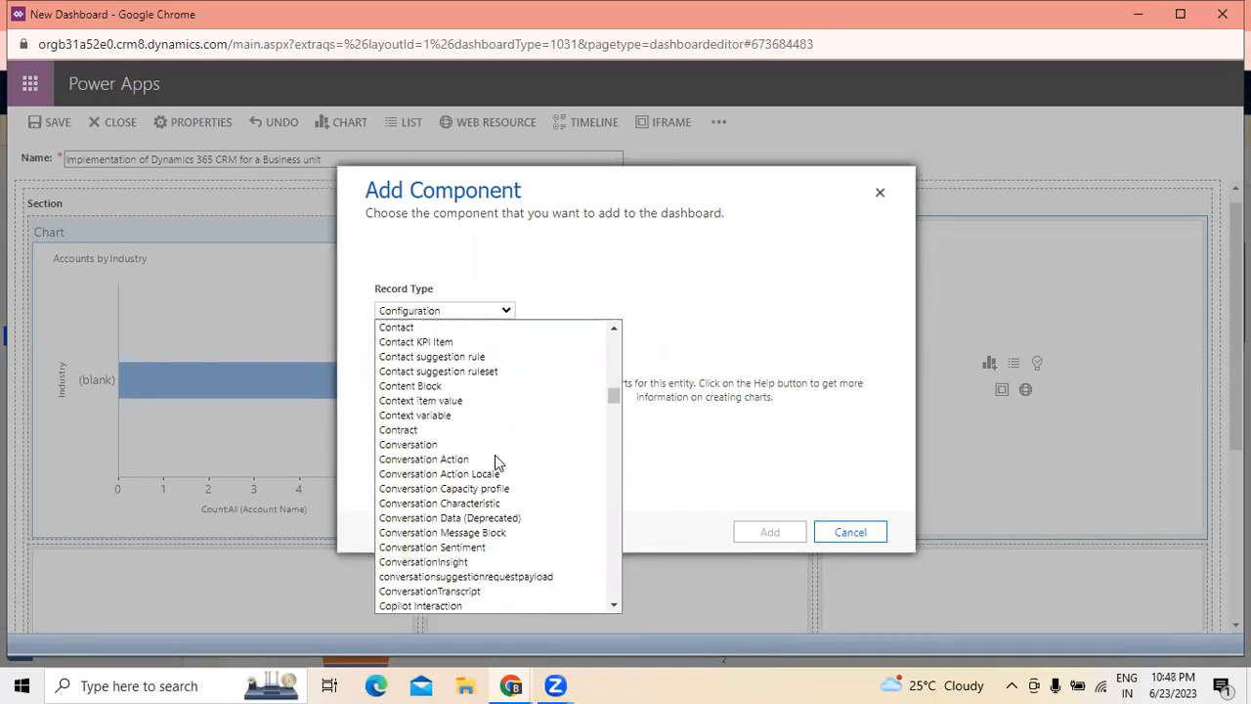
pyautogui.scroll(-8, 494, 456)
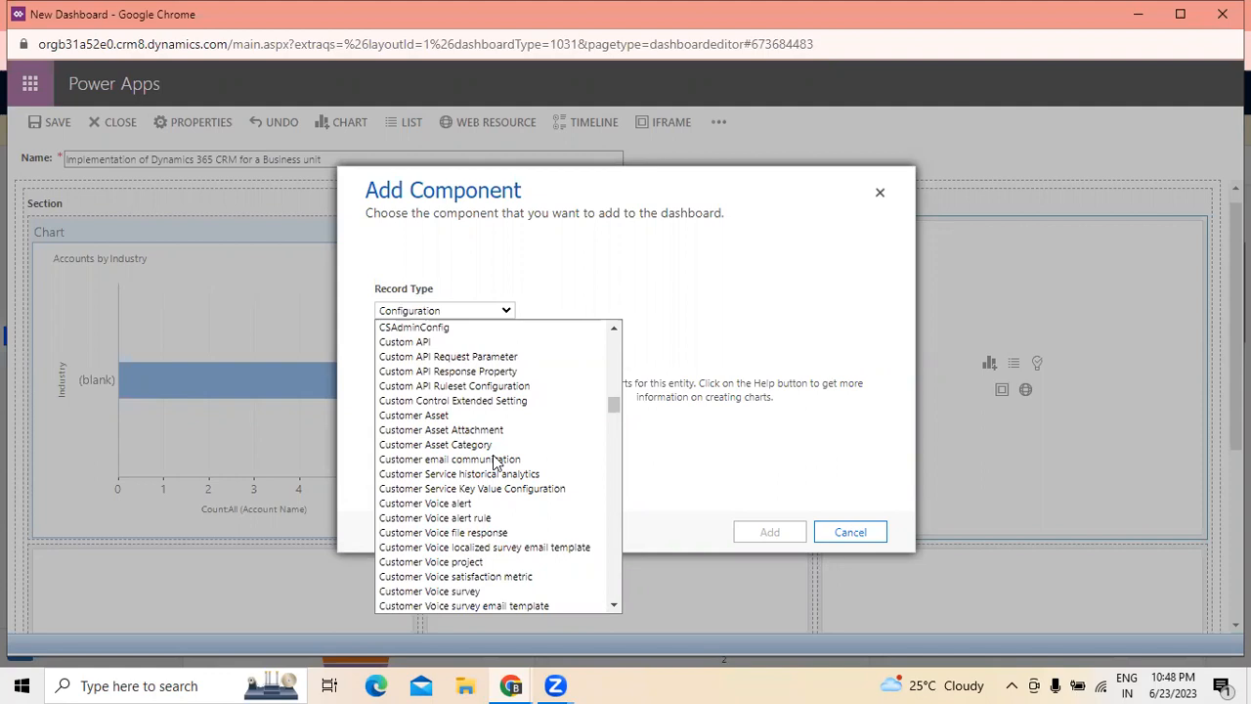
pyautogui.scroll(-12, 493, 462)
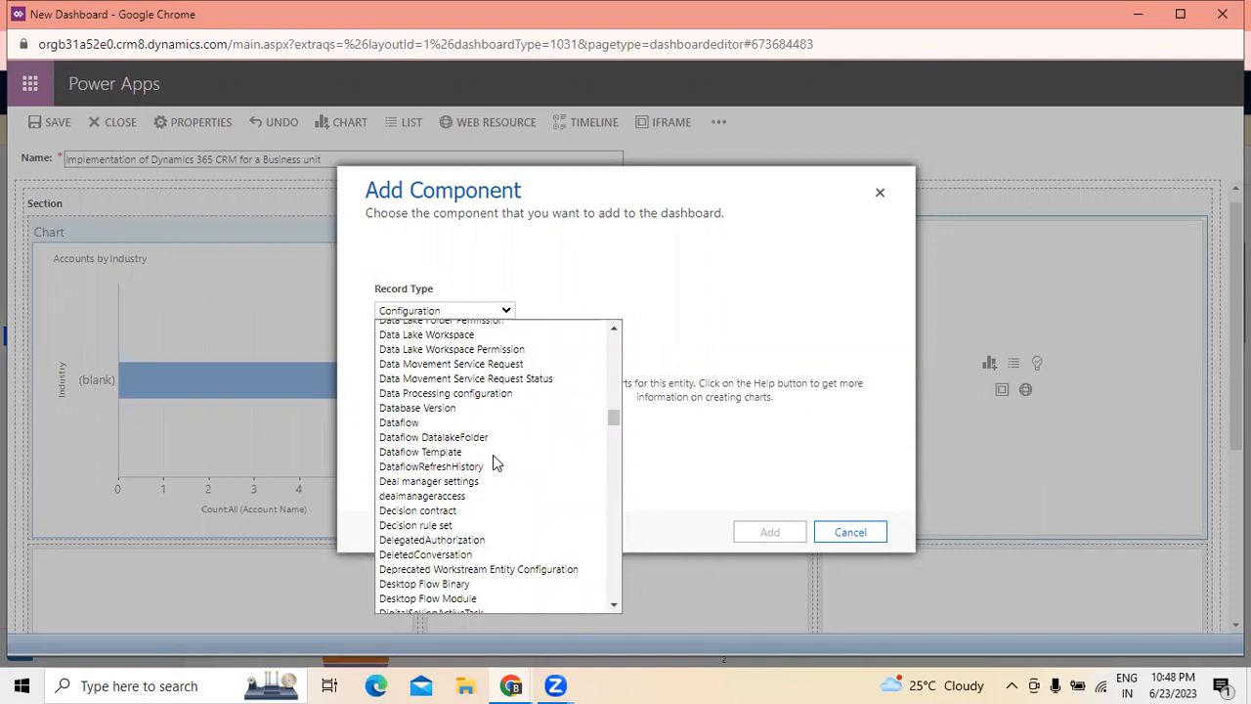
pyautogui.scroll(-2, 518, 479)
pyautogui.scroll(-2, 518, 479)
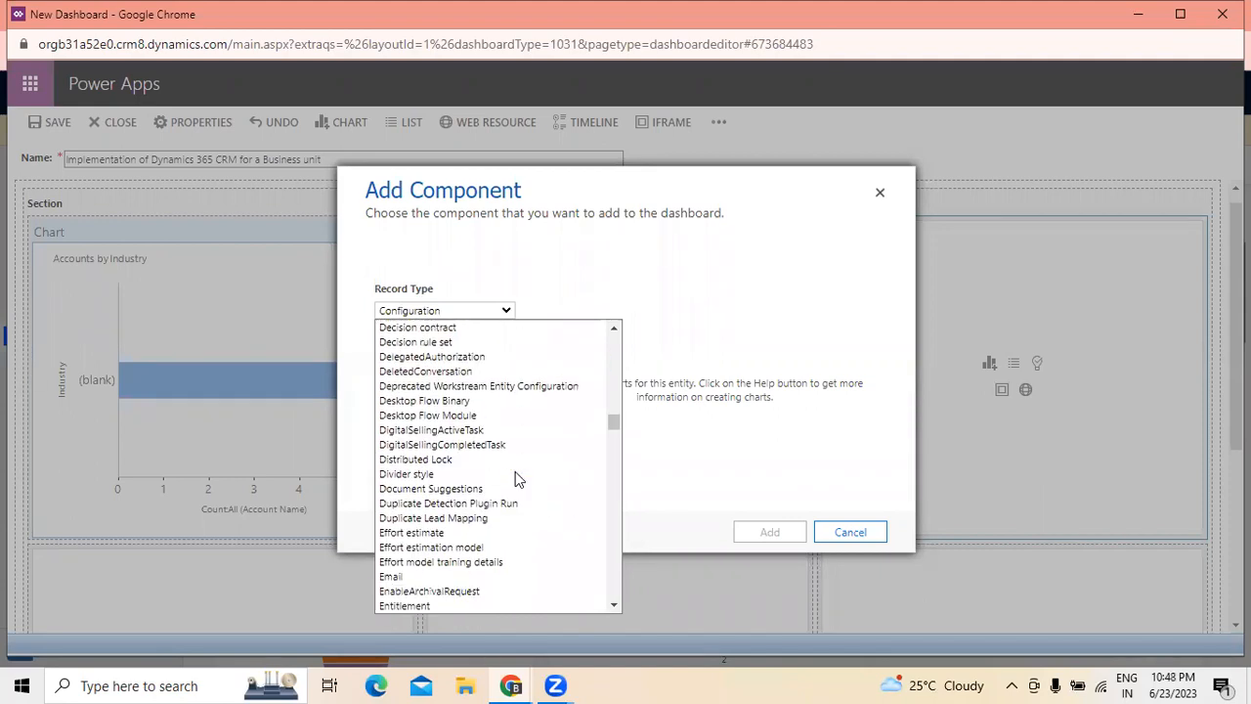
pyautogui.scroll(-4, 518, 479)
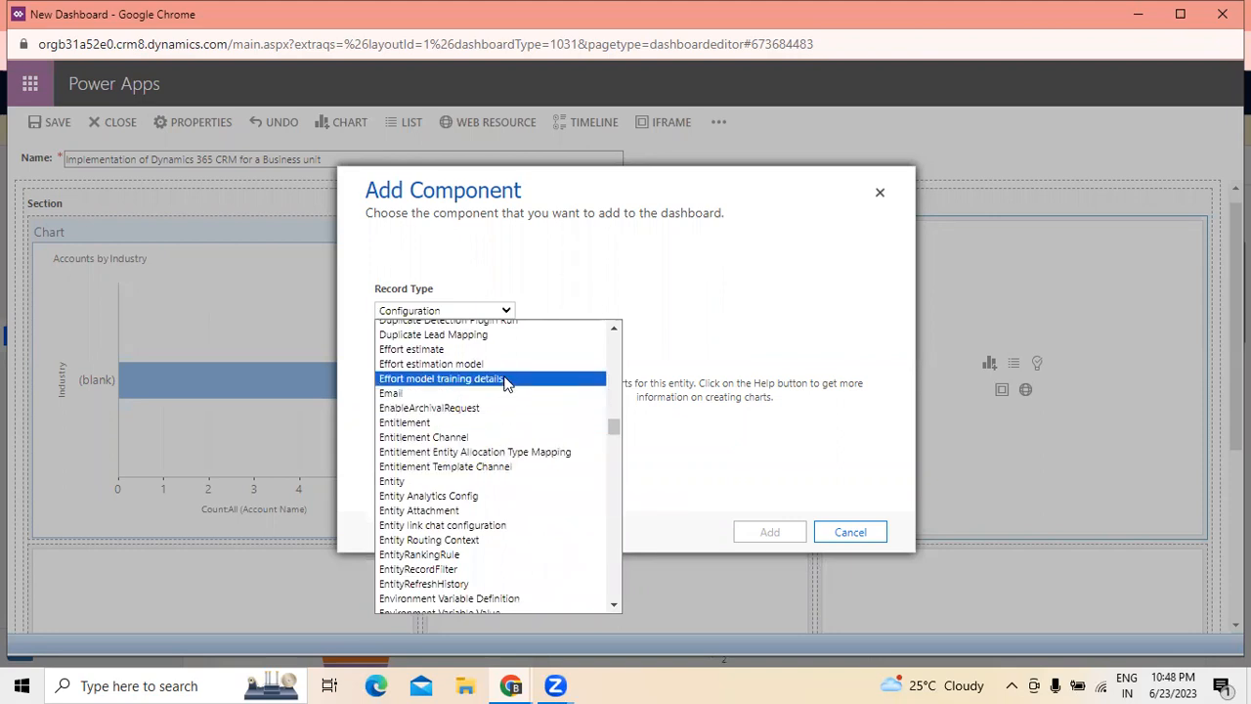
pyautogui.click(440, 353)
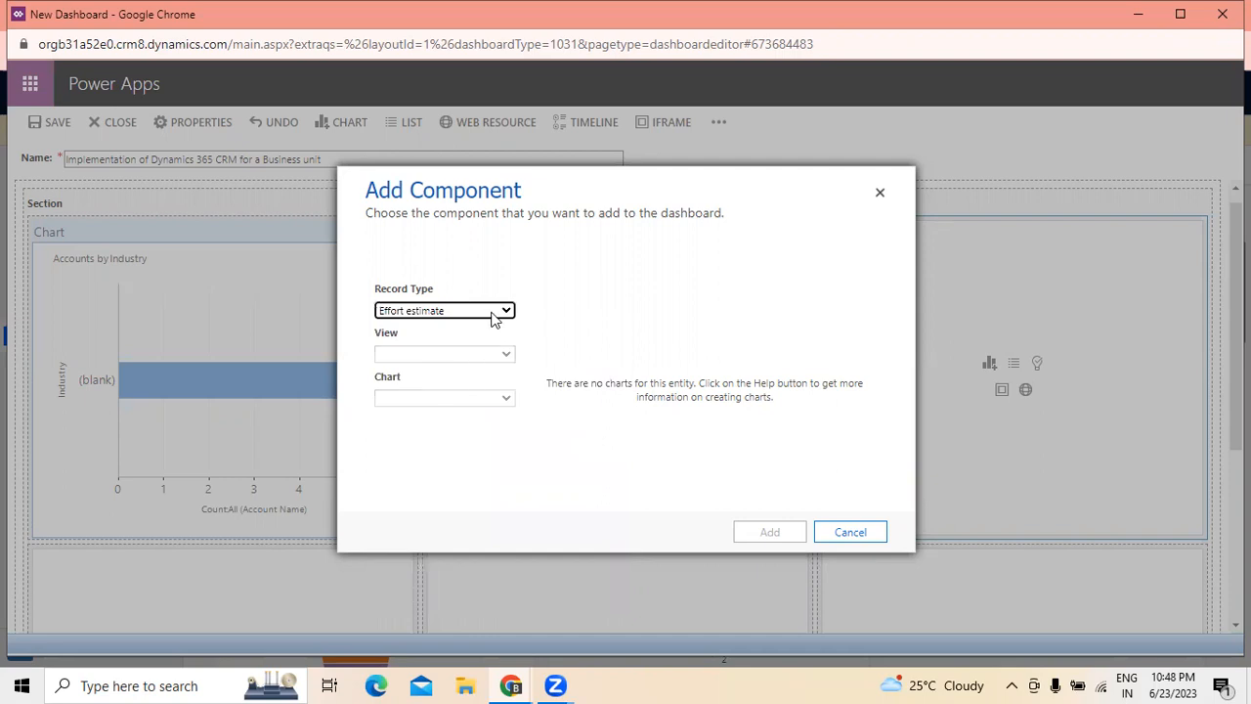
# - Try the Order Product record type for the third cell's chart
pyautogui.click(505, 310)
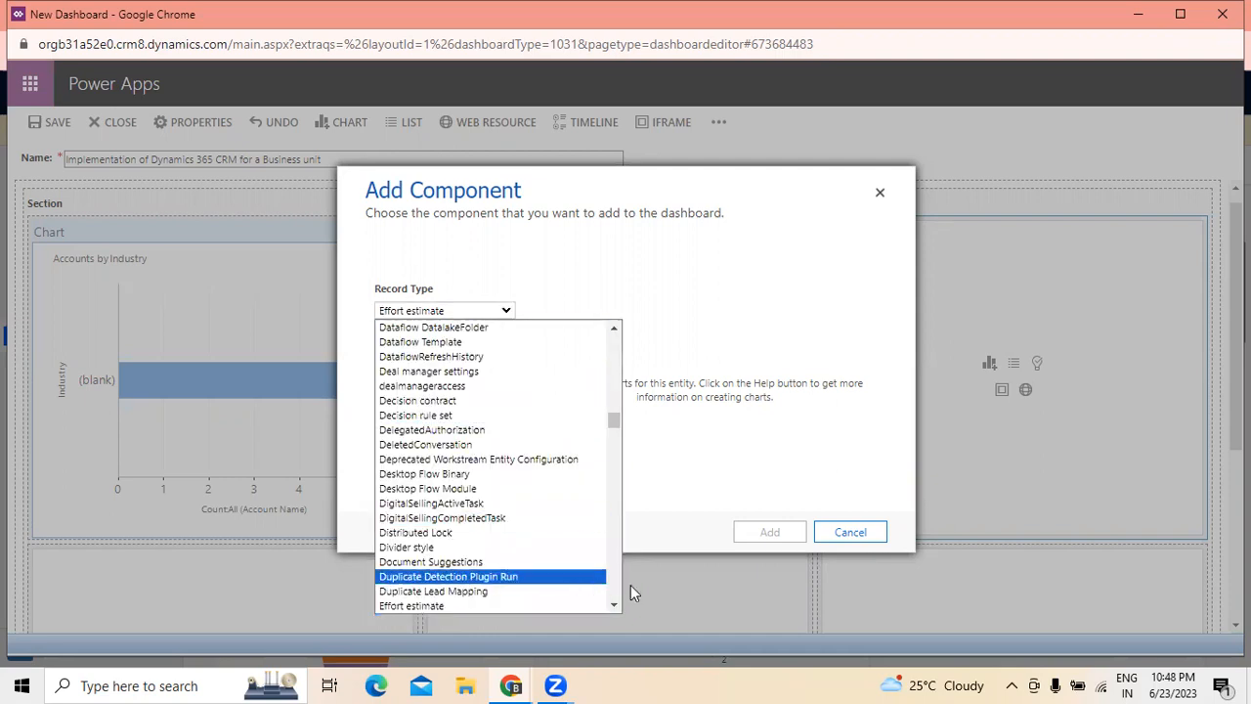
pyautogui.moveTo(611, 419); pyautogui.dragTo(614, 448)
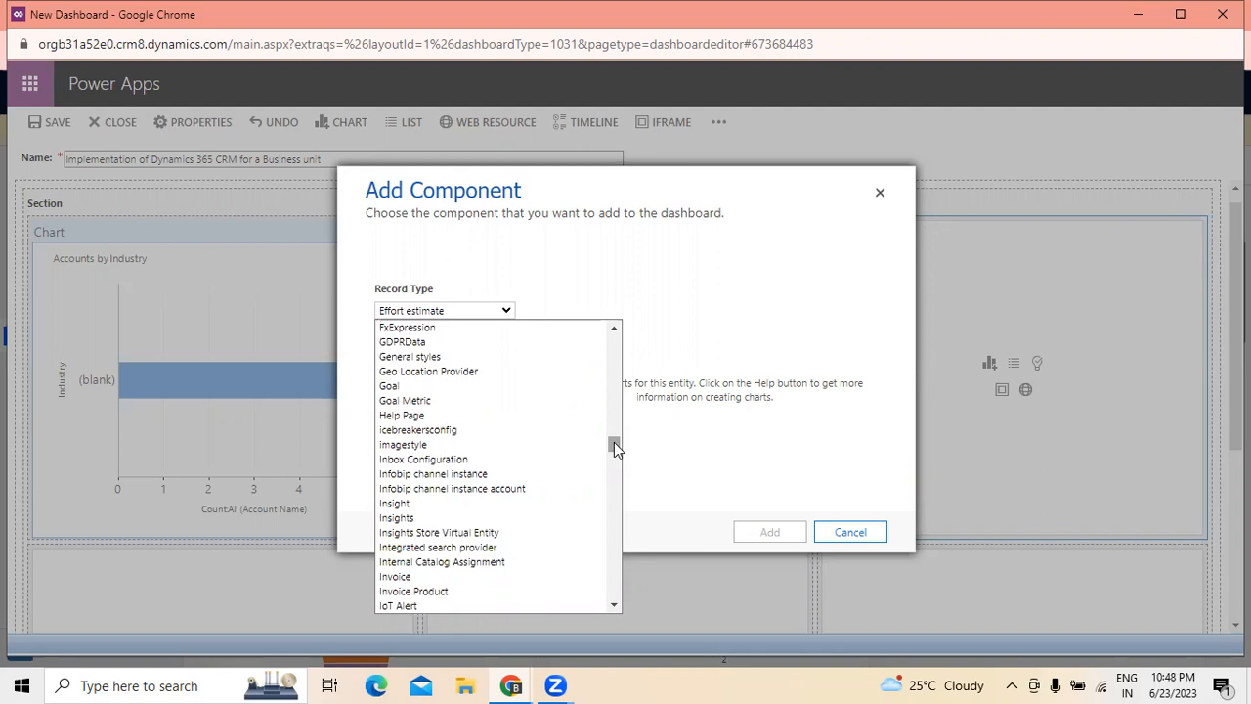
pyautogui.scroll(-3, 518, 475)
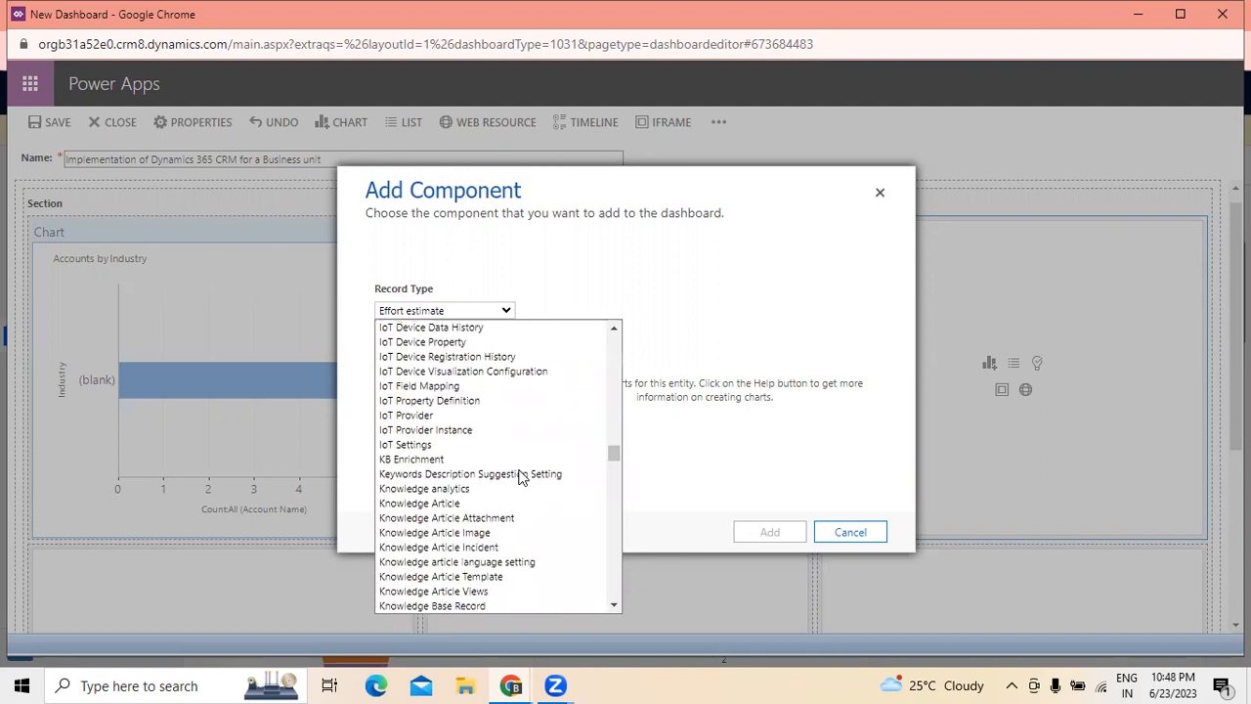
pyautogui.scroll(-10, 521, 476)
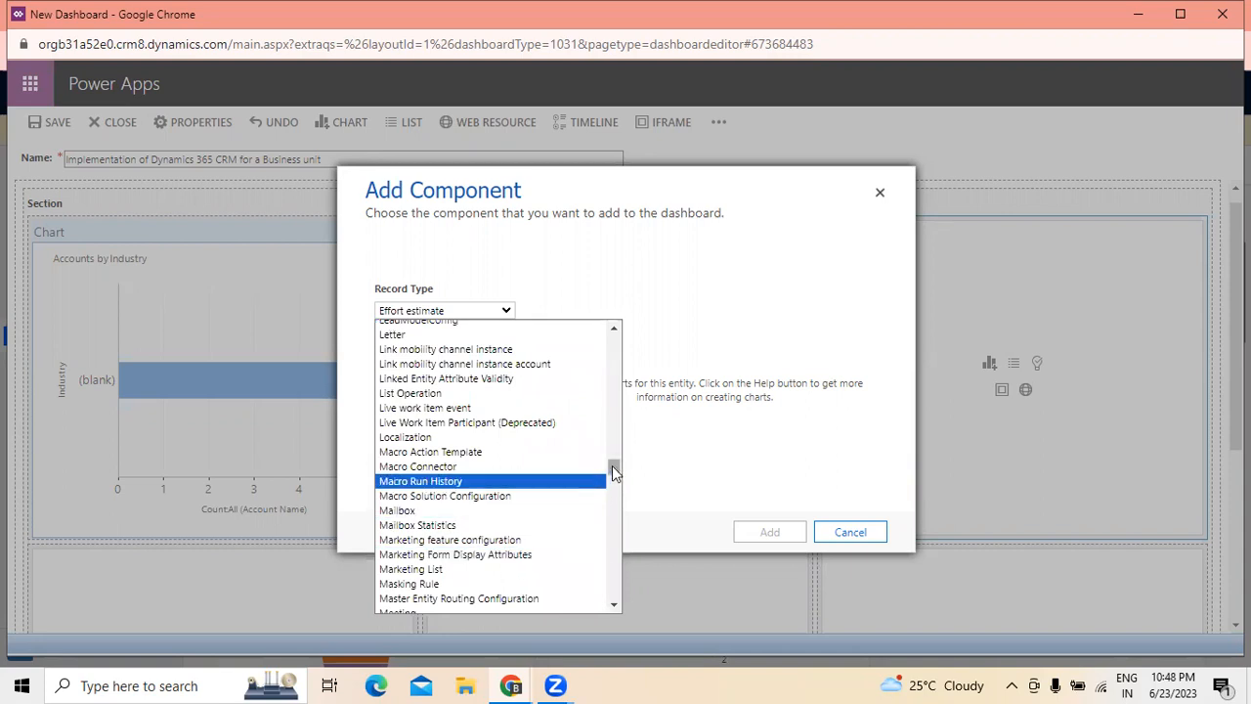
pyautogui.moveTo(612, 465); pyautogui.dragTo(612, 476)
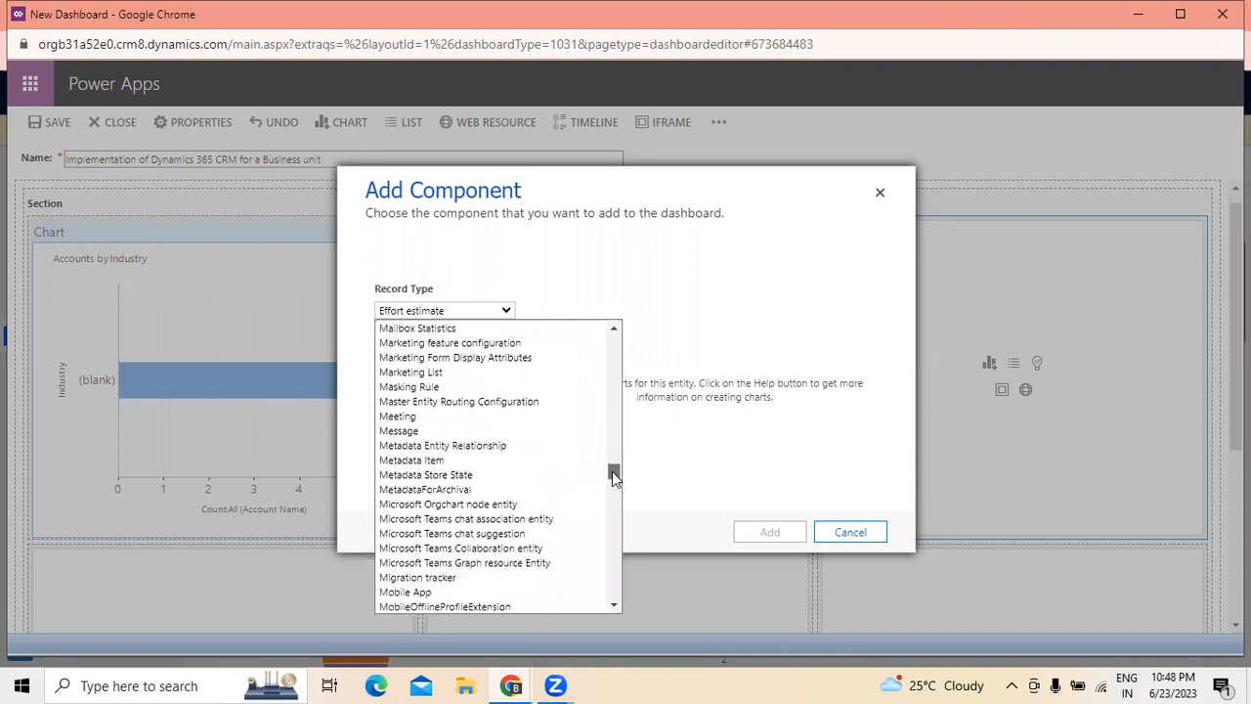
pyautogui.moveTo(611, 471); pyautogui.dragTo(615, 498)
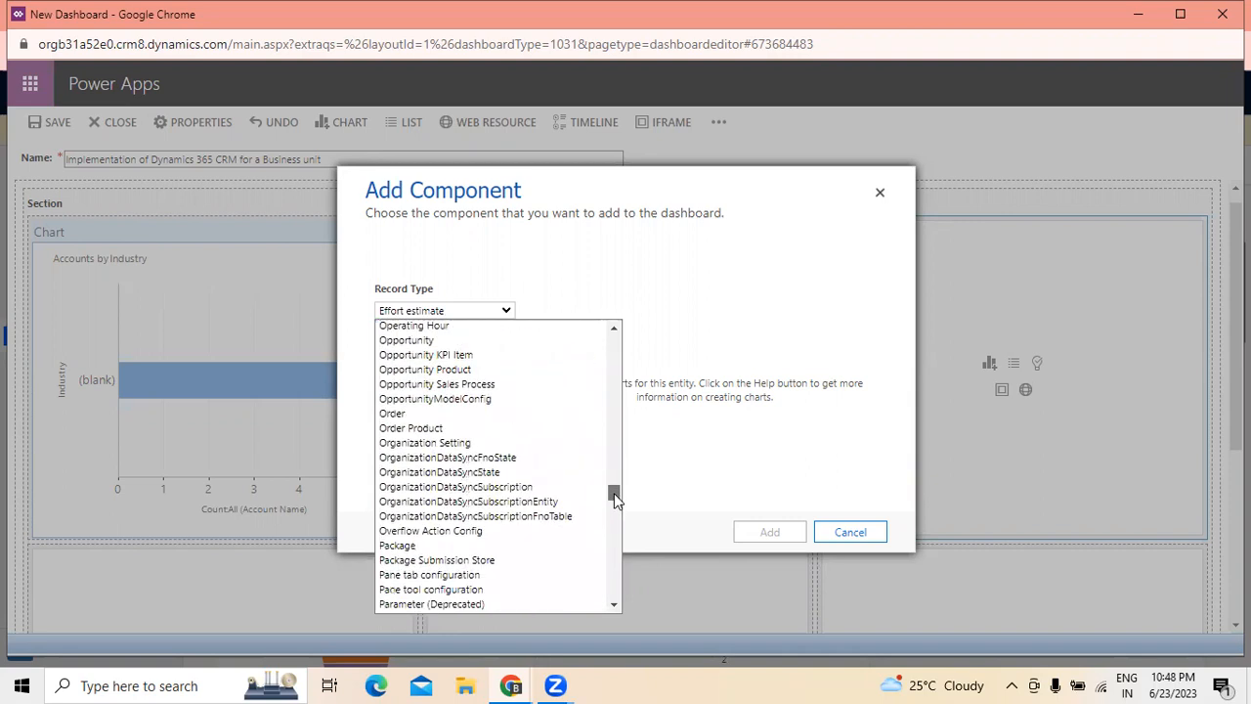
pyautogui.click(406, 428)
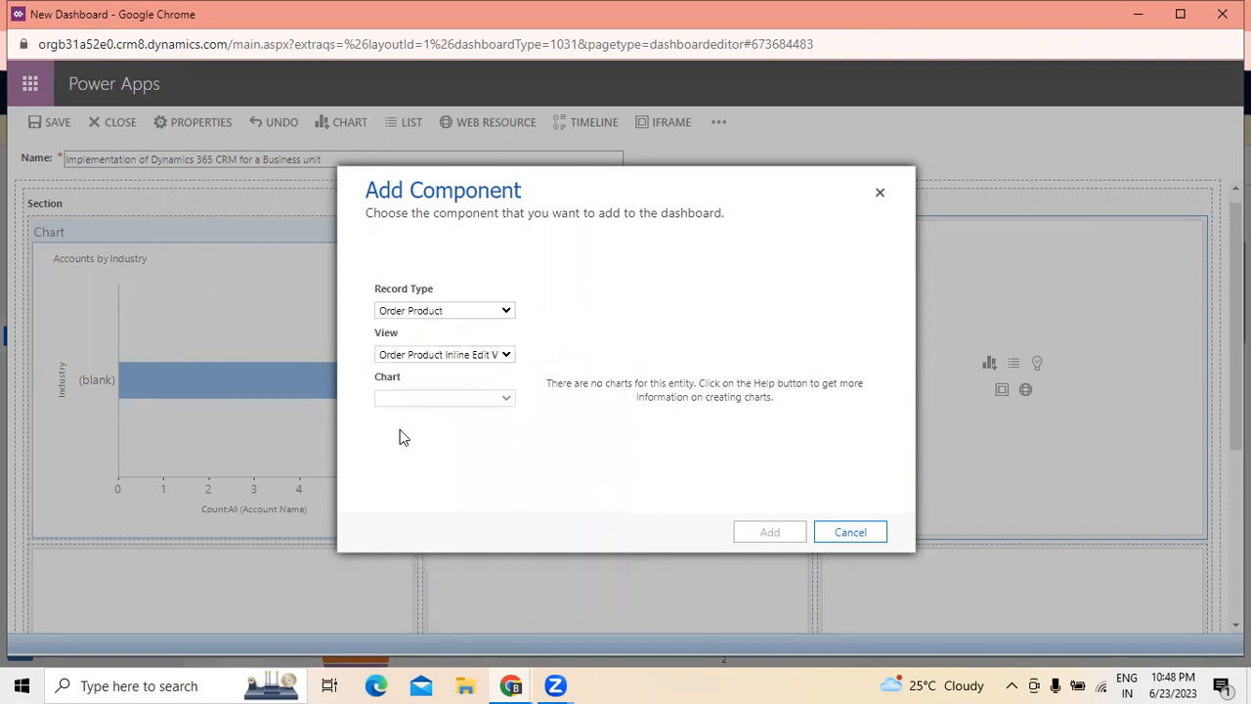
# - Try the All Order Products and Order products Add Products views for the Order Product record type
pyautogui.click(506, 356)
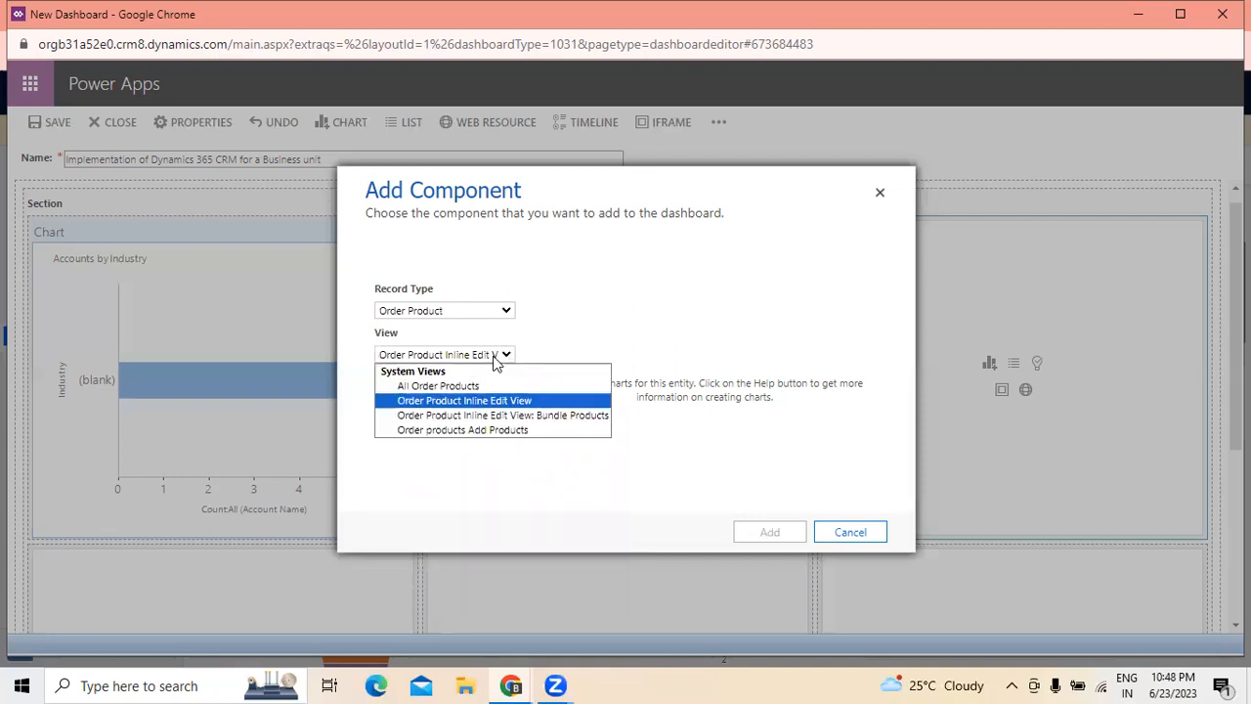
pyautogui.click(457, 385)
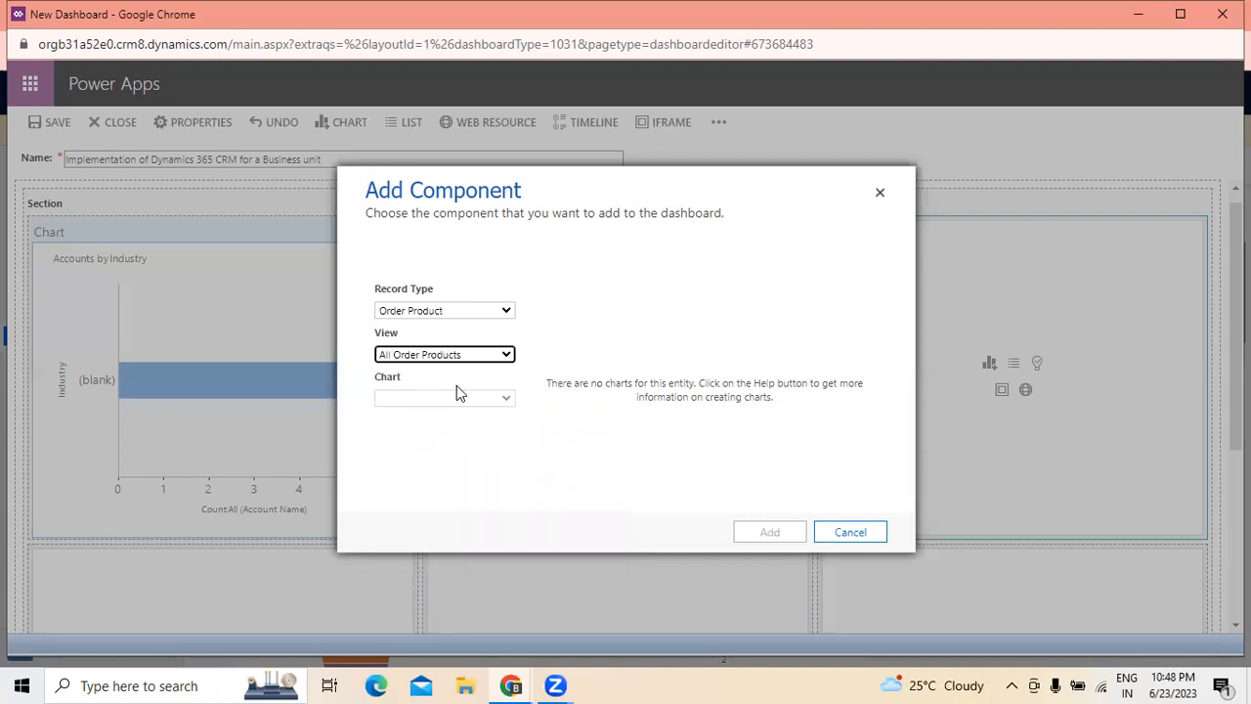
pyautogui.click(506, 355)
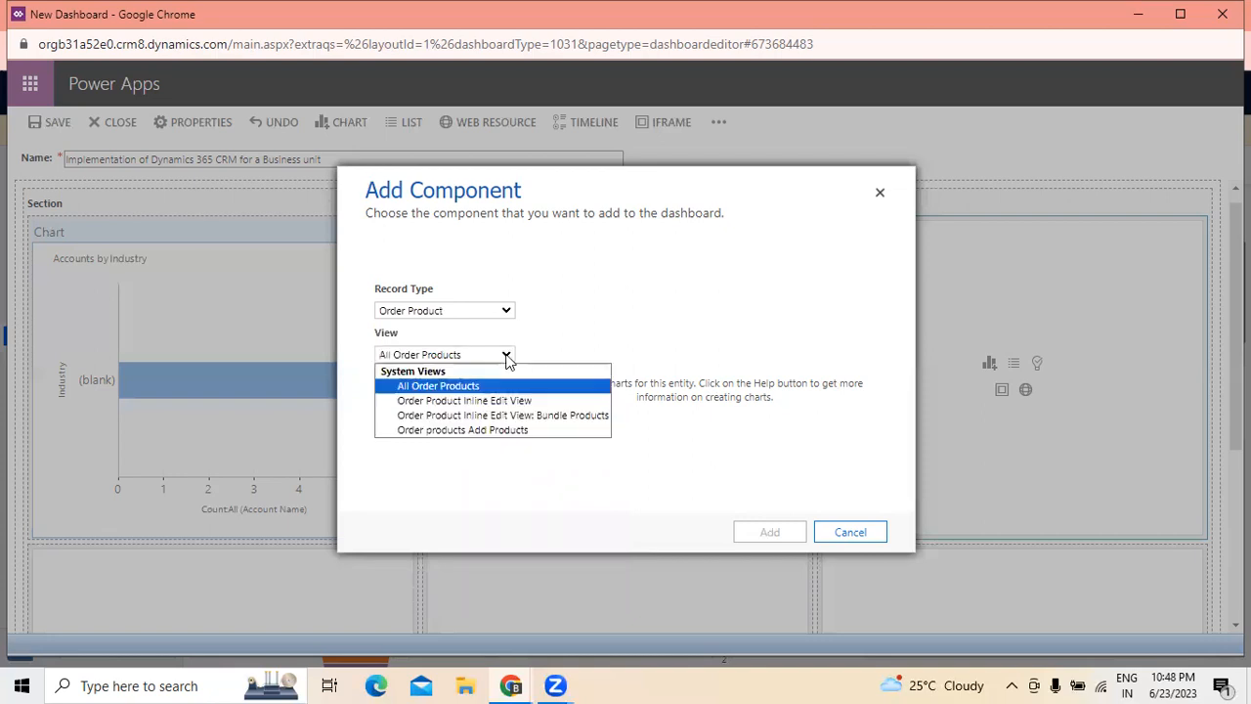
pyautogui.click(498, 438)
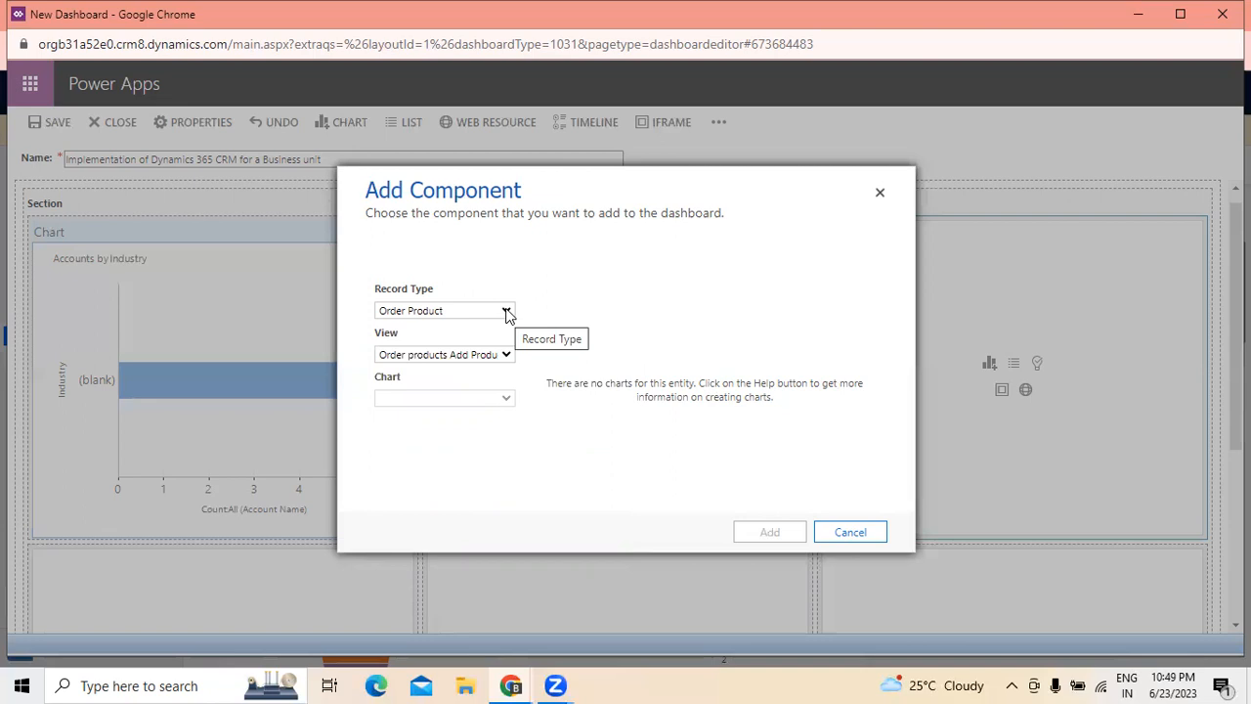
# - Try the Power BI Report record type for the third cell's chart
pyautogui.click(507, 310)
pyautogui.scroll(-3, 467, 496)
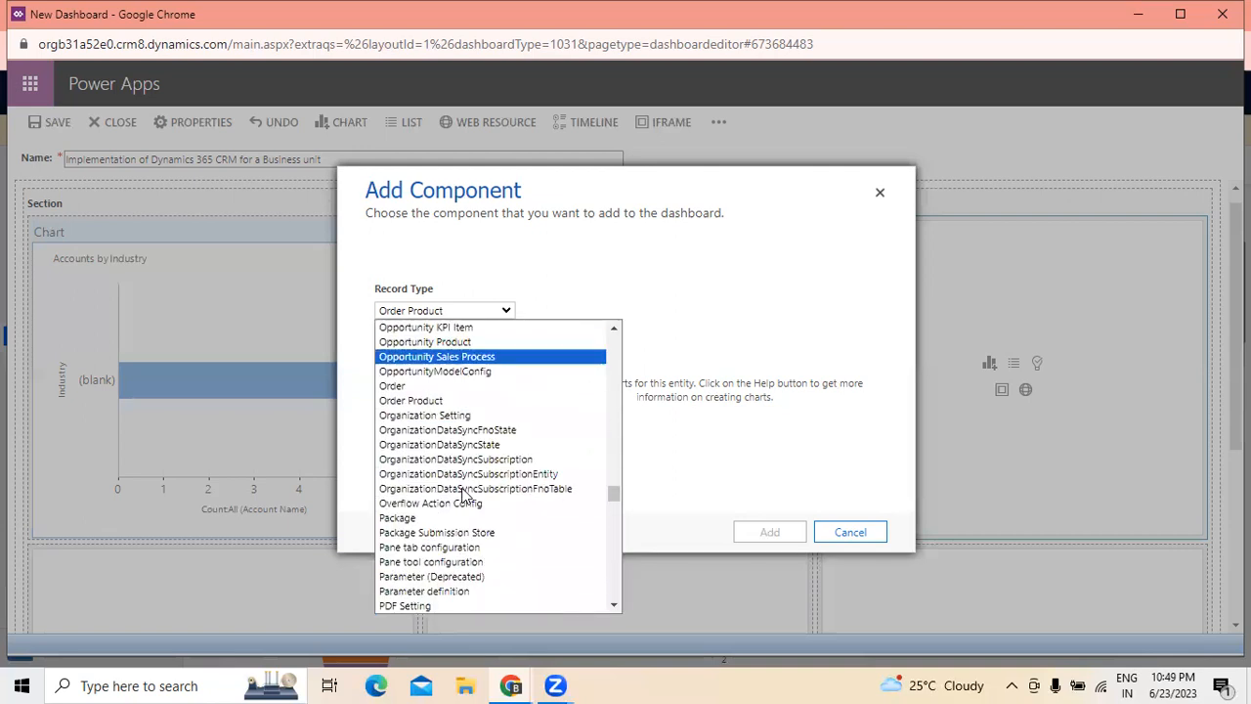
pyautogui.scroll(-3, 467, 496)
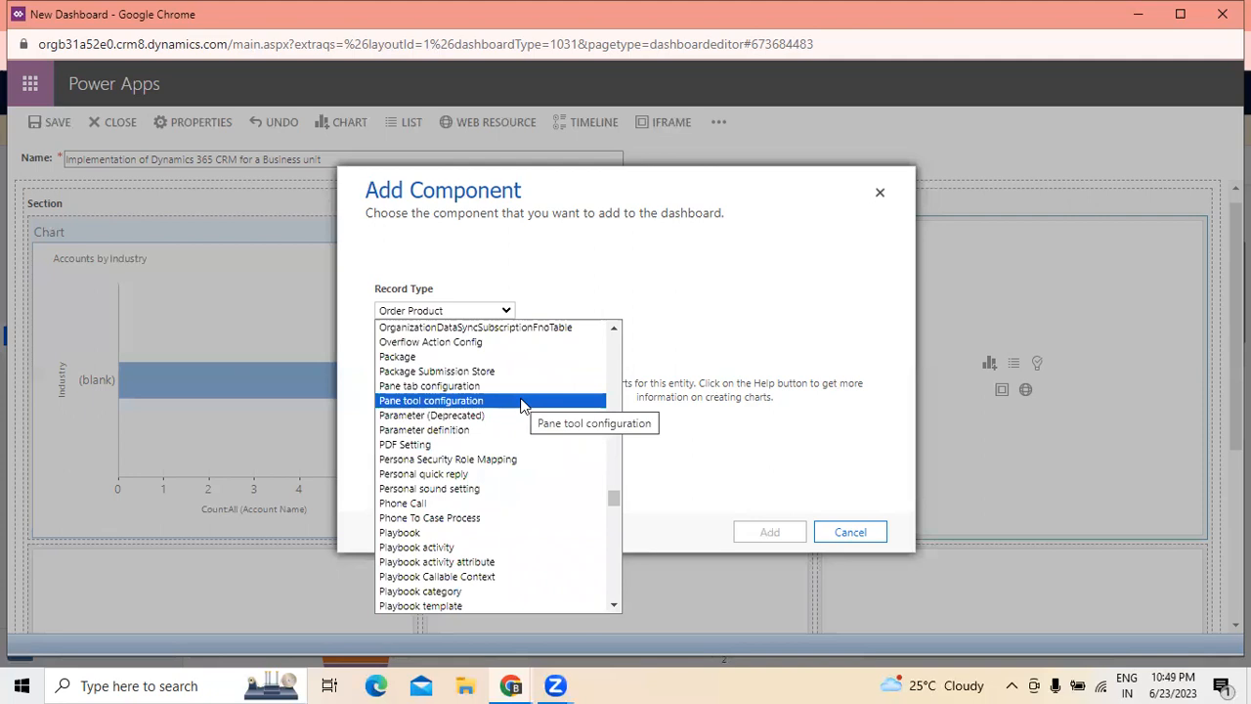
pyautogui.scroll(-3, 521, 405)
pyautogui.scroll(-5, 521, 405)
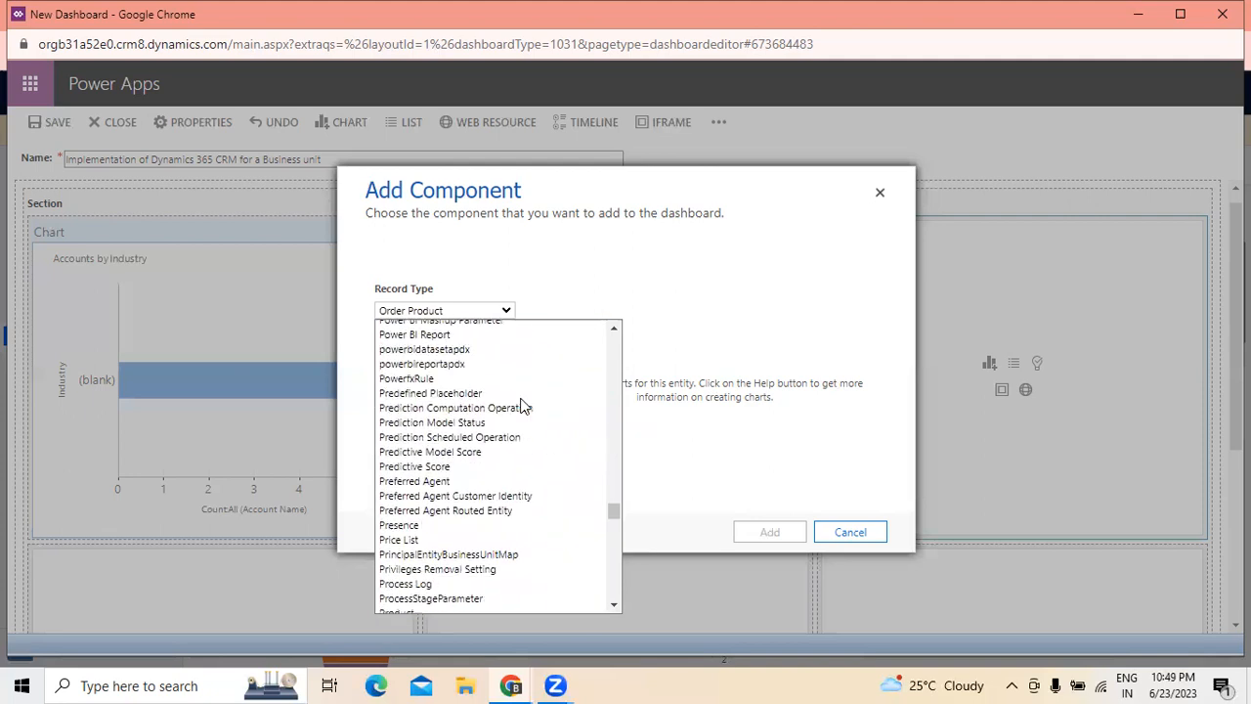
pyautogui.scroll(-4, 521, 406)
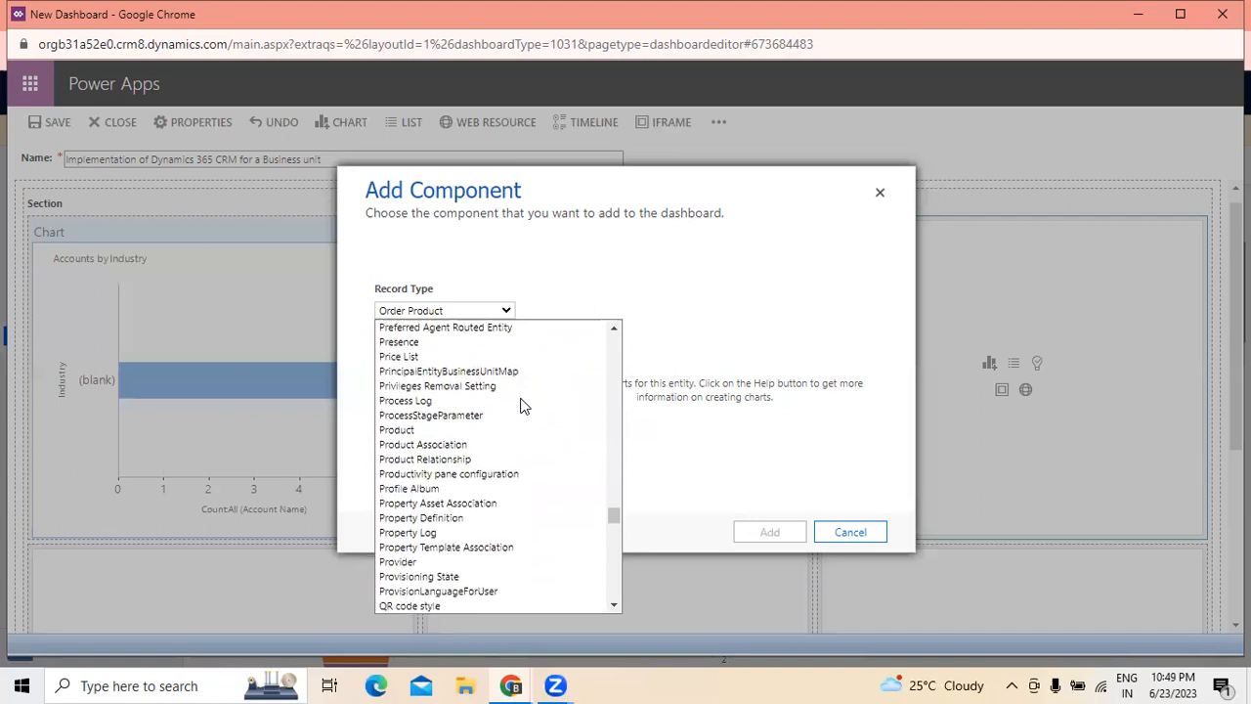
pyautogui.scroll(-8, 521, 406)
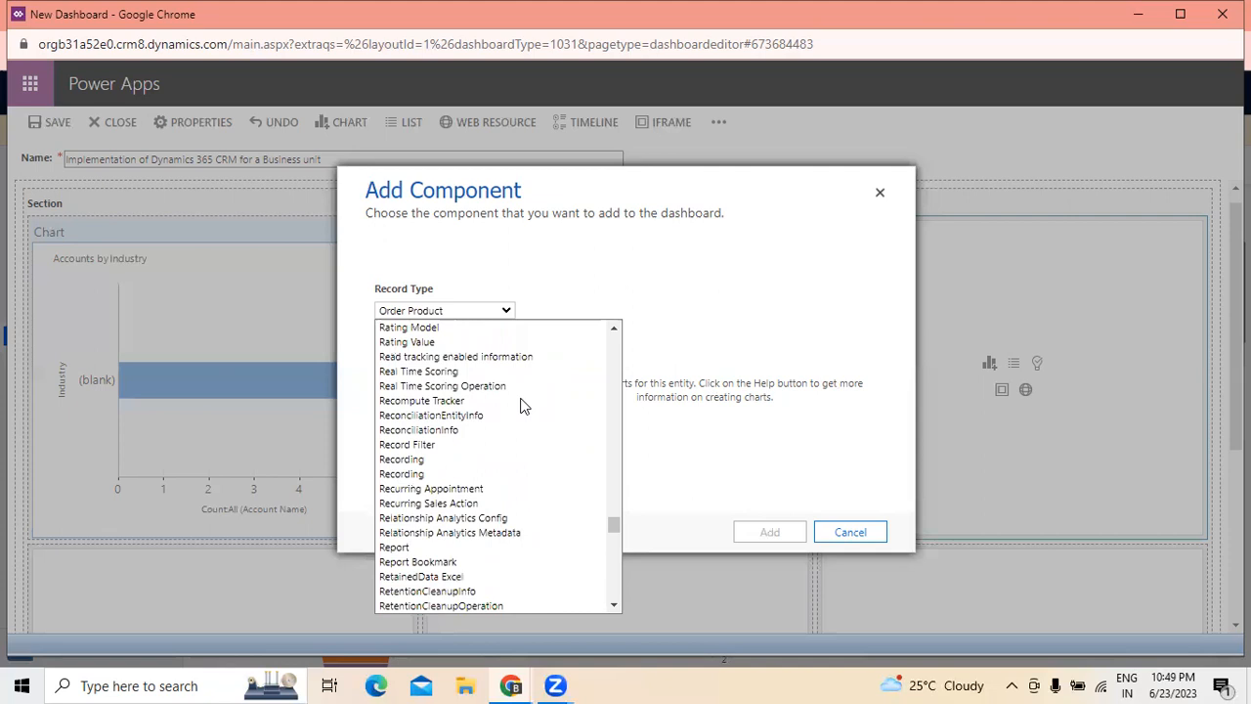
pyautogui.scroll(7, 521, 406)
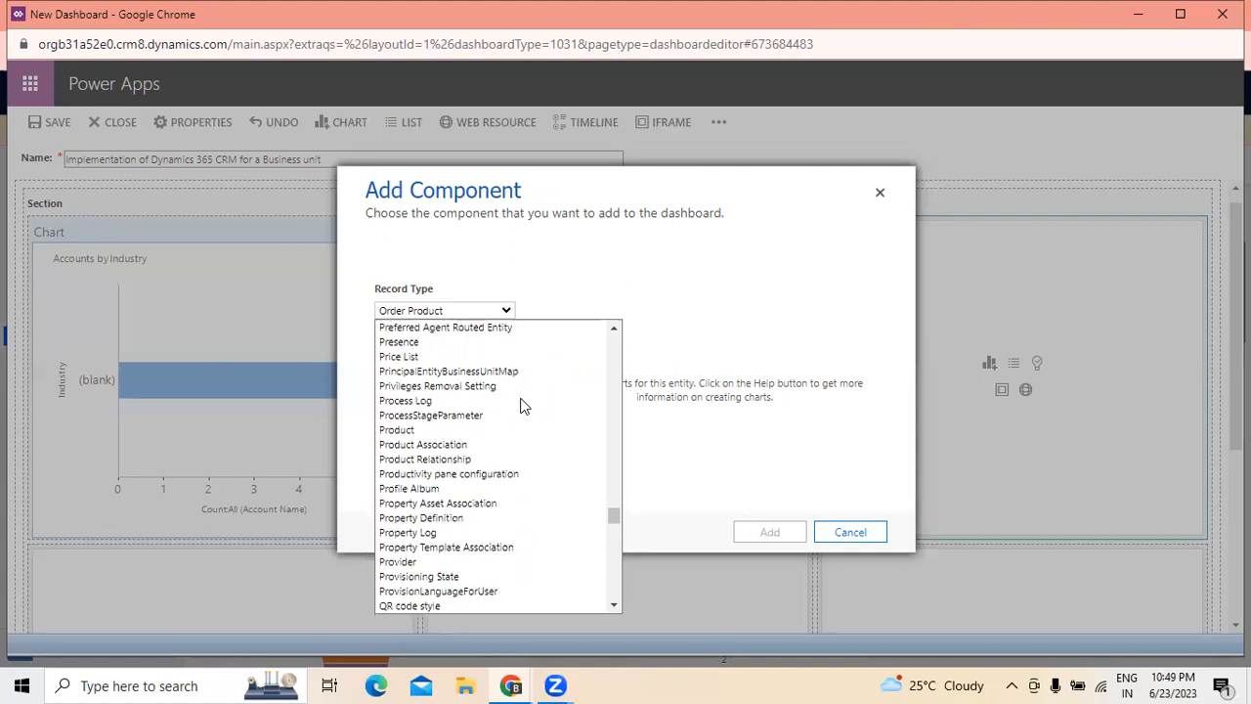
pyautogui.scroll(4, 521, 405)
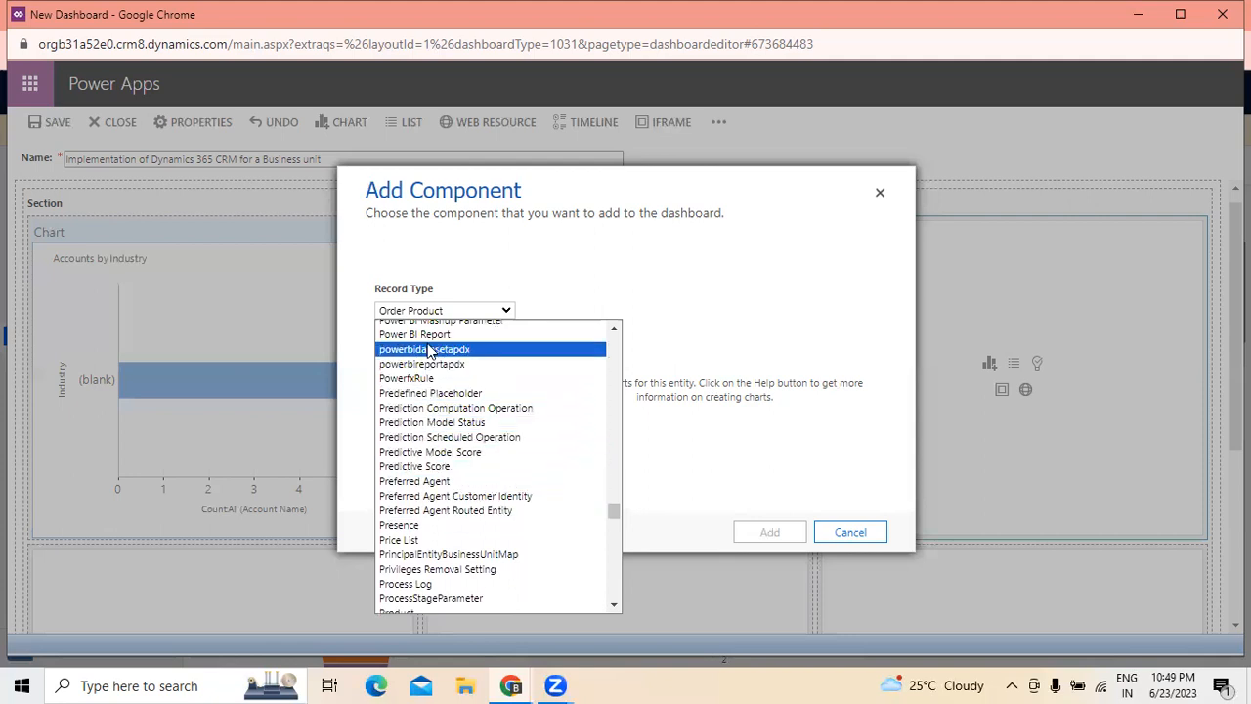
pyautogui.scroll(4, 427, 352)
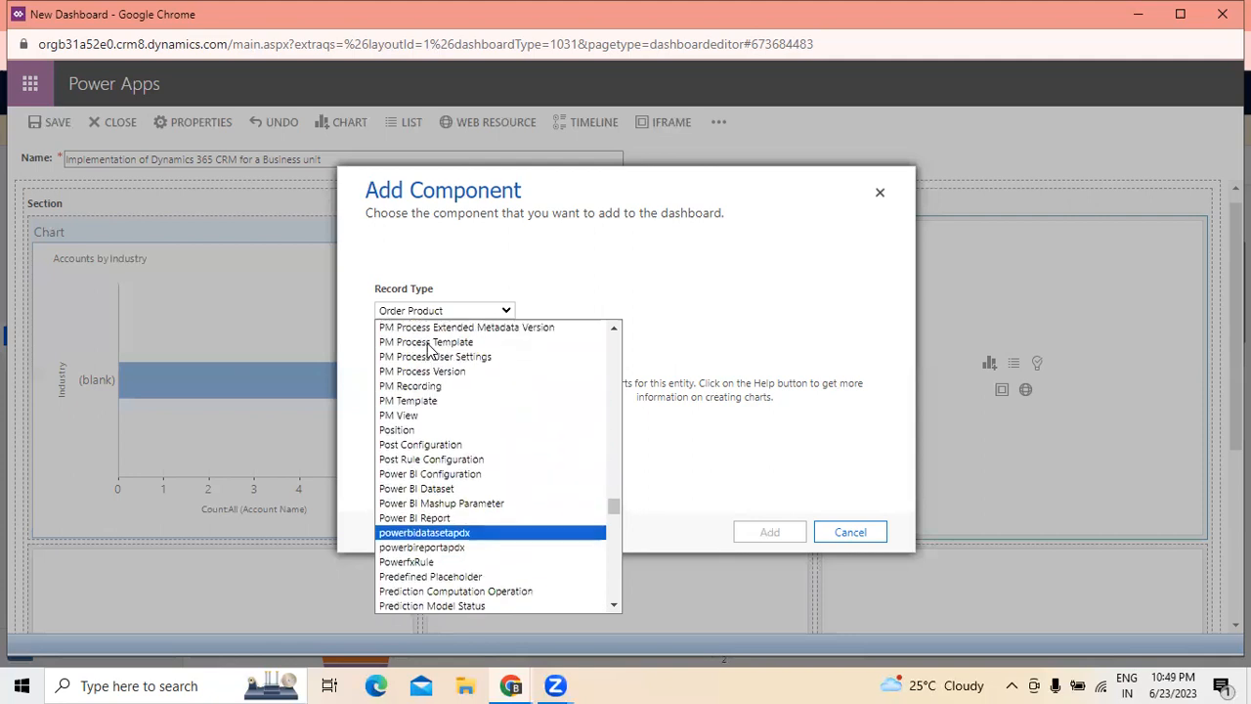
pyautogui.click(438, 517)
# - Try the Inactive Power BI Reports view, and return to Active Power BI Reports
pyautogui.click(500, 358)
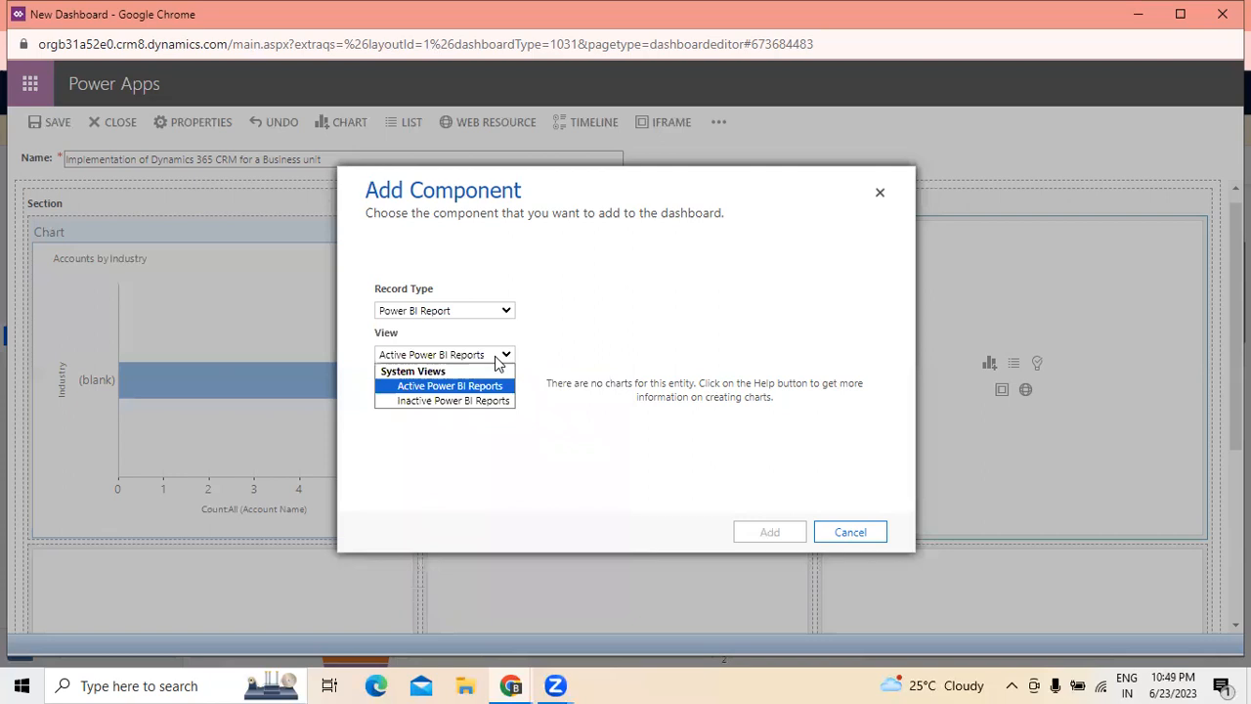
pyautogui.click(466, 404)
pyautogui.click(480, 354)
pyautogui.click(453, 383)
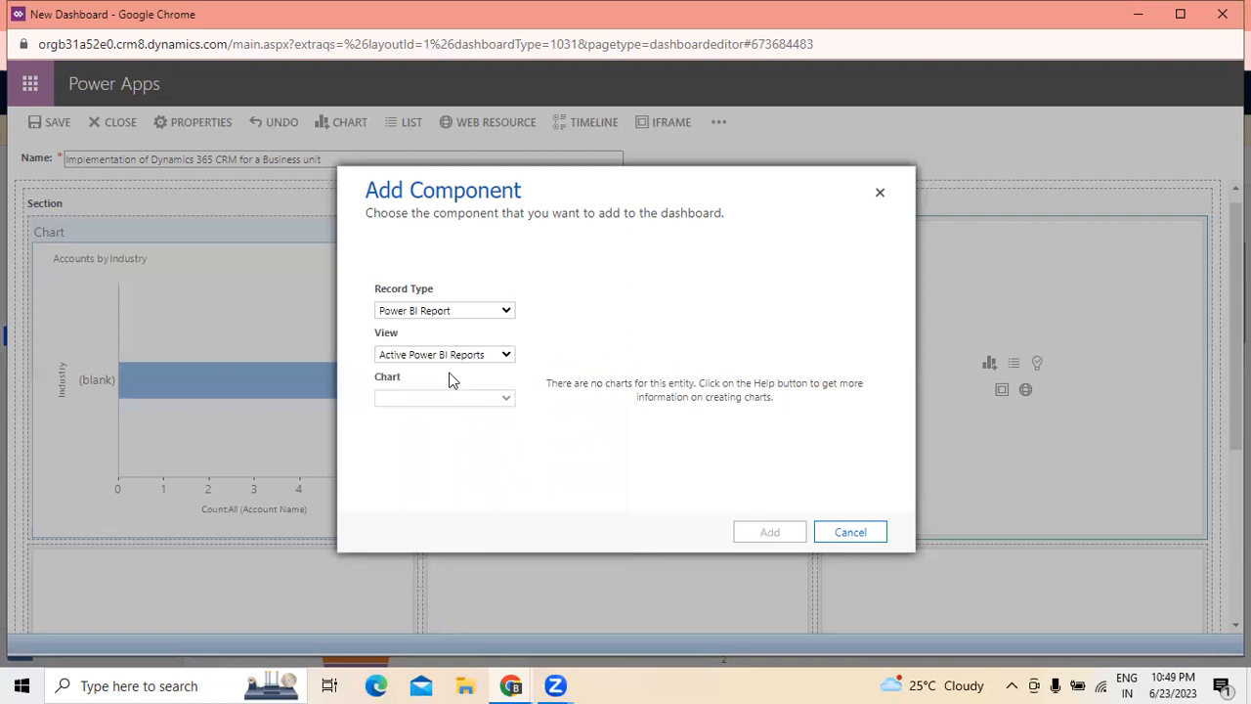
# - Try the Power BI Configuration record type with the Active intraday insights configurations view
pyautogui.click(450, 311)
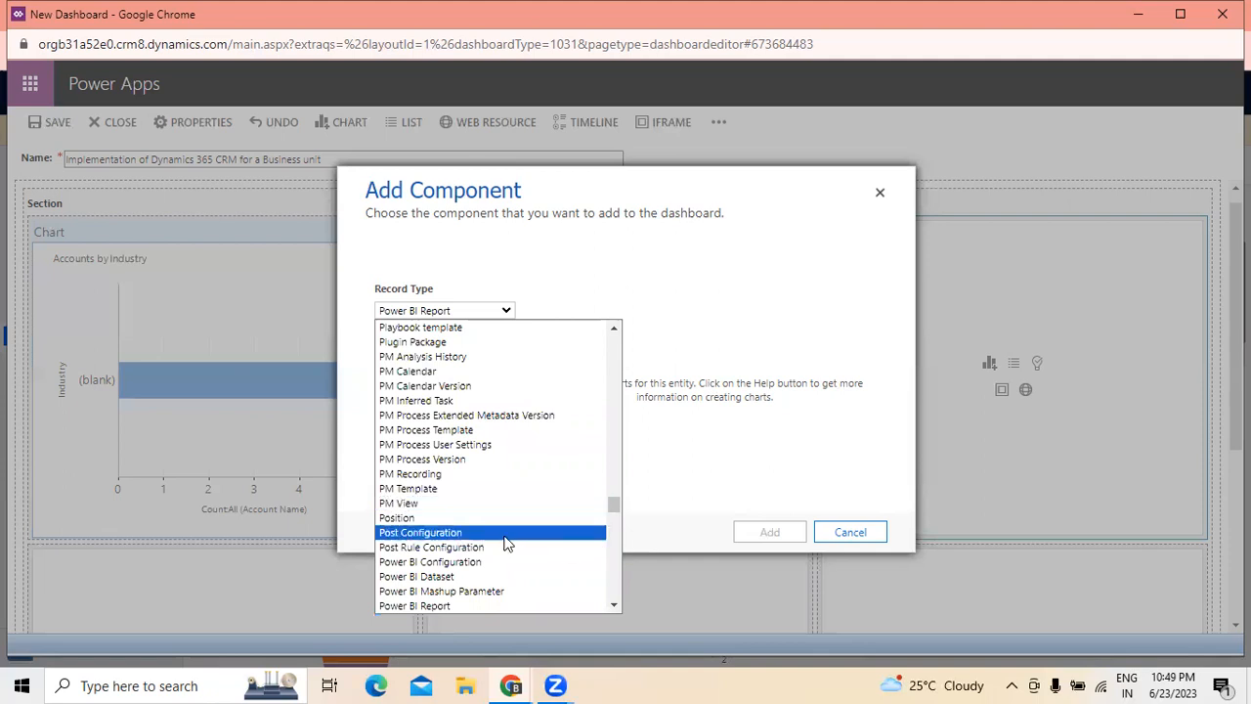
pyautogui.click(465, 560)
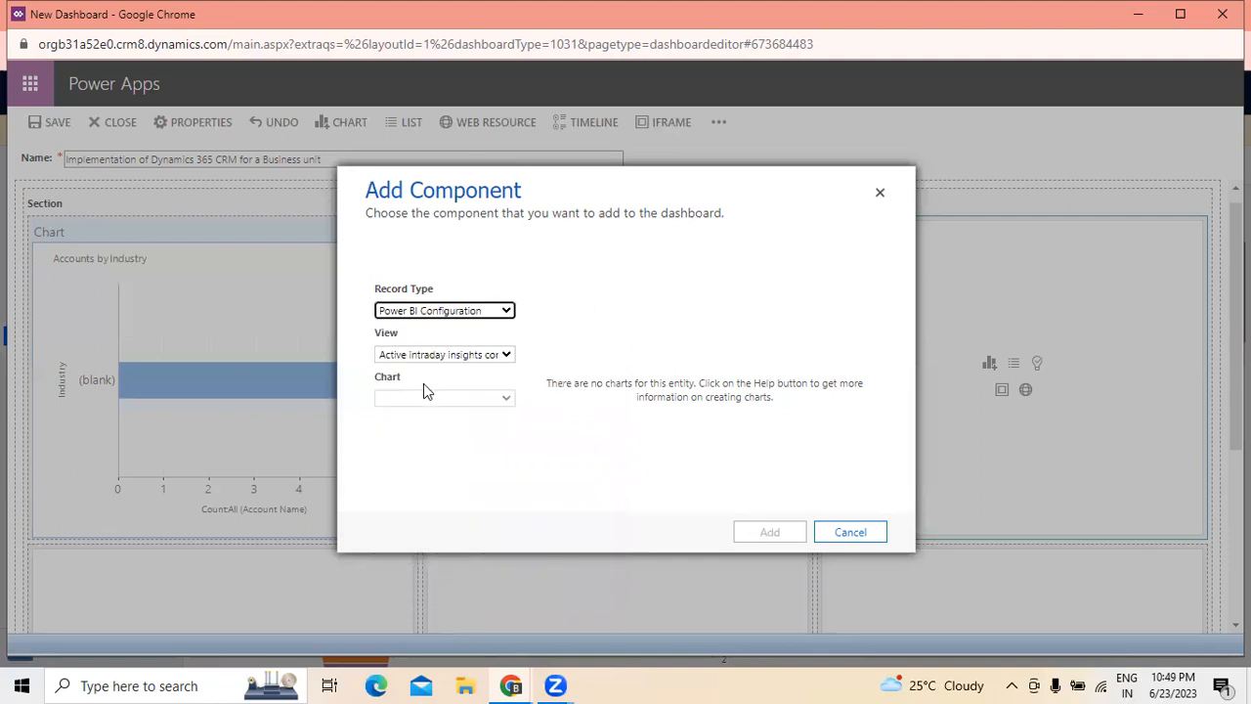
pyautogui.click(442, 358)
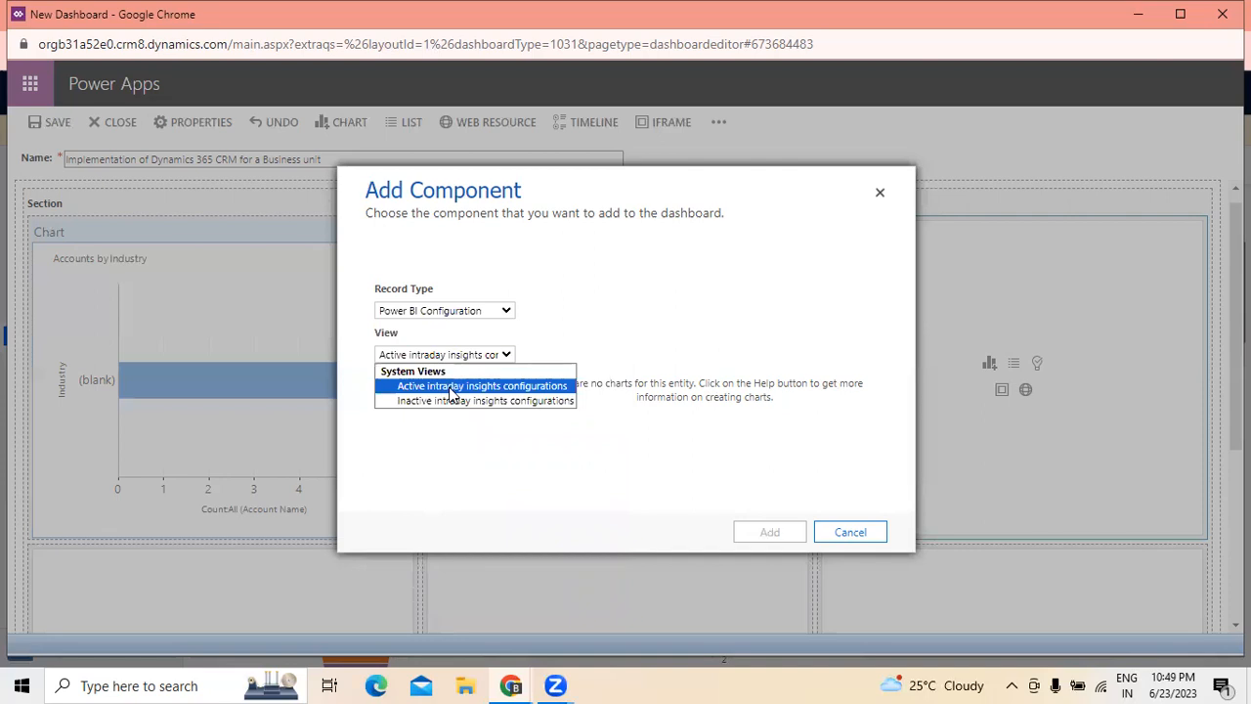
pyautogui.click(453, 388)
# - Browse the remaining record types, and cancel adding a chart to the third cell
pyautogui.click(505, 311)
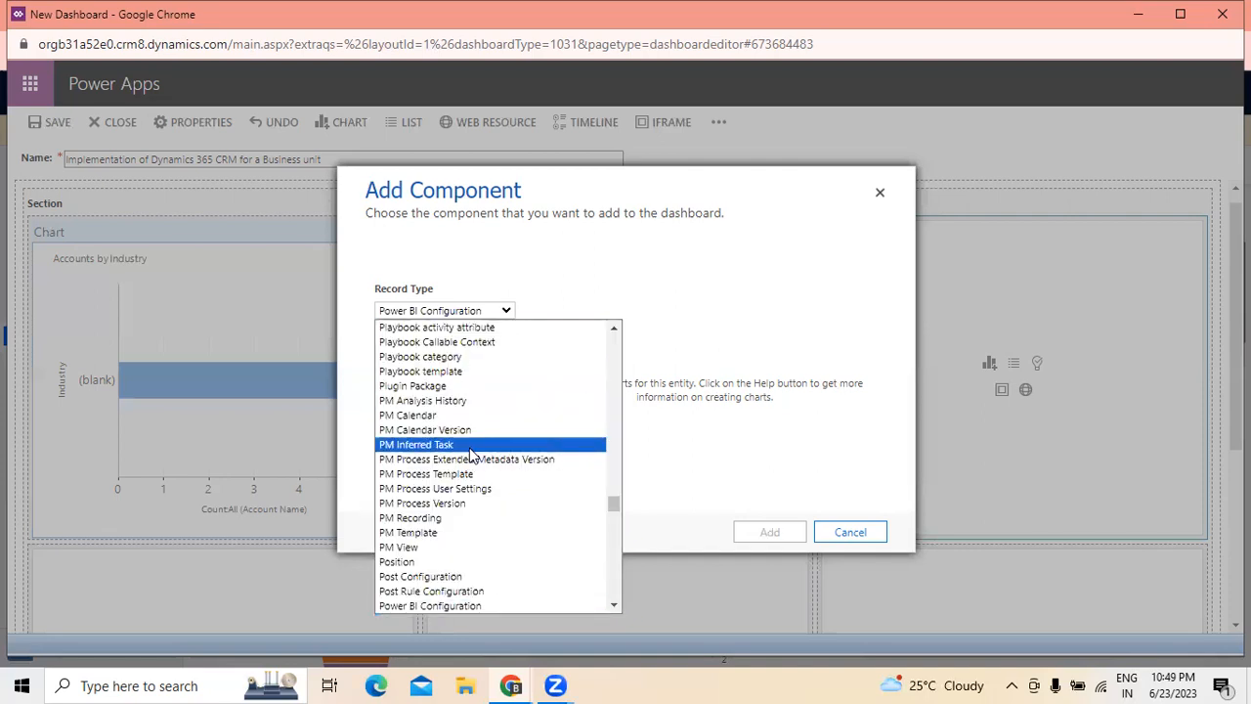
pyautogui.scroll(-3, 470, 454)
pyautogui.scroll(-4, 470, 455)
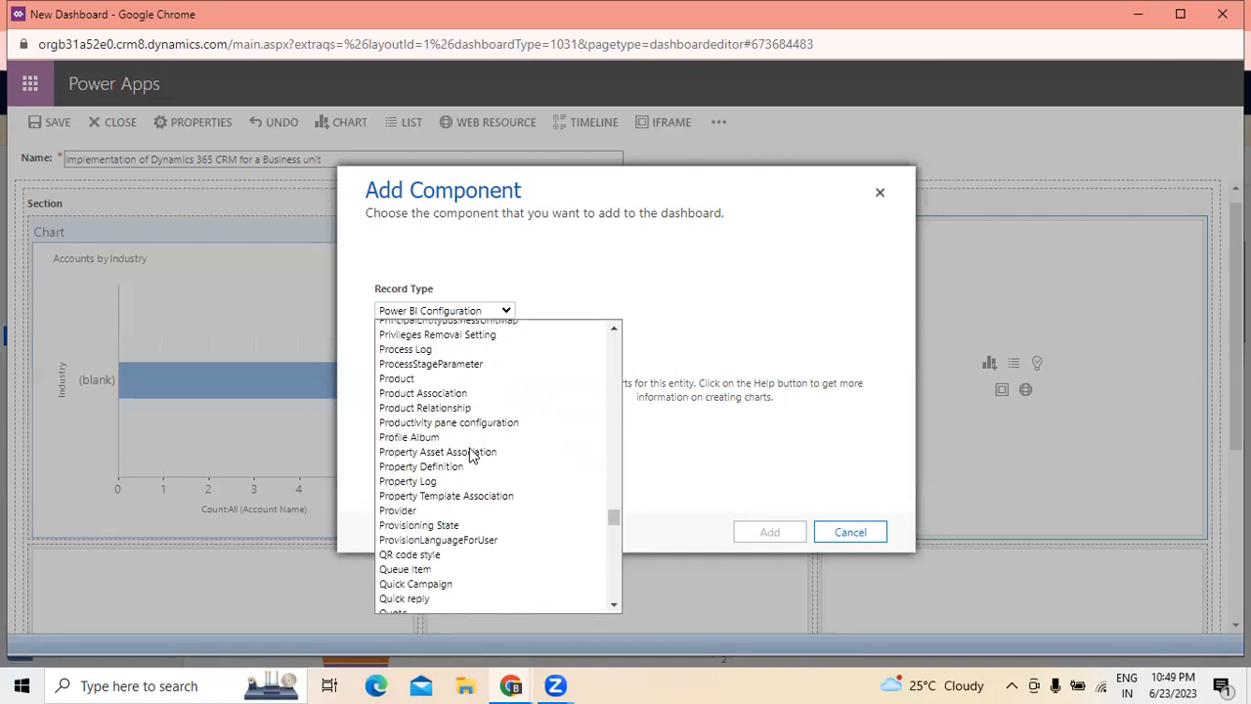
pyautogui.scroll(-4, 470, 455)
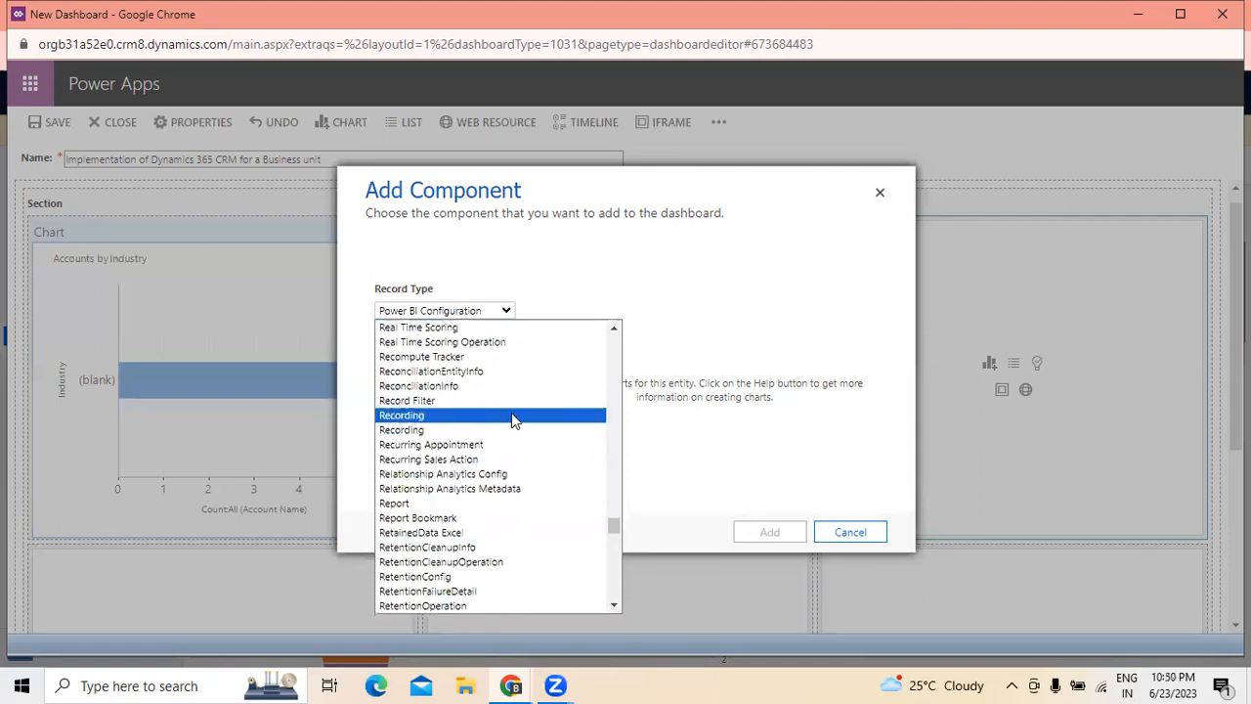
pyautogui.click(879, 191)
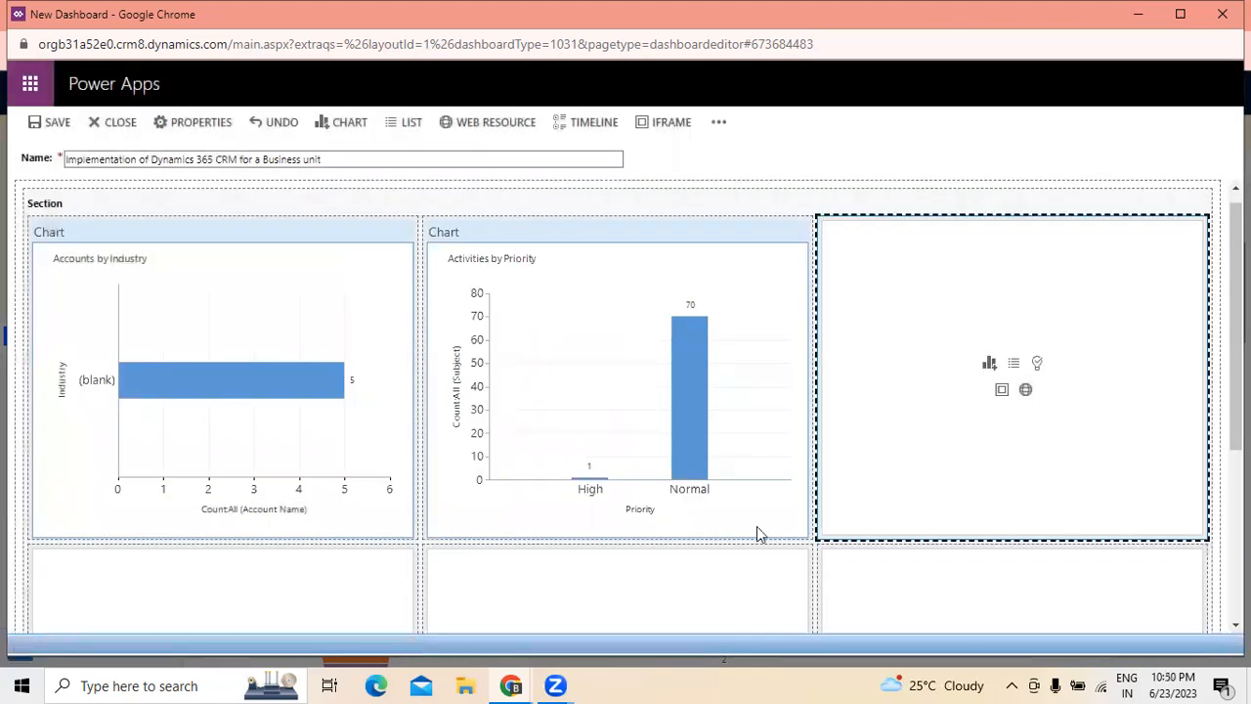
# - Add a list of AAD Users with the All AAD users view to the first row's third cell
pyautogui.scroll(-1, 860, 435)
pyautogui.scroll(2, 857, 433)
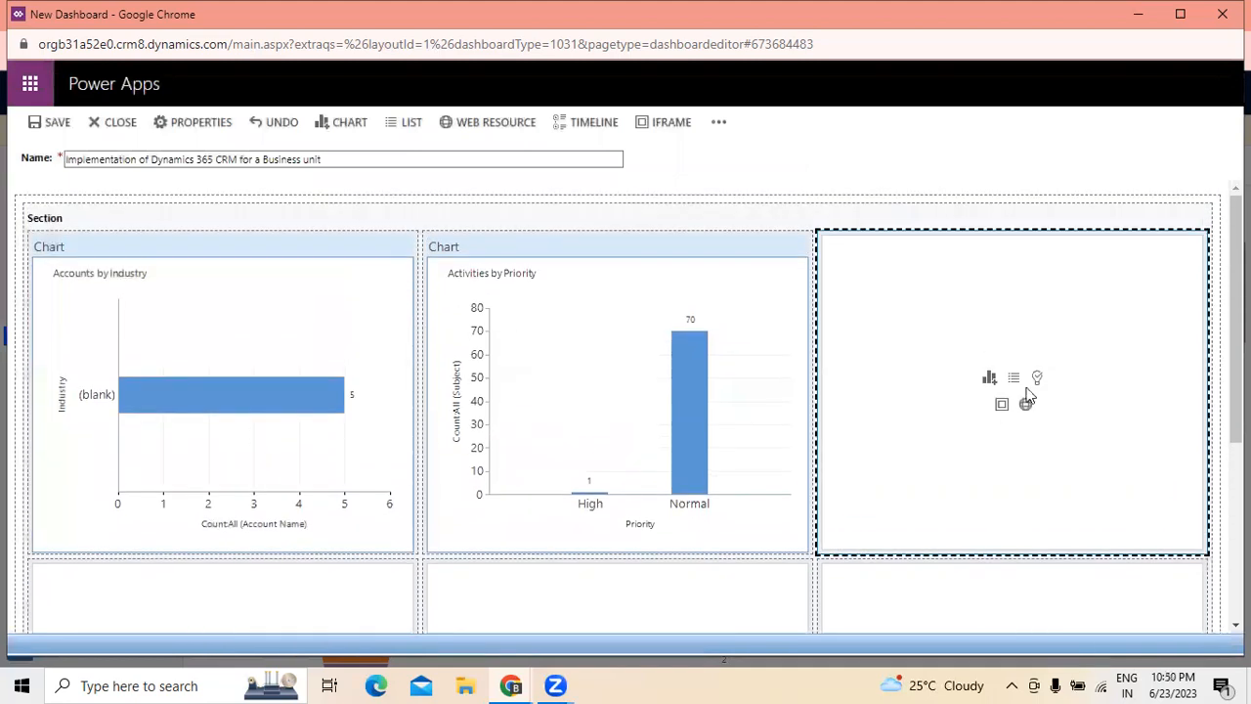
pyautogui.click(1015, 379)
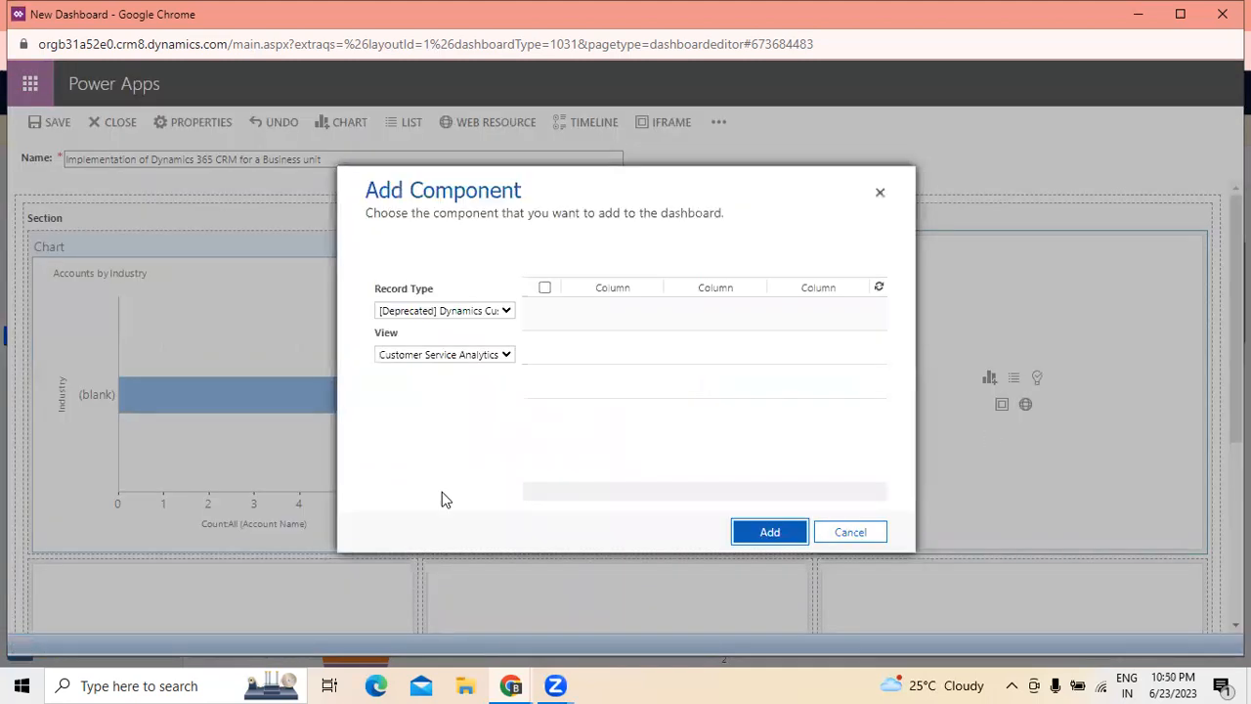
pyautogui.click(504, 312)
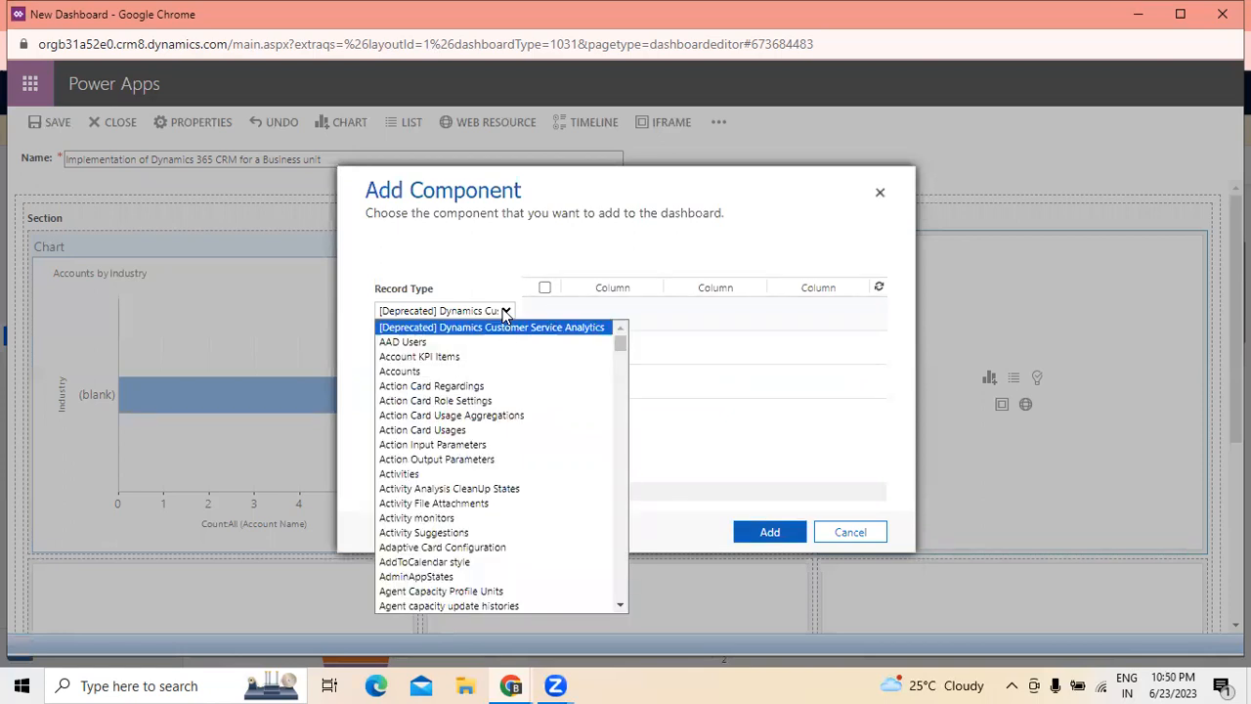
pyautogui.click(411, 341)
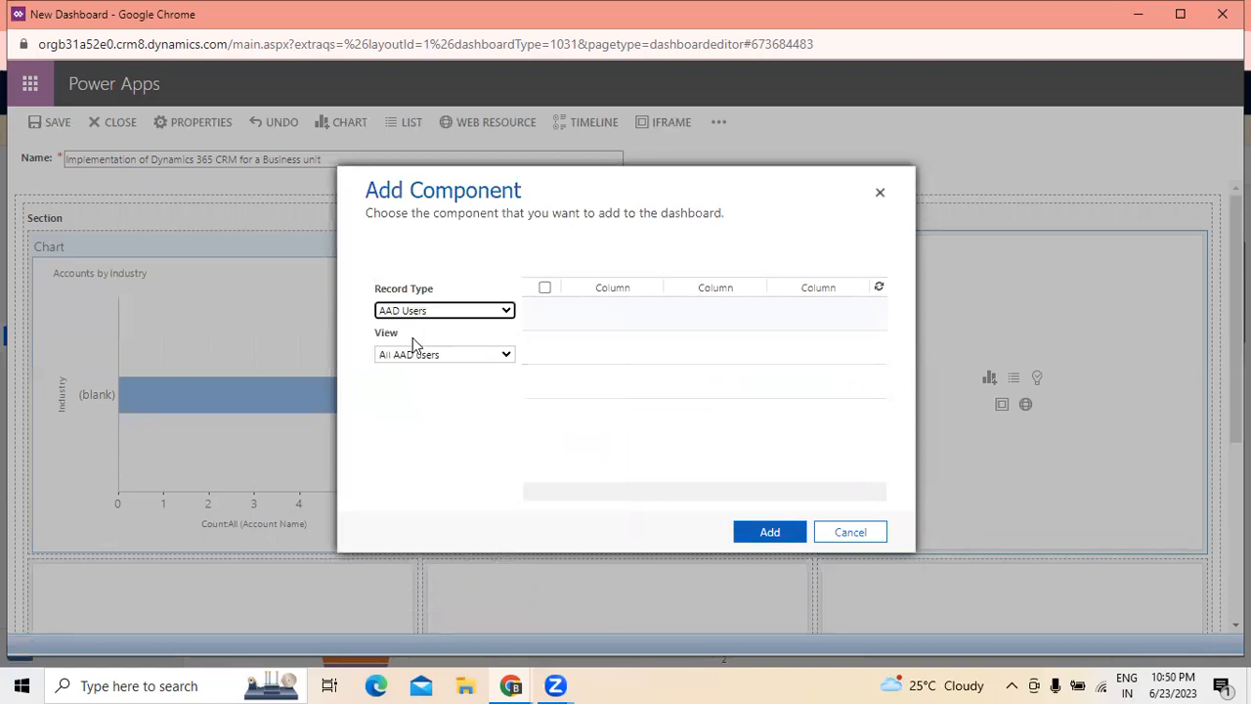
pyautogui.click(504, 358)
pyautogui.click(475, 386)
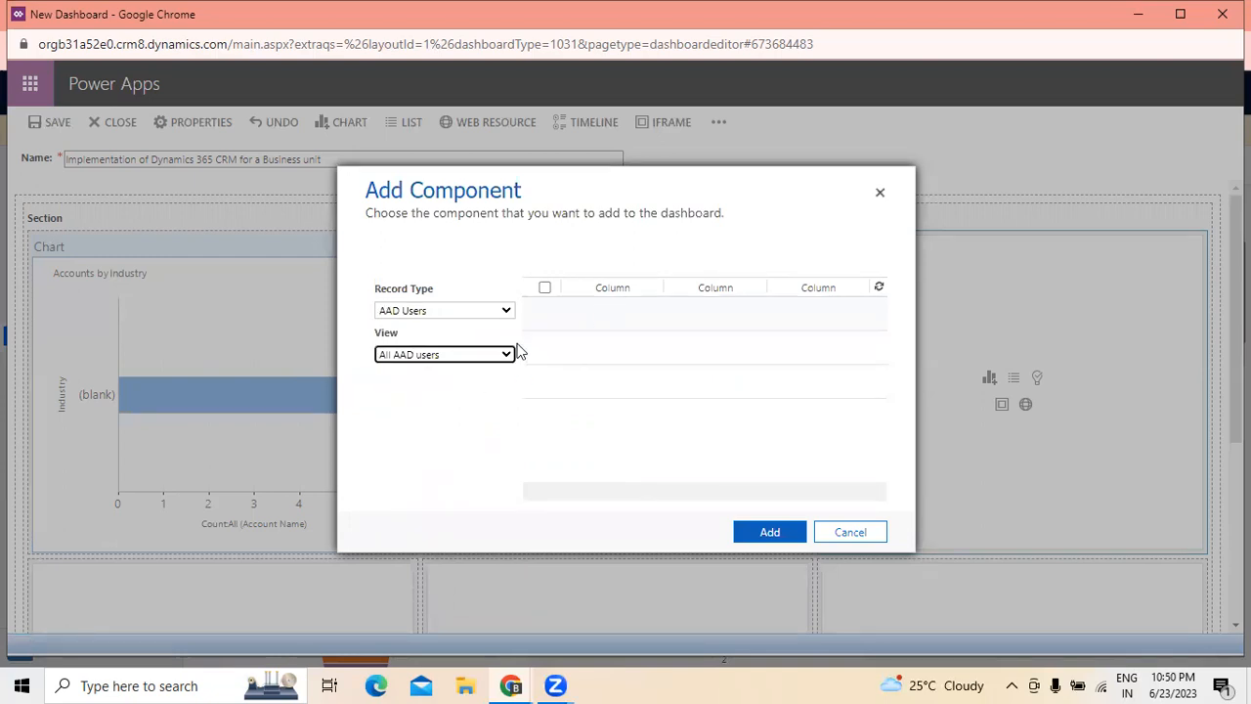
pyautogui.click(508, 356)
pyautogui.click(489, 387)
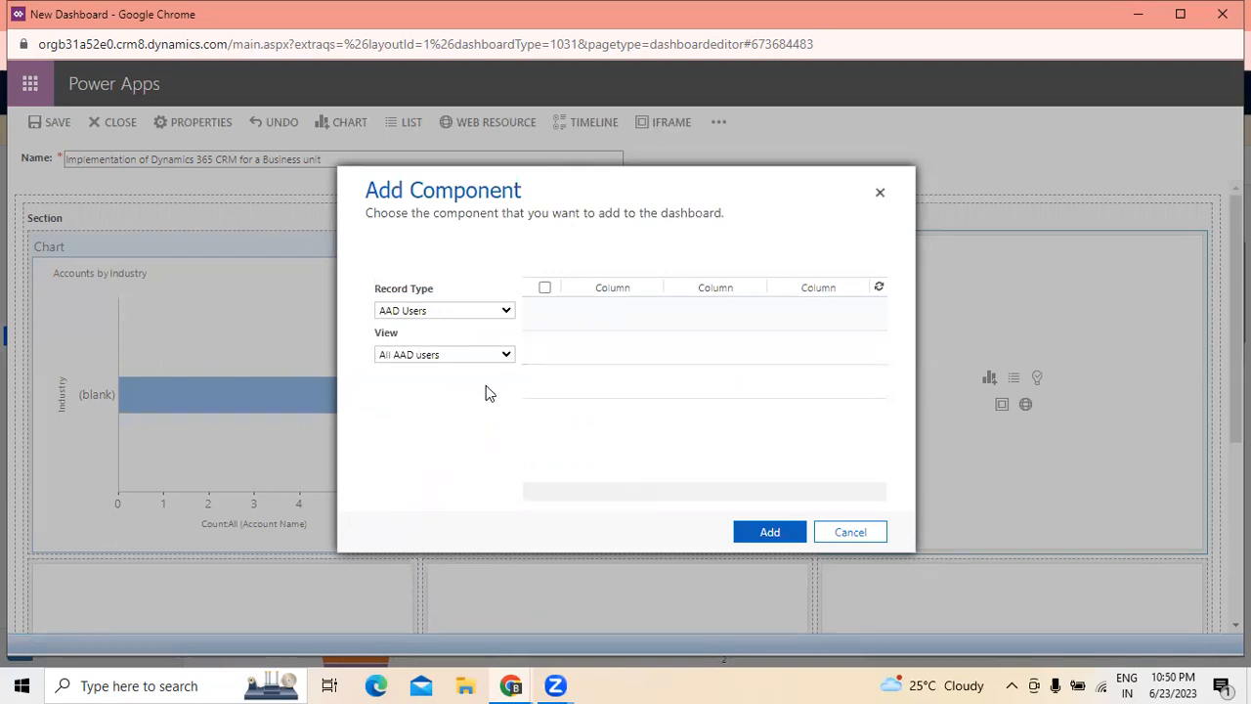
pyautogui.click(771, 534)
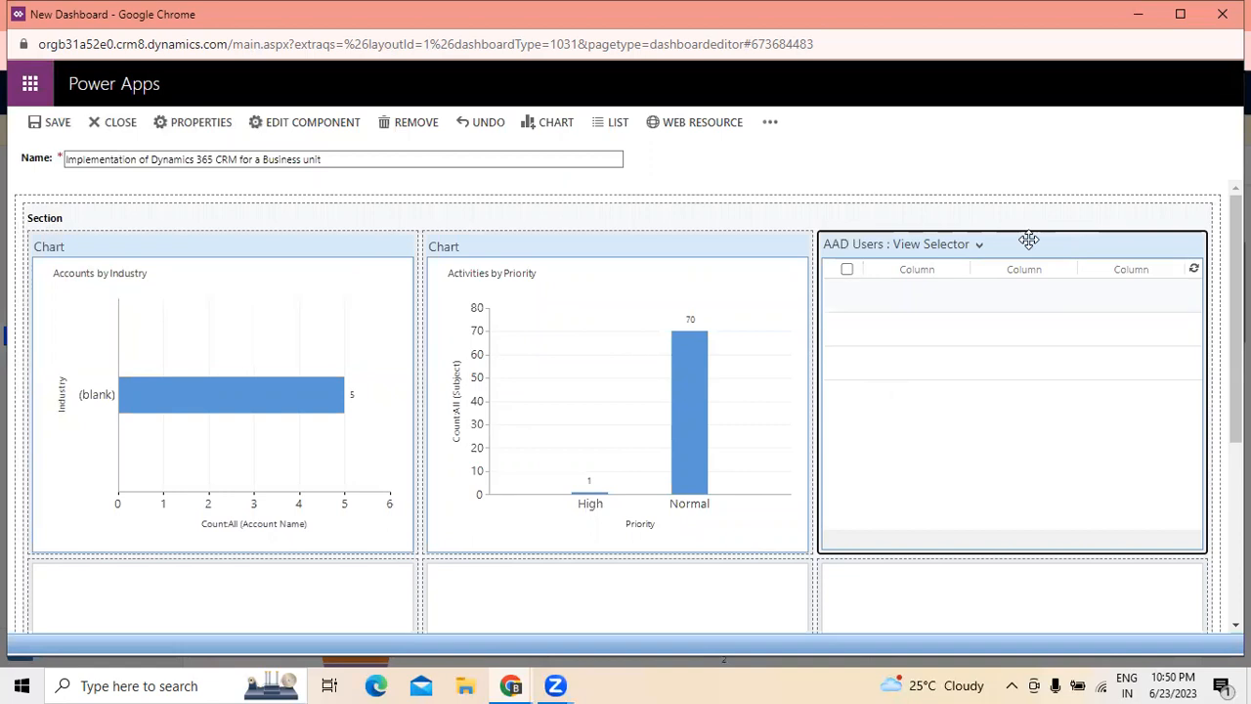
pyautogui.moveTo(1236, 317)
pyautogui.mouseDown()
pyautogui.moveTo(1236, 335)
pyautogui.moveTo(1236, 318)
pyautogui.mouseUp()
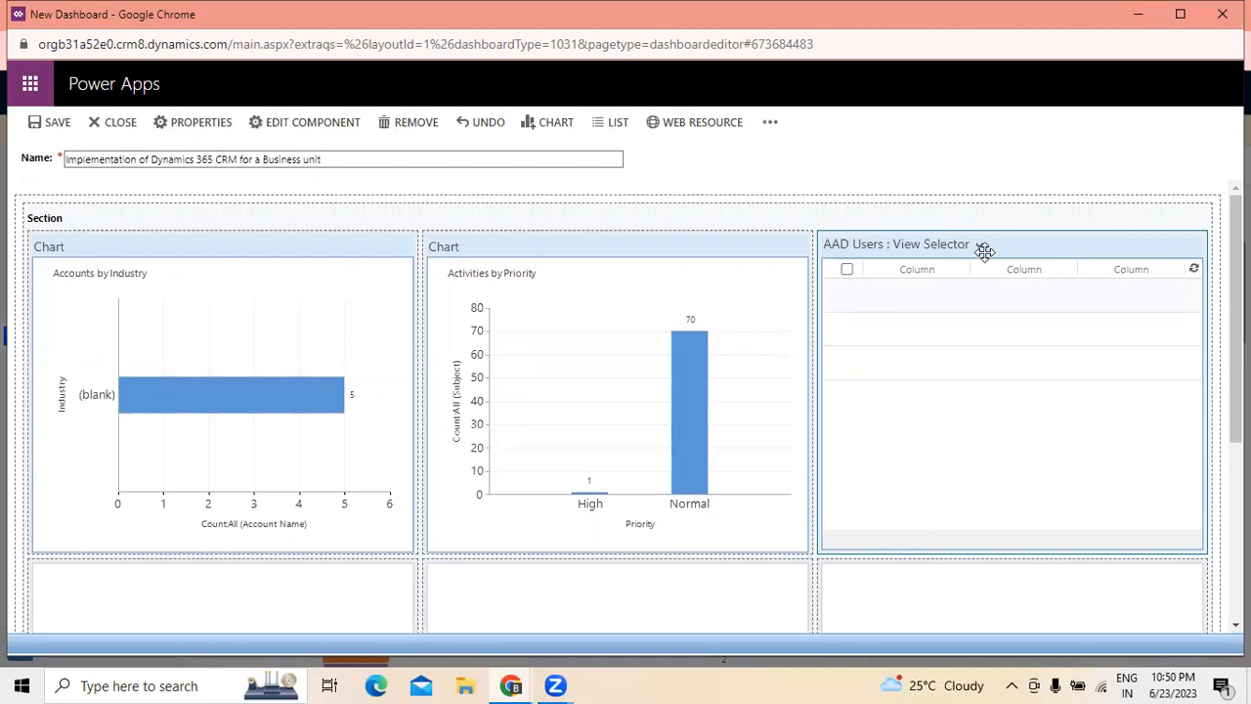
# - Start a list component in the second row's first cell with Accounts as the record type
pyautogui.scroll(-3, 962, 352)
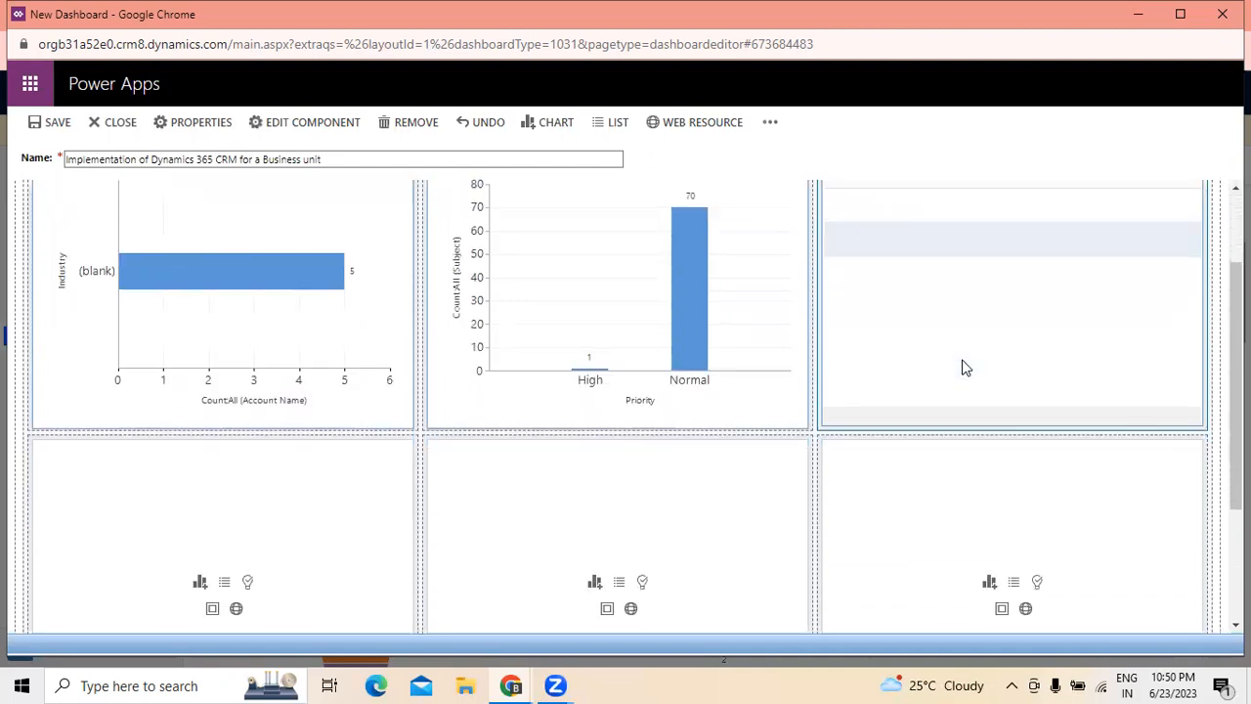
pyautogui.click(224, 432)
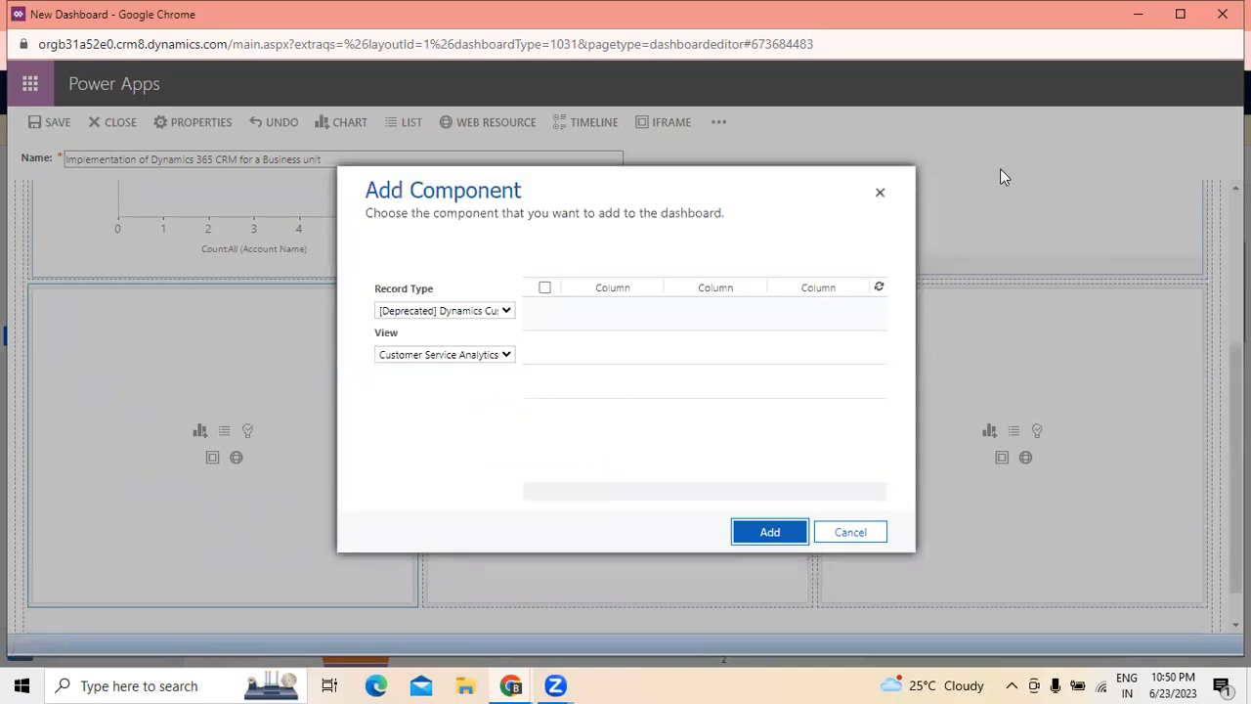
pyautogui.click(507, 311)
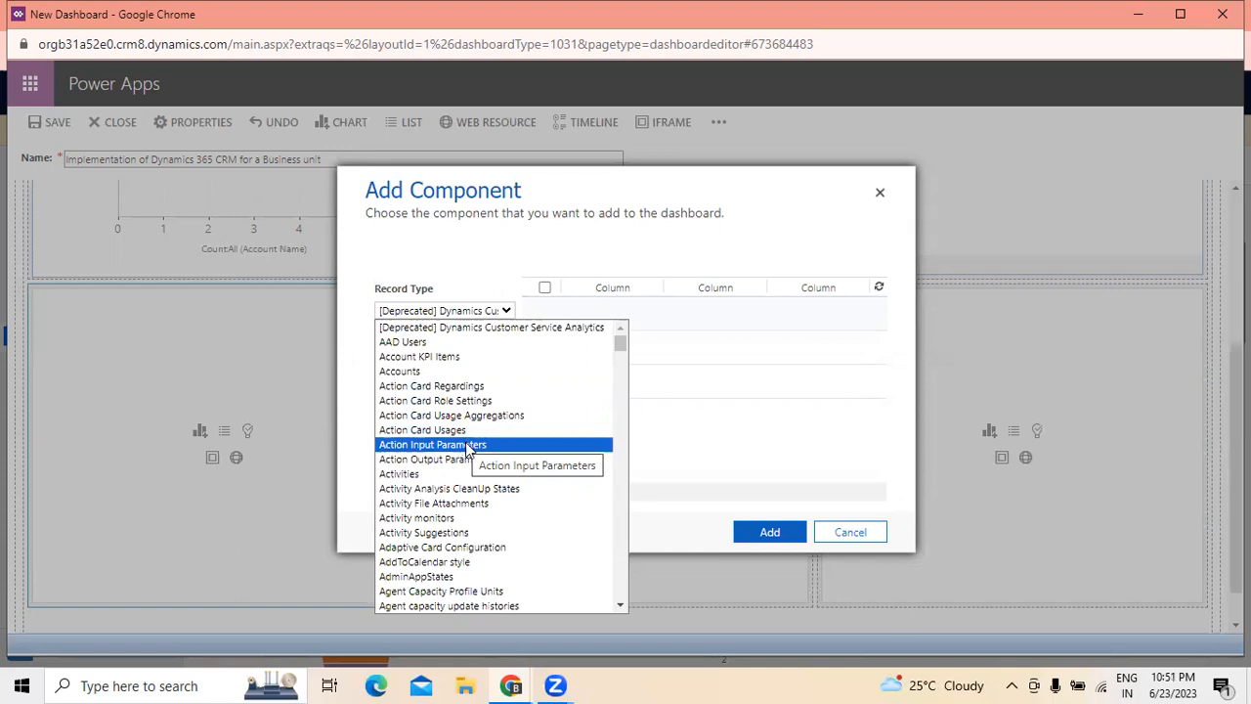
pyautogui.scroll(-9, 495, 505)
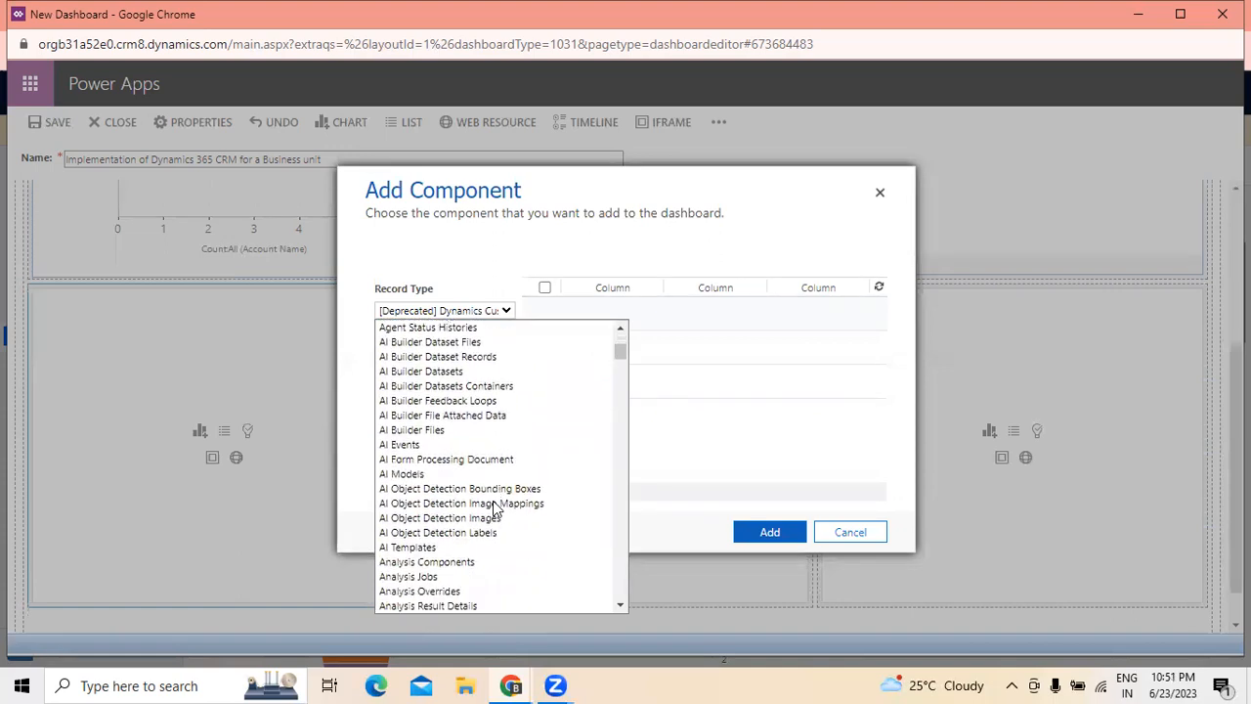
pyautogui.scroll(6, 492, 506)
pyautogui.click(463, 253)
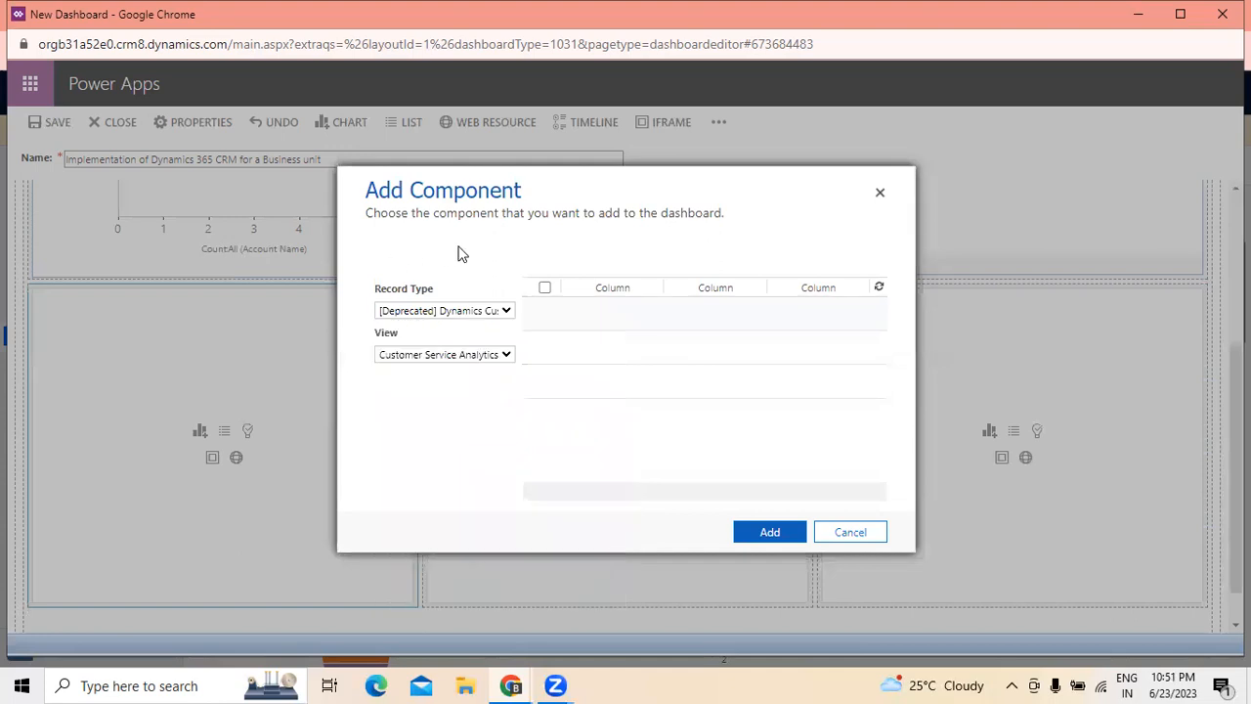
pyautogui.click(507, 313)
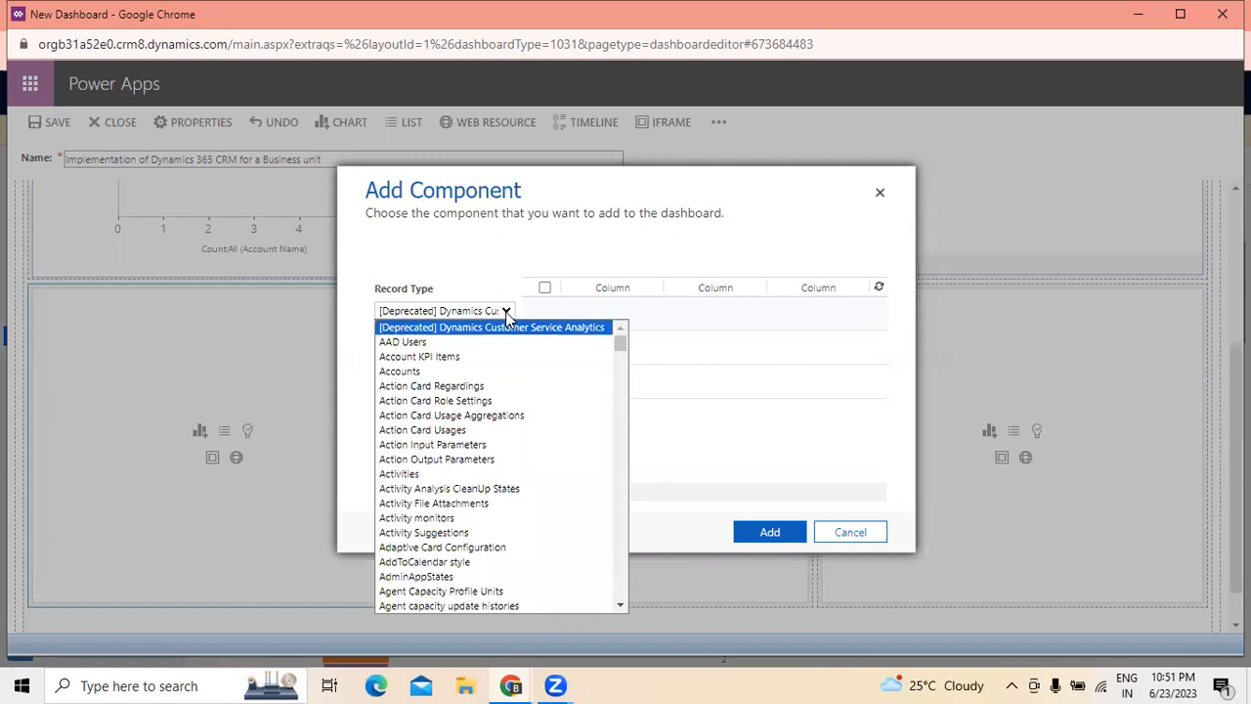
pyautogui.click(411, 372)
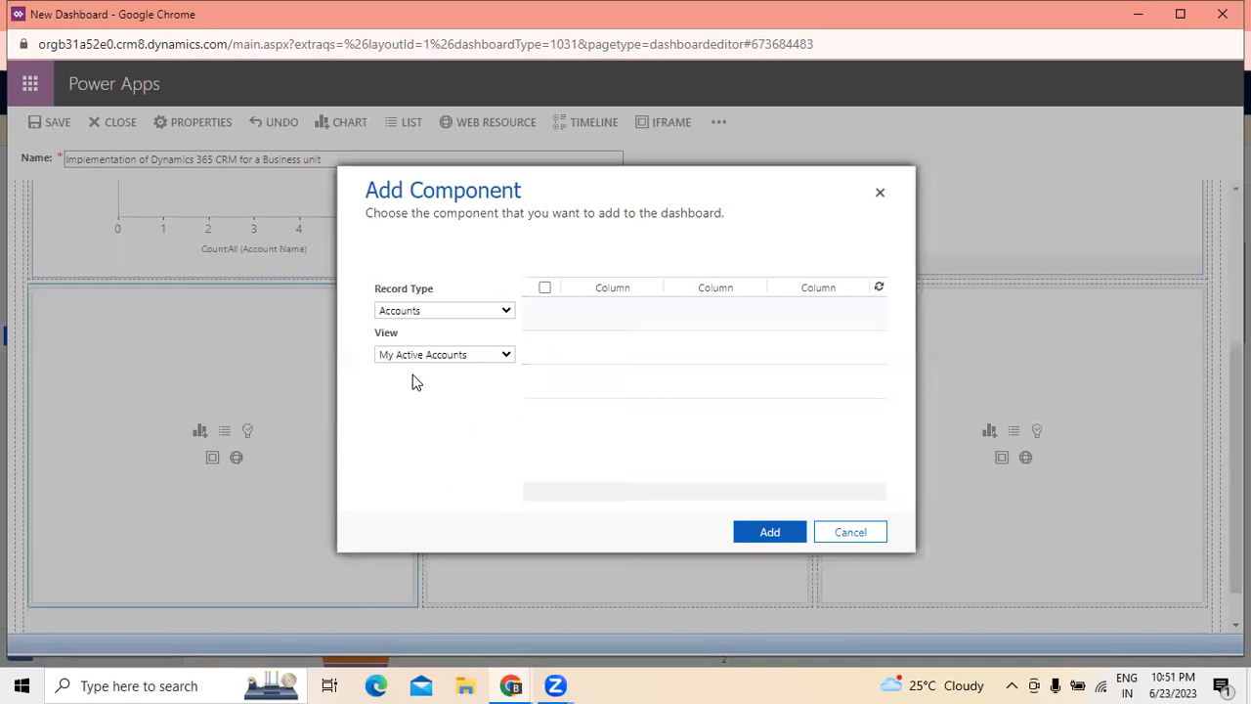
# - Keep the Accounts record type with the My Active Accounts view, and add the list to the dashboard
pyautogui.click(505, 313)
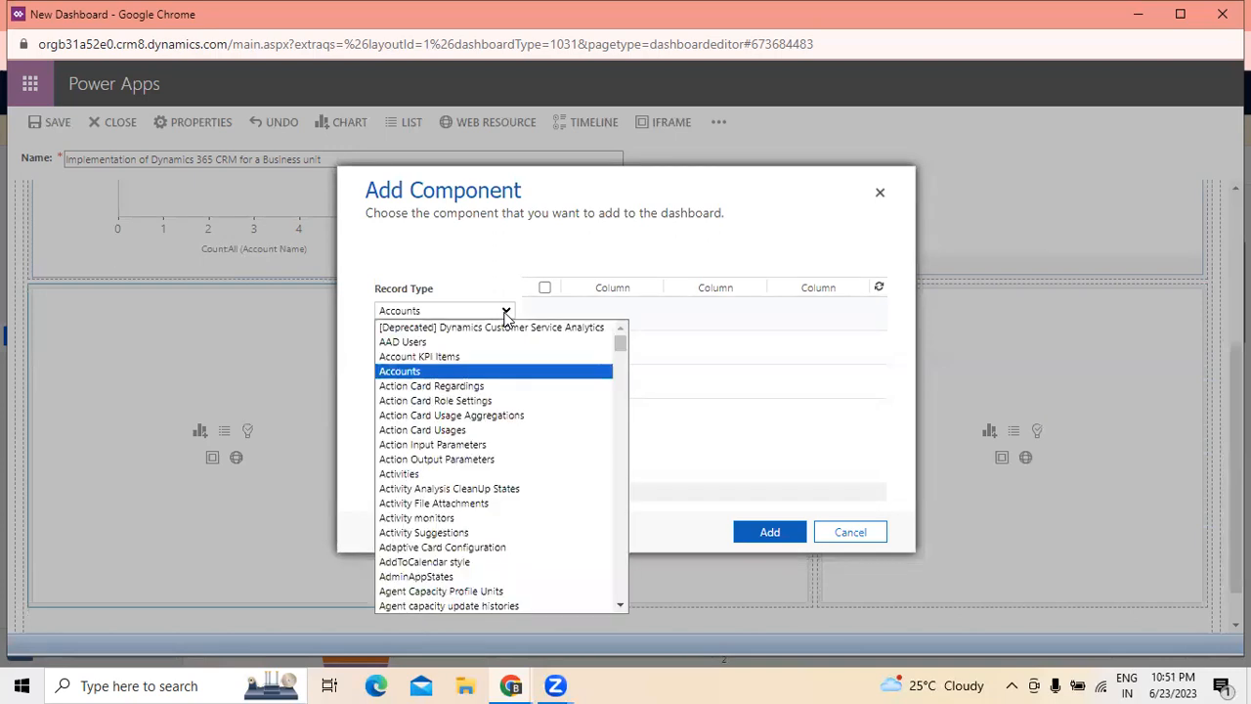
pyautogui.click(415, 376)
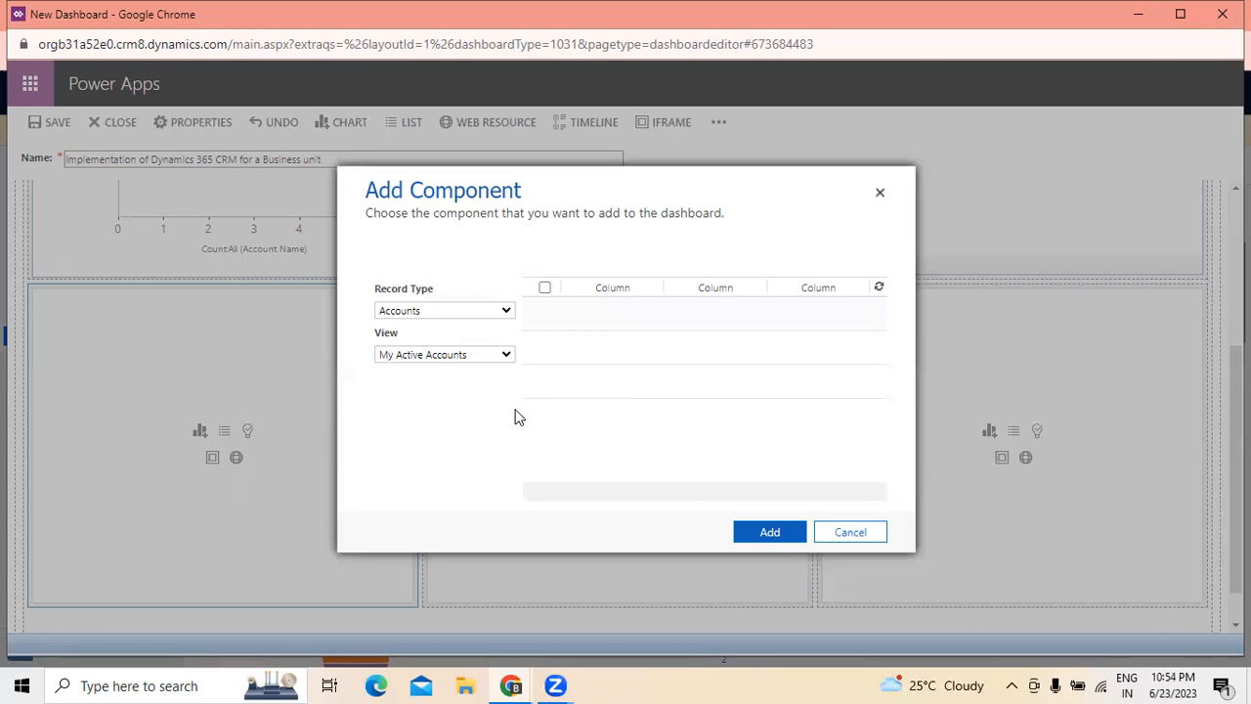
pyautogui.click(500, 357)
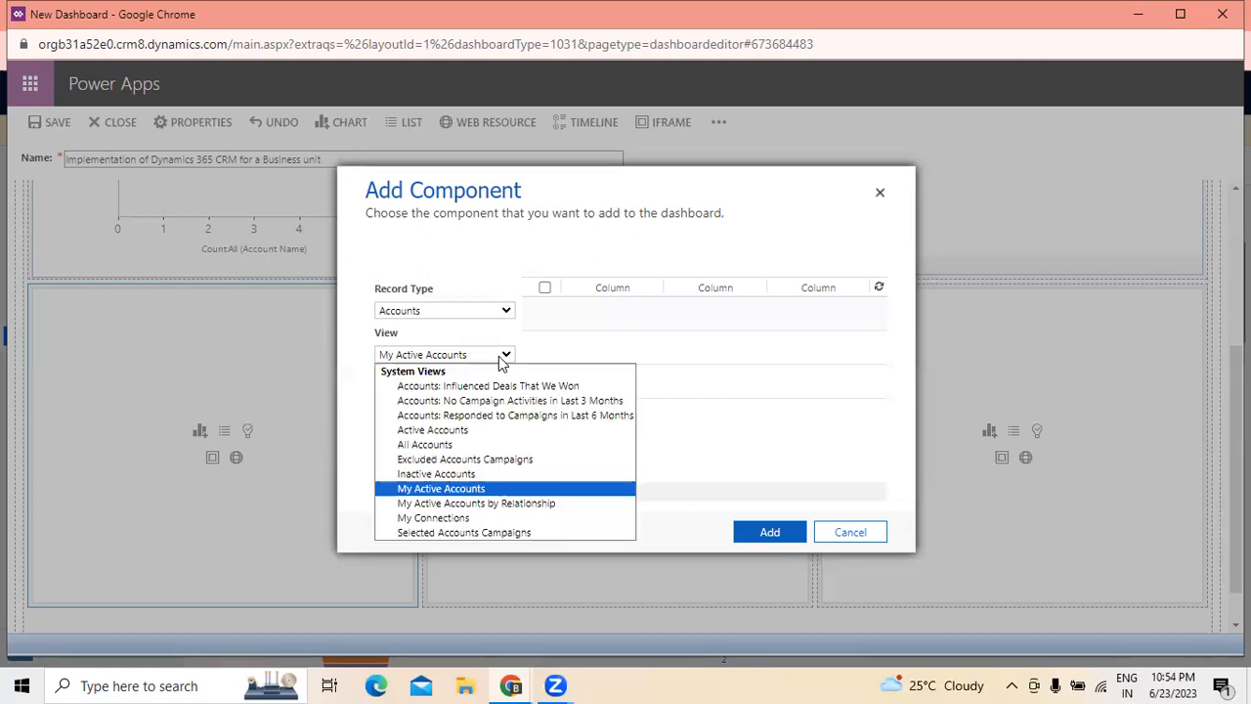
pyautogui.click(466, 496)
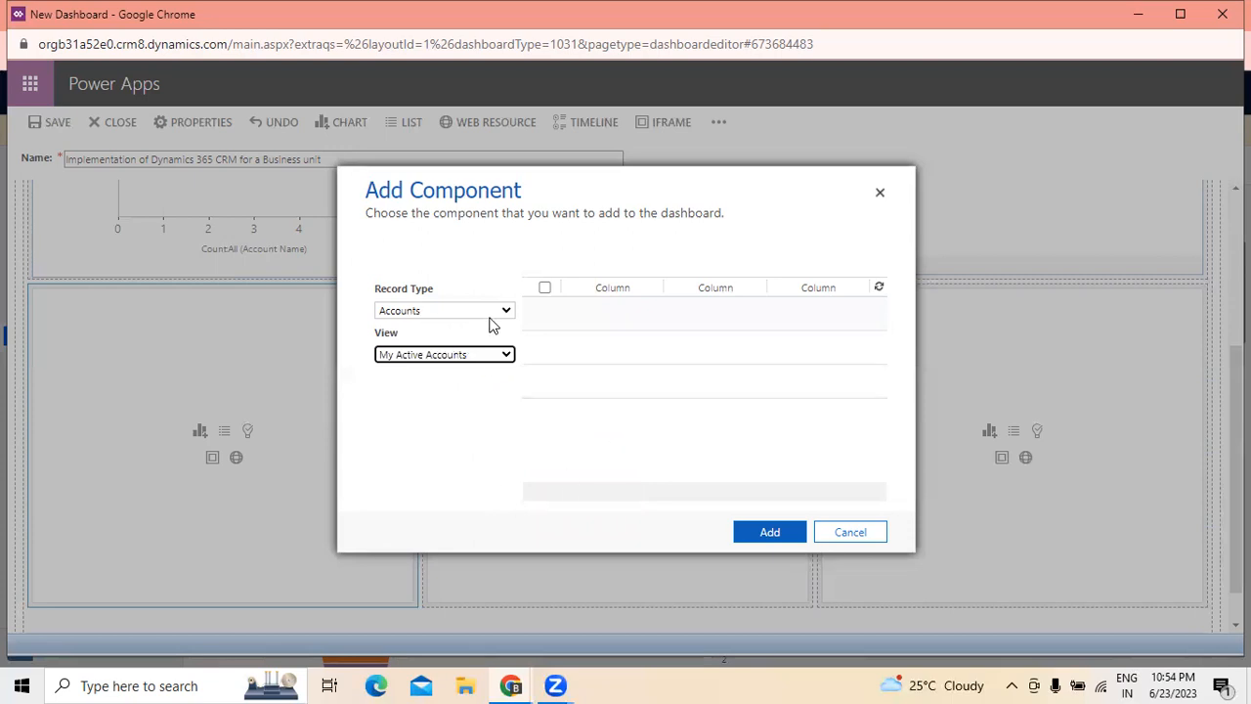
pyautogui.click(769, 534)
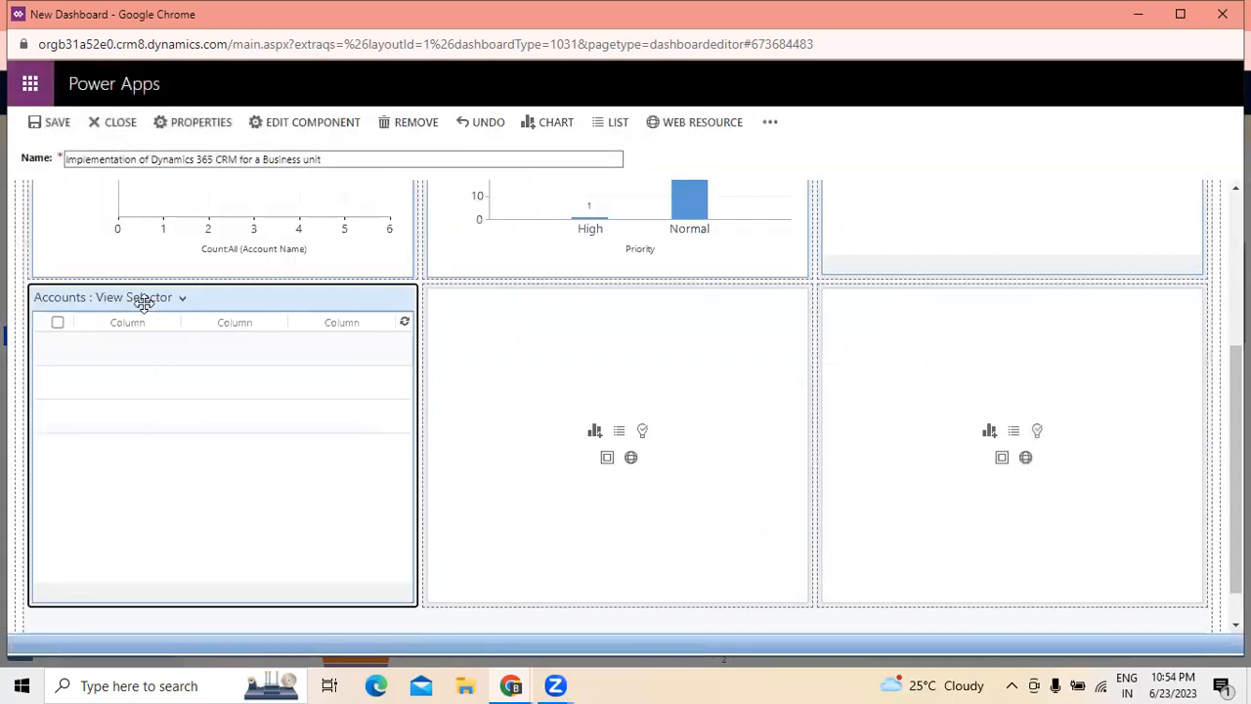
# - Start a list component in the second row's middle cell with Custom APIs as the record type
pyautogui.scroll(3, 704, 483)
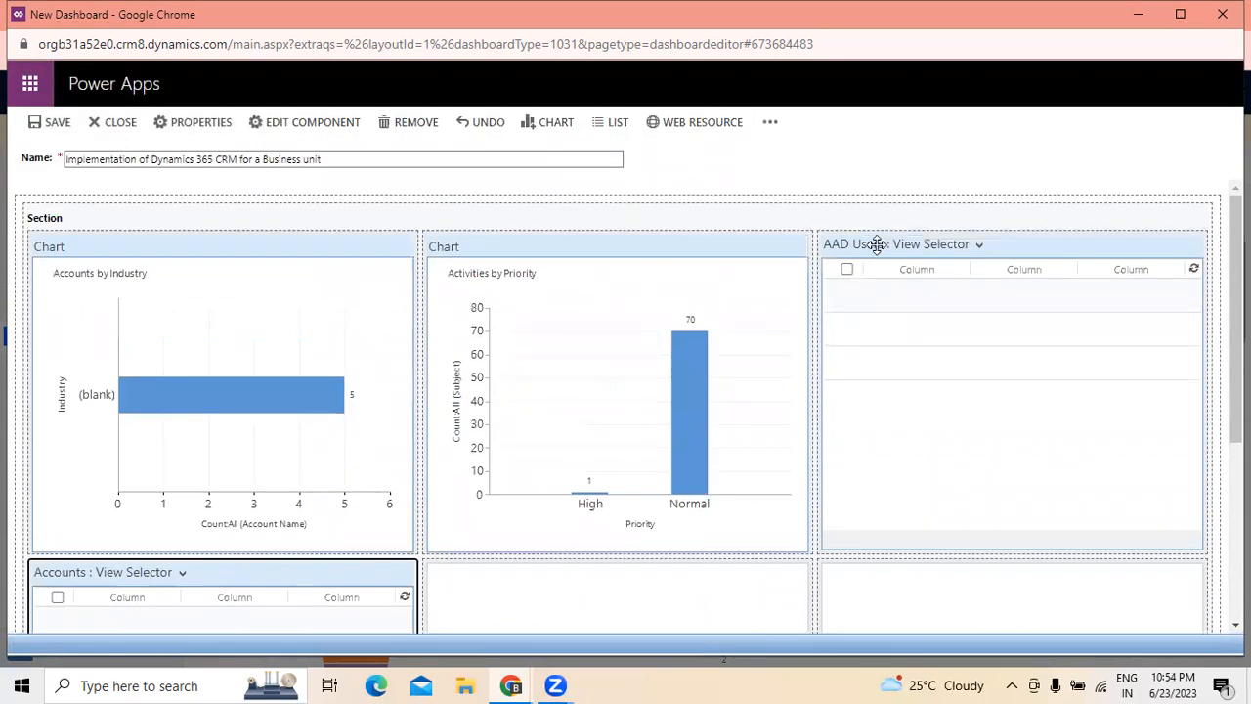
pyautogui.scroll(-3, 341, 441)
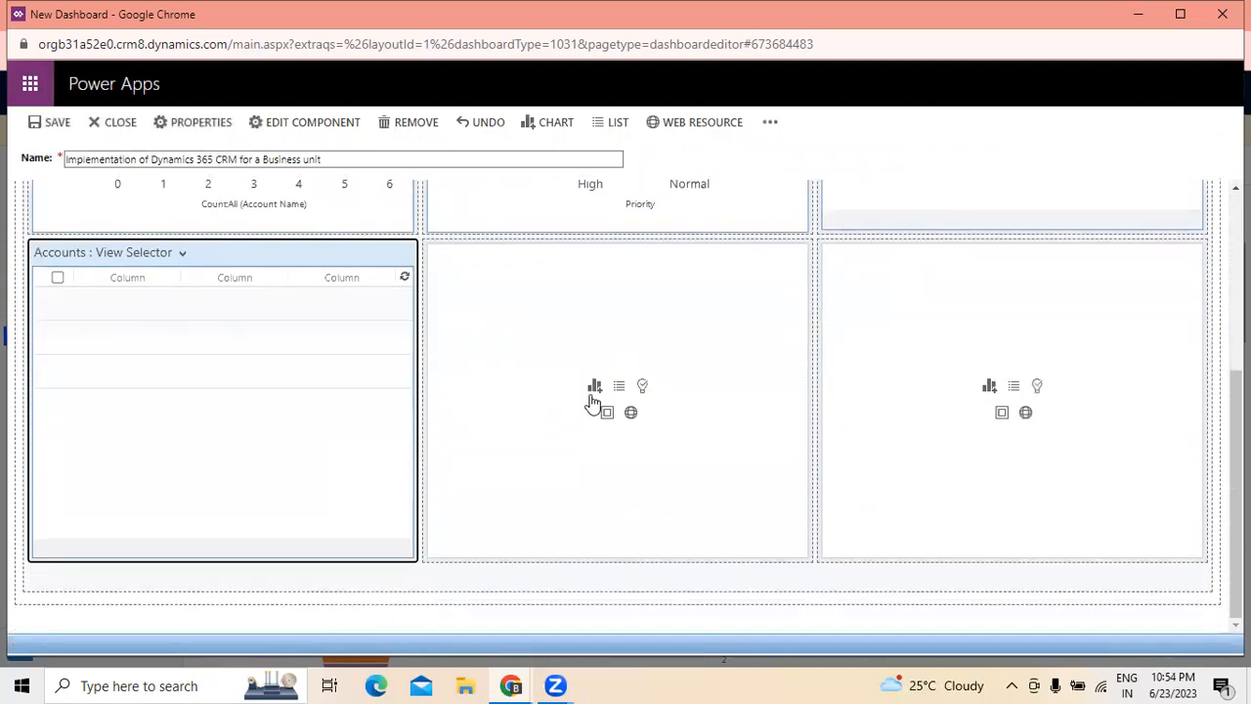
pyautogui.click(618, 387)
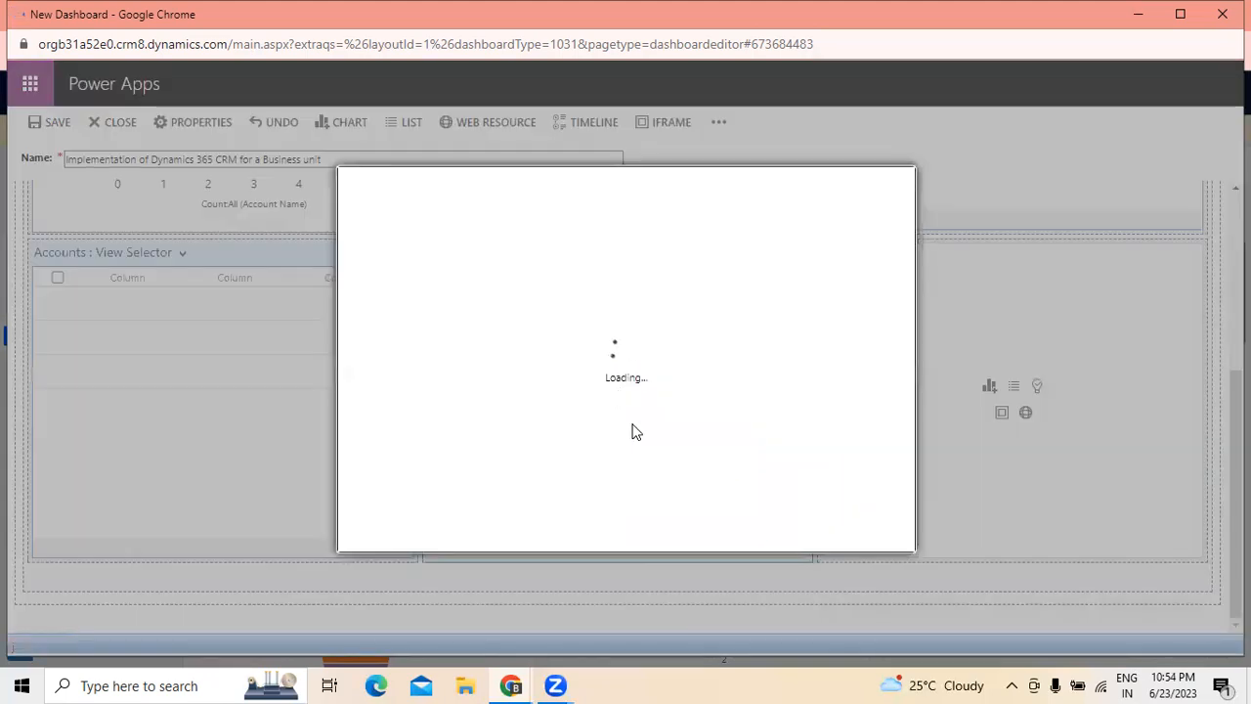
pyautogui.click(506, 310)
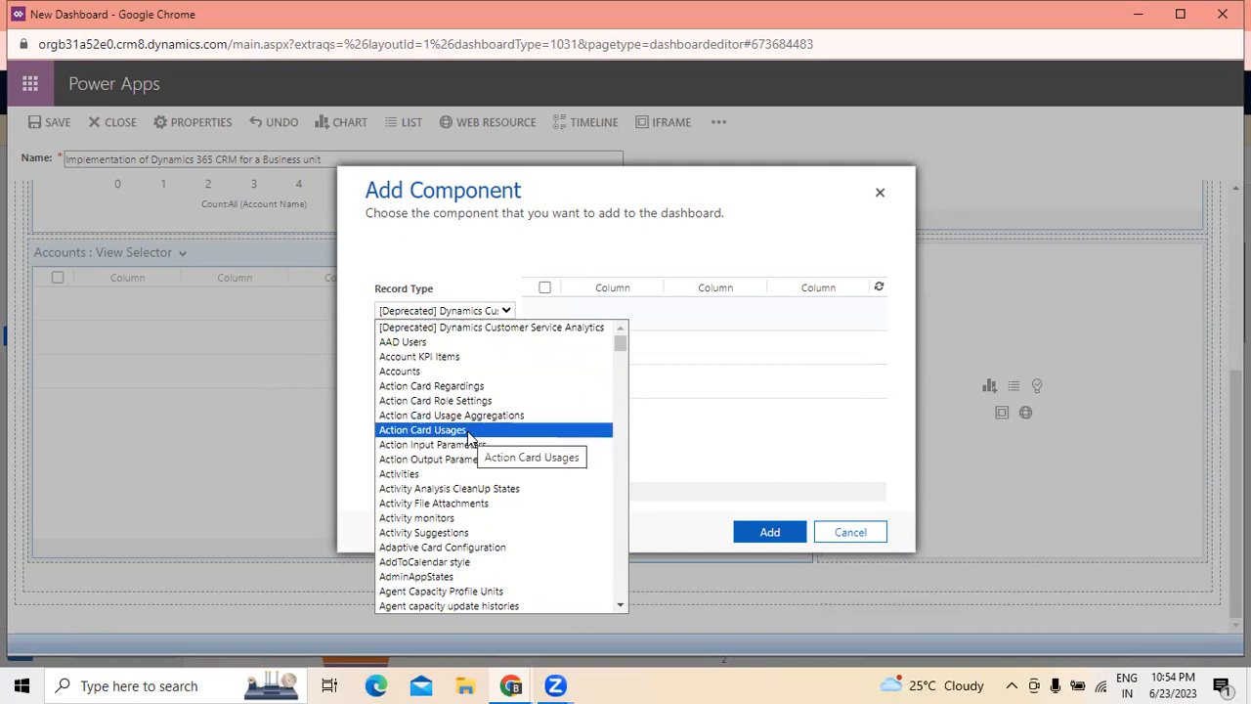
pyautogui.scroll(-15, 467, 434)
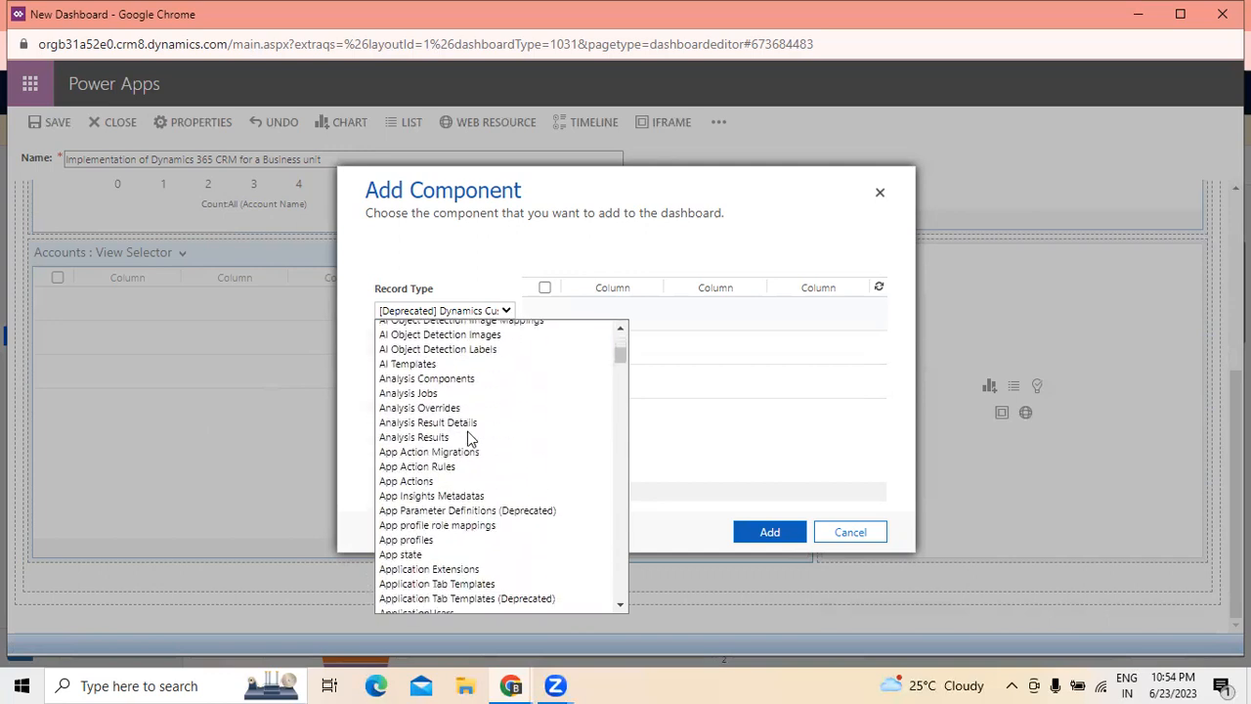
pyautogui.scroll(-12, 467, 431)
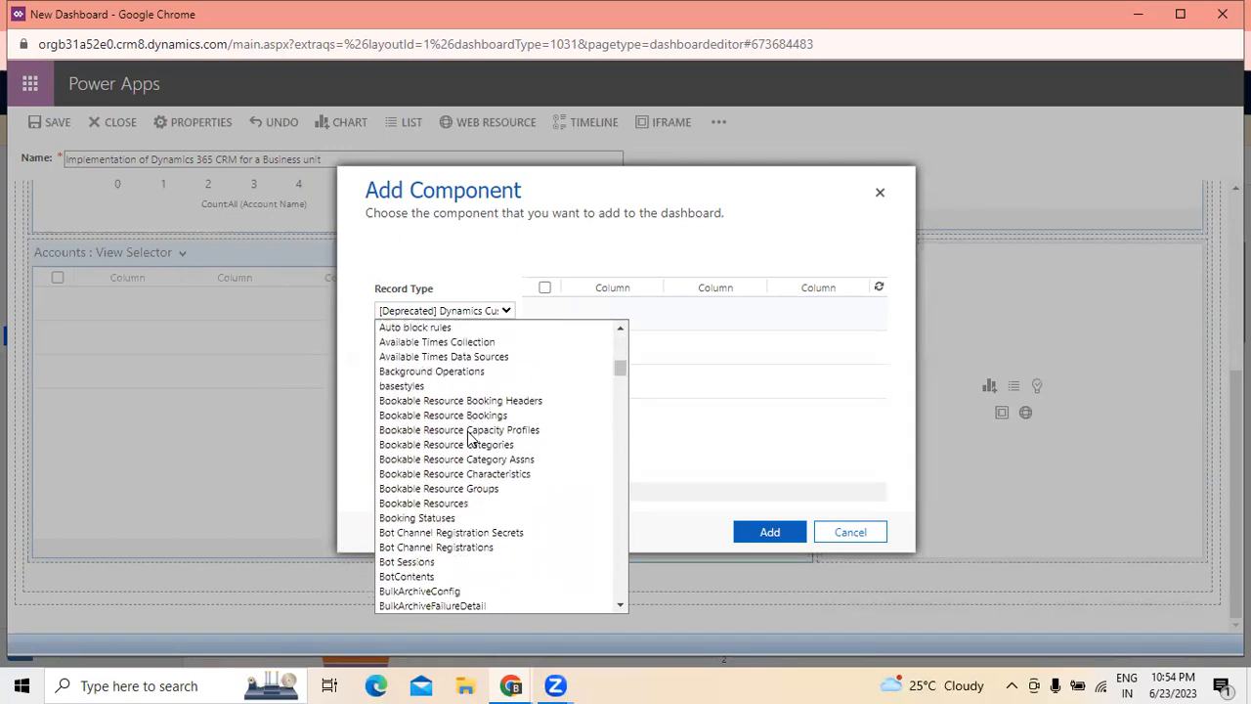
pyautogui.scroll(-9, 467, 437)
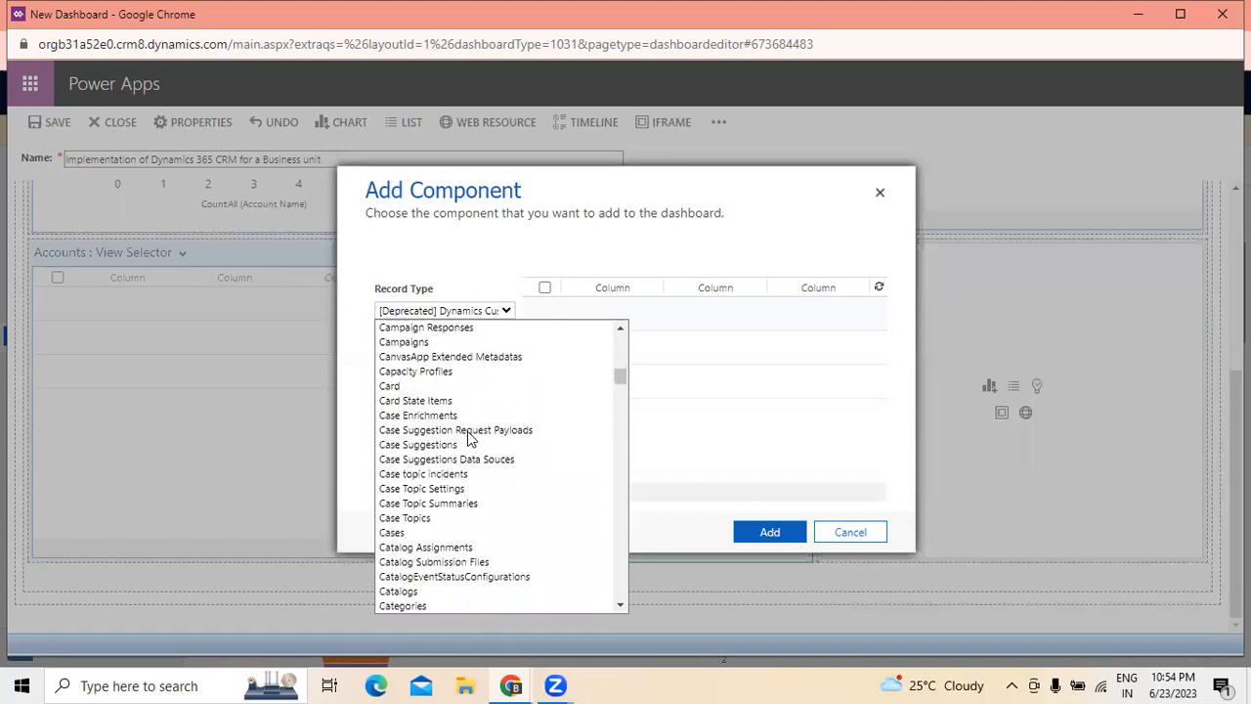
pyautogui.moveTo(622, 375); pyautogui.dragTo(623, 415)
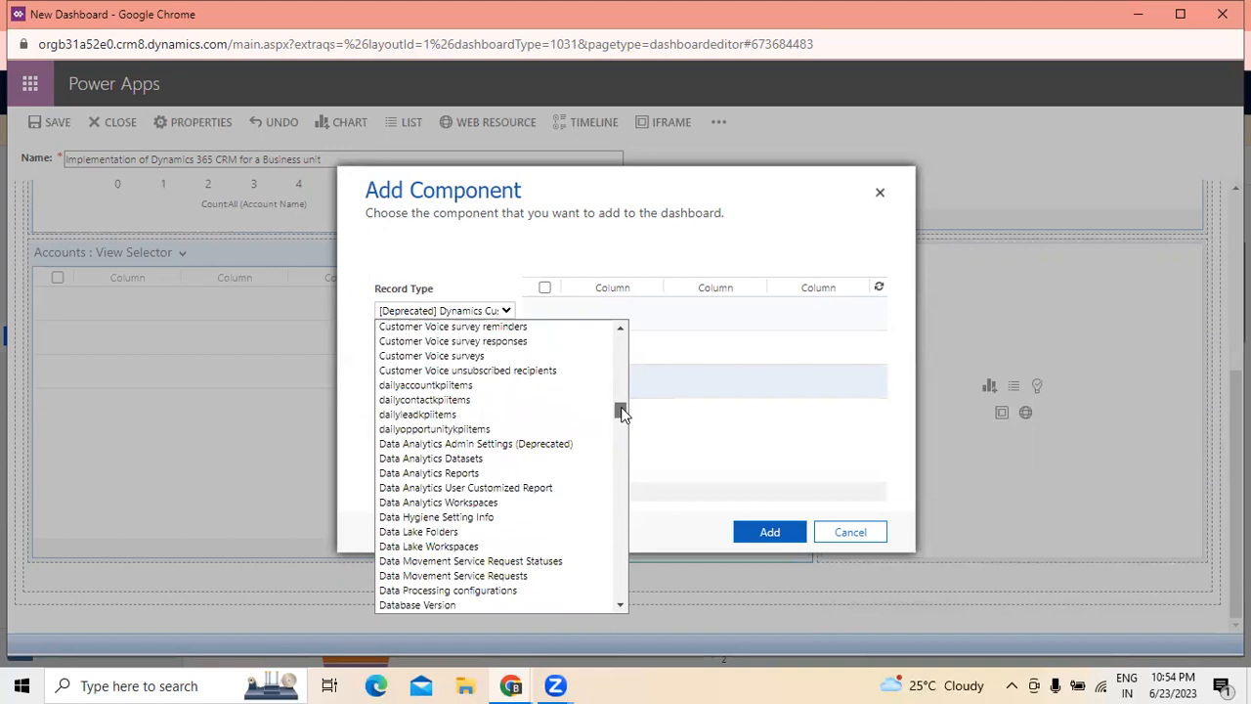
pyautogui.moveTo(622, 414); pyautogui.dragTo(626, 407)
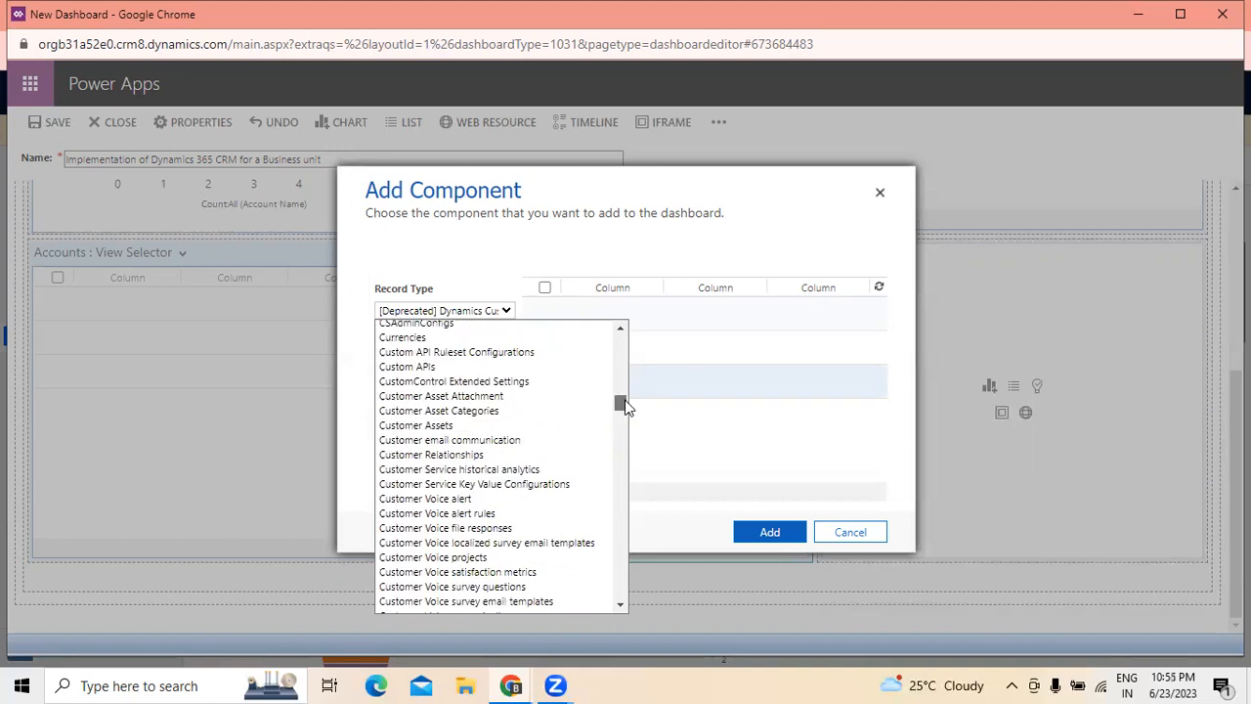
pyautogui.click(420, 367)
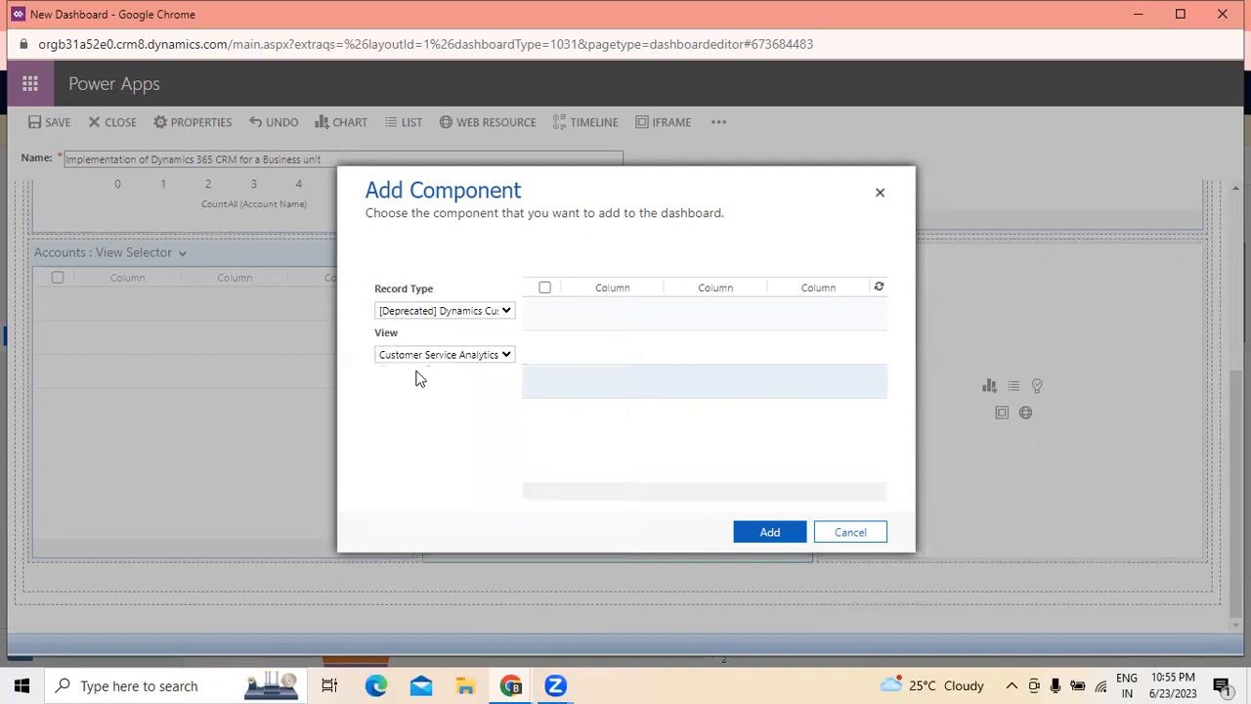
# - Select the Active Custom APIs view for the list, add it to the dashboard and review the layout
pyautogui.click(507, 356)
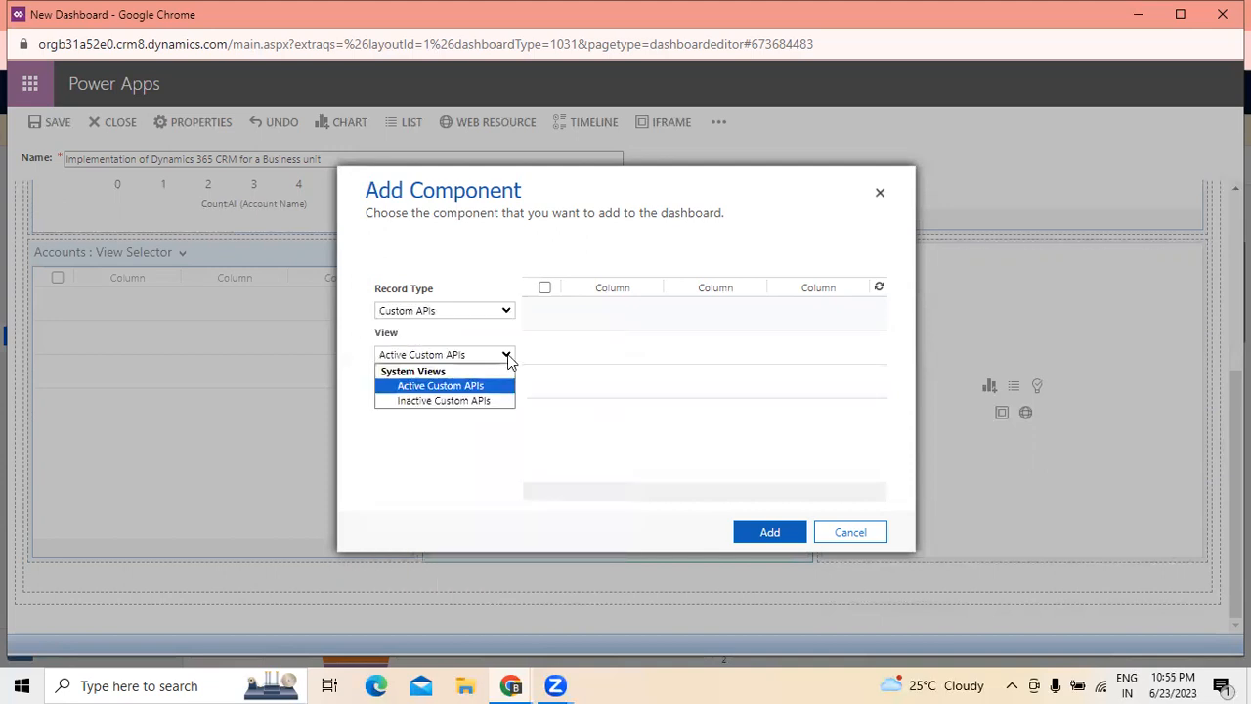
pyautogui.click(448, 386)
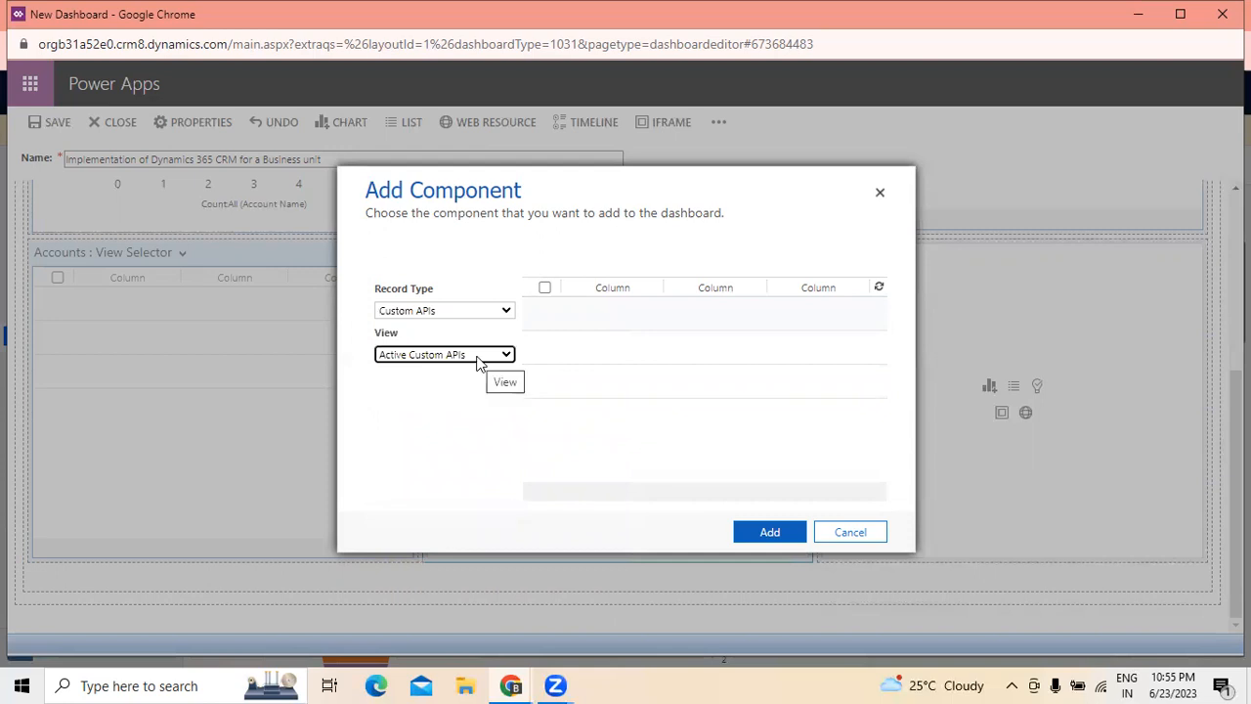
pyautogui.click(770, 531)
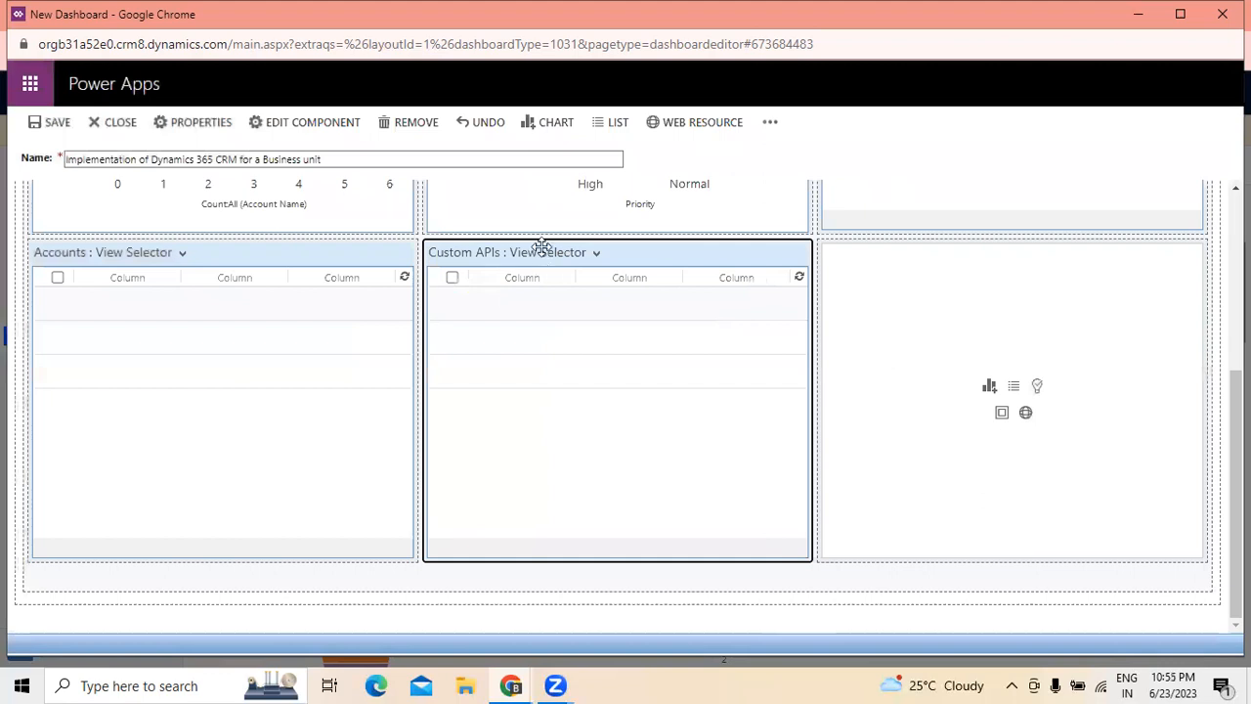
pyautogui.scroll(1, 1236, 479)
pyautogui.scroll(3, 1236, 411)
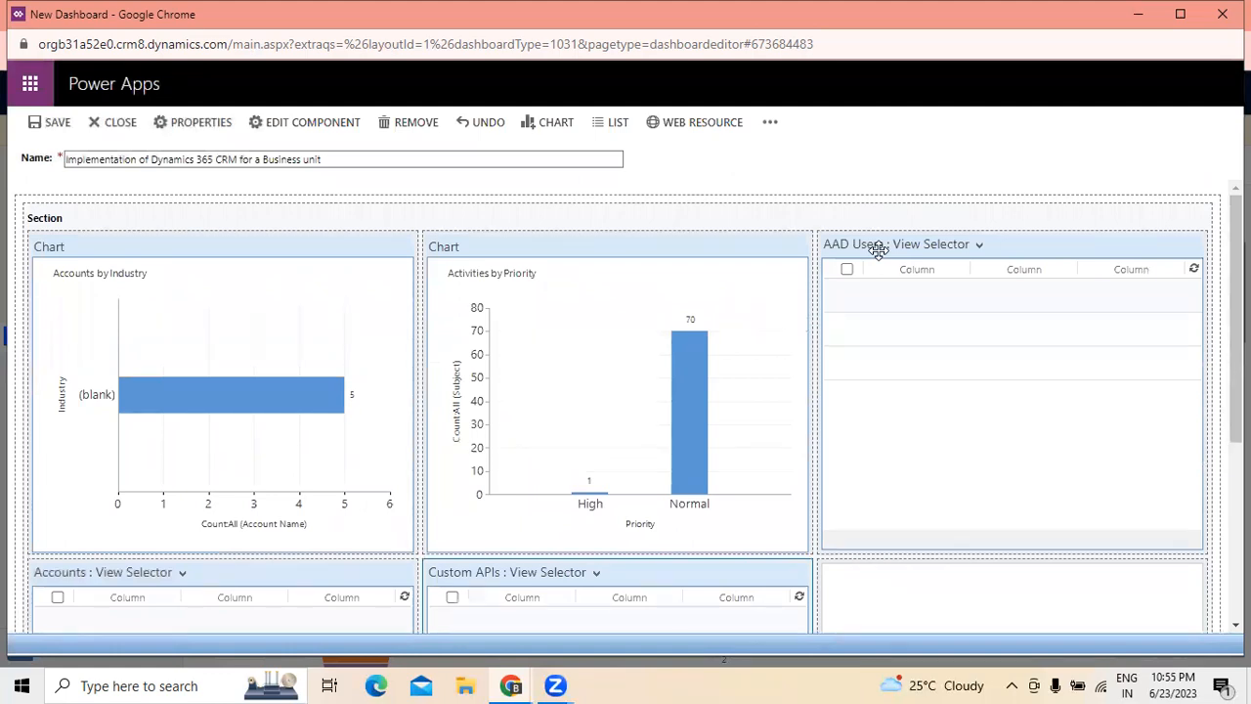
pyautogui.scroll(-3, 513, 485)
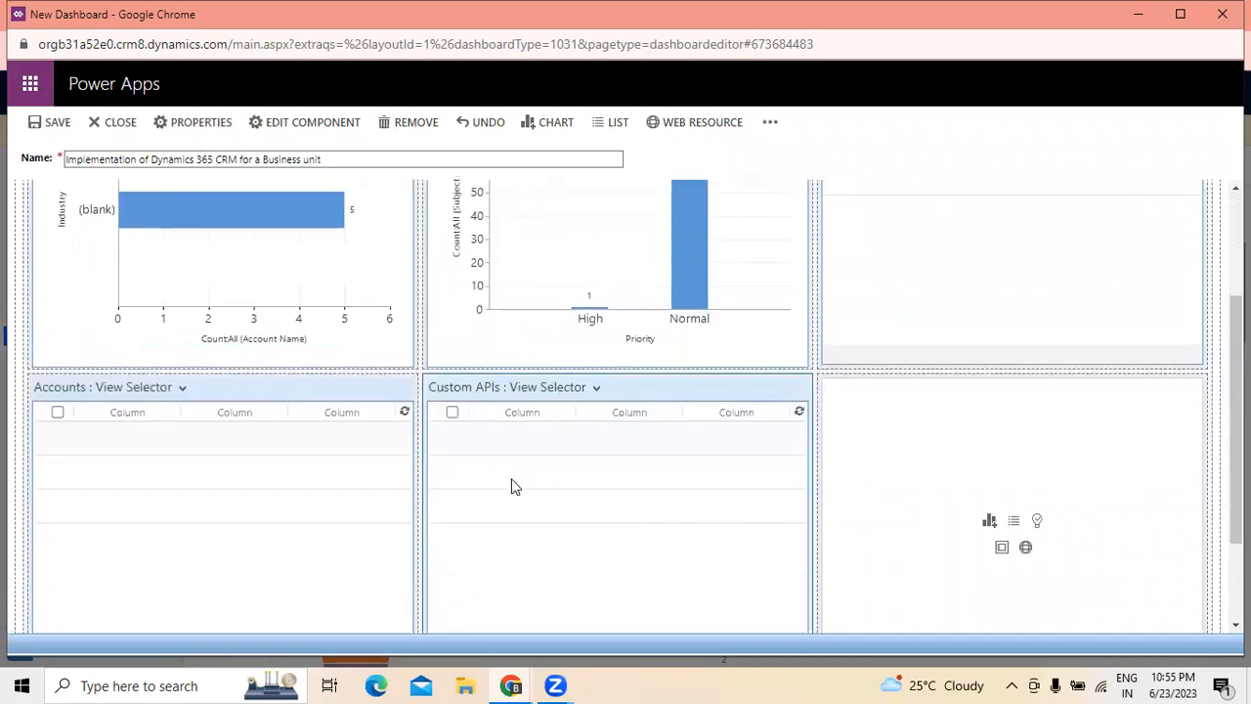
# - Start a list component in the second row's last cell with Account KPI Items as the record type
pyautogui.scroll(-1, 515, 486)
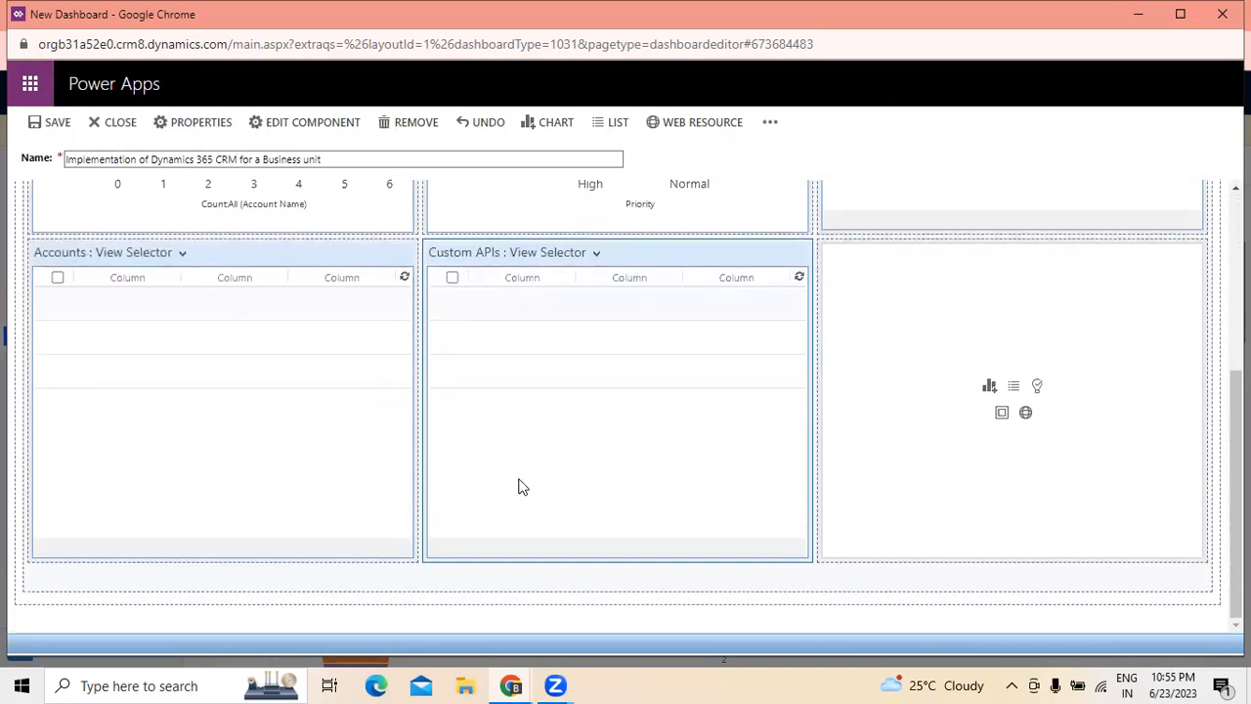
pyautogui.click(1016, 388)
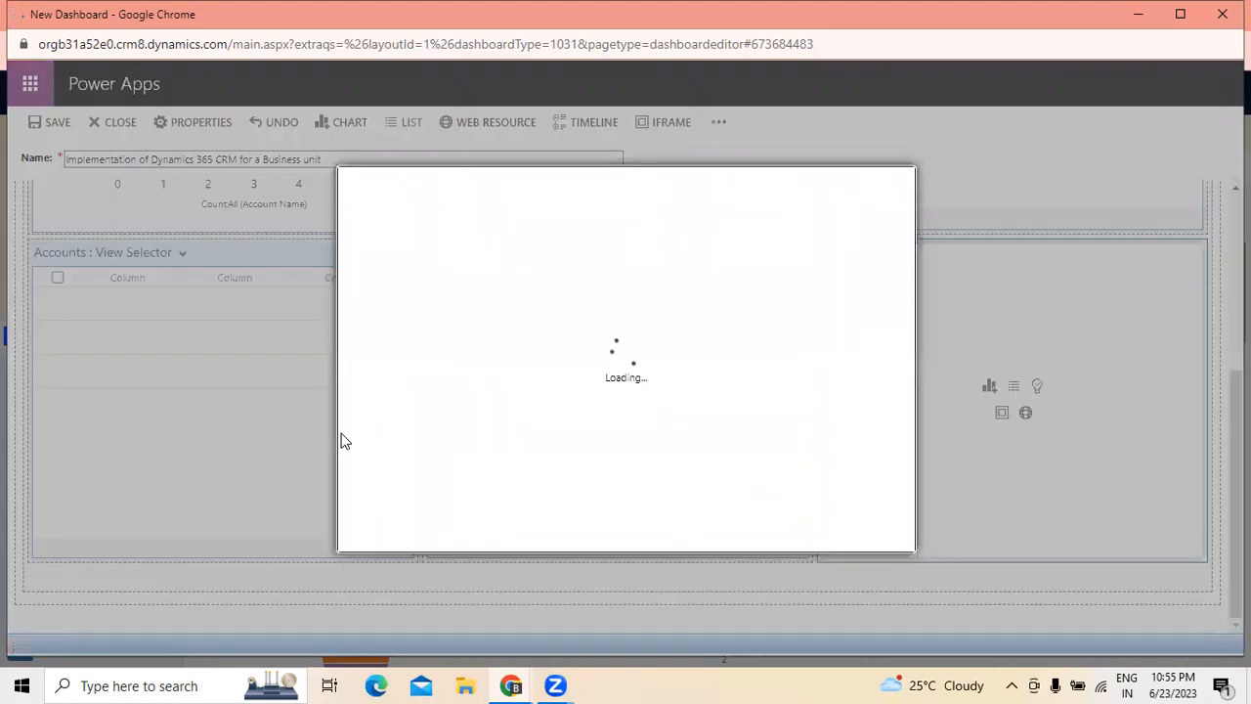
pyautogui.click(506, 311)
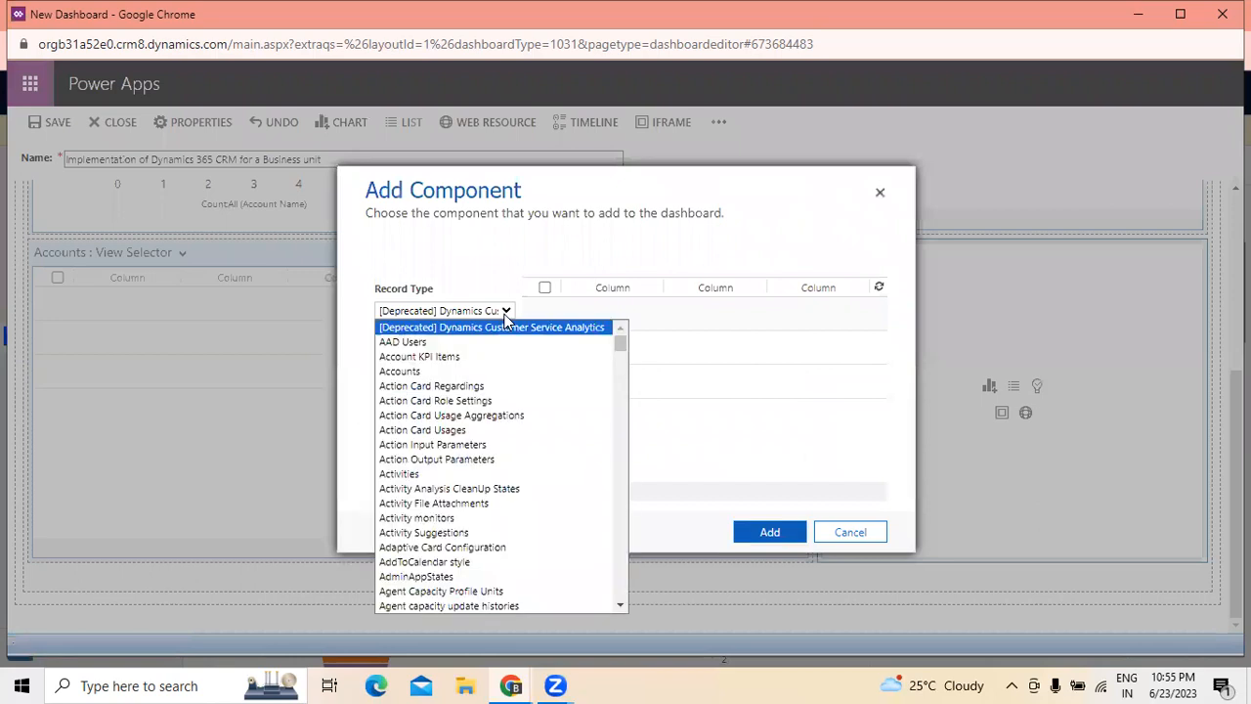
pyautogui.scroll(-4, 524, 438)
pyautogui.scroll(-3, 523, 438)
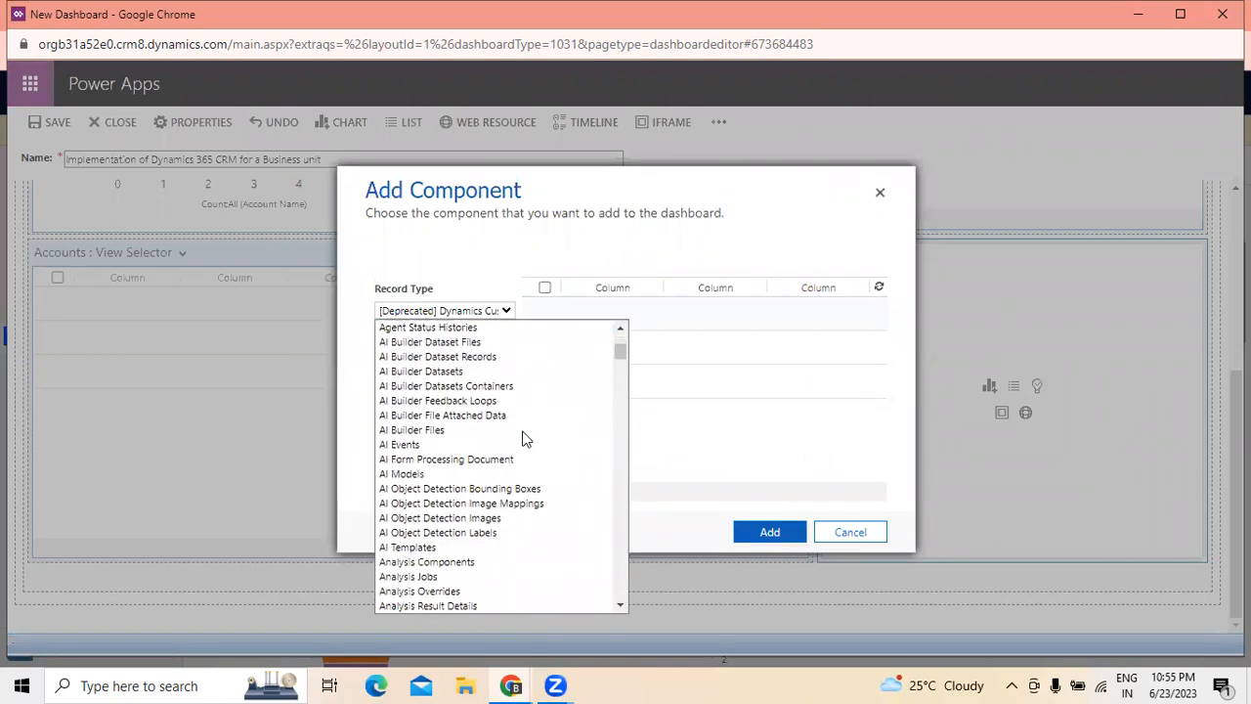
pyautogui.scroll(-5, 524, 438)
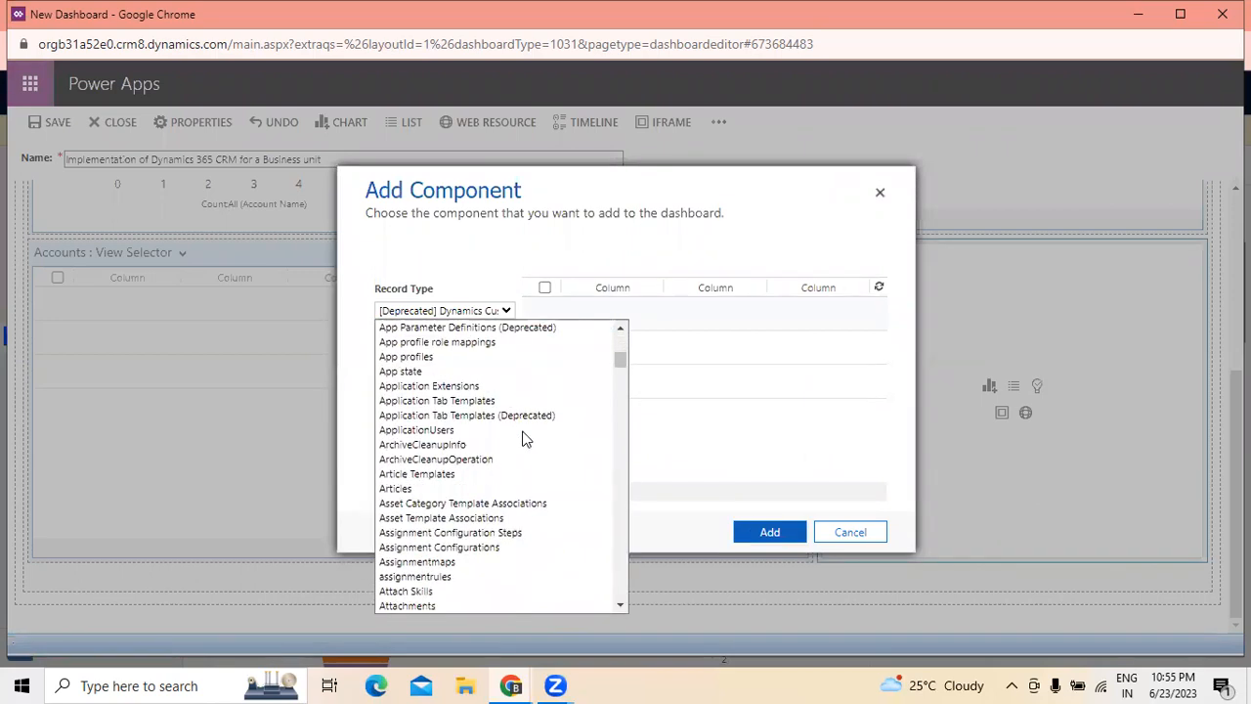
pyautogui.scroll(-6, 523, 438)
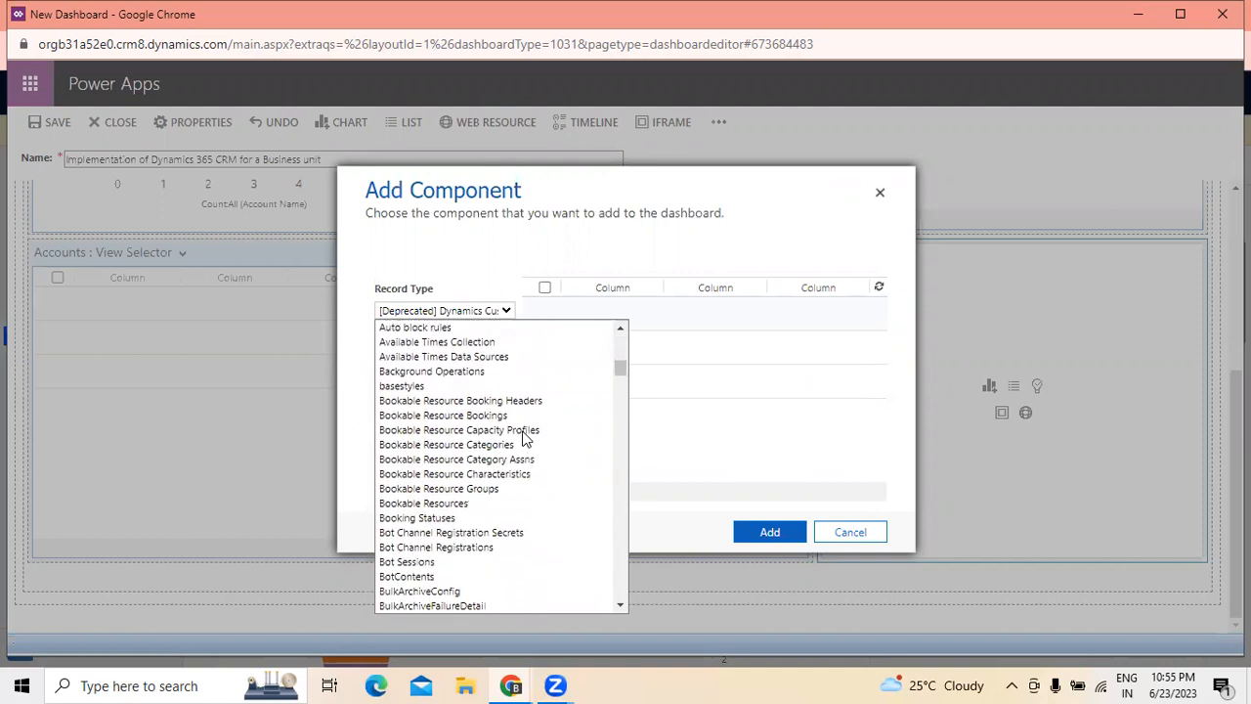
pyautogui.scroll(-4, 524, 437)
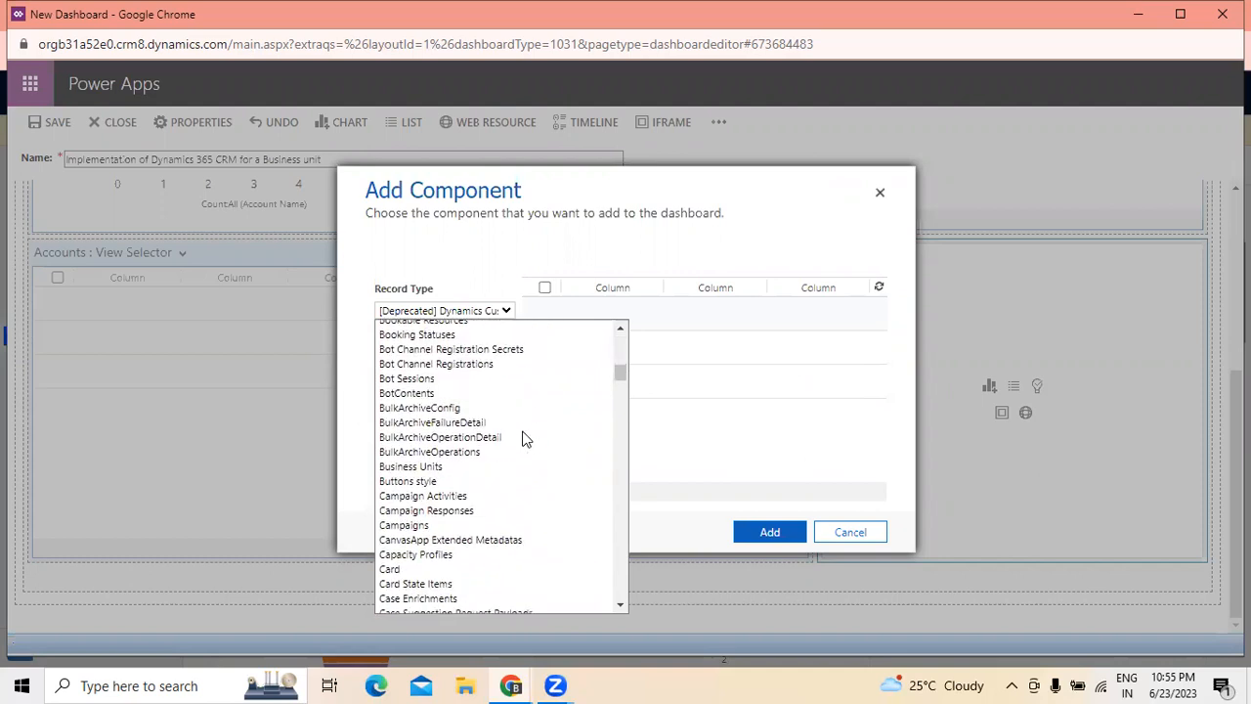
pyautogui.scroll(15, 523, 438)
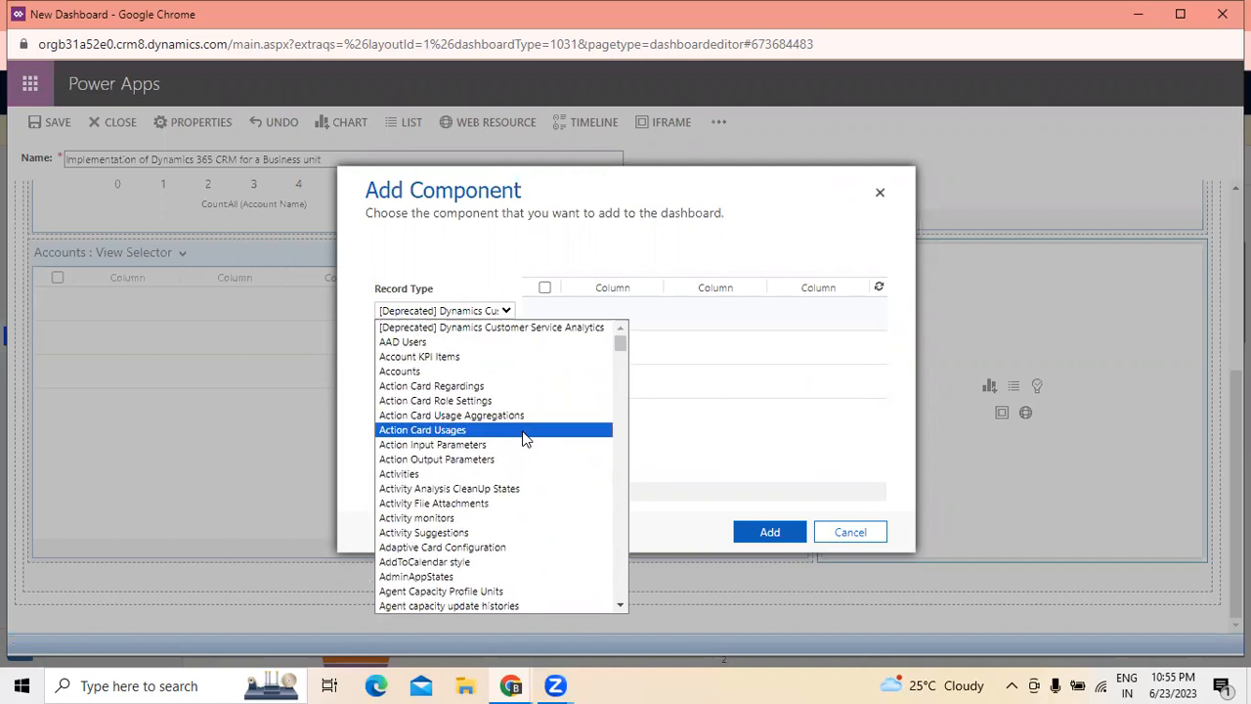
pyautogui.click(456, 356)
# - Select the Active Account KPI Items view for the list and add it to the dashboard
pyautogui.click(494, 358)
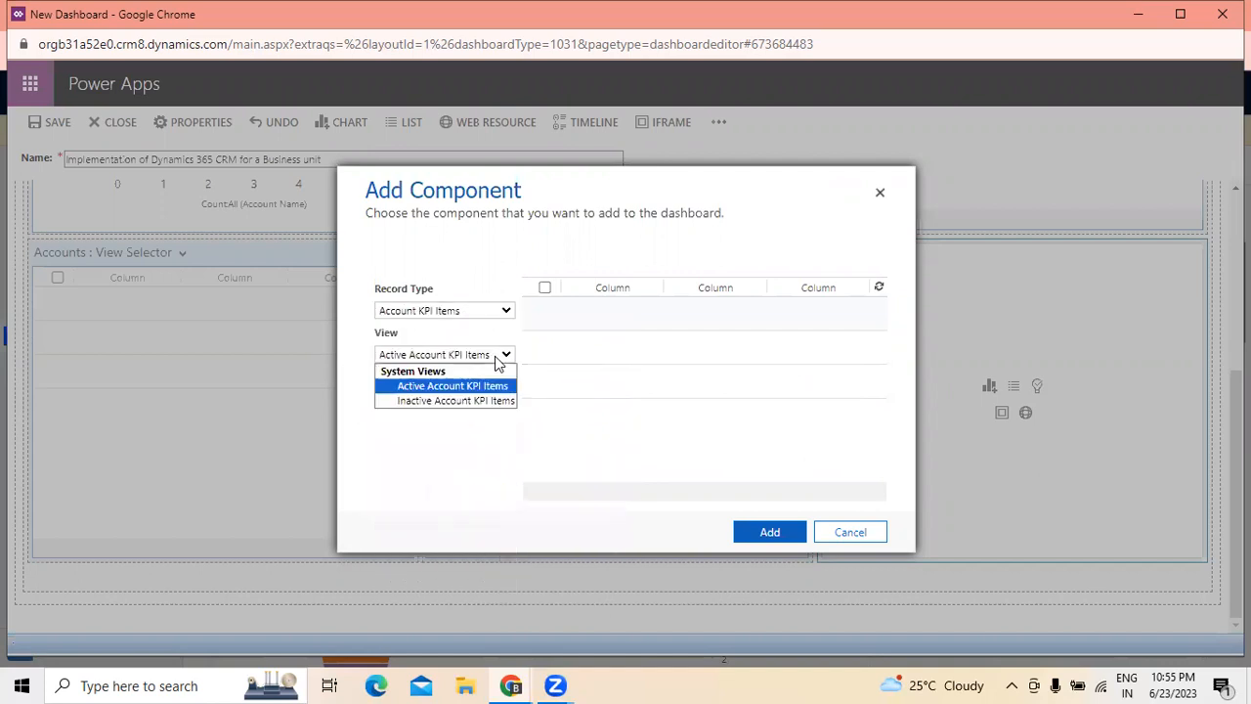
pyautogui.click(477, 387)
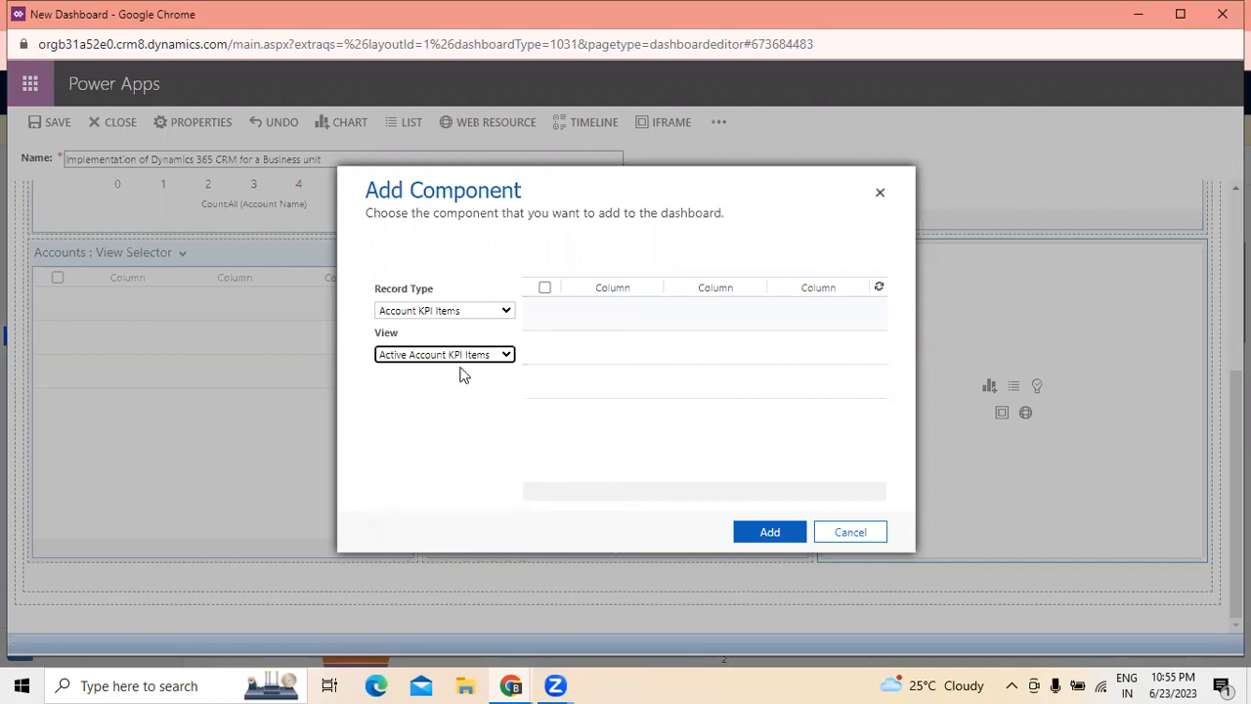
pyautogui.click(487, 360)
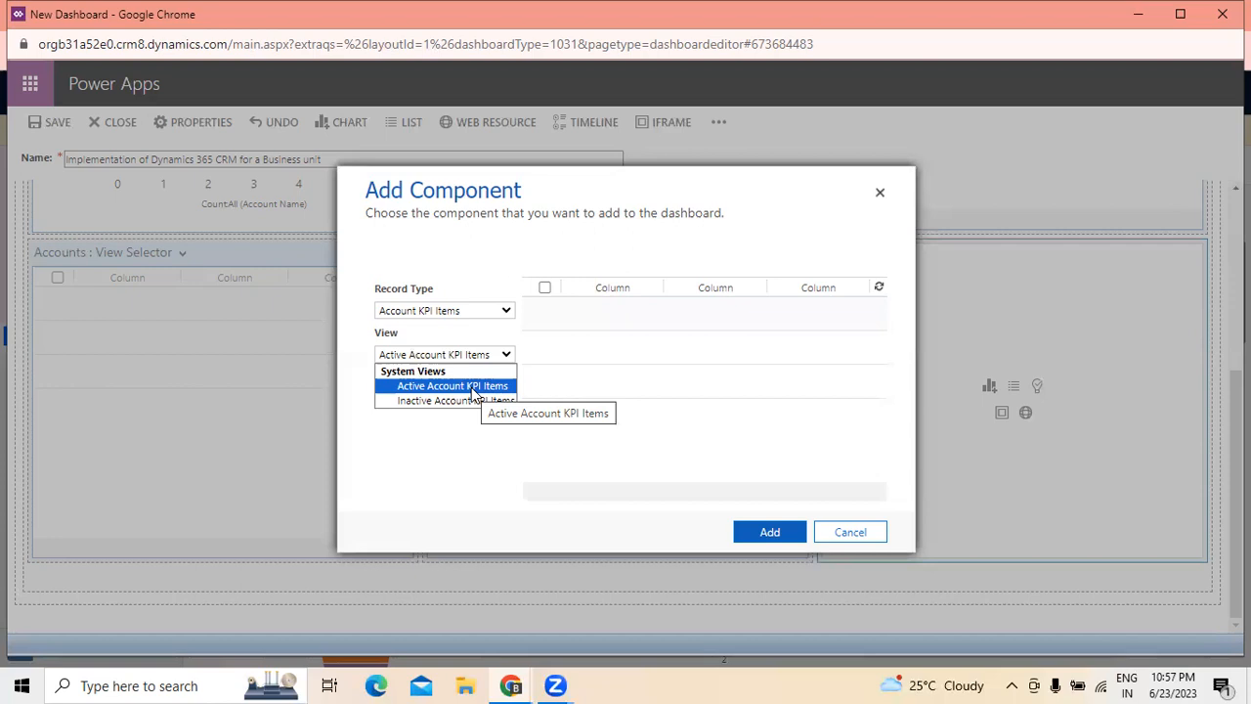
pyautogui.click(474, 389)
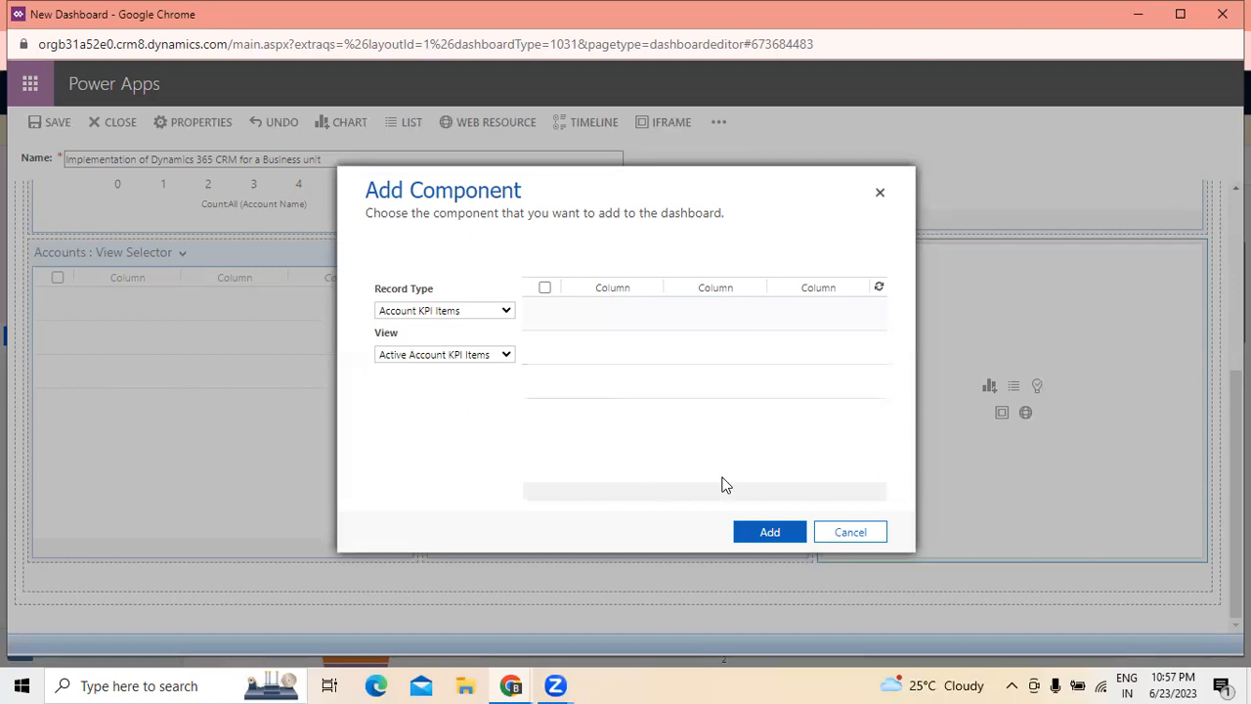
pyautogui.click(770, 533)
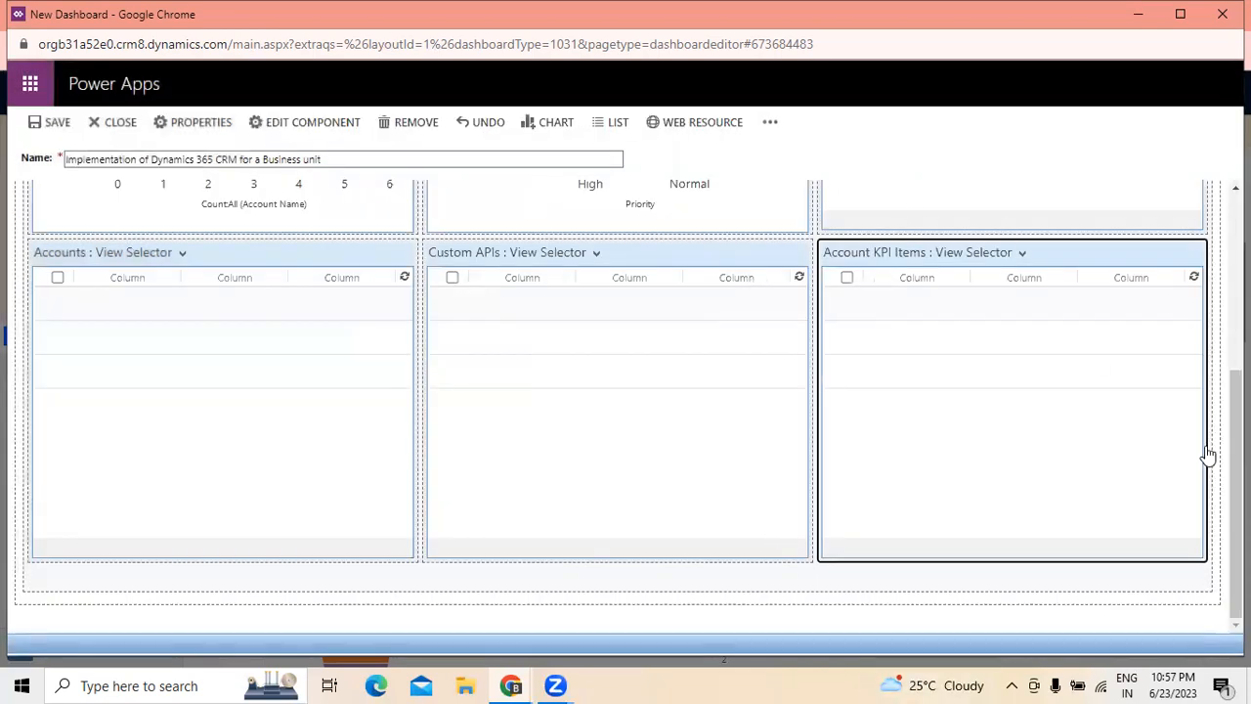
# - Save the dashboard and look over its two rows of components
pyautogui.scroll(5, 1208, 455)
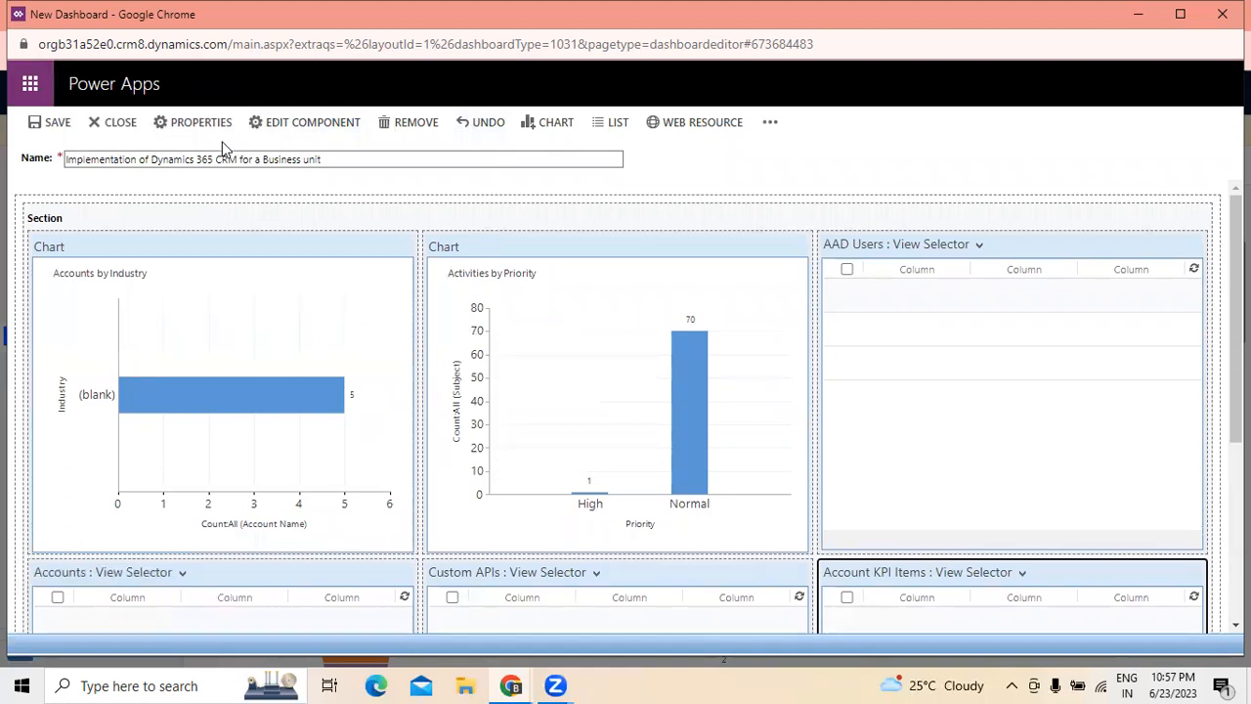
pyautogui.click(57, 125)
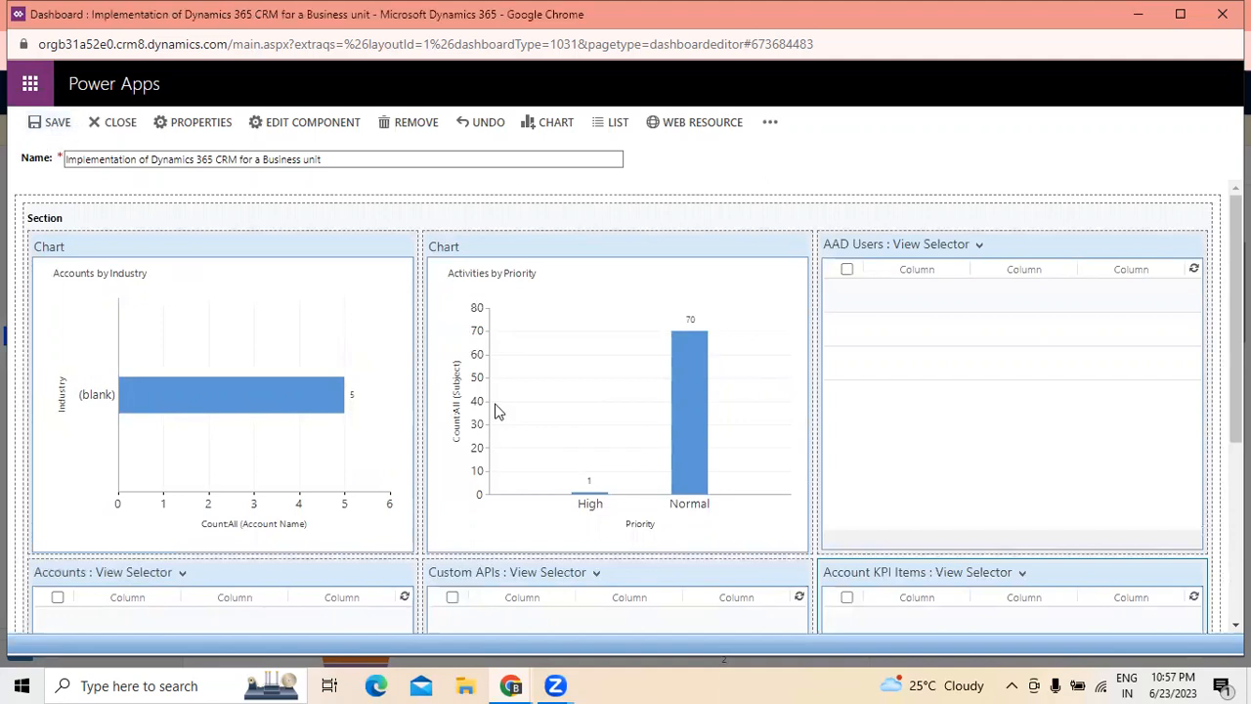
pyautogui.scroll(-3, 1058, 399)
pyautogui.scroll(3, 1058, 400)
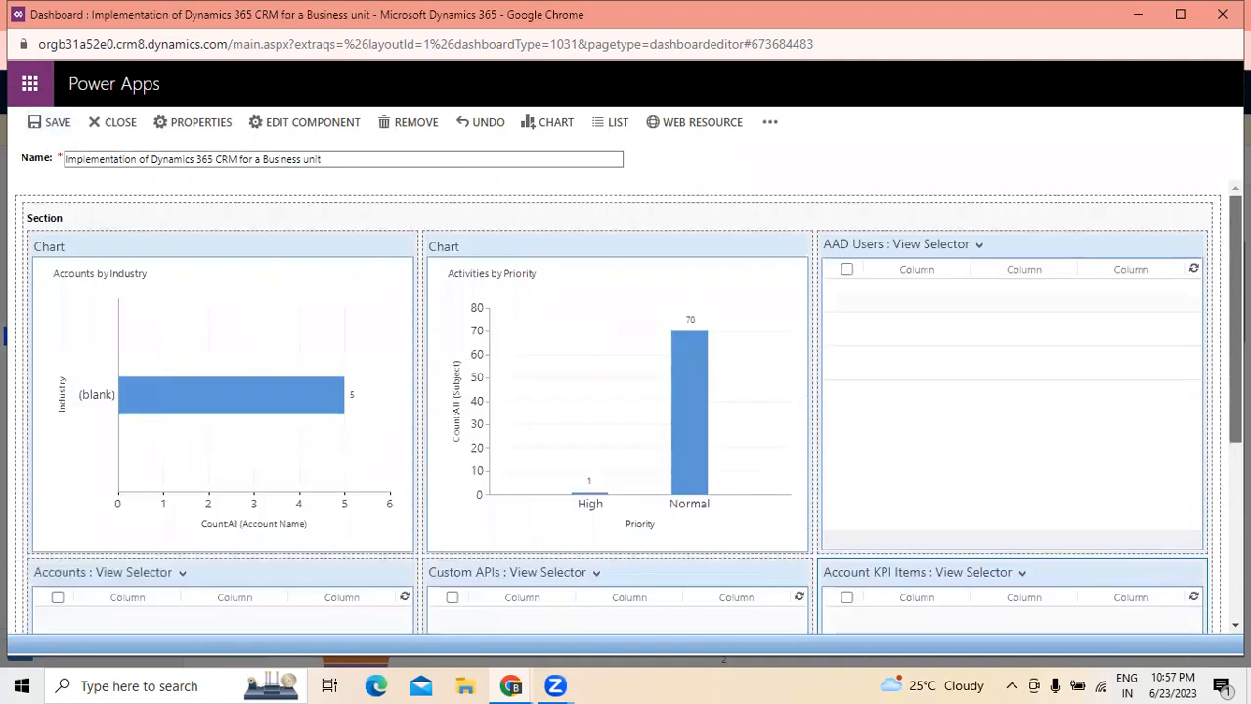
# - View the Account KPI Items list's component properties and the additional dashboard editing commands
pyautogui.click(320, 124)
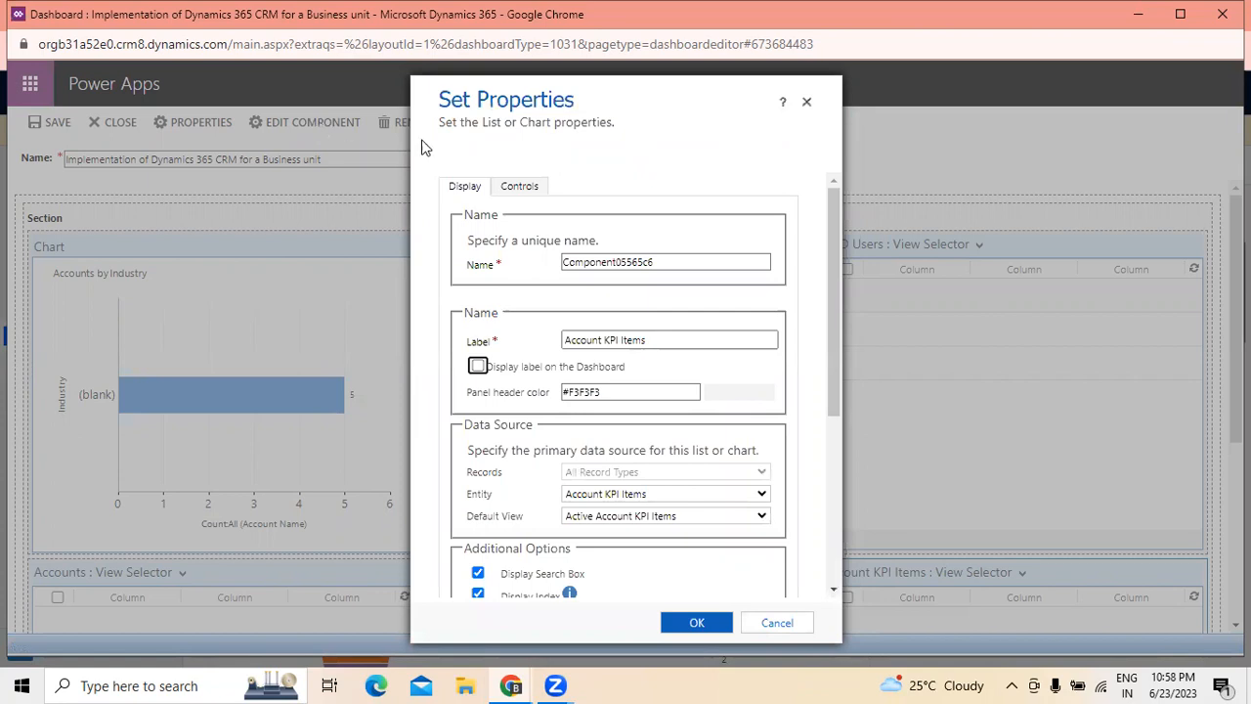
pyautogui.click(807, 103)
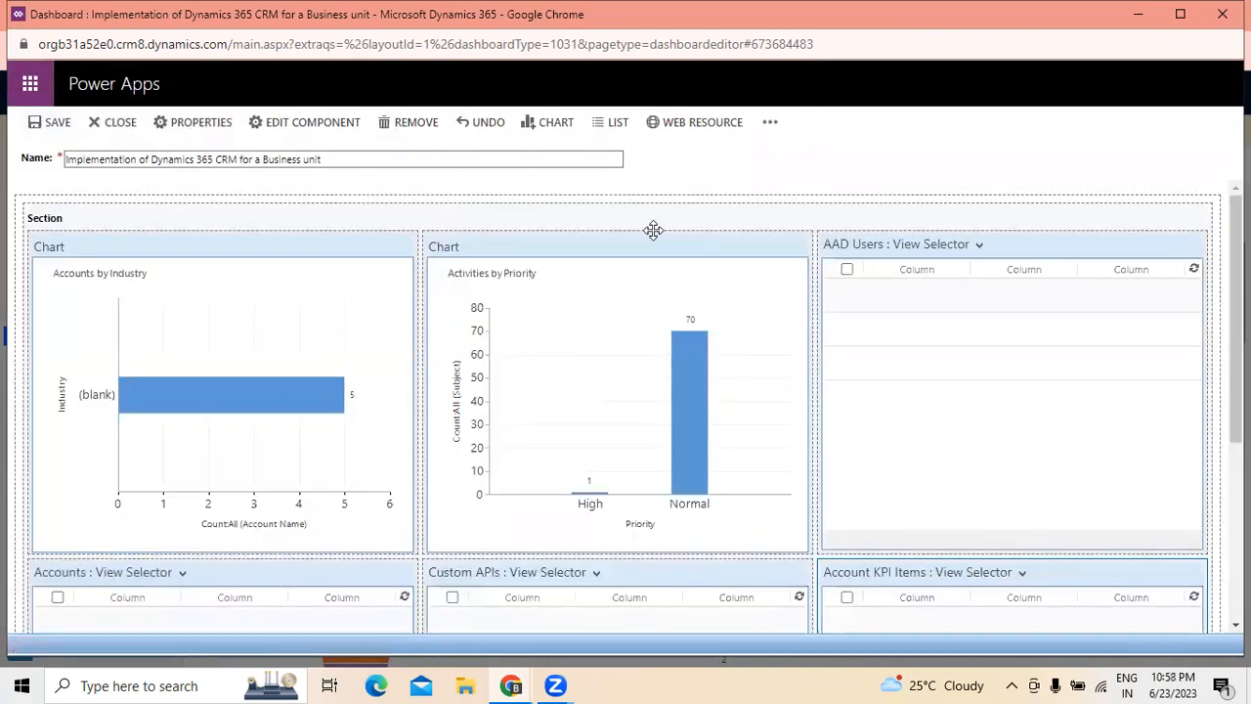
pyautogui.click(769, 124)
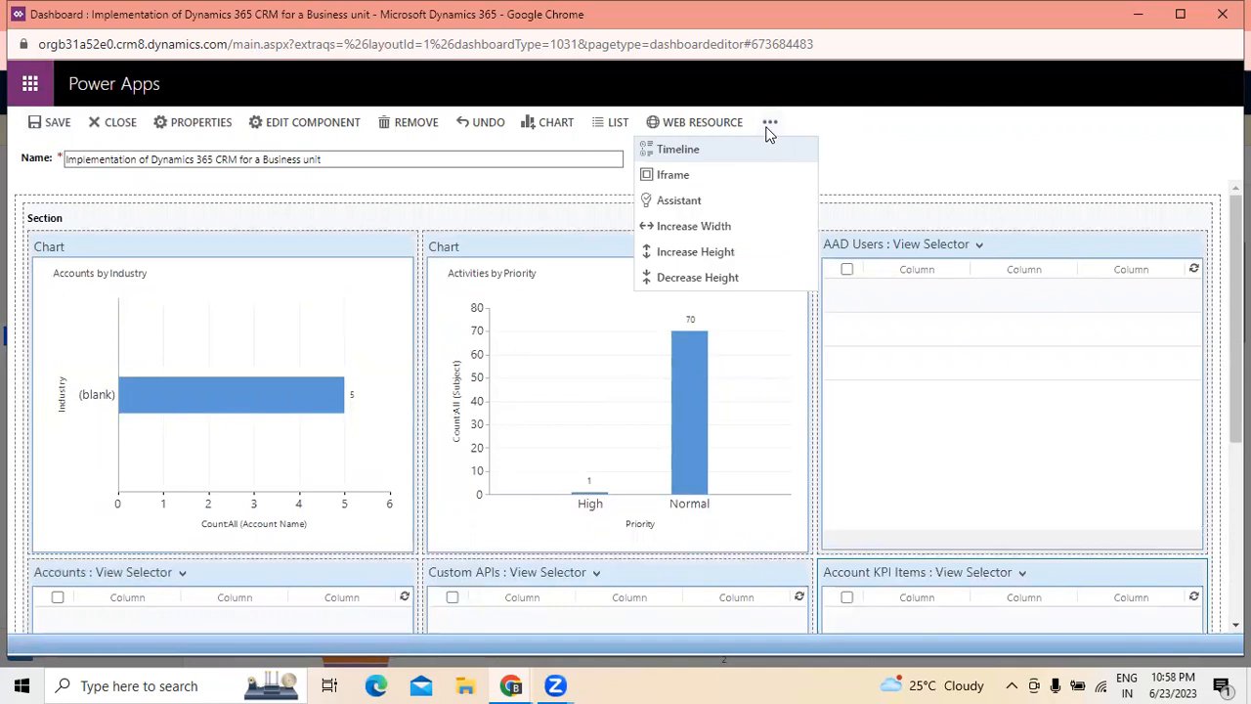
pyautogui.click(894, 131)
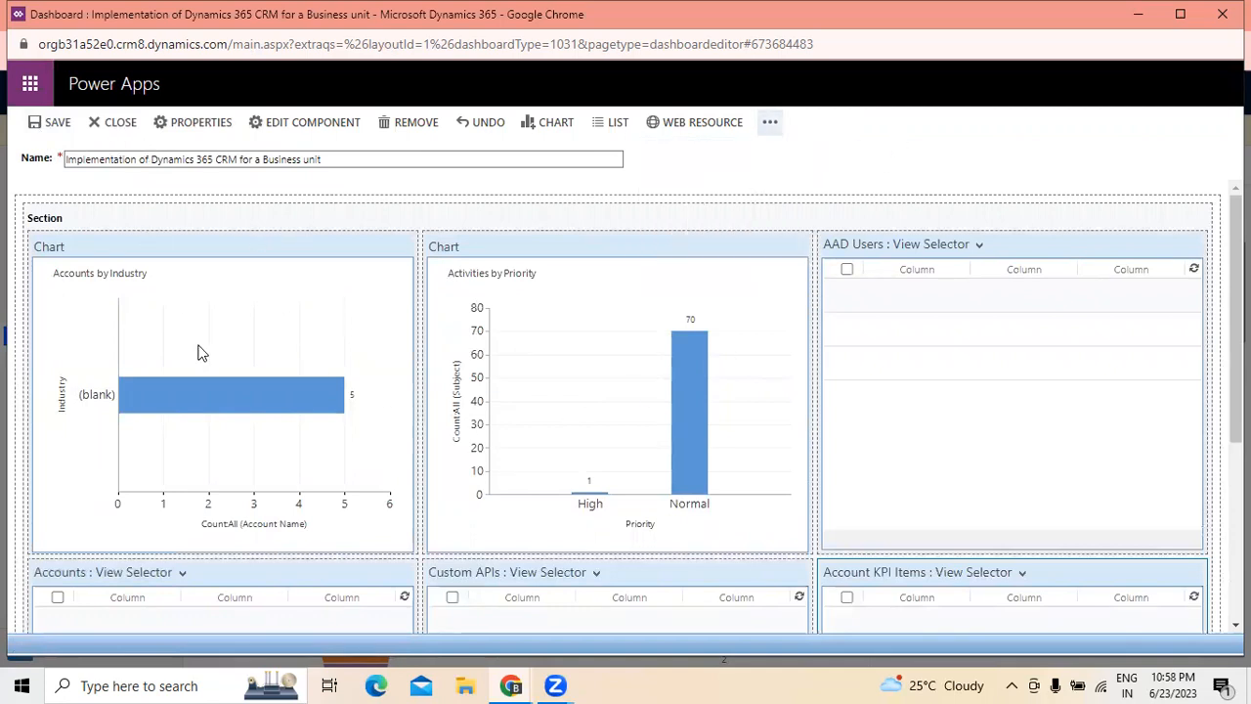
# - Select the outer area enclosing the section and start a new list component with AI Events as the record type
pyautogui.scroll(-4, 678, 524)
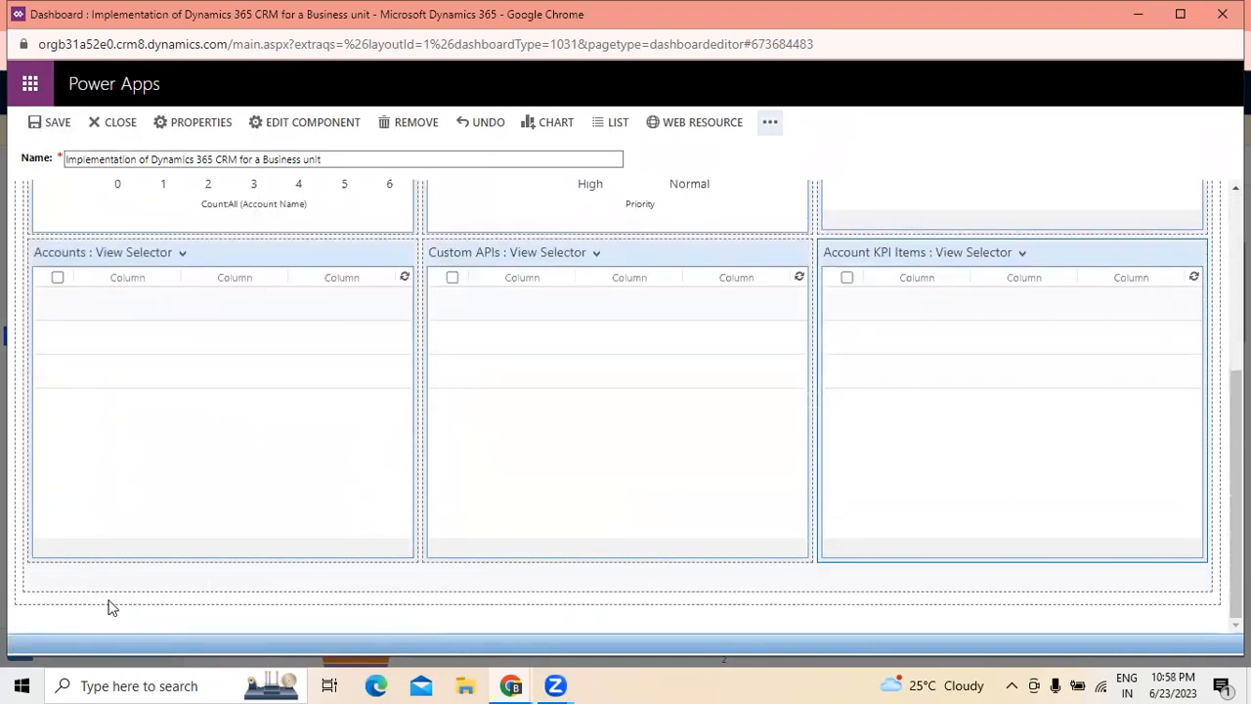
pyautogui.click(418, 600)
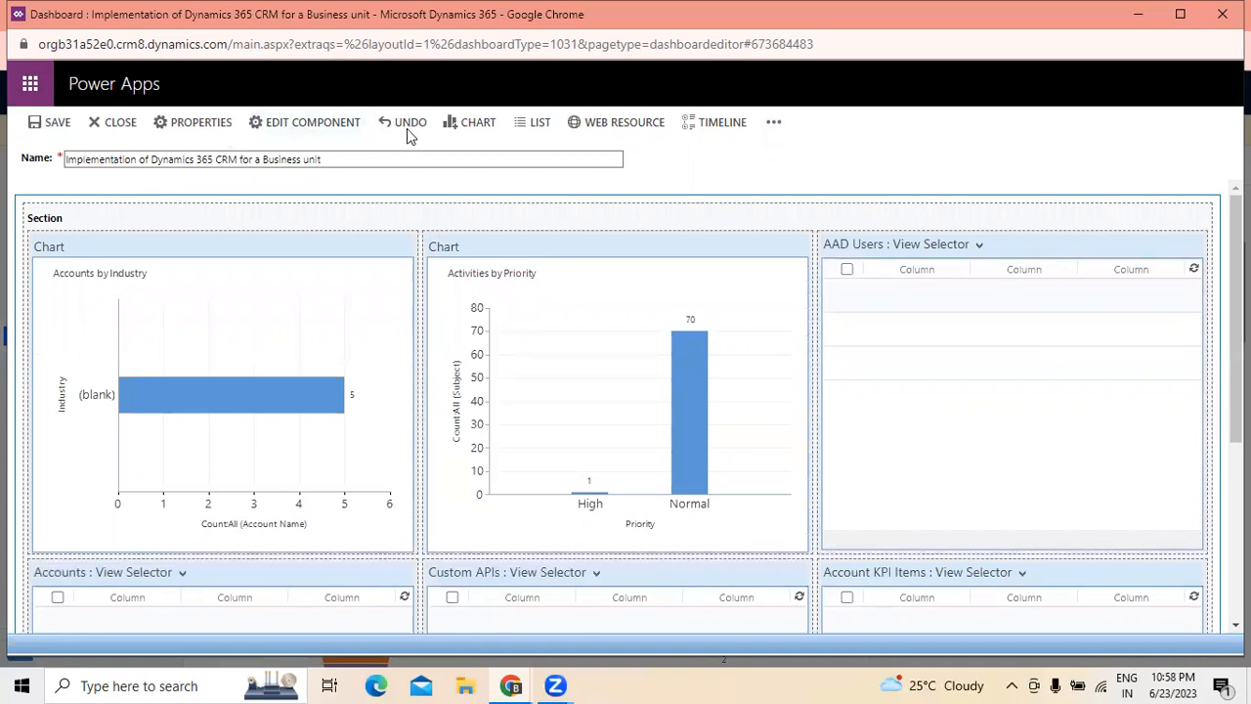
pyautogui.click(532, 125)
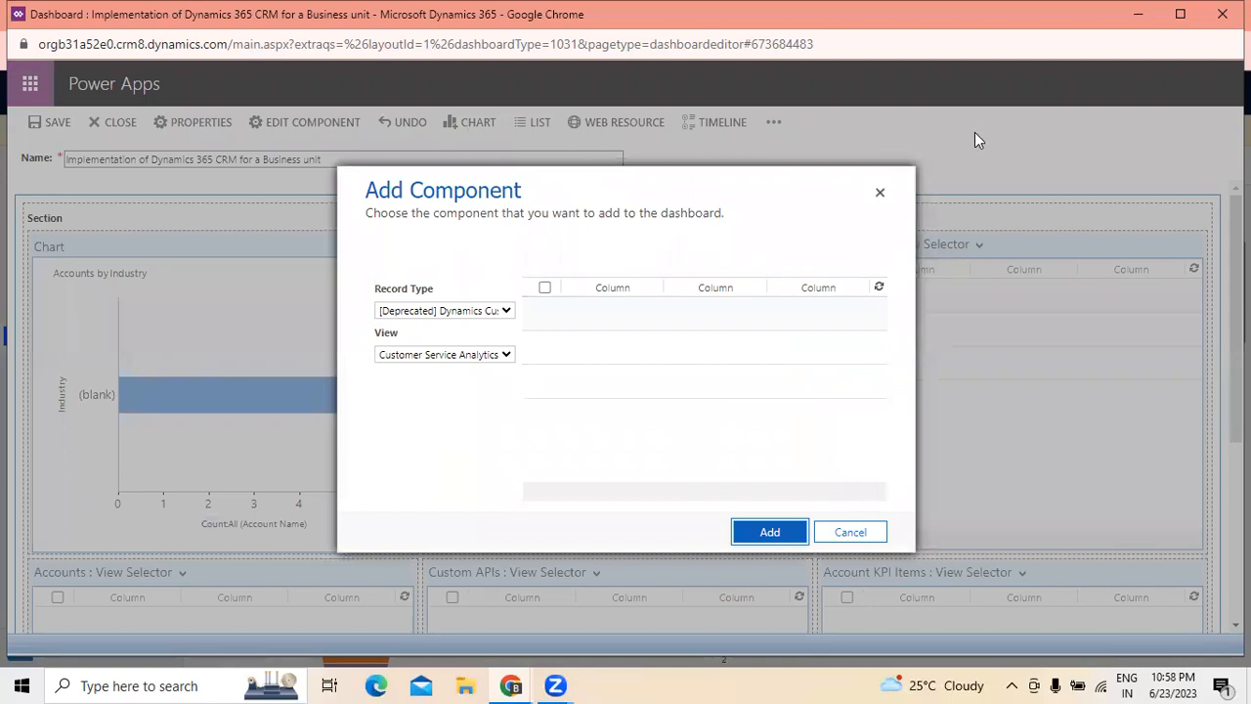
pyautogui.click(507, 313)
pyautogui.scroll(-2, 451, 481)
pyautogui.scroll(-2, 451, 481)
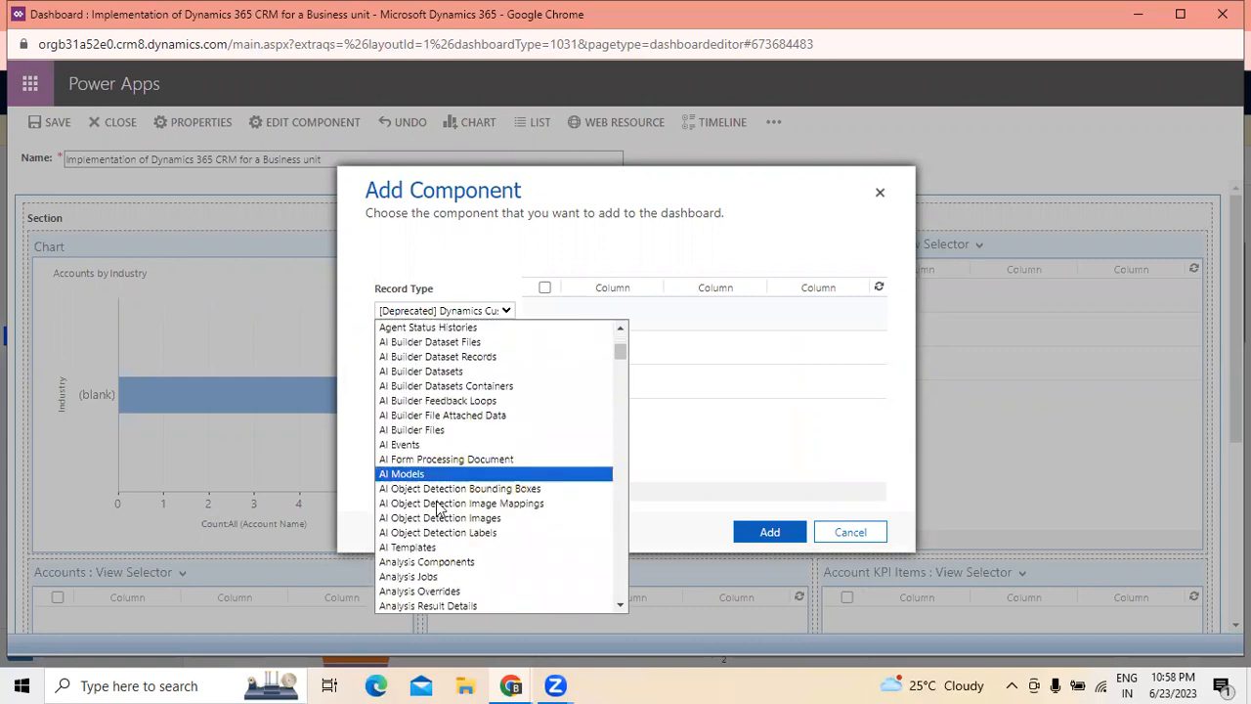
pyautogui.click(435, 437)
# - Select the Active AI Events view, add the list to the dashboard and review the layout
pyautogui.click(489, 355)
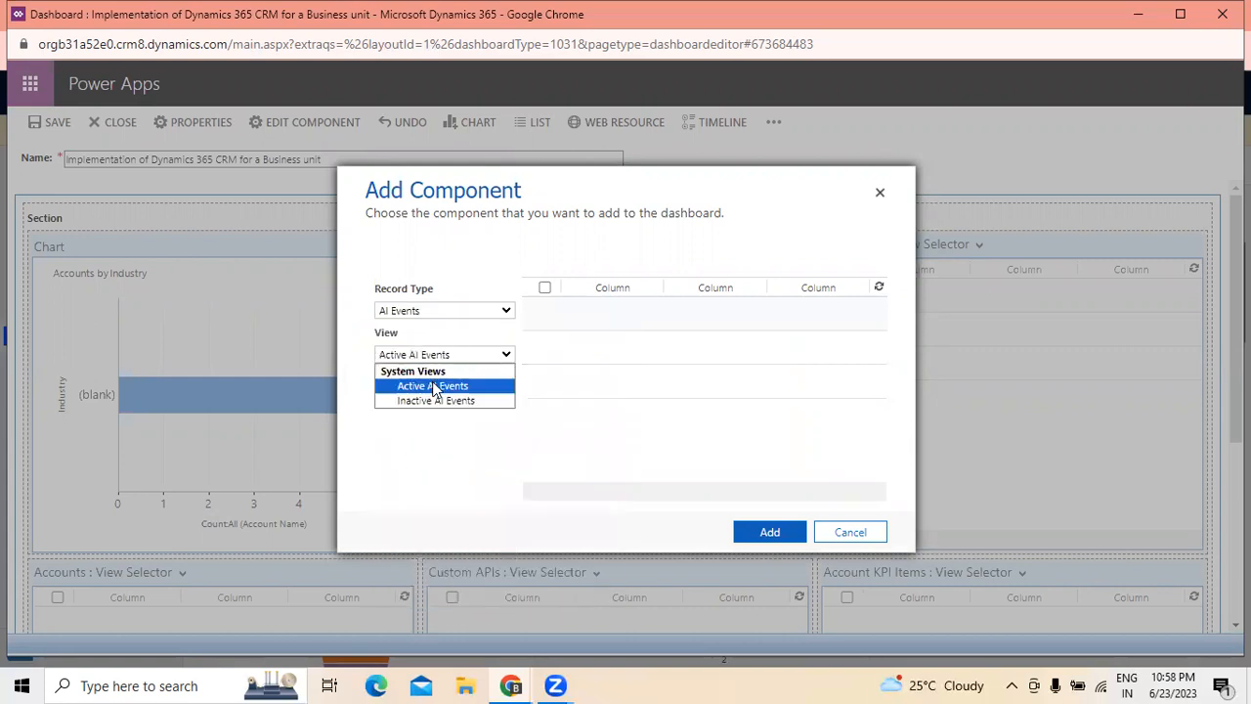
pyautogui.click(435, 385)
pyautogui.click(754, 533)
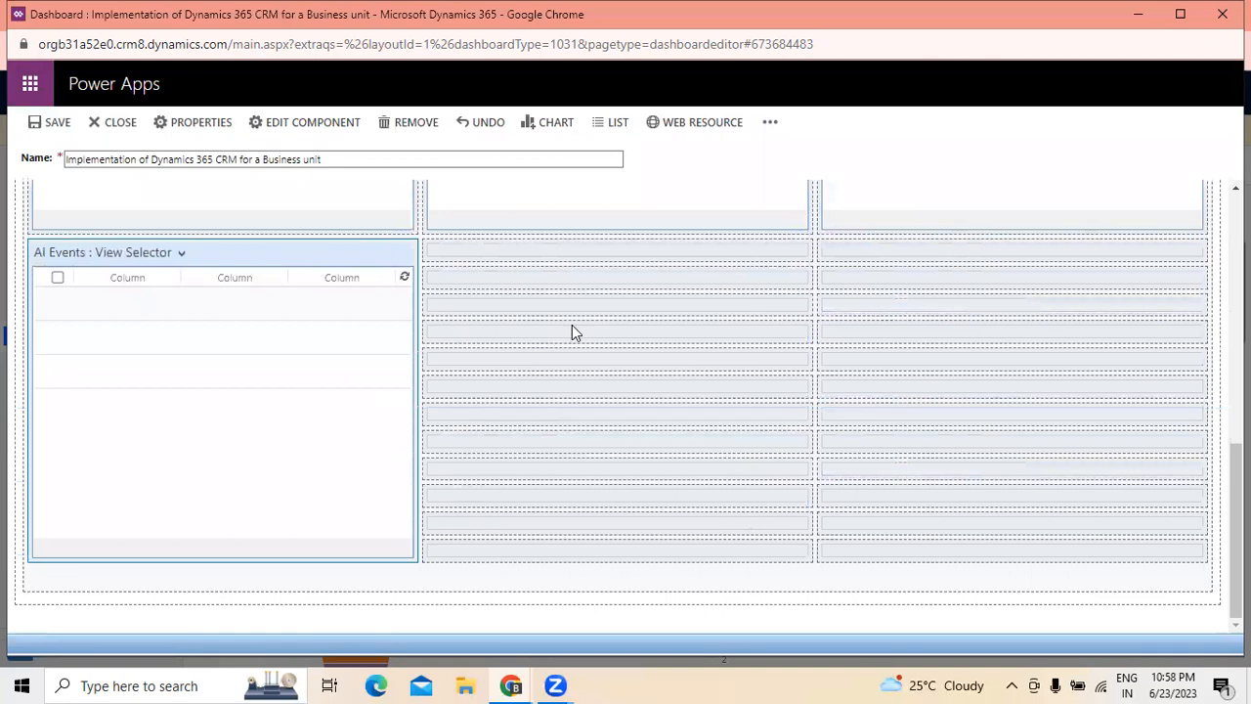
pyautogui.scroll(4, 572, 333)
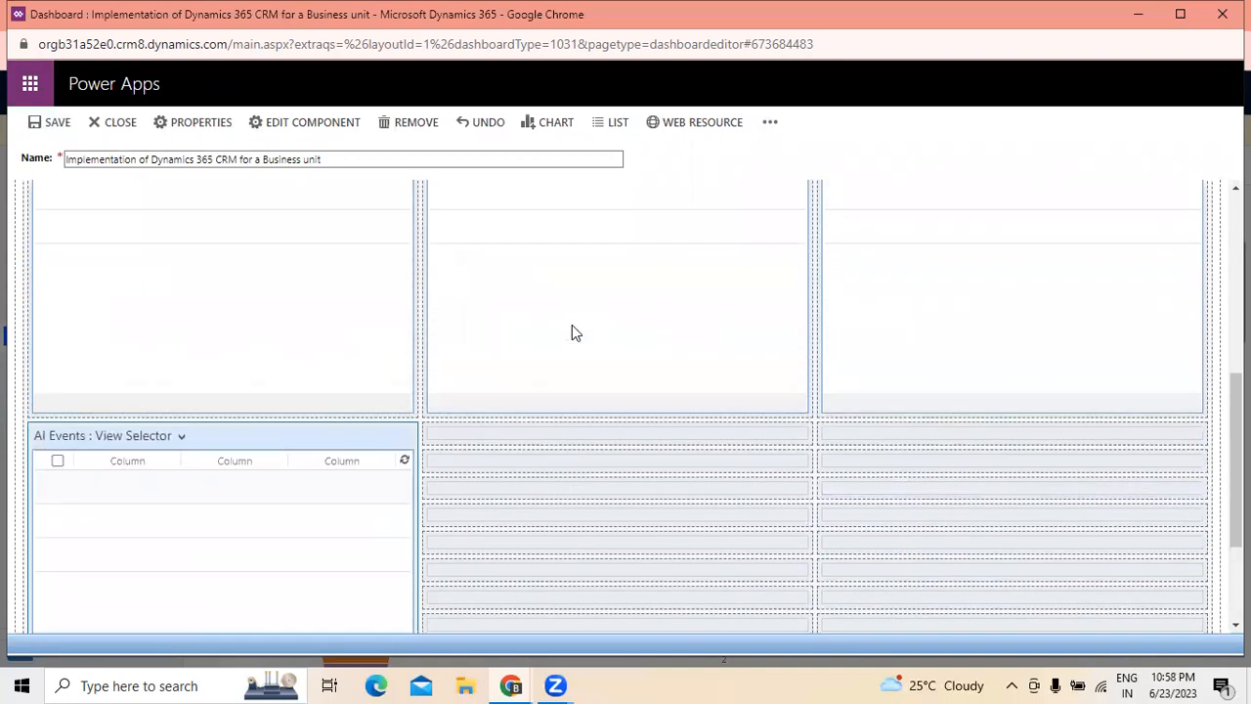
pyautogui.scroll(3, 571, 325)
pyautogui.scroll(-7, 572, 325)
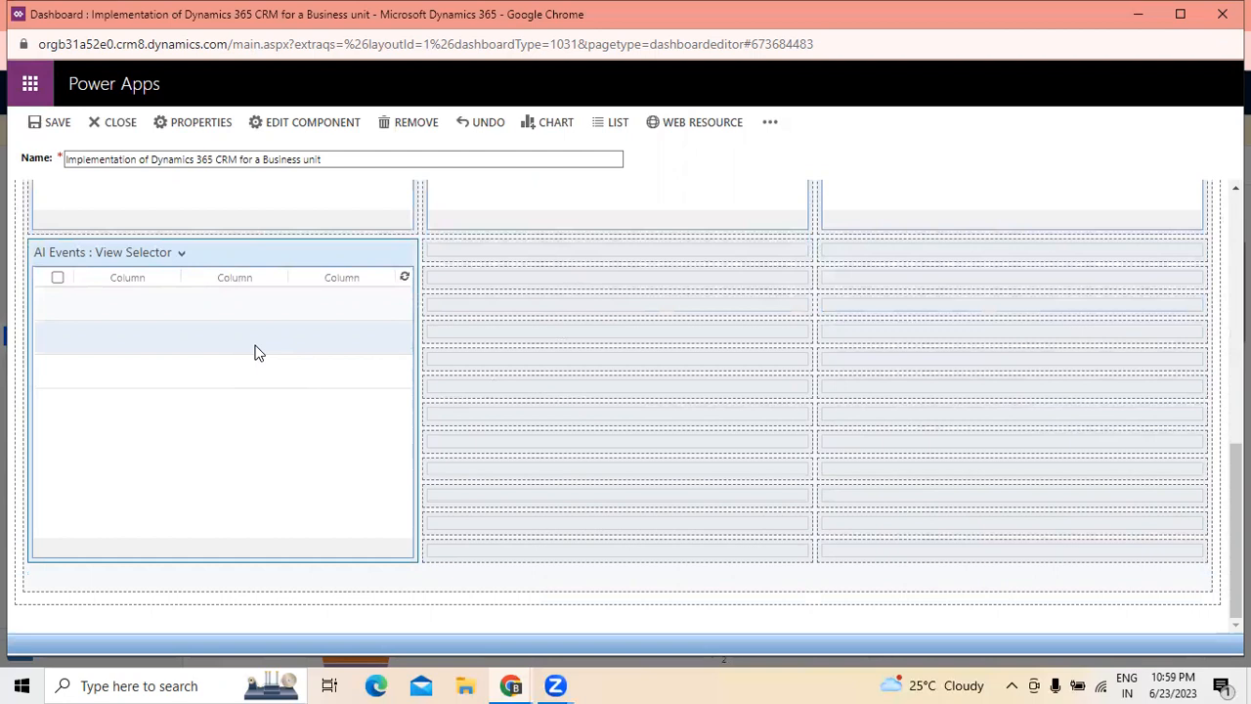
# - Start another list component with App profiles as the record type
pyautogui.click(615, 123)
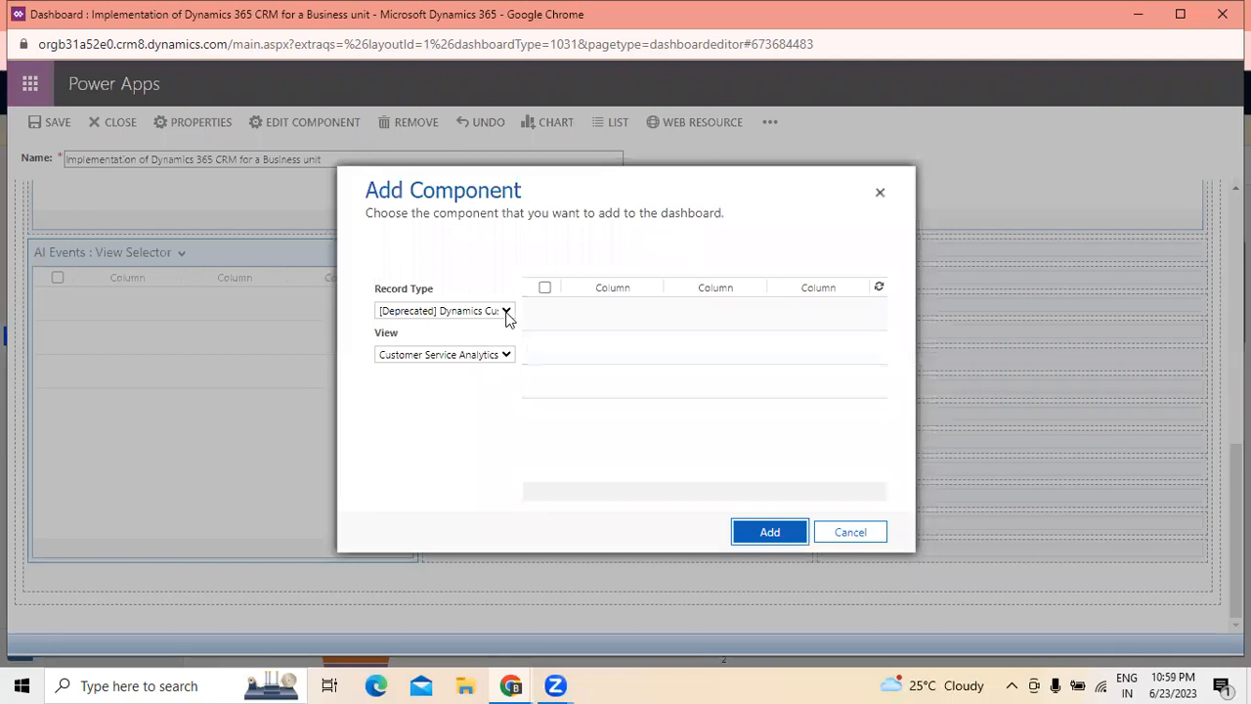
pyautogui.click(507, 313)
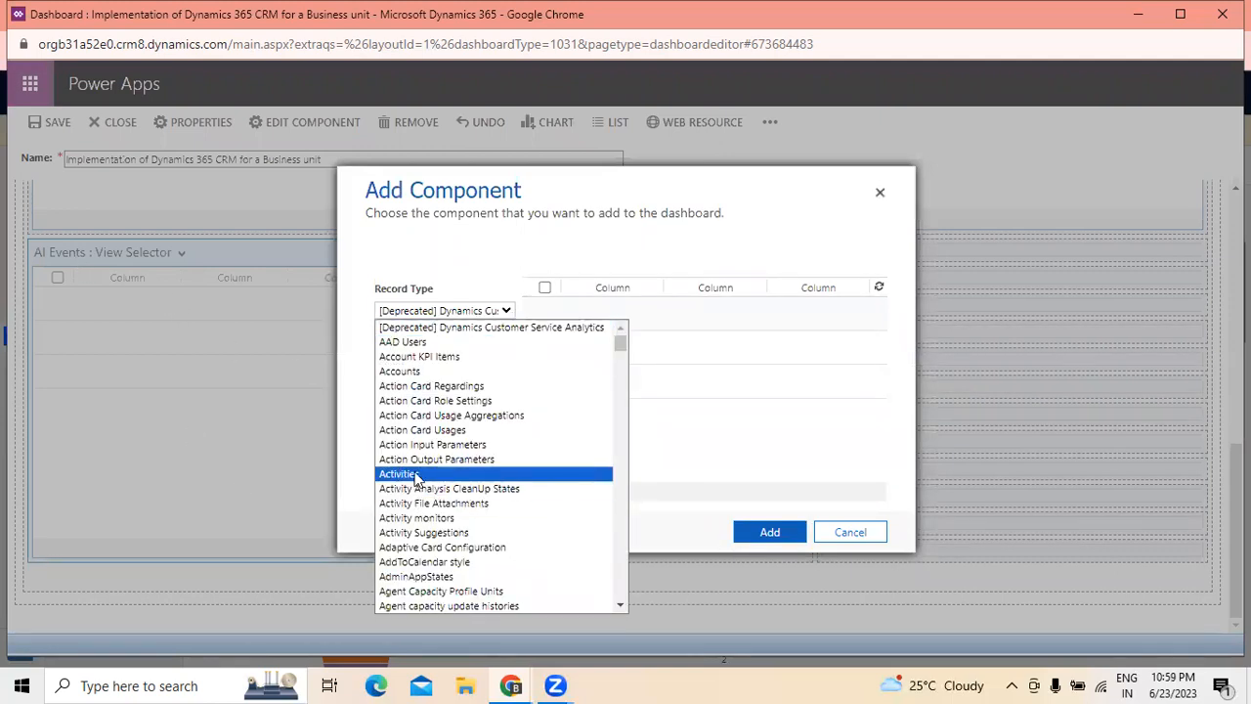
pyautogui.scroll(-3, 415, 476)
pyautogui.scroll(-4, 416, 475)
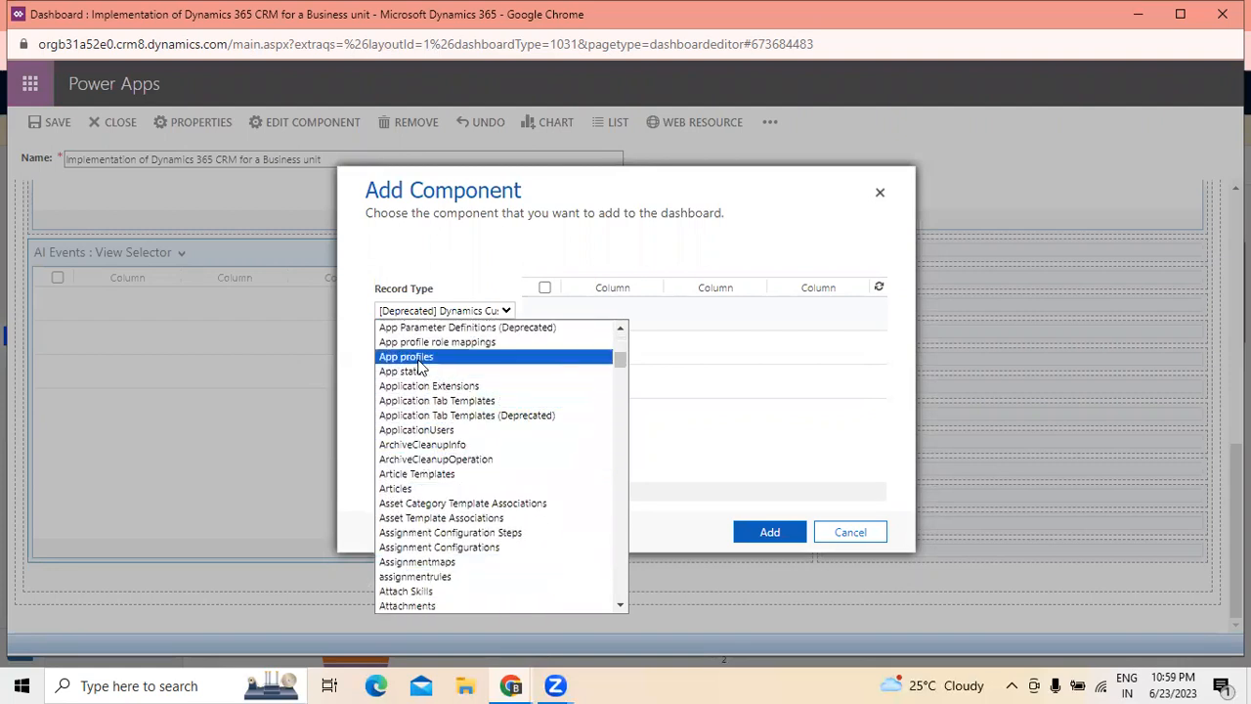
pyautogui.click(411, 355)
# - Select the Active App profiles view, add the list to the dashboard and review the new rows
pyautogui.click(457, 358)
pyautogui.click(452, 385)
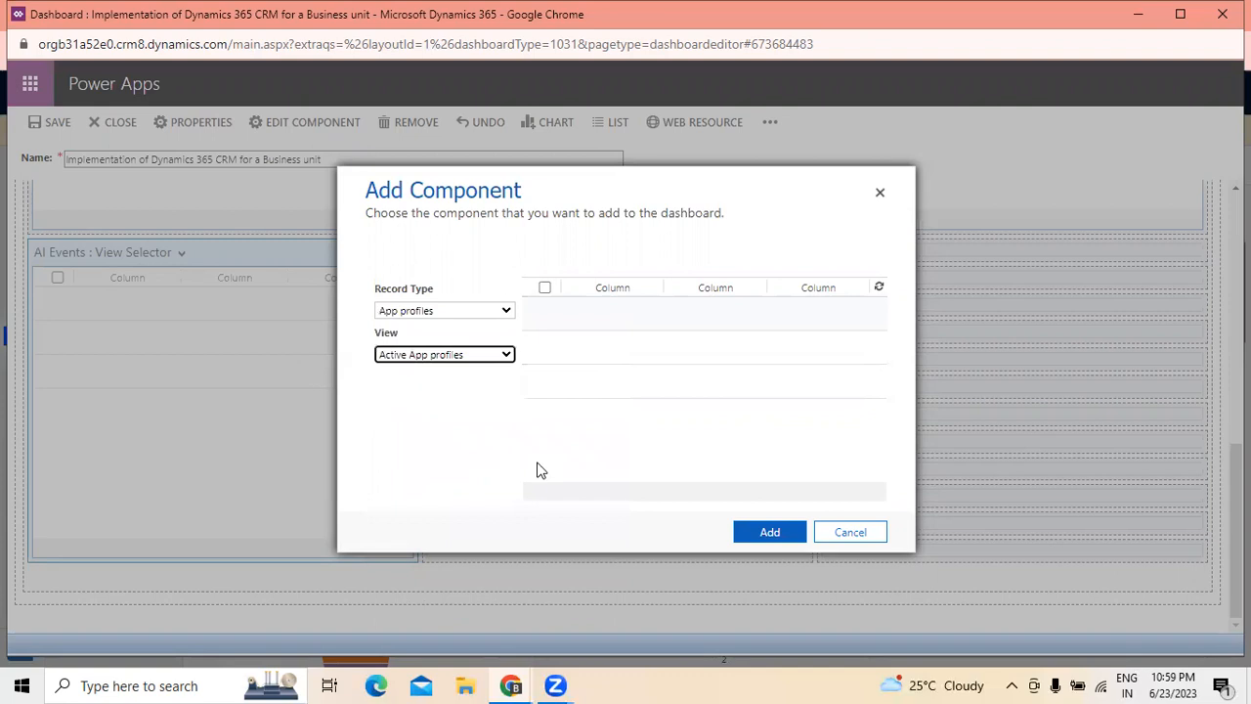
pyautogui.click(759, 545)
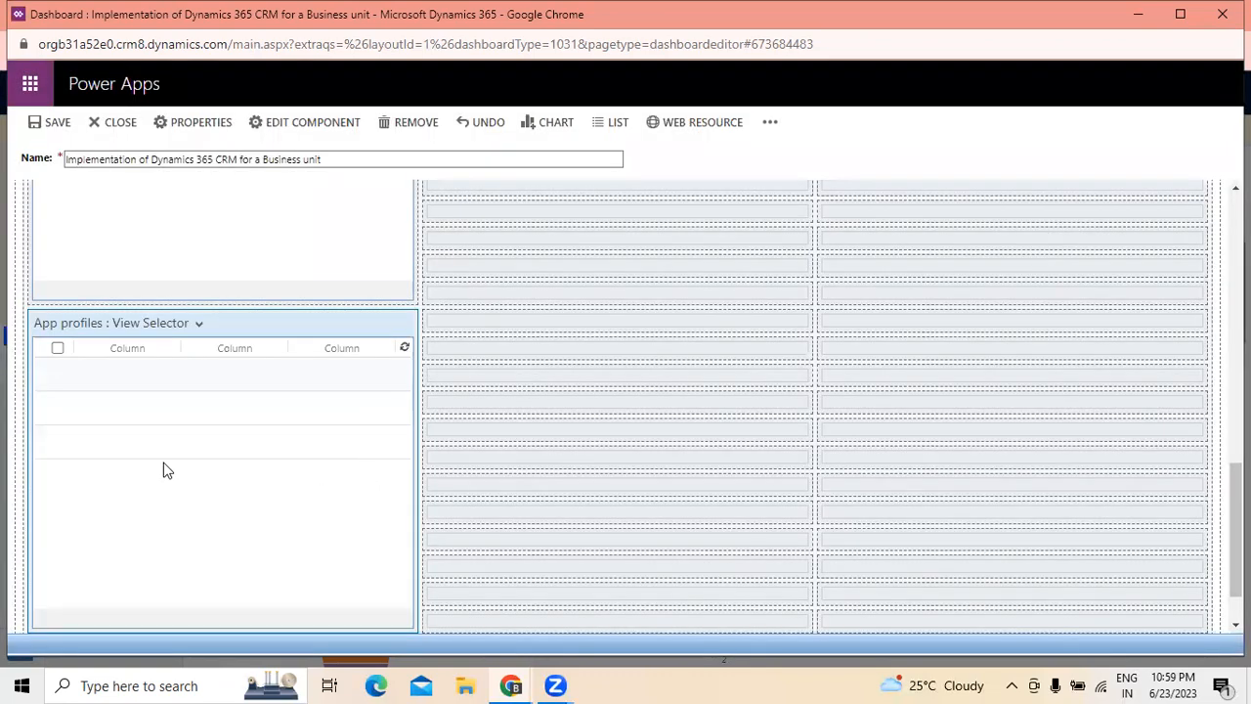
pyautogui.scroll(-1, 164, 463)
pyautogui.scroll(1, 202, 371)
pyautogui.scroll(3, 203, 378)
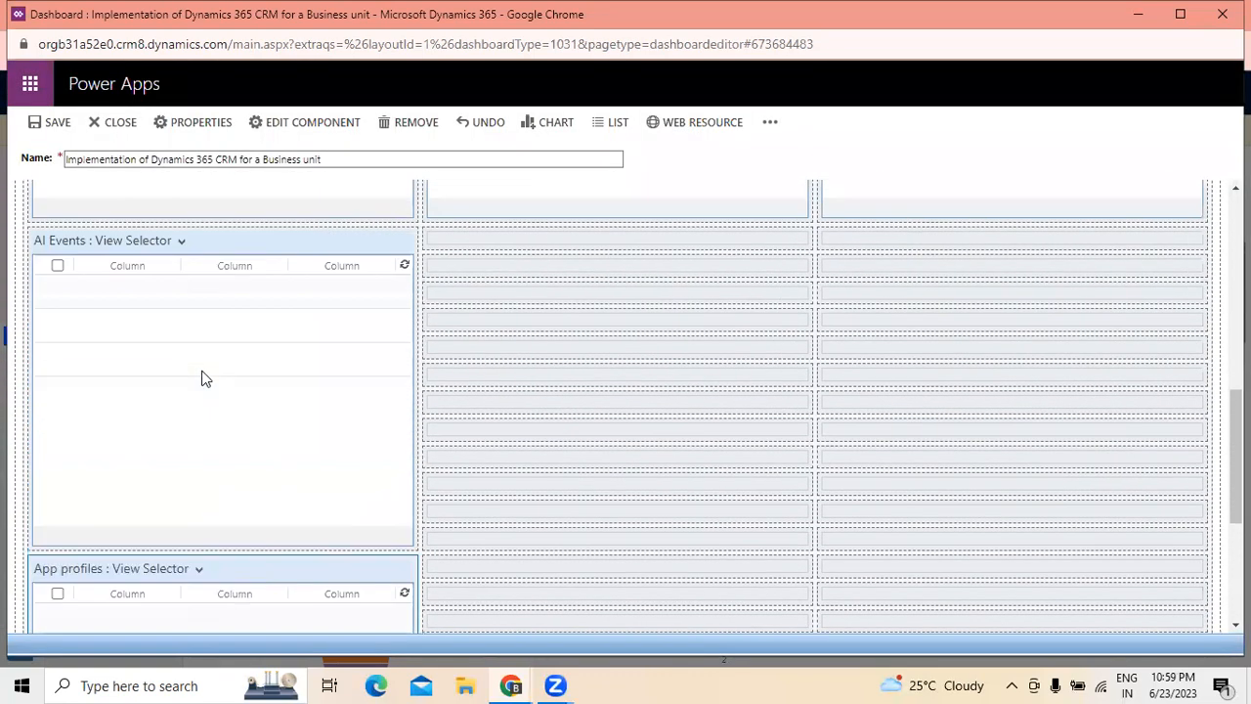
pyautogui.scroll(-4, 202, 377)
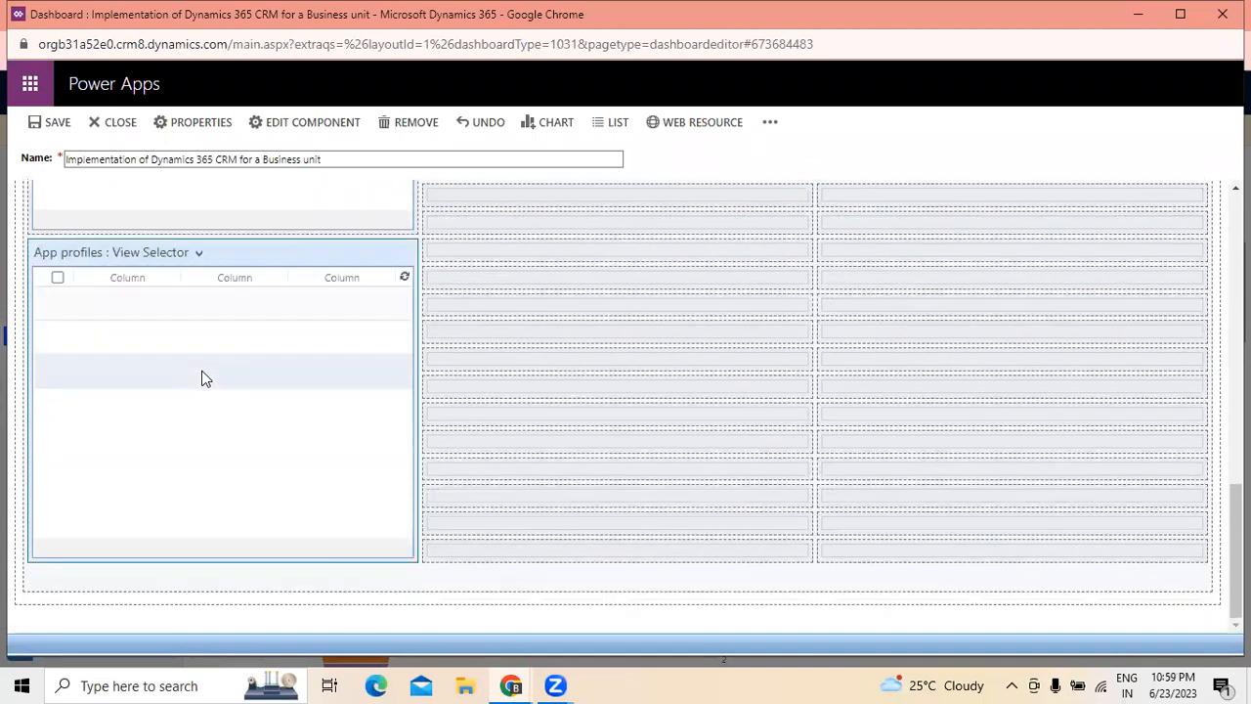
pyautogui.scroll(5, 205, 378)
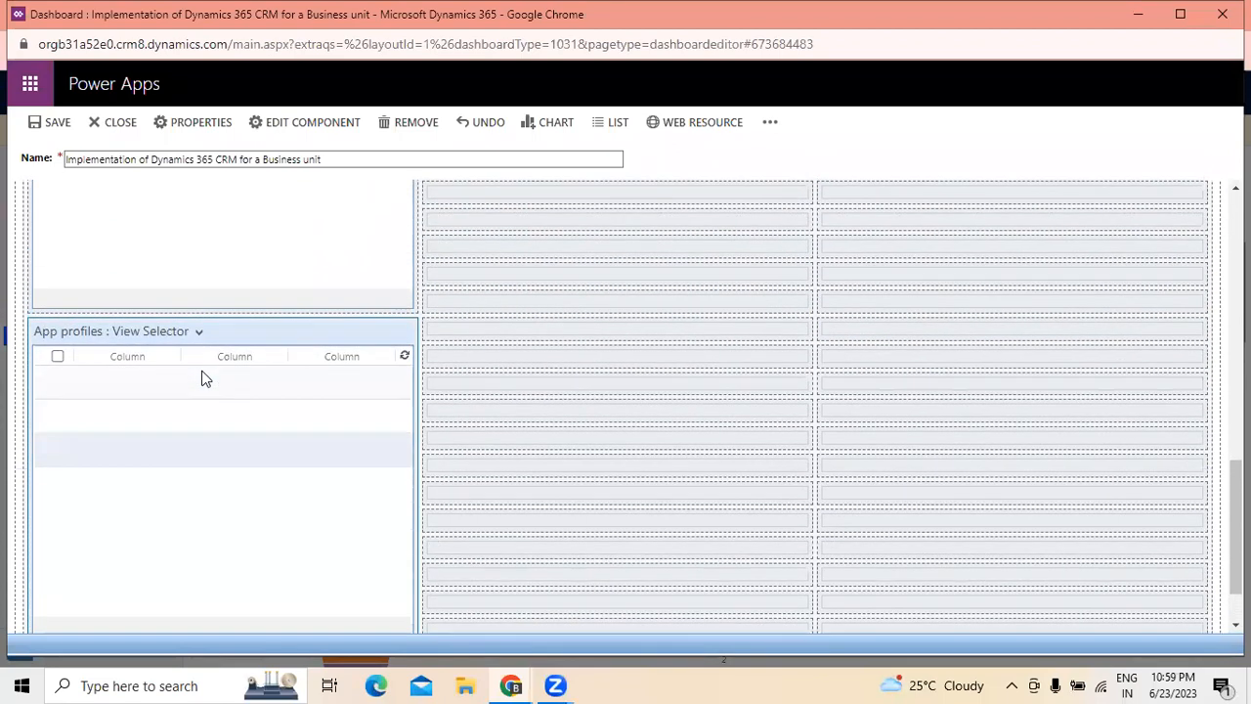
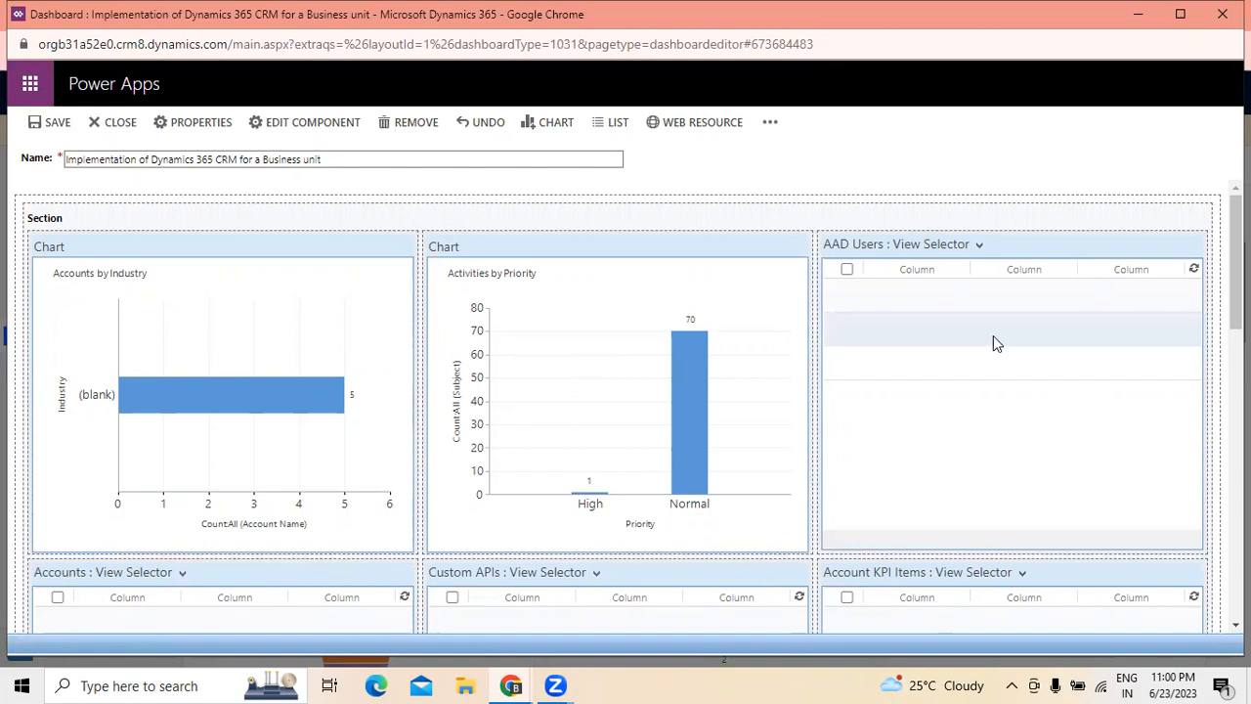
# - Review the charts, lists and empty cells throughout the dashboard layout, selecting the section that encloses them
pyautogui.scroll(-2, 991, 343)
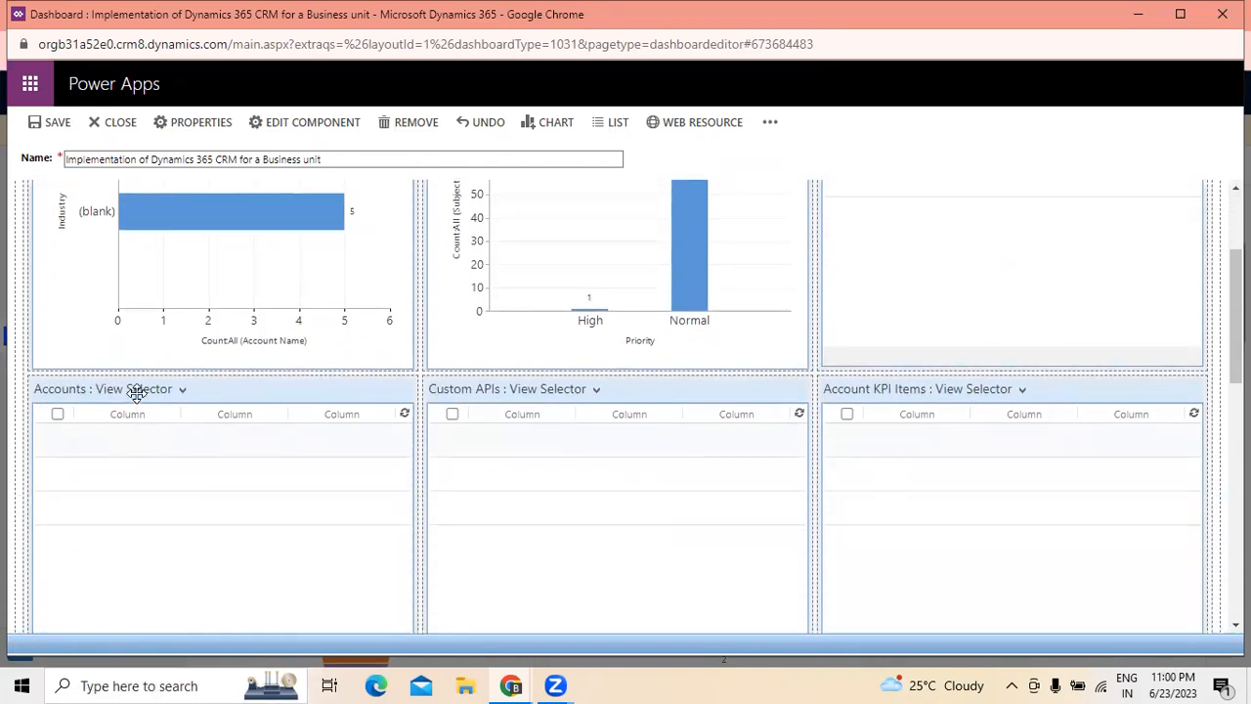
pyautogui.scroll(2, 137, 391)
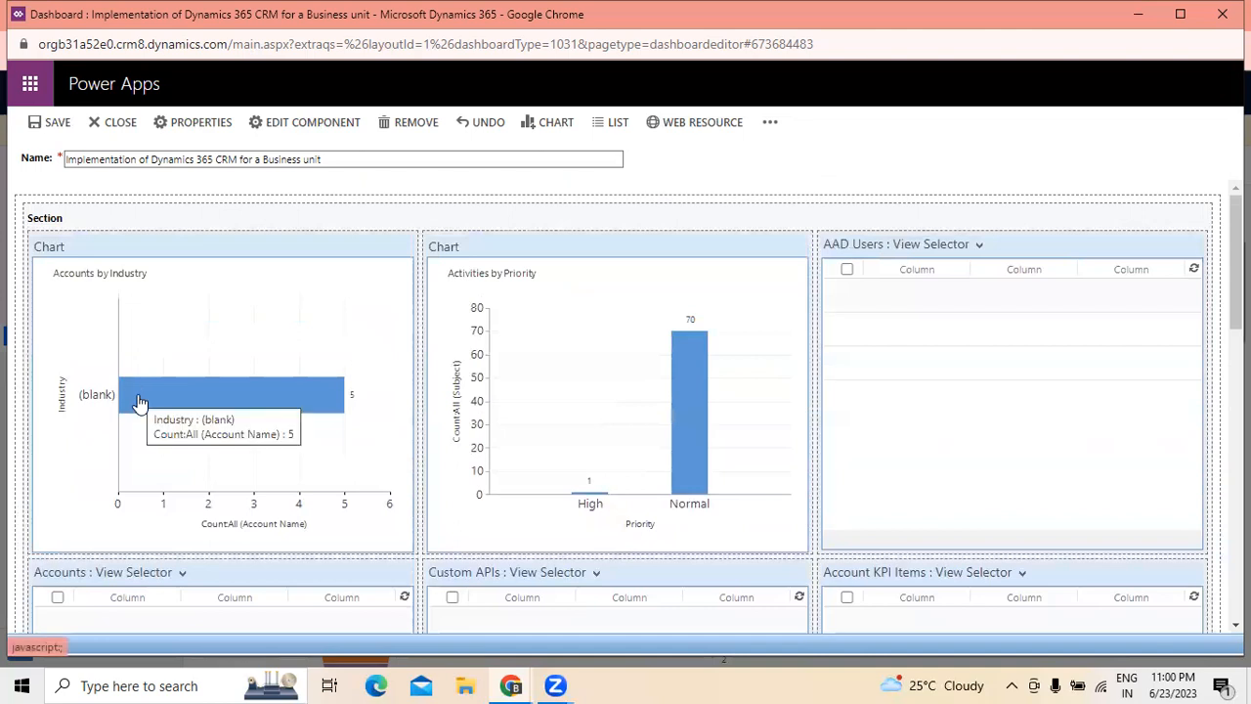
pyautogui.scroll(-3, 469, 470)
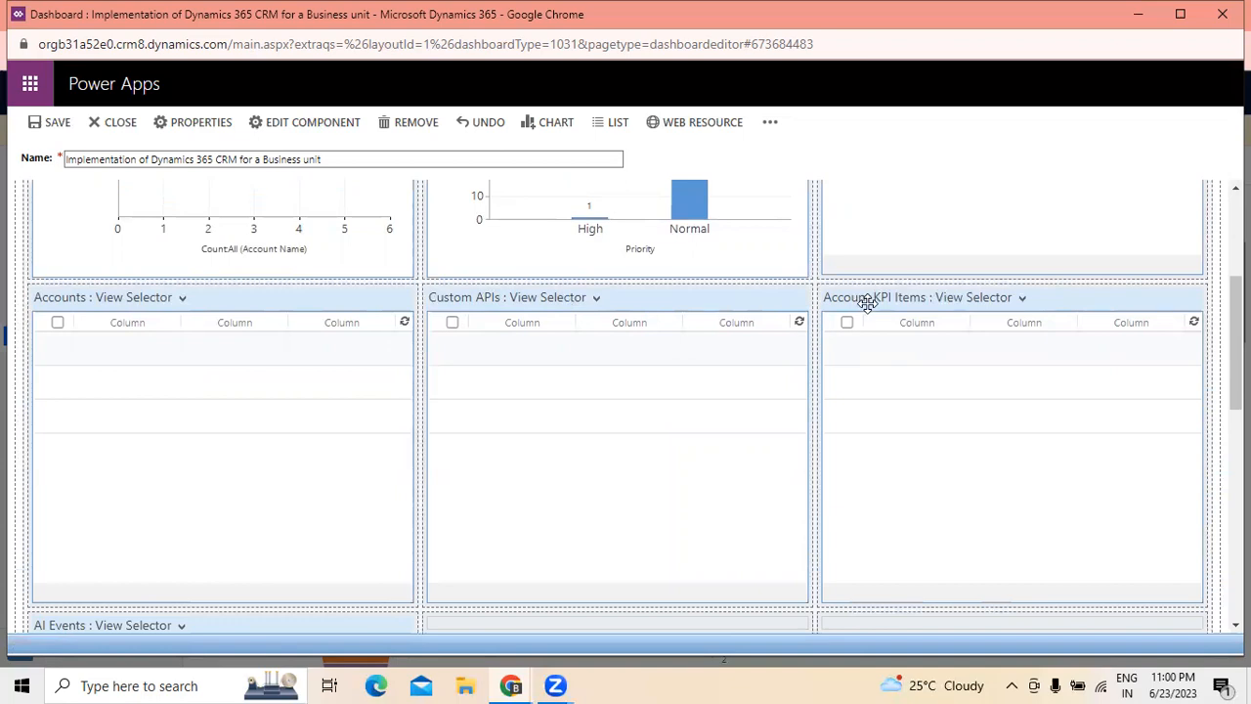
pyautogui.scroll(-4, 867, 303)
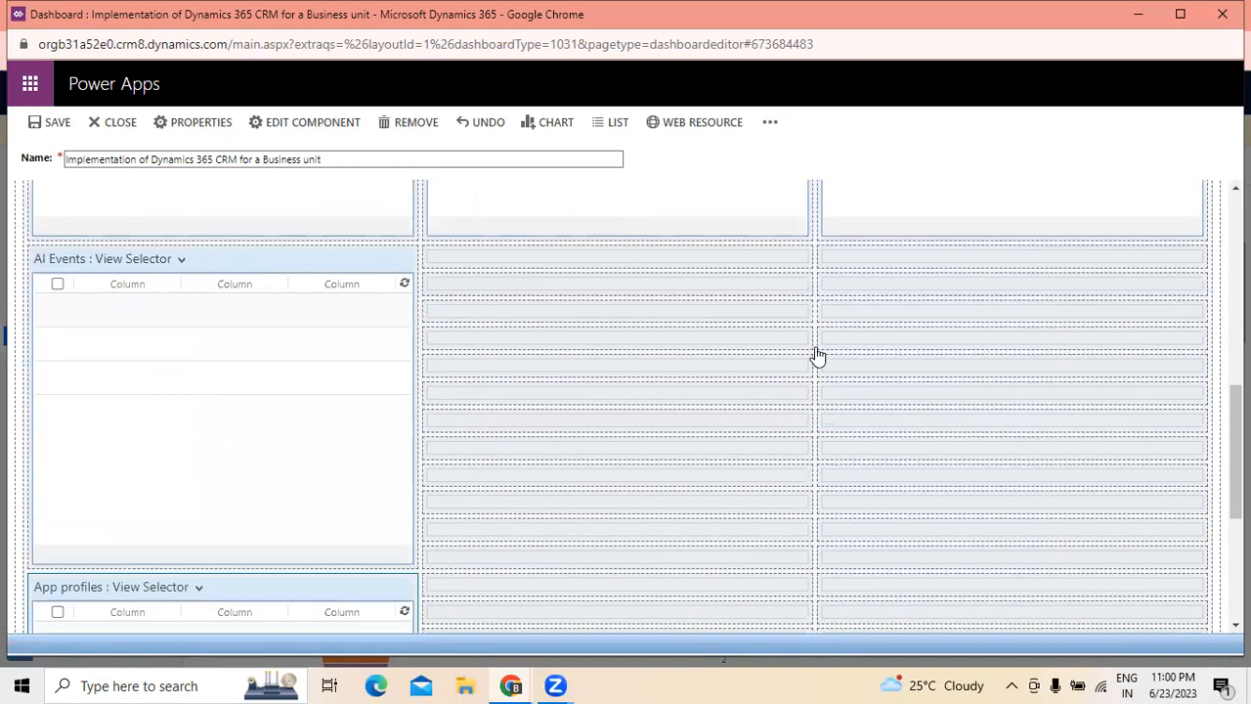
pyautogui.scroll(2, 817, 355)
pyautogui.click(459, 442)
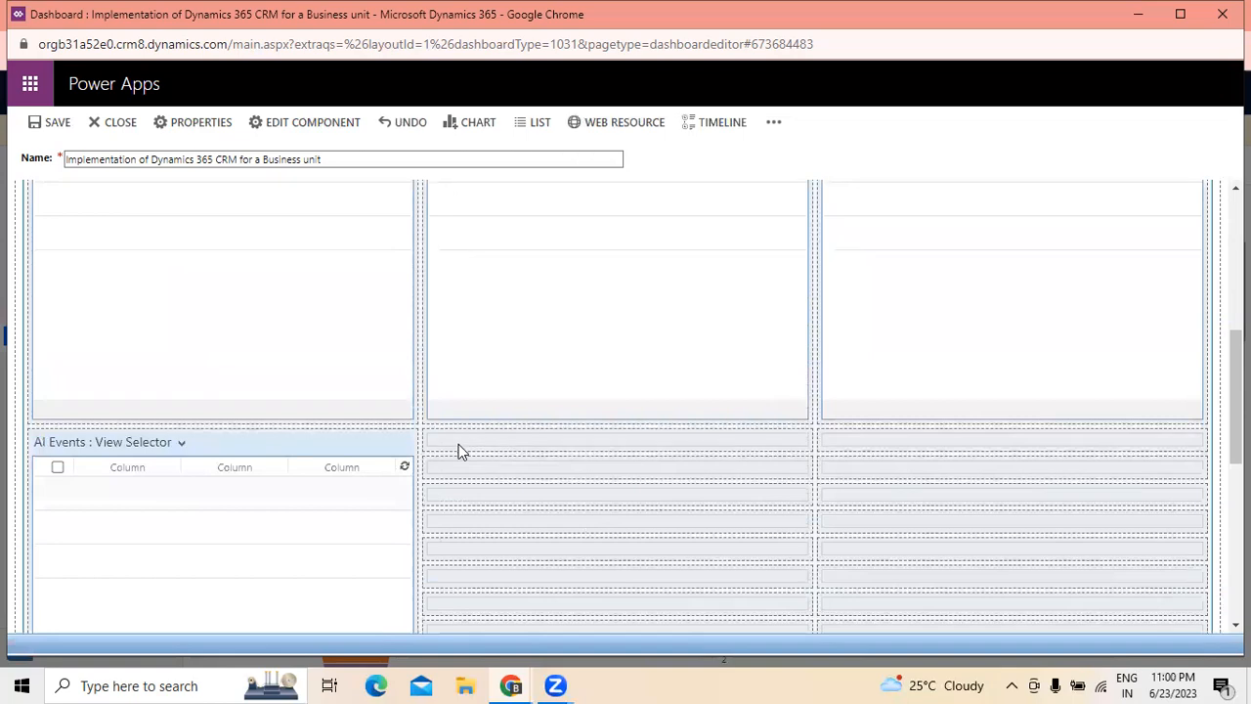
pyautogui.scroll(-2, 73, 482)
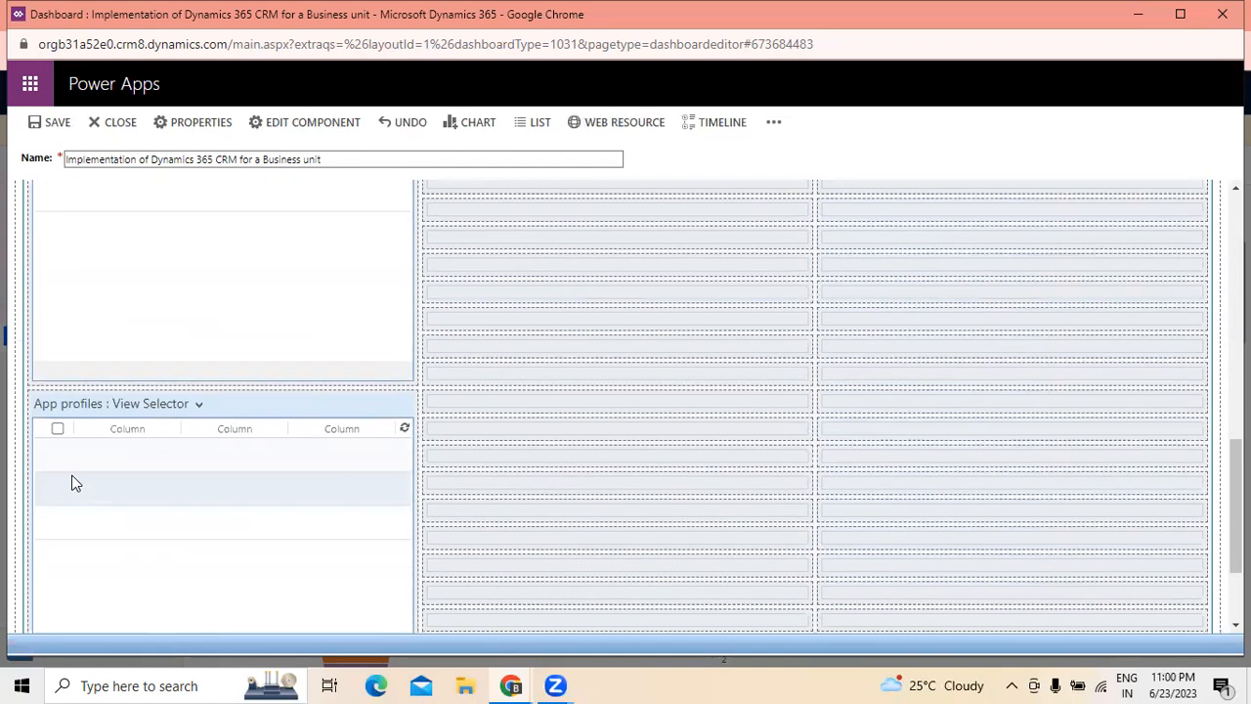
pyautogui.scroll(-2, 66, 474)
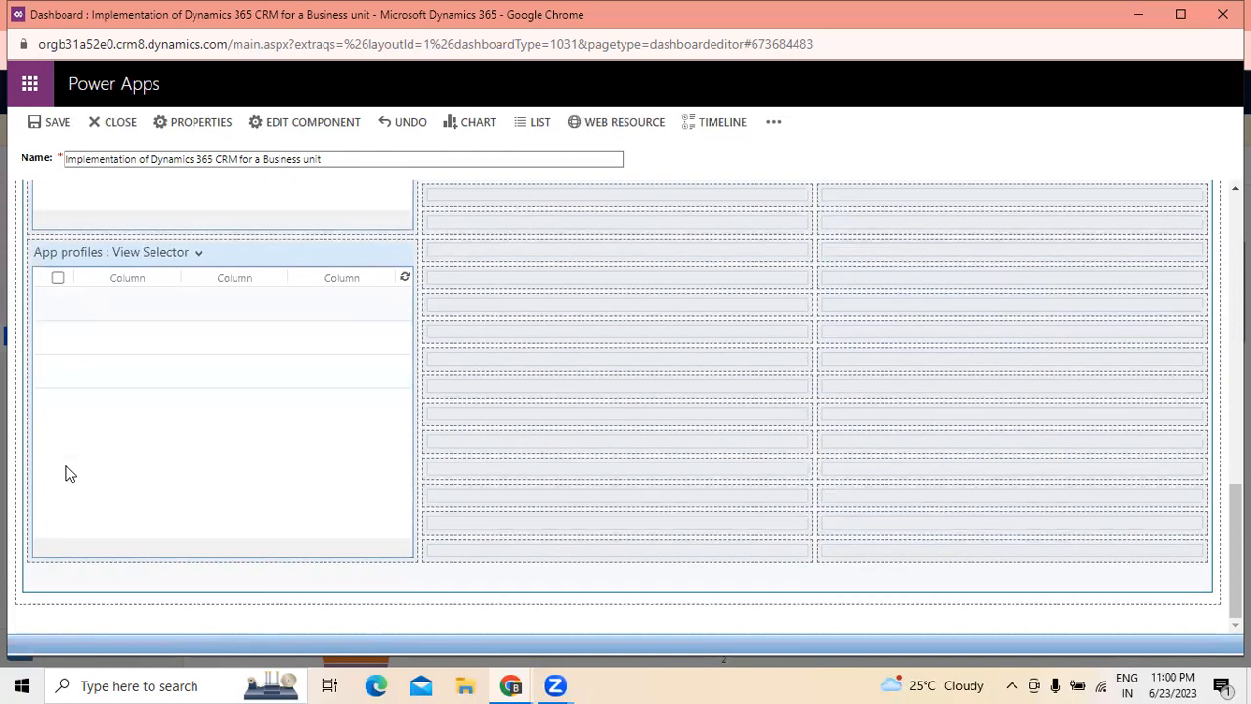
pyautogui.scroll(10, 66, 474)
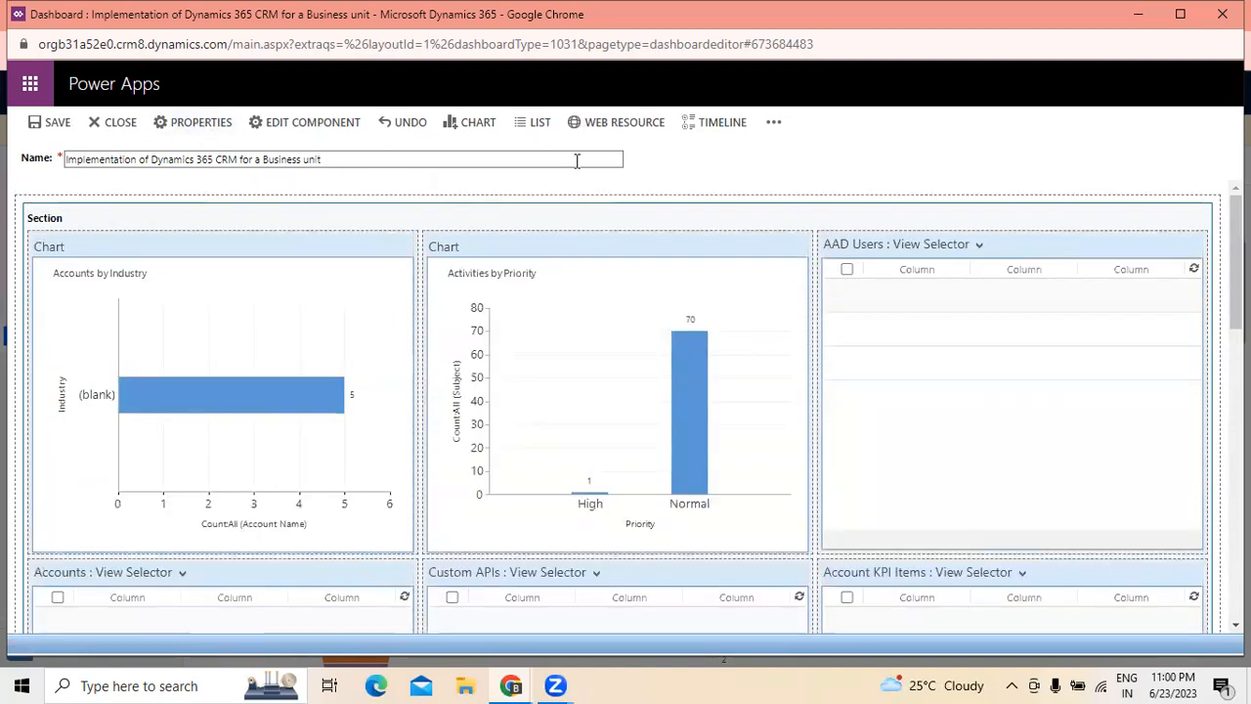
pyautogui.click(478, 124)
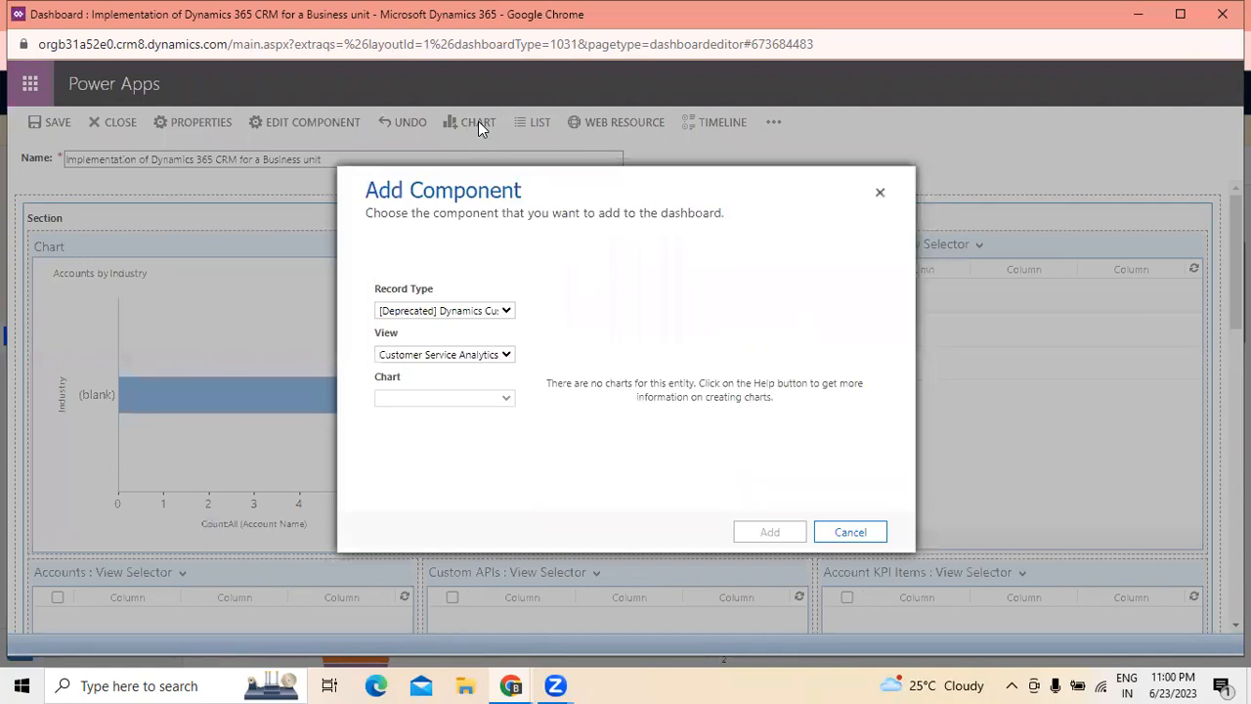
pyautogui.click(493, 312)
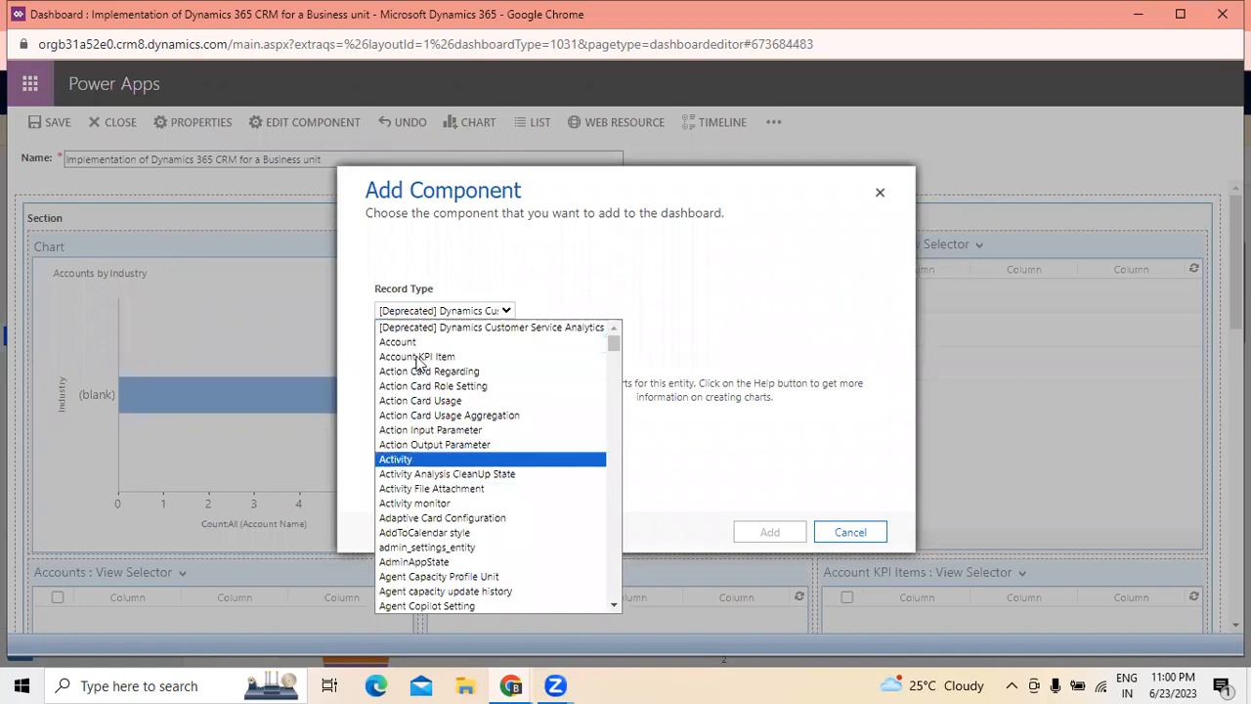
pyautogui.click(880, 195)
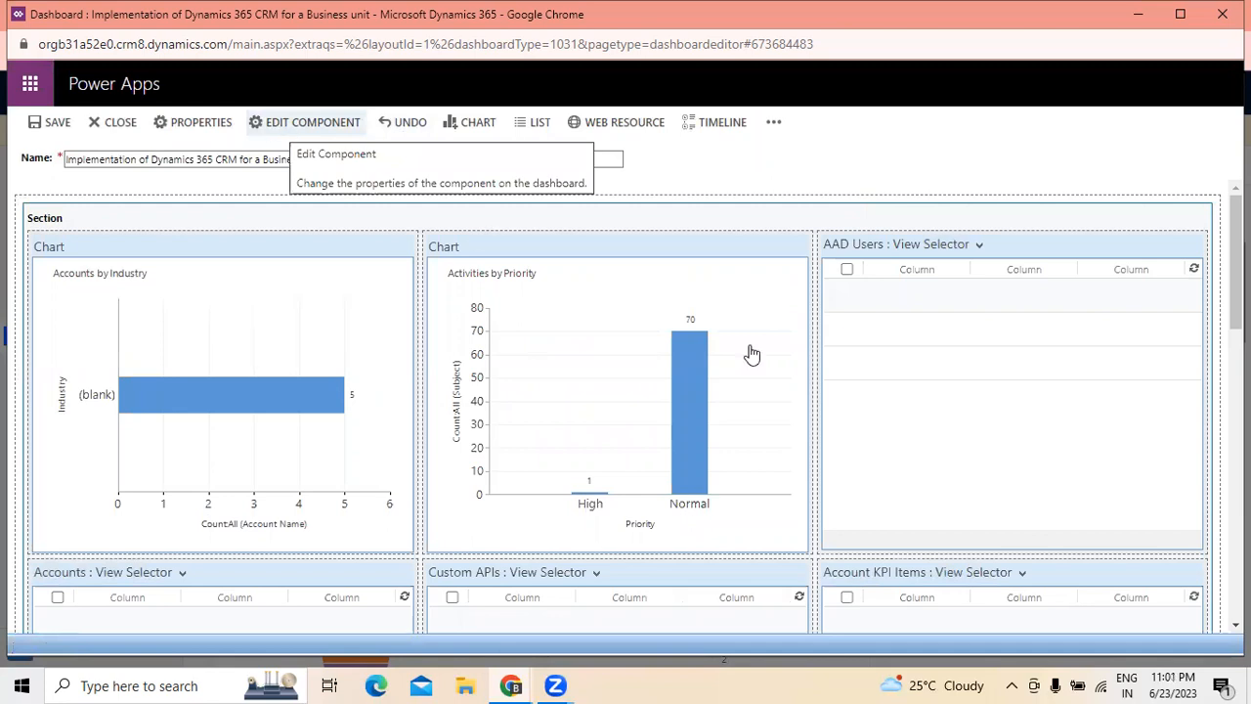
# - Examine the section's properties and the dashboard's properties, closing both dialogs without changing any settings
pyautogui.click(328, 125)
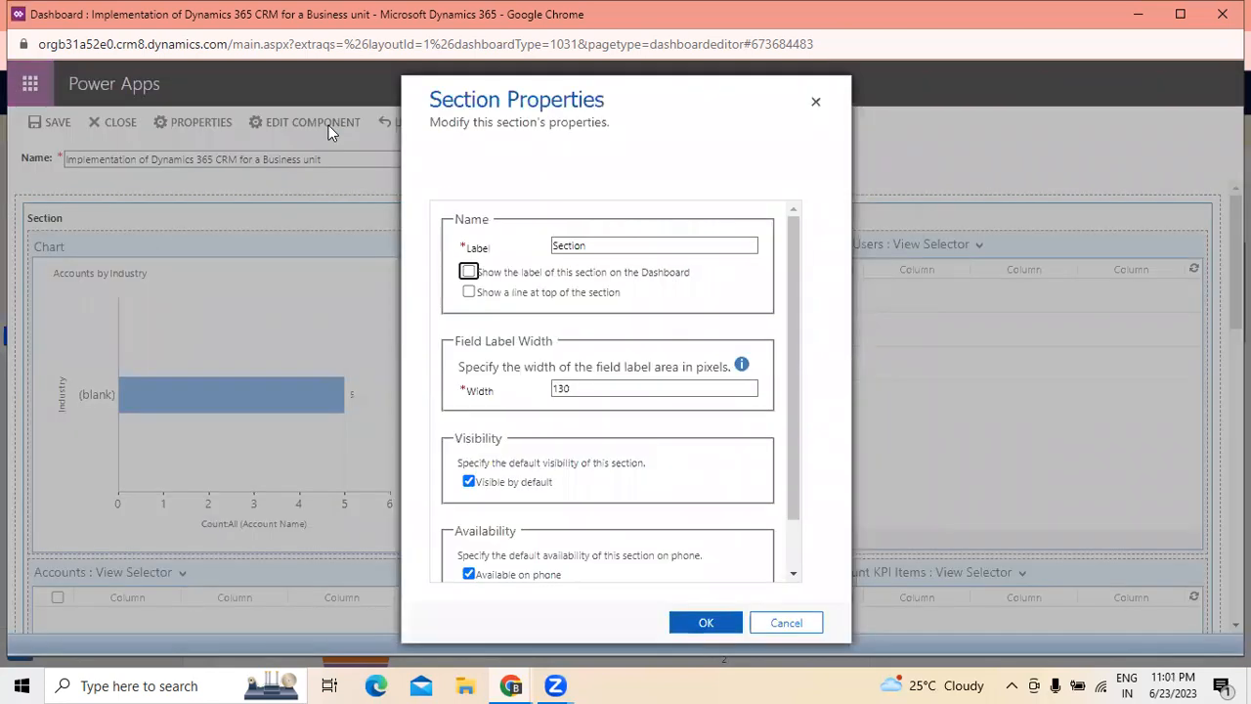
pyautogui.scroll(-1, 625, 365)
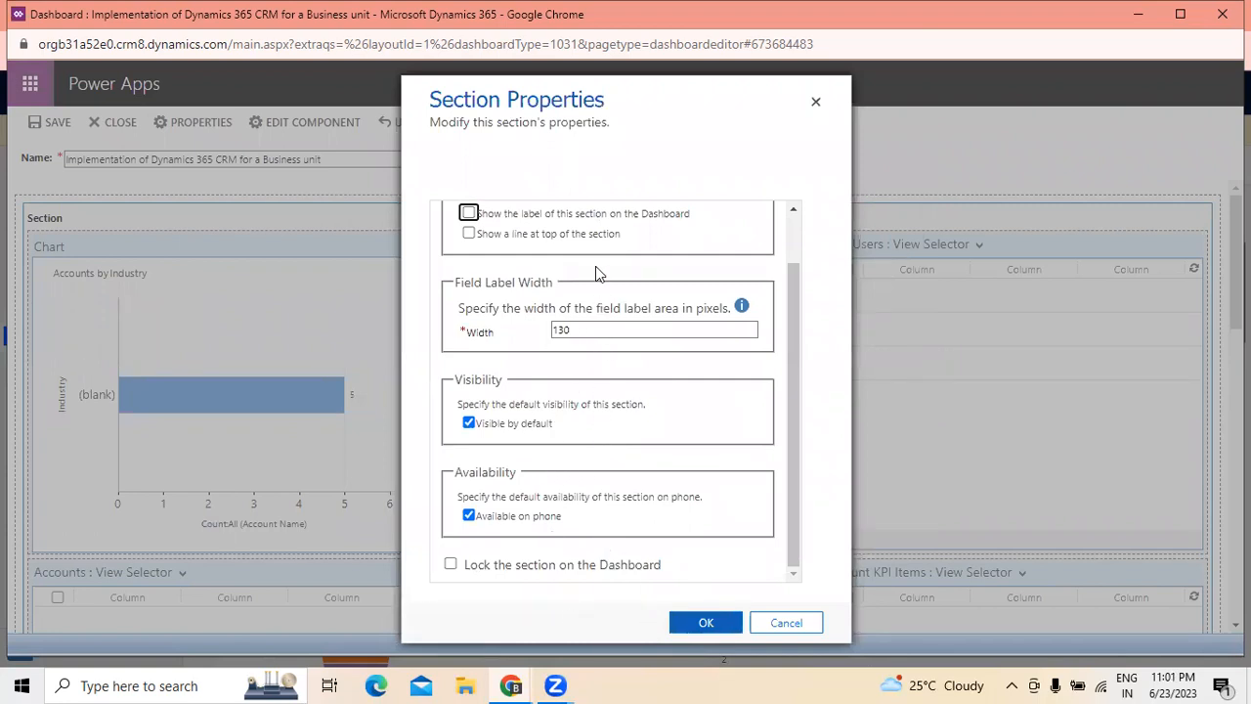
pyautogui.click(814, 102)
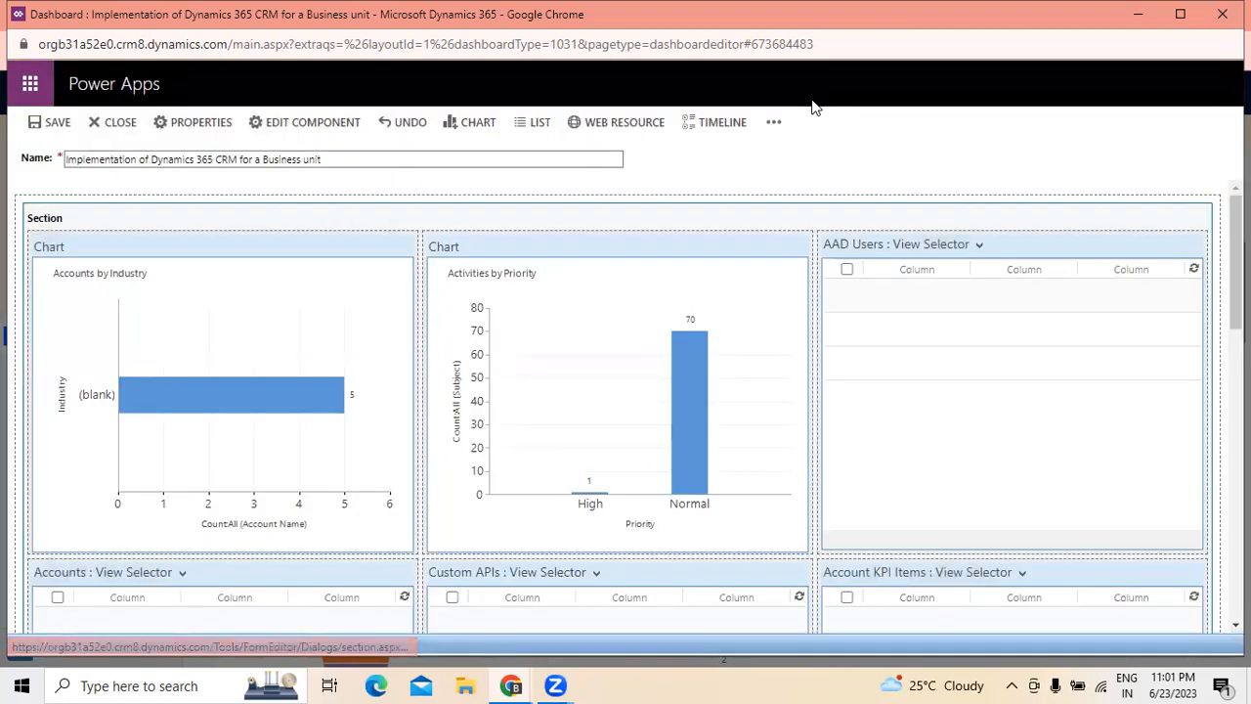
pyautogui.click(187, 121)
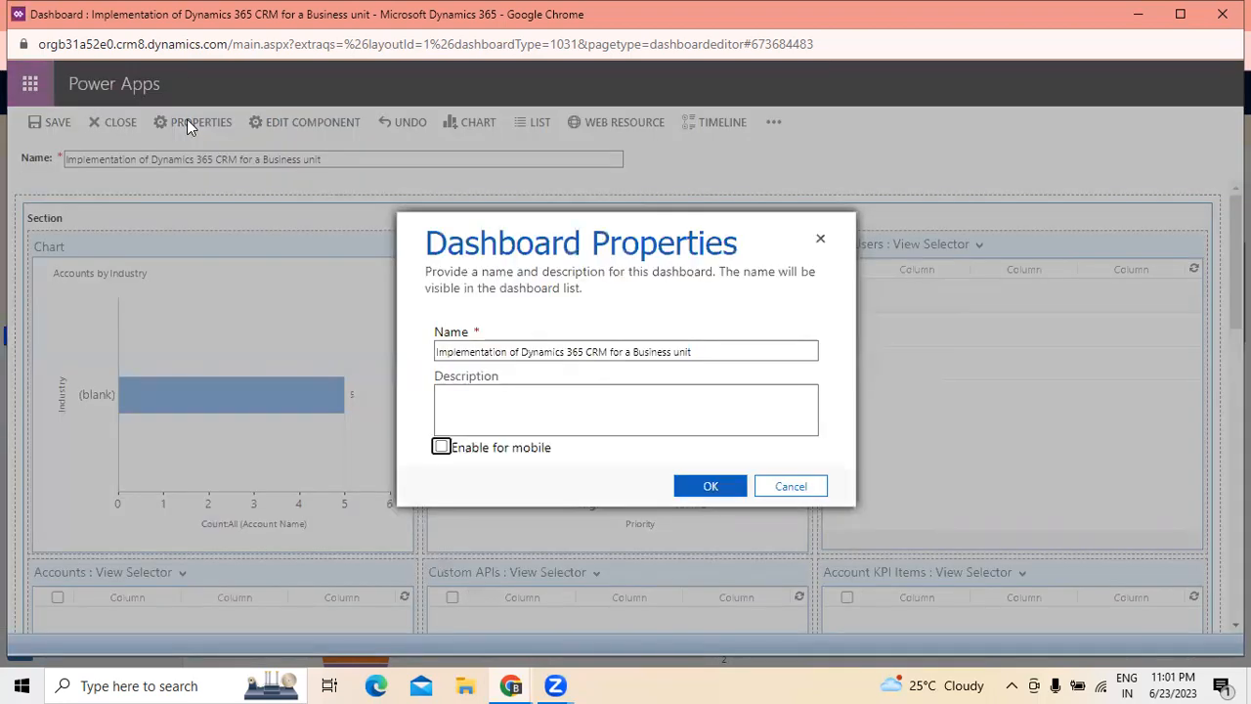
pyautogui.click(819, 241)
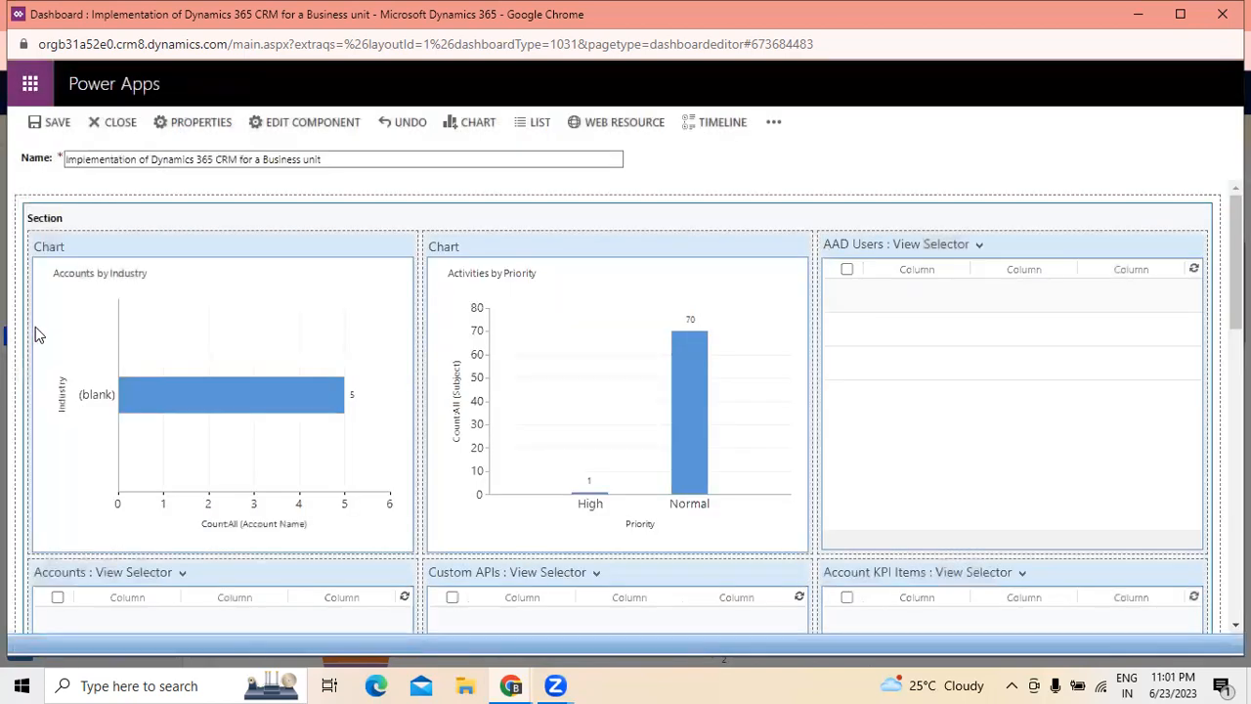
# - In the dashboard's properties, begin the description with "This Project is all about implementing Dynamics 365"
pyautogui.click(200, 127)
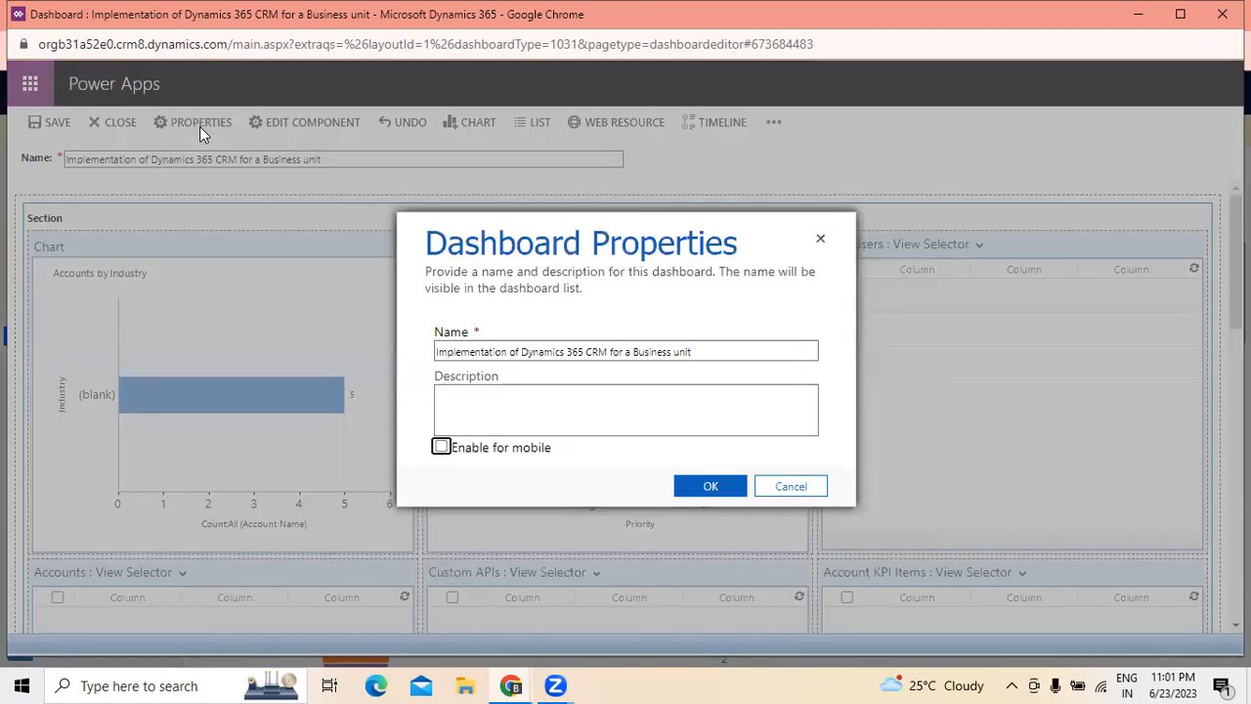
pyautogui.click(452, 405)
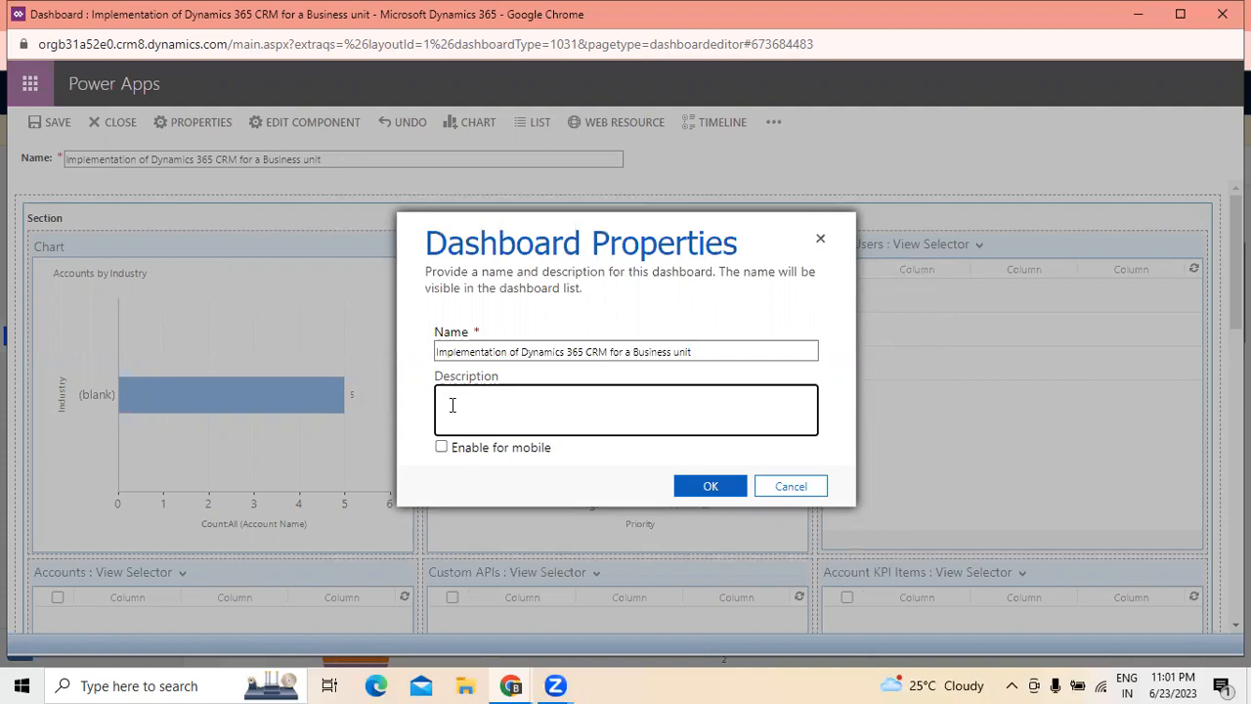
pyautogui.write('the')
pyautogui.write('This')
pyautogui.write(' Project ')
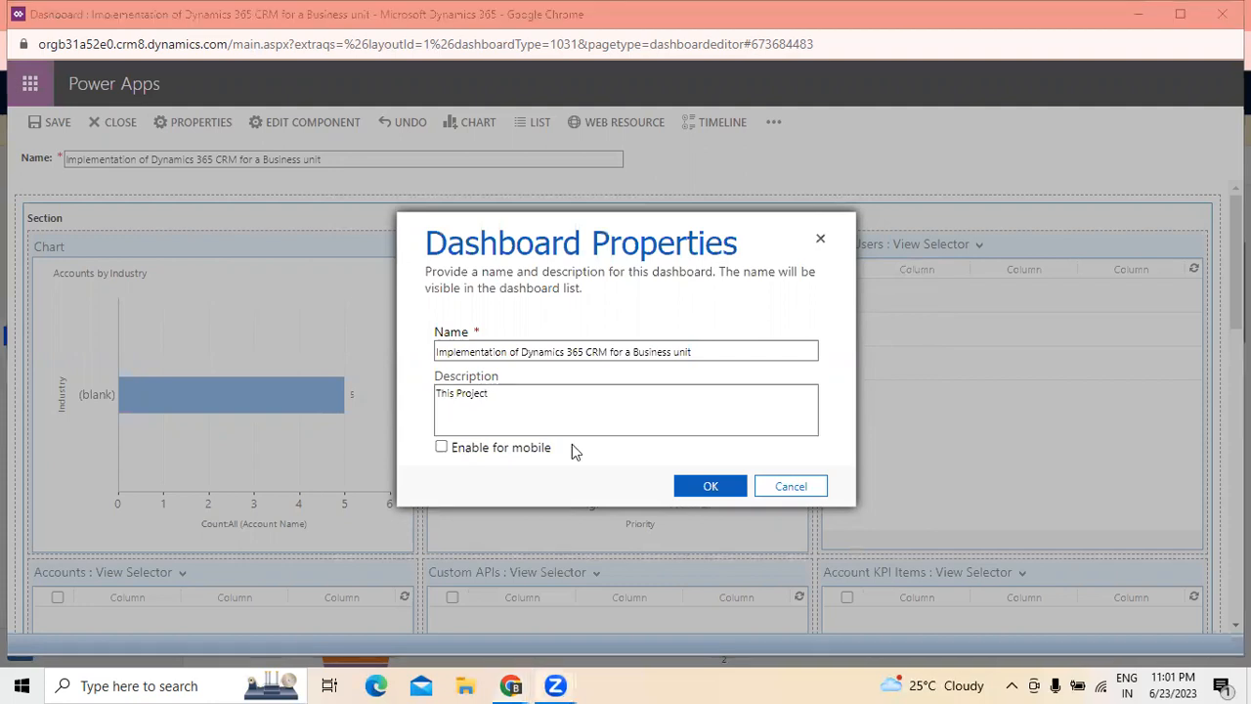
pyautogui.write('is all a')
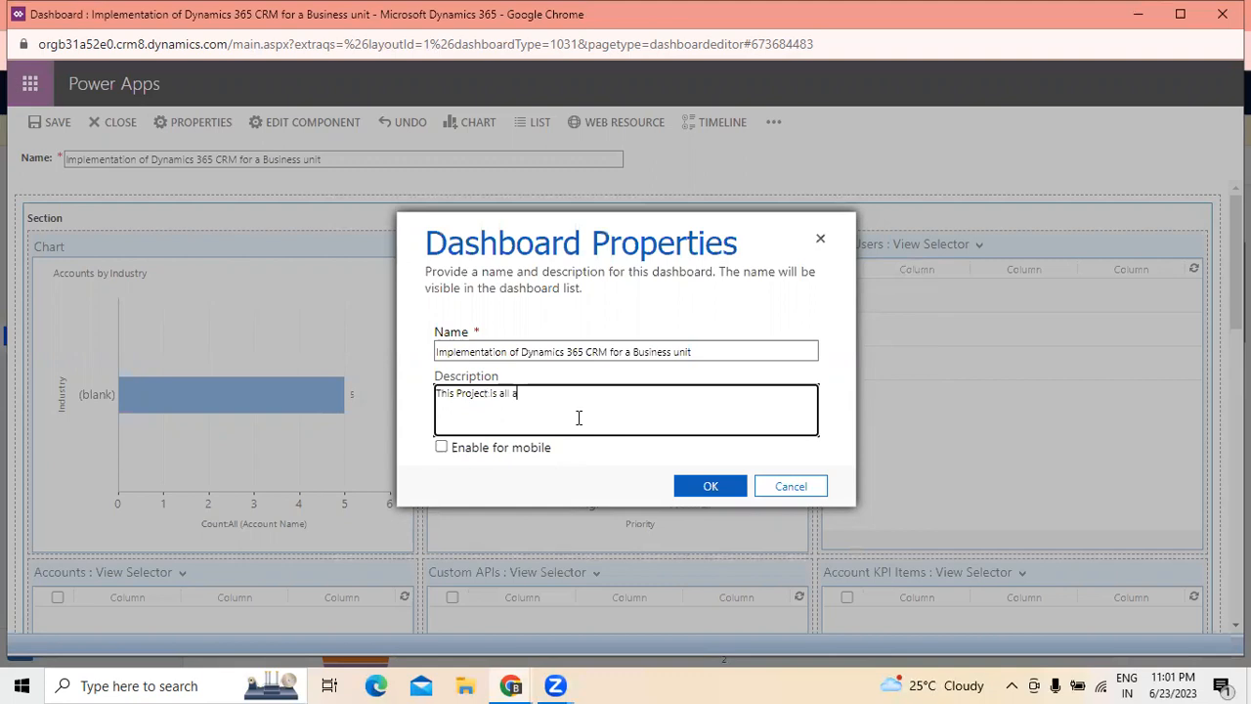
pyautogui.write('bout Implementint')
pyautogui.press('BackSpace')
pyautogui.write('g Dynamics 365 ')
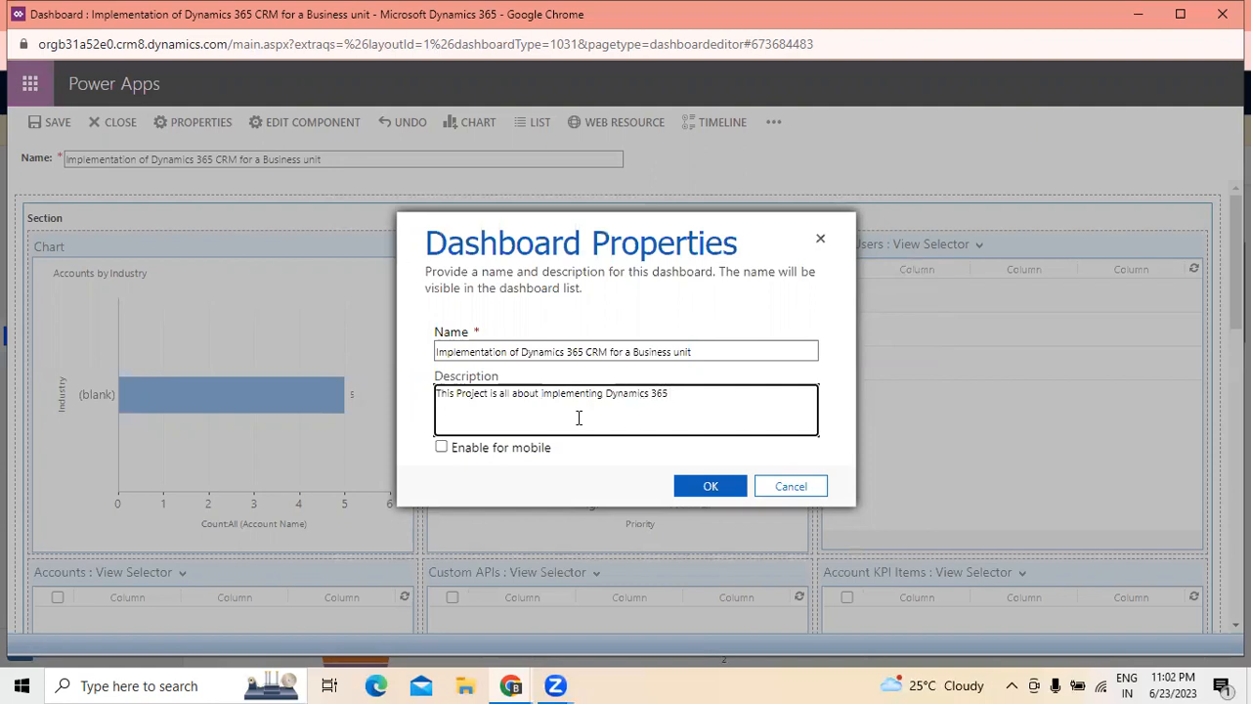
pyautogui.write('for')
pyautogui.write(' A ')
pyautogui.write('Businesss')
pyautogui.write('unit wh')
pyautogui.write('ich will be')
pyautogui.write(' useful to')
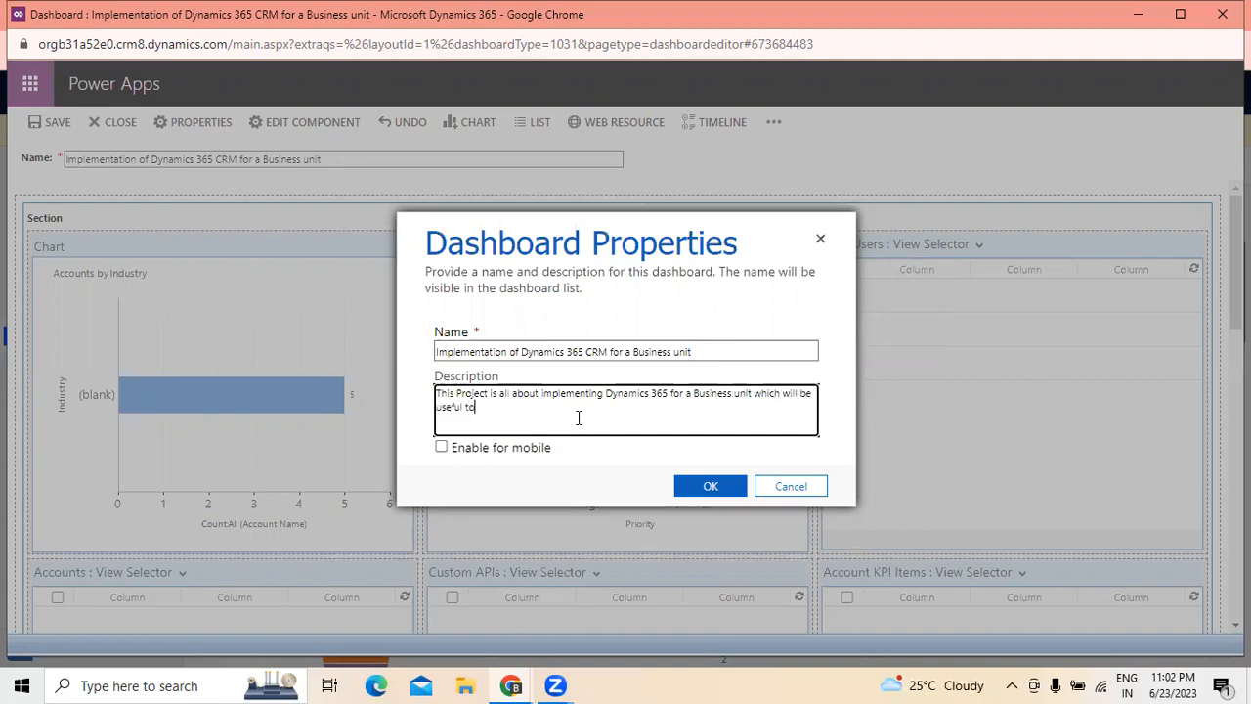
pyautogui.write(' managem3en')
# - Finish the dashboard description with "manage customers and their status levels" and accept the properties
pyautogui.press('BackSpace')
pyautogui.write('cusomer')
pyautogui.press('BackSpace')
pyautogui.press('BackSpace')
pyautogui.press('BackSpace')
pyautogui.write('tomers and tehi')
pyautogui.press('BackSpace')
pyautogui.write('heir satatus')
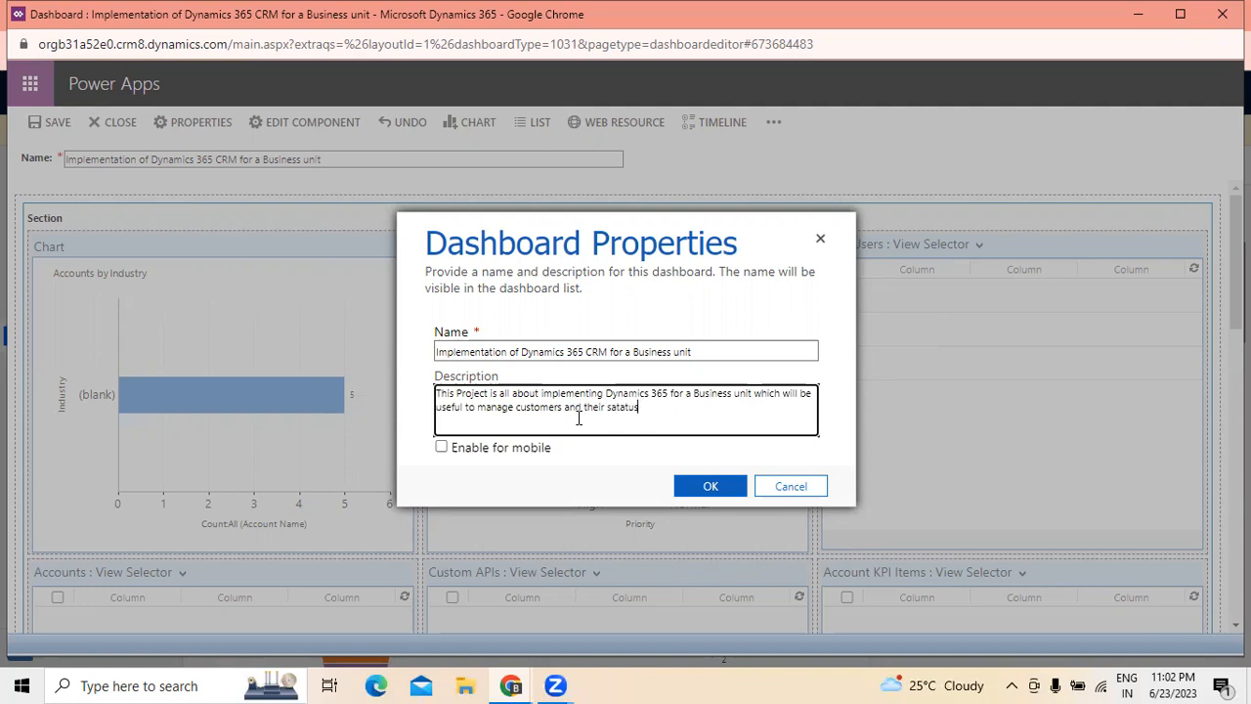
pyautogui.press('BackSpace')
pyautogui.press('BackSpace')
pyautogui.press('BackSpace')
pyautogui.press('BackSpace')
pyautogui.press('BackSpace')
pyautogui.press('BackSpace')
pyautogui.write('tatus ievels')
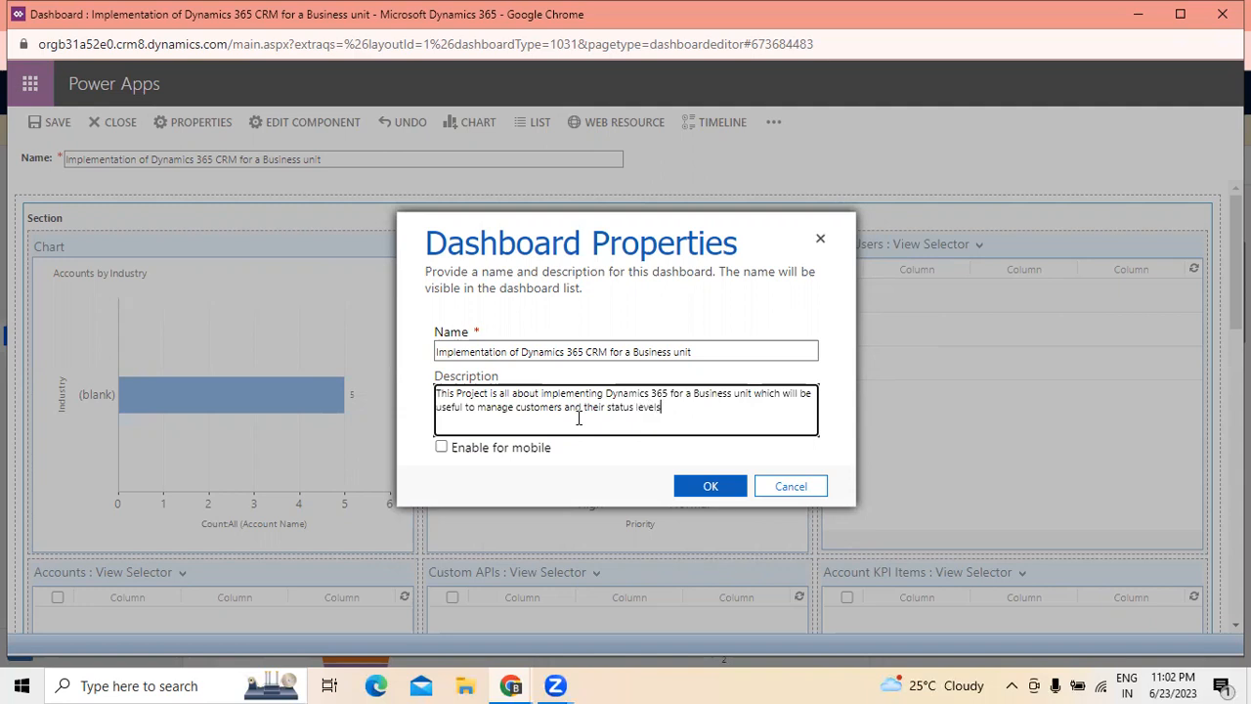
pyautogui.click(710, 487)
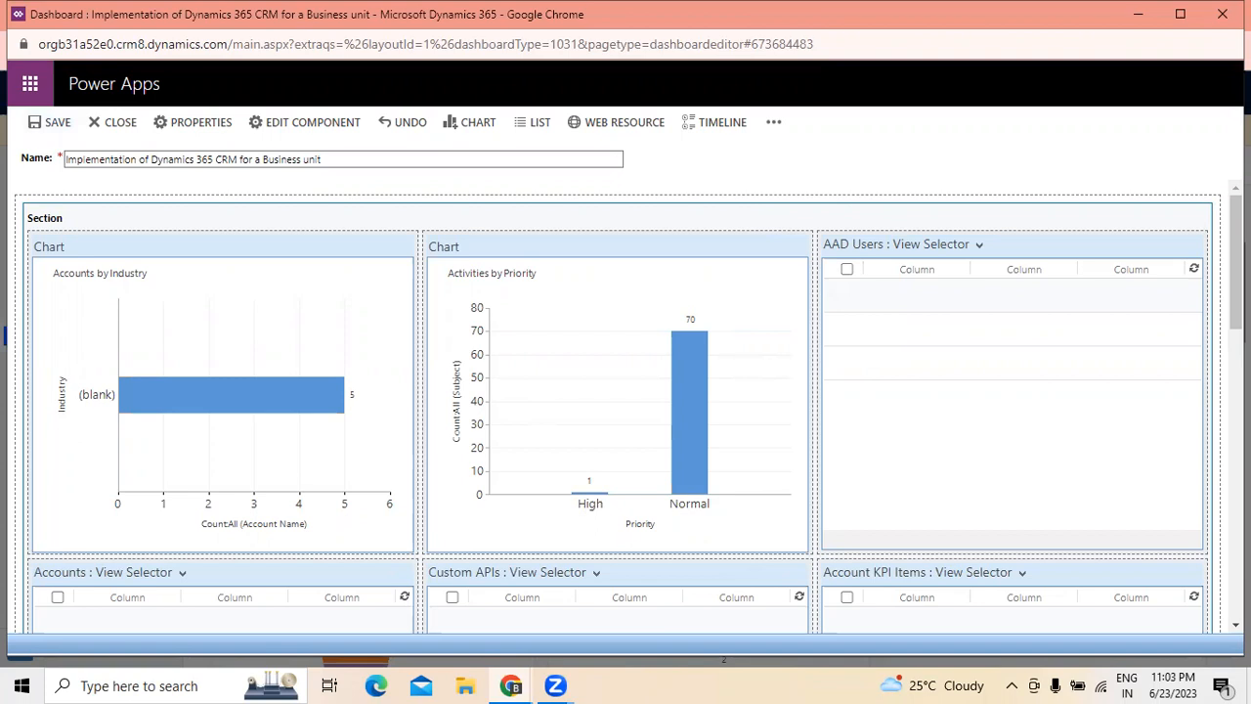
# - Close the dashboard editor window and look over the charts and lists on the live dashboard
pyautogui.moveTo(1236, 231)
pyautogui.mouseDown()
pyautogui.moveTo(1233, 409)
pyautogui.moveTo(1209, 574)
pyautogui.moveTo(1234, 210)
pyautogui.mouseUp()
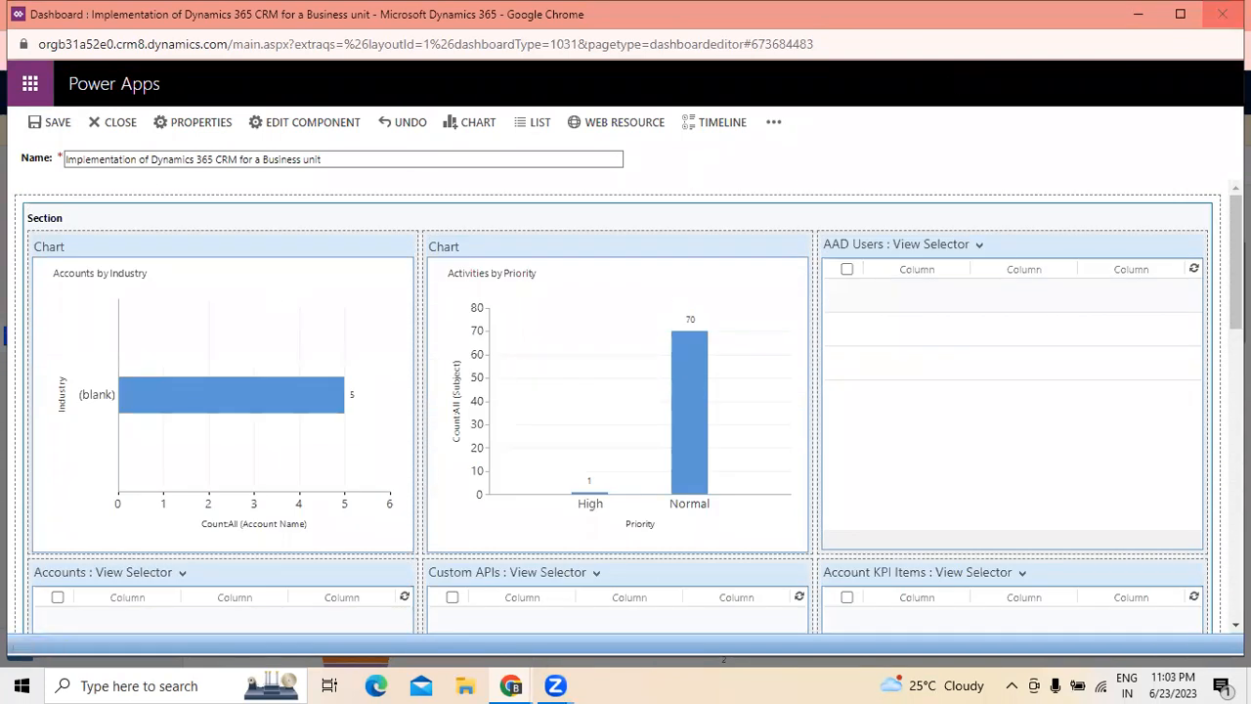
pyautogui.click(1222, 14)
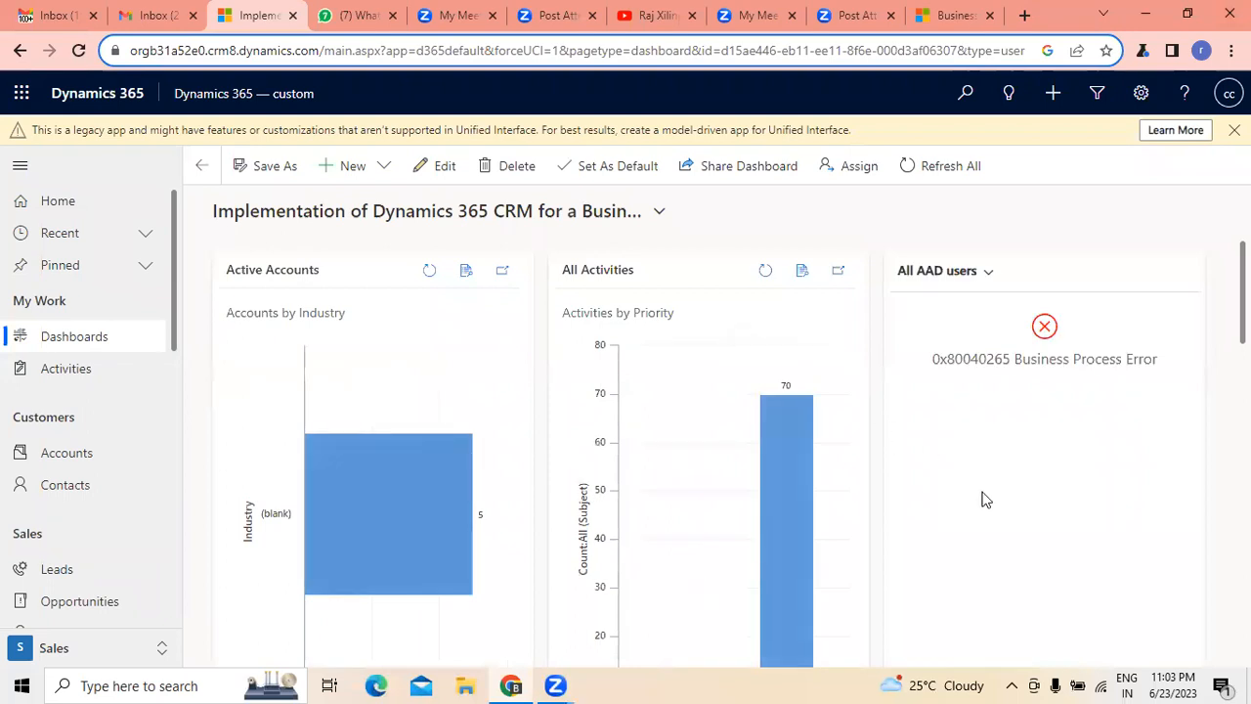
pyautogui.scroll(-5, 991, 482)
pyautogui.scroll(-6, 995, 484)
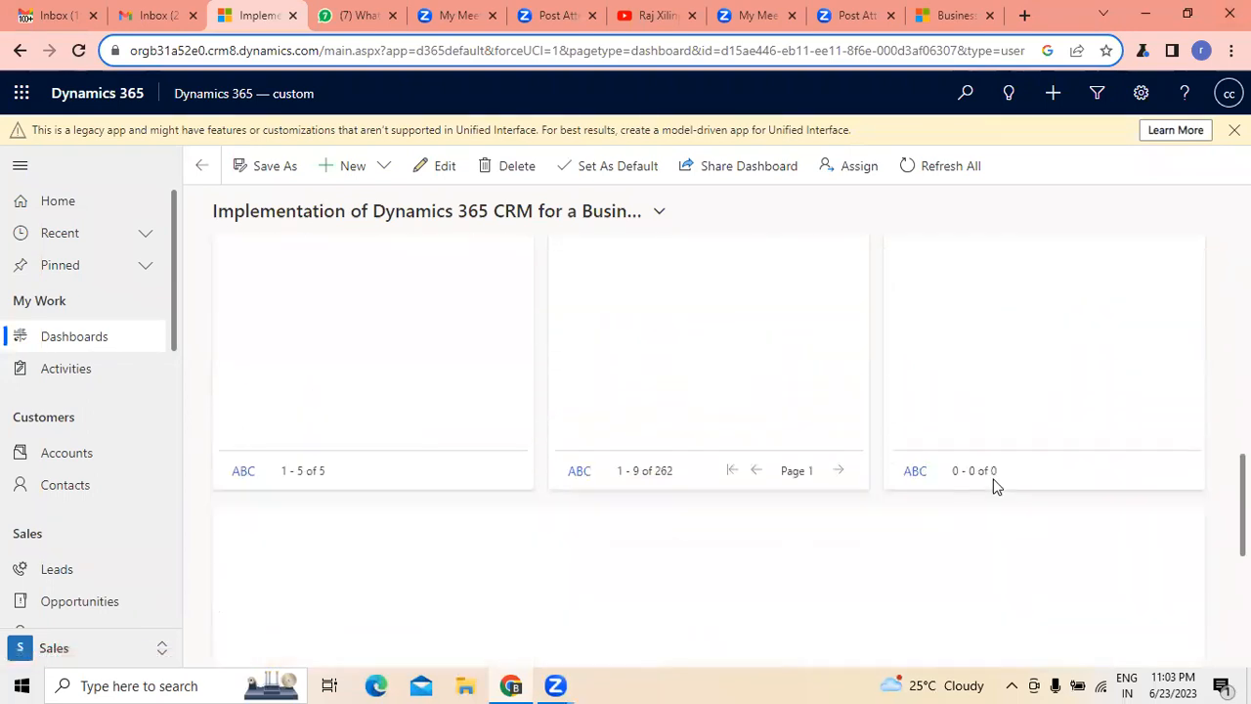
pyautogui.scroll(2, 598, 514)
pyautogui.scroll(2, 423, 521)
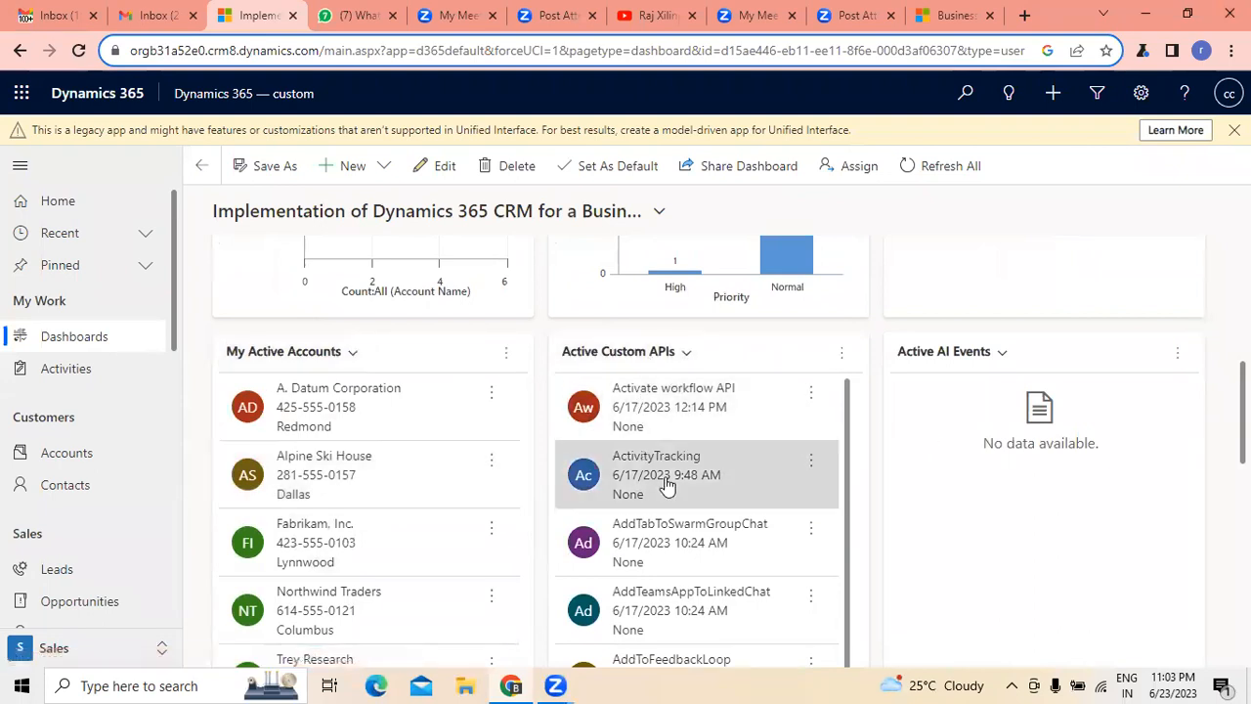
# - Examine the Active App profiles, My Active Accounts and Active Custom APIs lists on the live dashboard
pyautogui.scroll(-8, 970, 373)
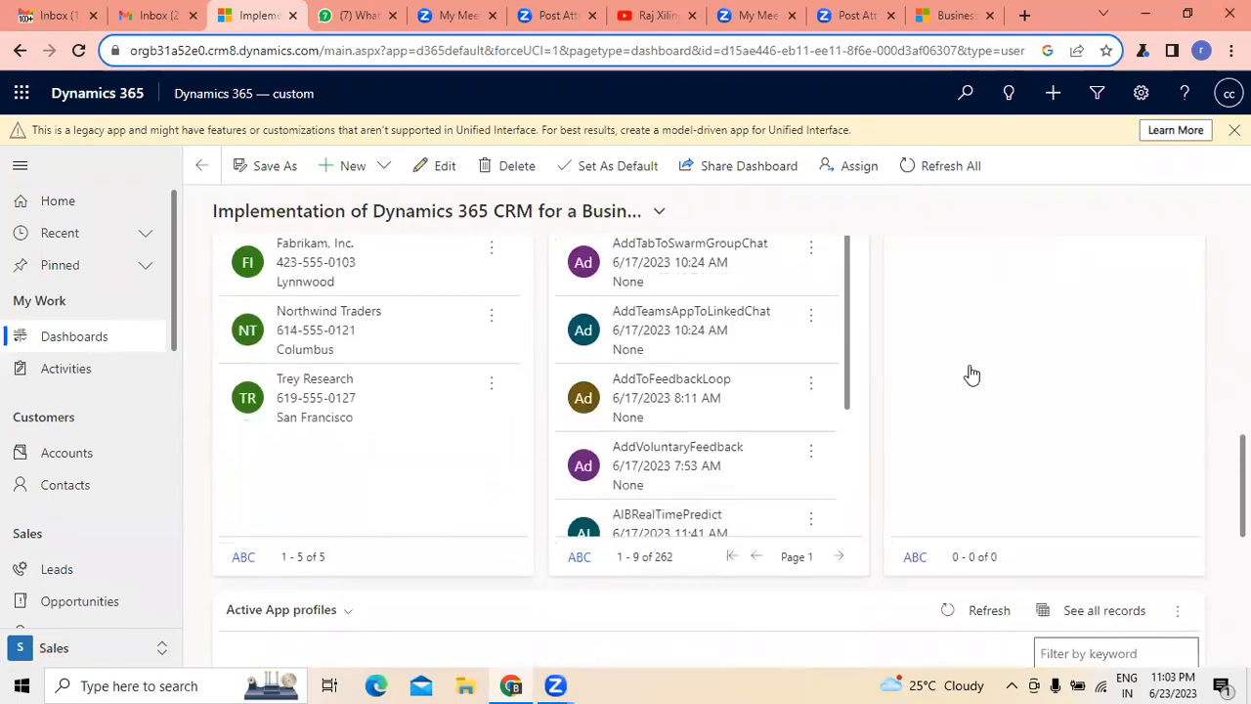
pyautogui.scroll(-4, 322, 488)
pyautogui.scroll(1, 303, 518)
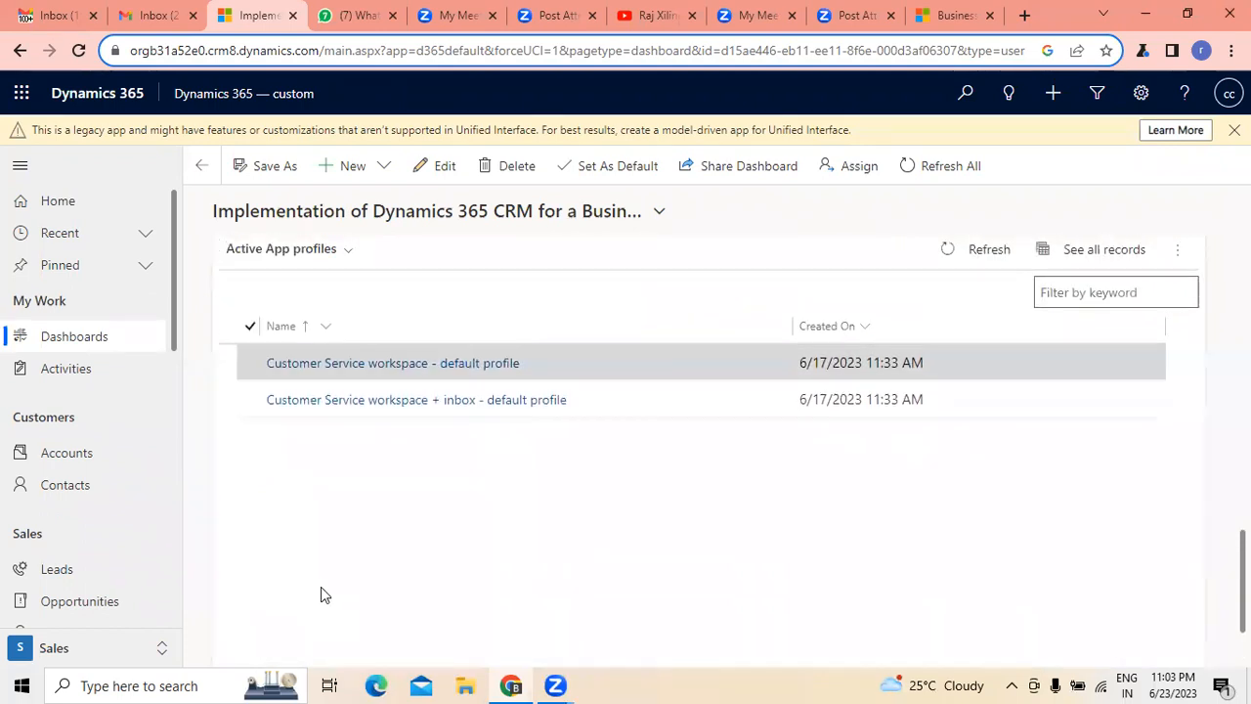
pyautogui.scroll(1, 293, 391)
pyautogui.scroll(-2, 469, 474)
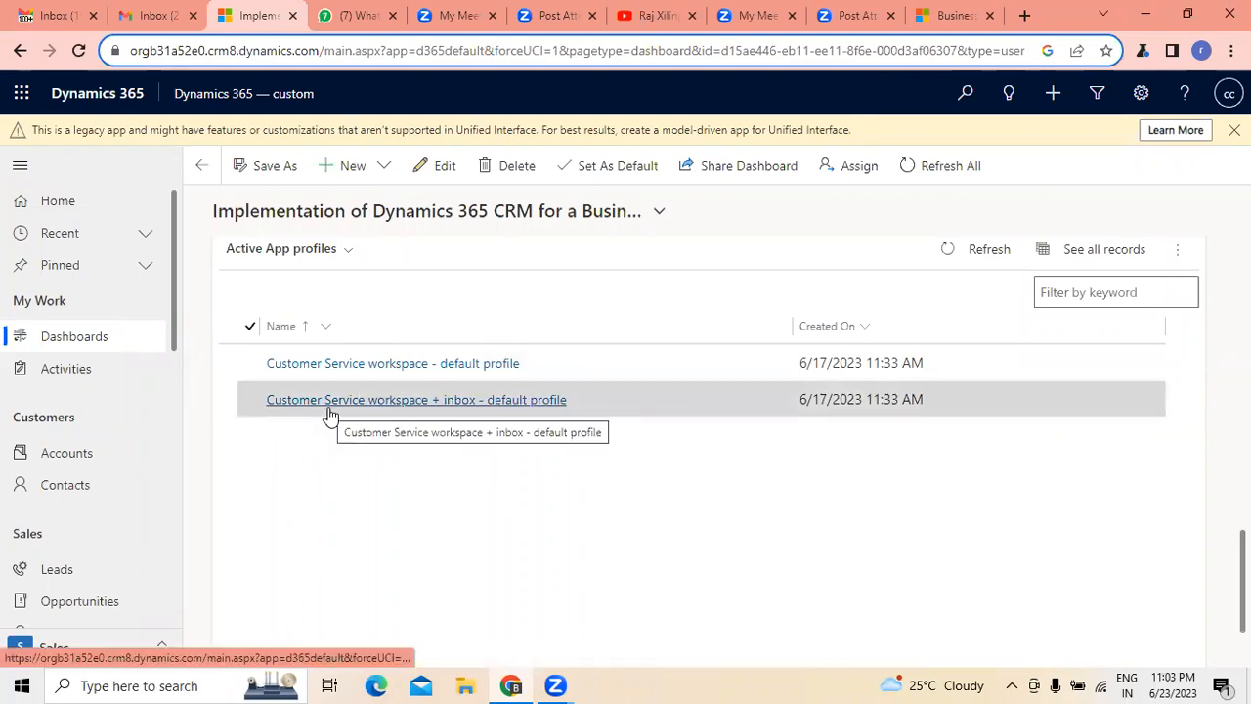
pyautogui.scroll(2, 986, 516)
pyautogui.scroll(5, 451, 568)
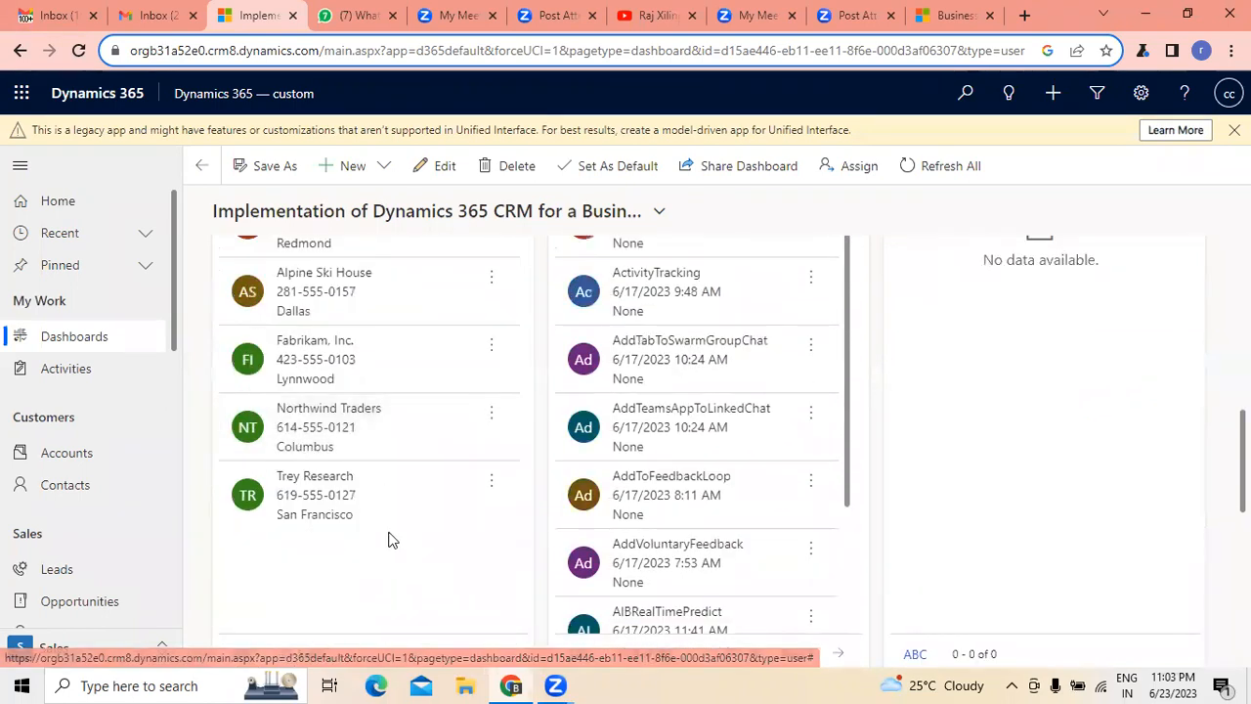
pyautogui.scroll(2, 430, 478)
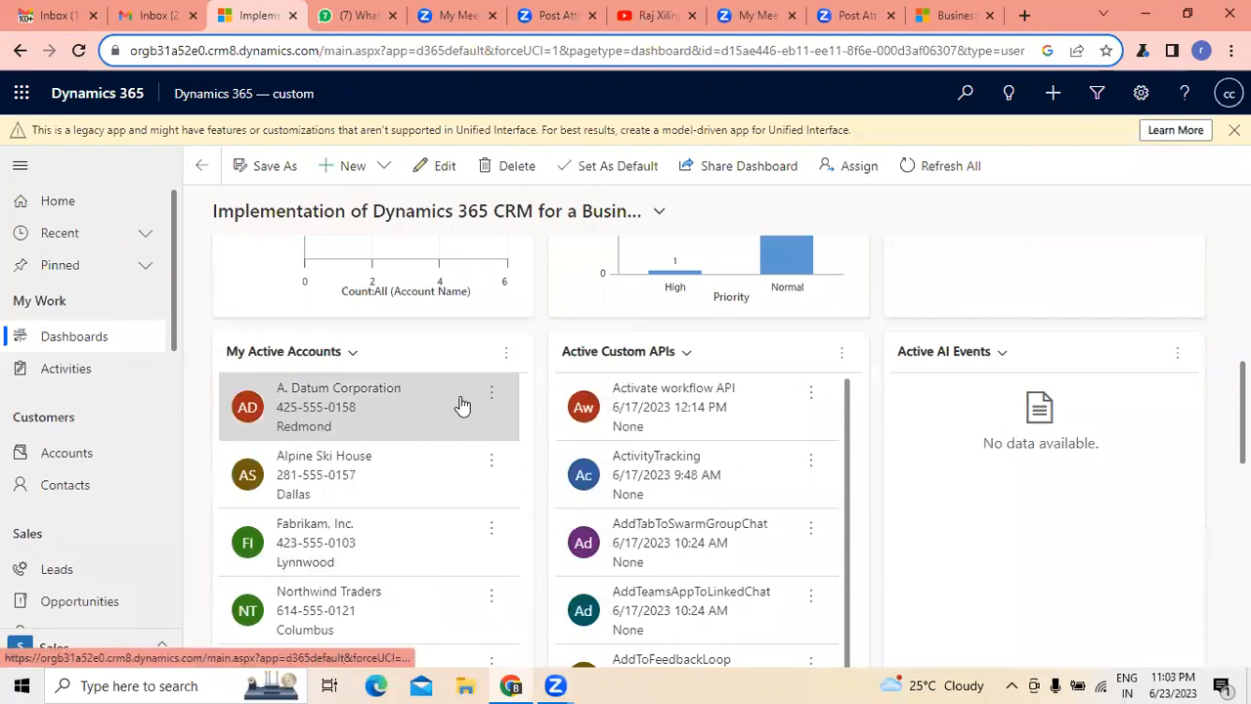
pyautogui.scroll(-2, 738, 420)
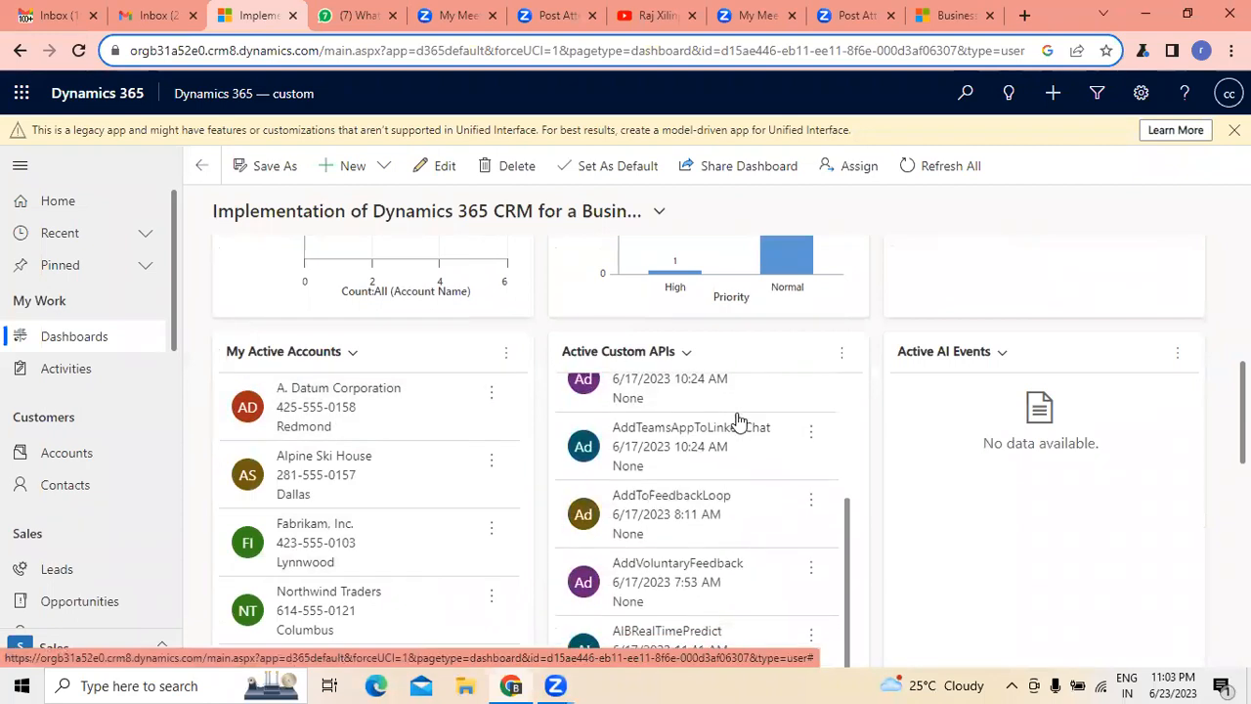
# - Open the Activate workflow API record from the Active Custom APIs list and read through its general details
pyautogui.scroll(2, 738, 581)
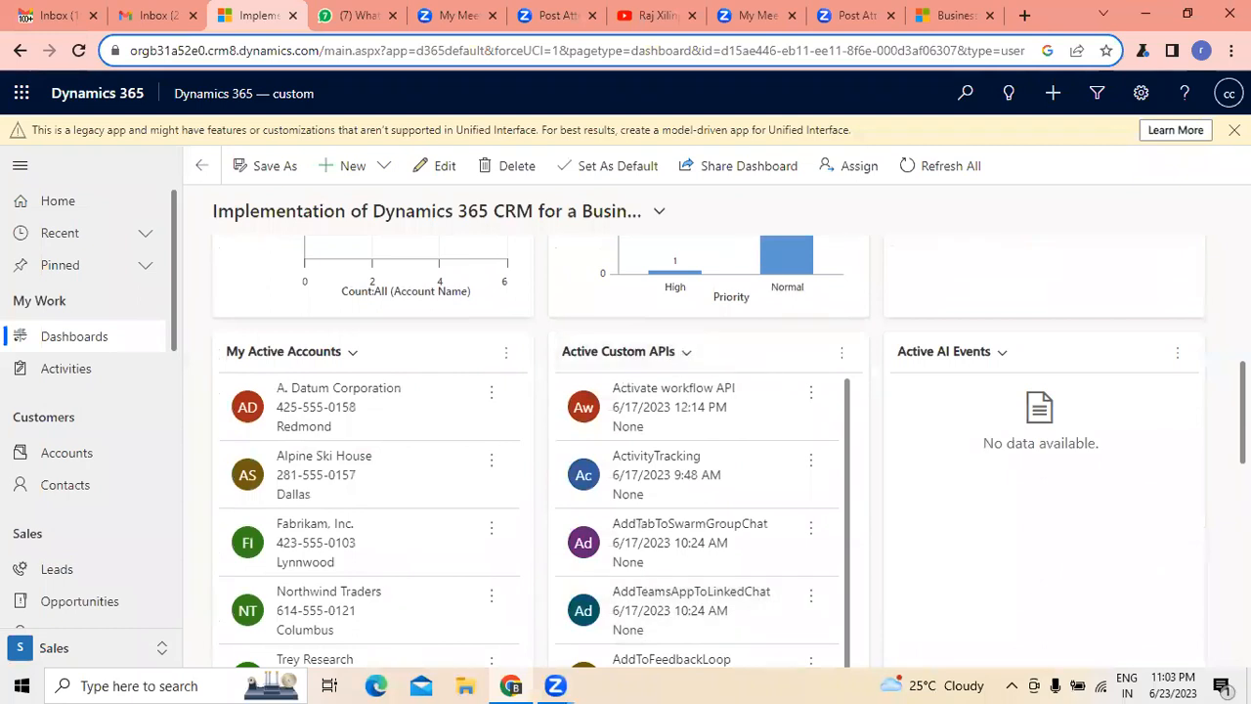
pyautogui.moveTo(1242, 415); pyautogui.dragTo(1242, 396)
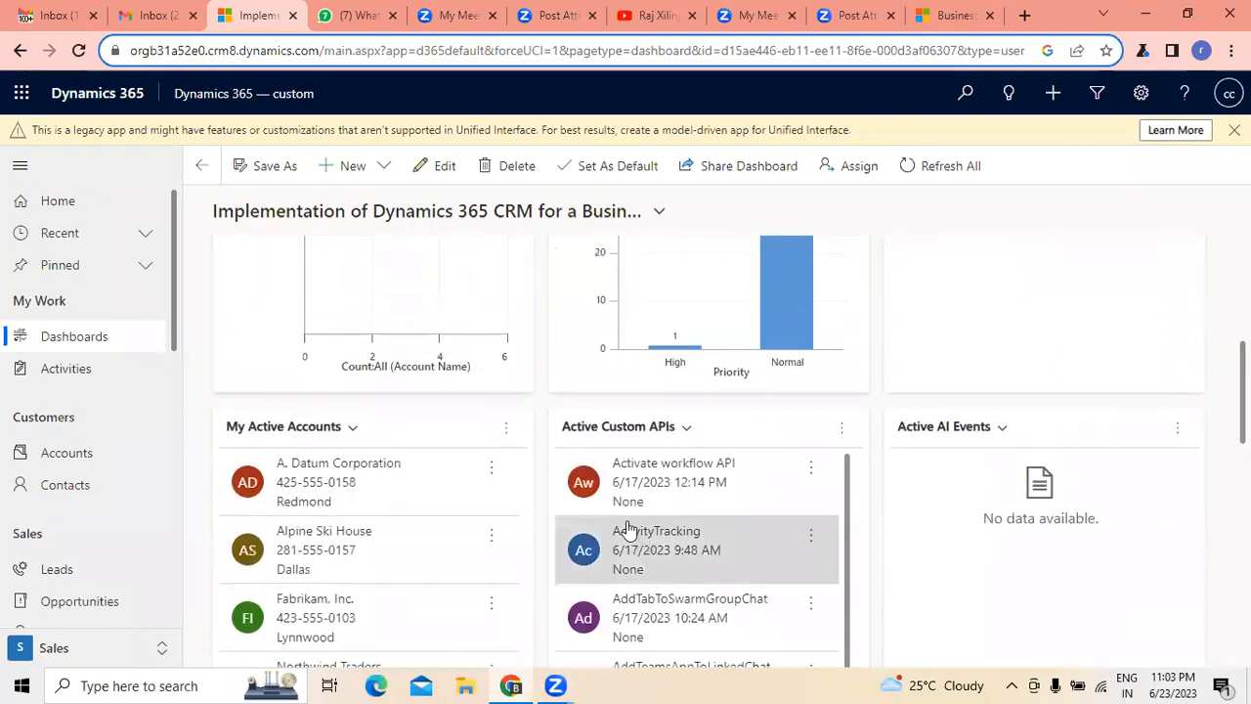
pyautogui.click(769, 477)
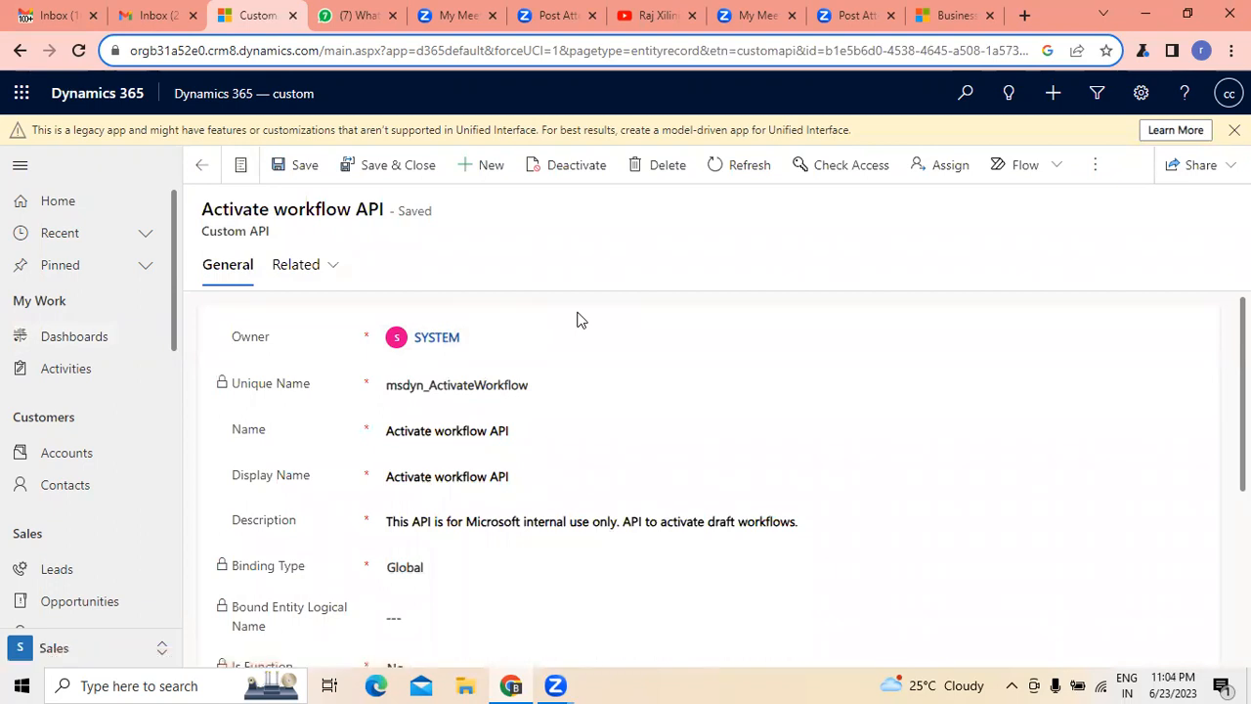
pyautogui.scroll(-2, 577, 319)
pyautogui.scroll(-1, 576, 320)
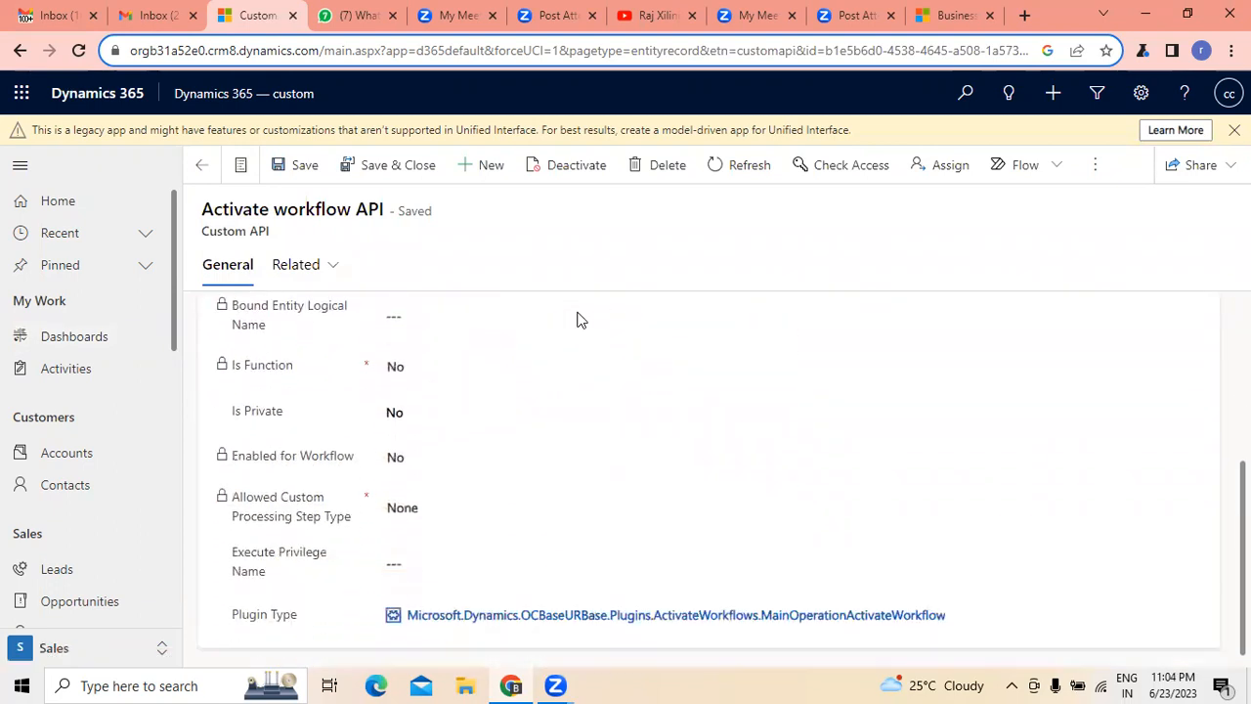
# - Leave the API record for the dashboards and look down the Sales Activity Social Dashboard's charts
pyautogui.click(68, 338)
pyautogui.click(67, 377)
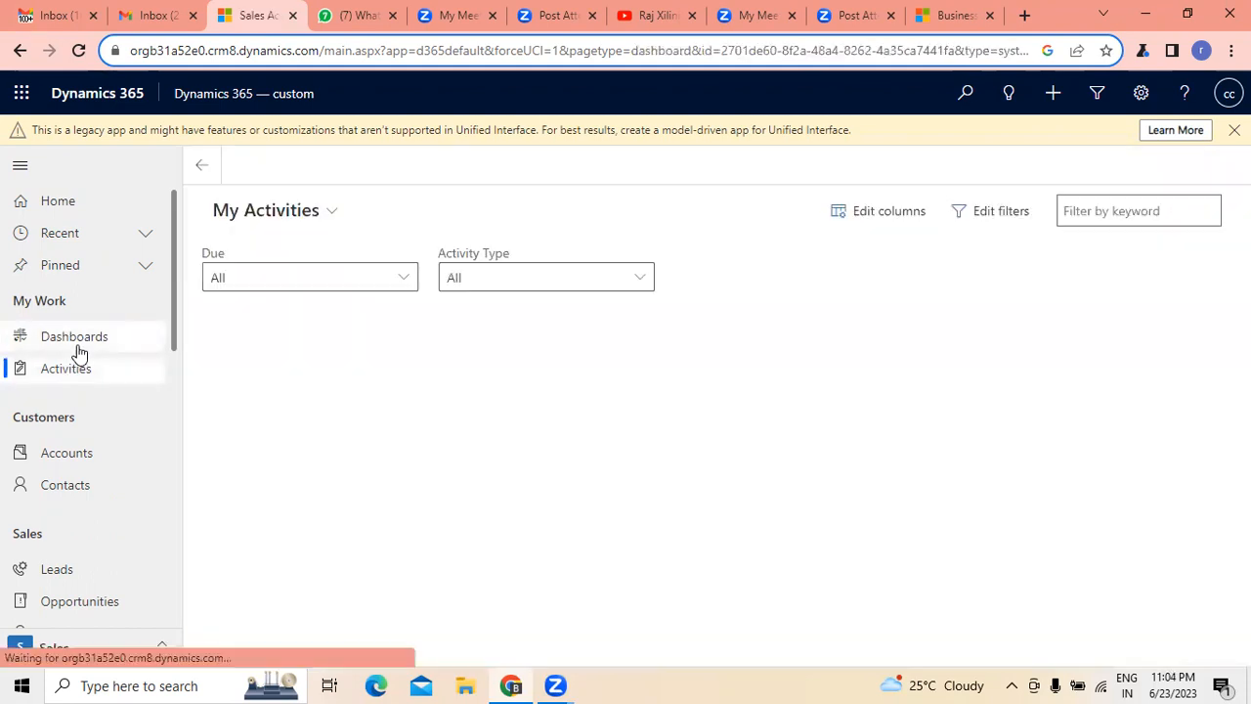
pyautogui.click(78, 344)
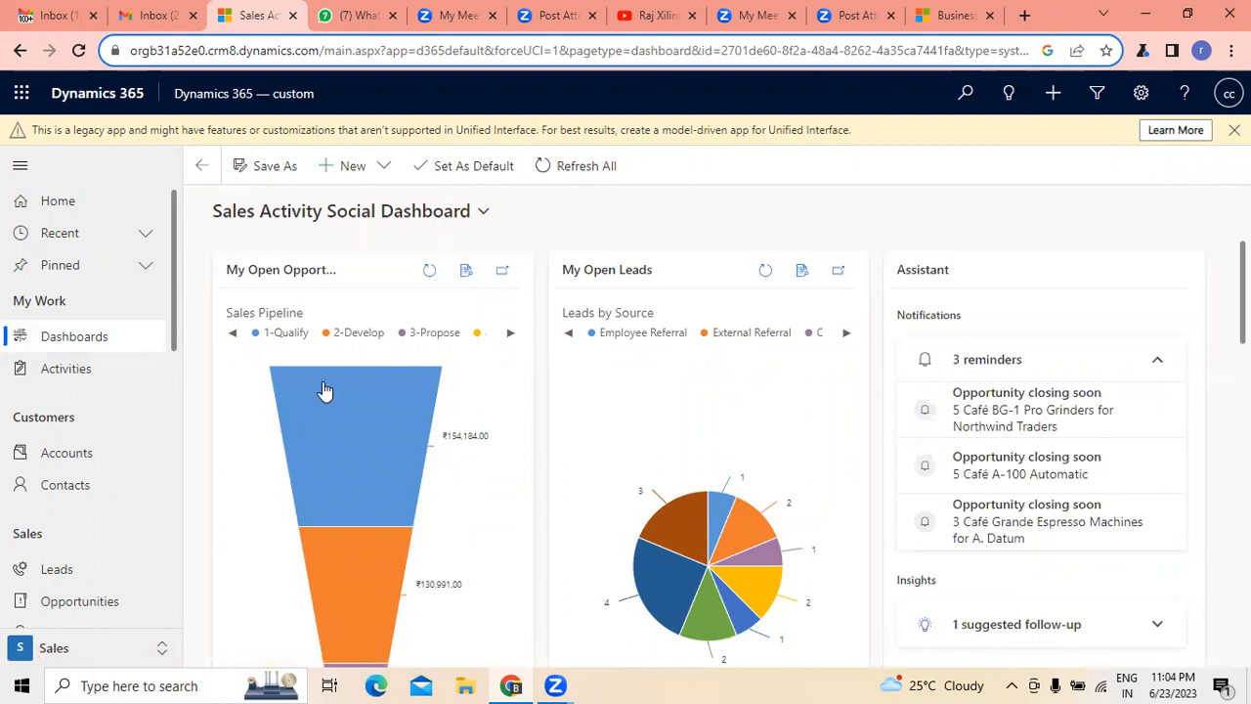
pyautogui.scroll(-6, 572, 426)
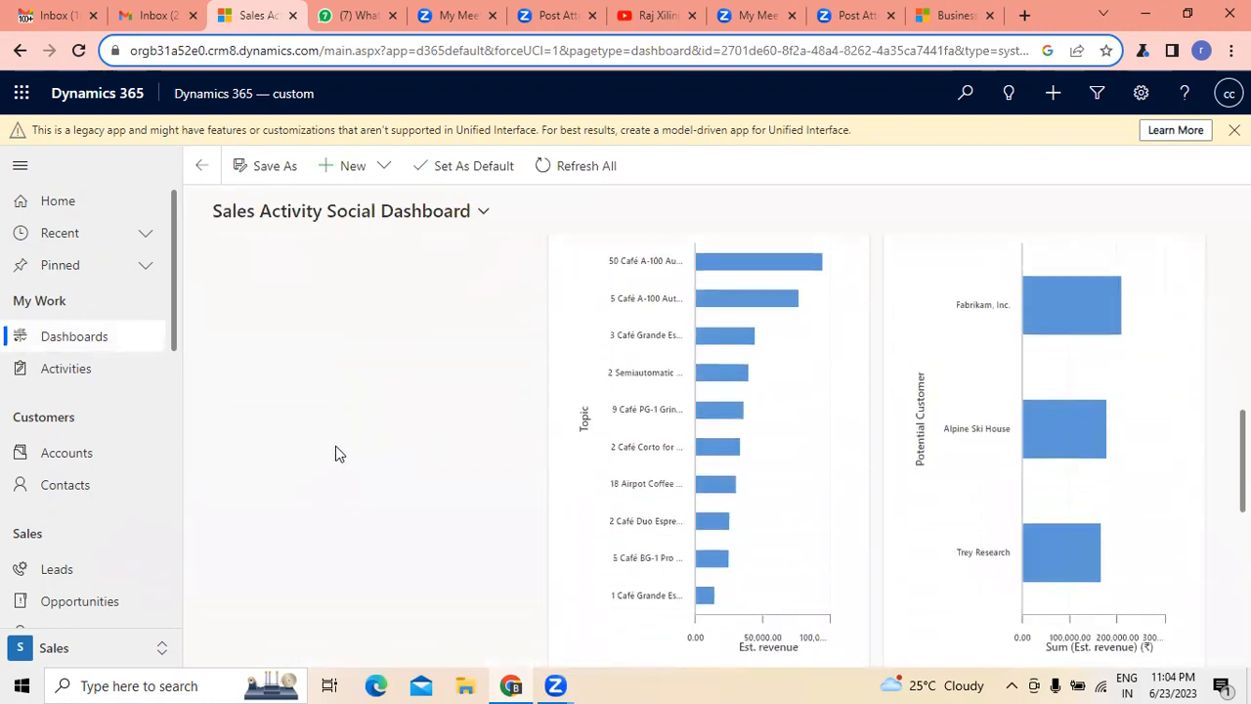
pyautogui.scroll(-1, 338, 453)
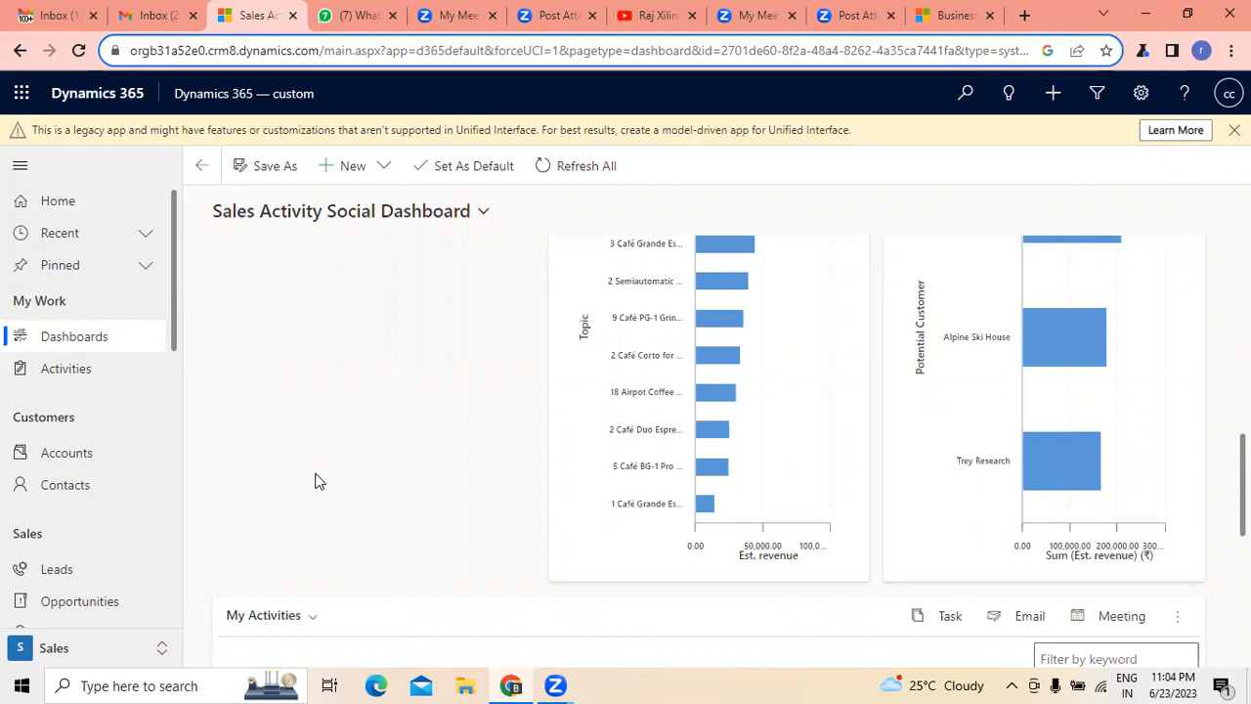
# - Switch to the Microsoft Dynamics 365 website, dismiss the sales chat offer and view the list of products
pyautogui.click(953, 15)
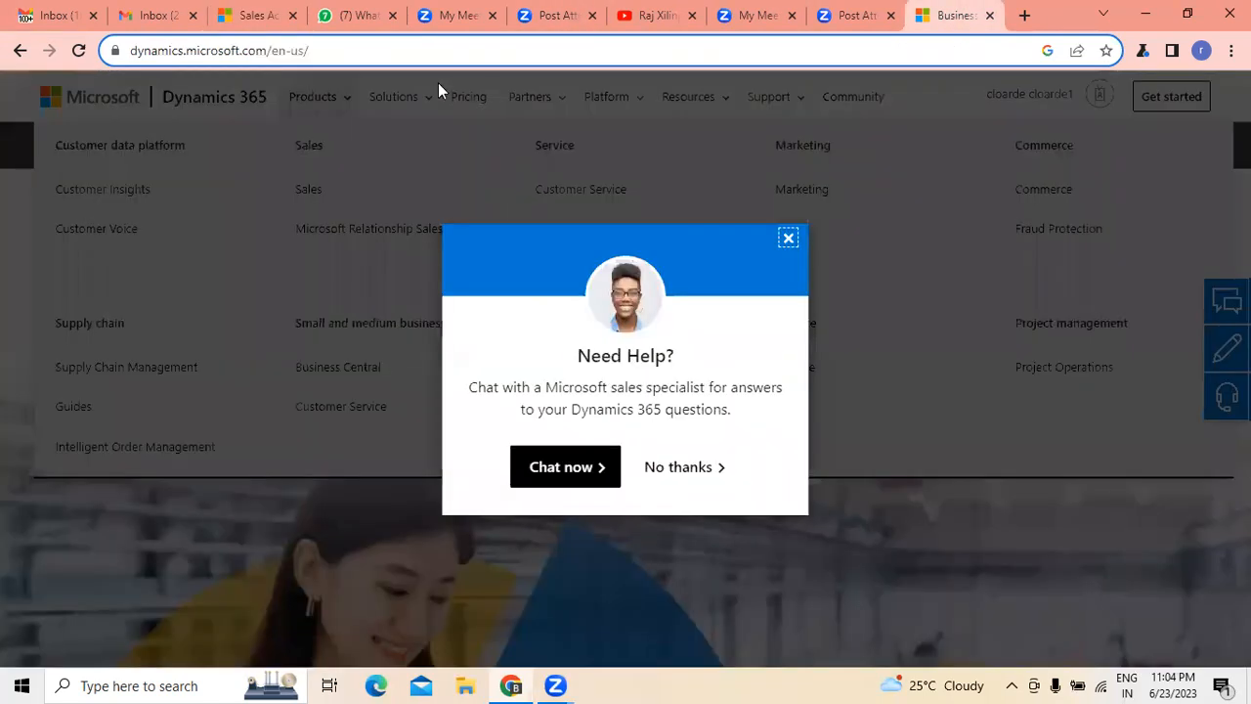
pyautogui.click(788, 238)
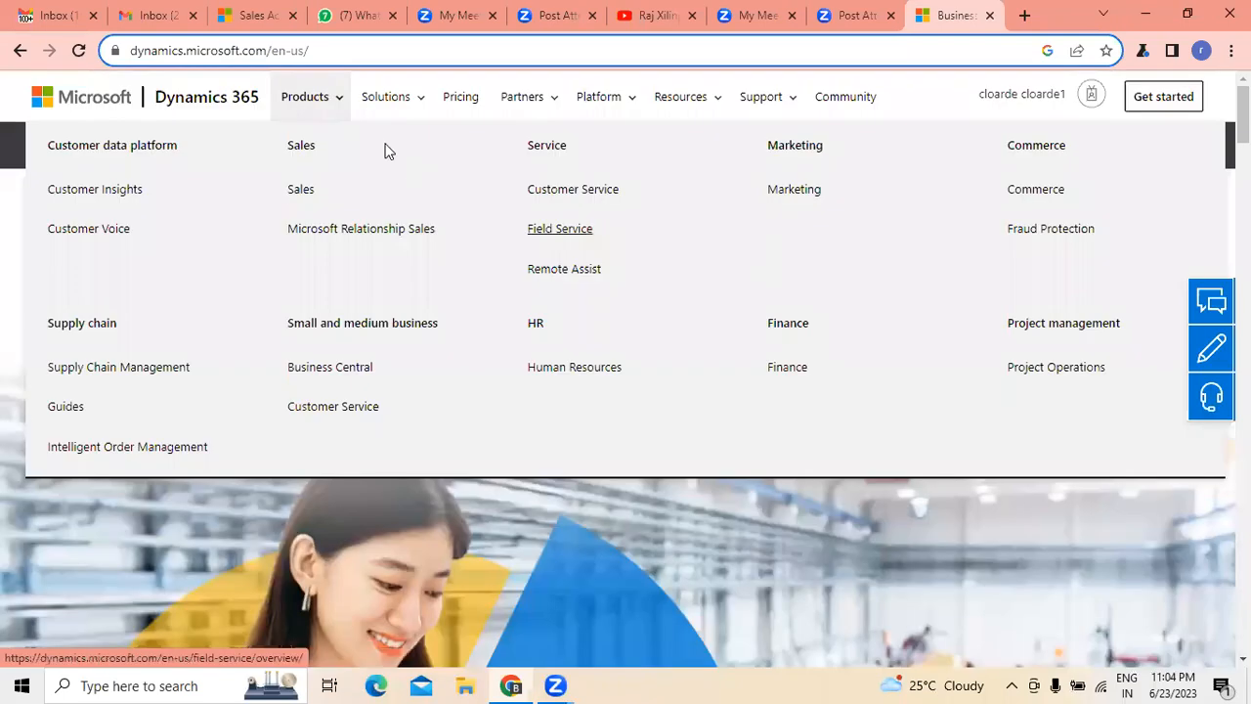
pyautogui.click(342, 110)
pyautogui.click(339, 112)
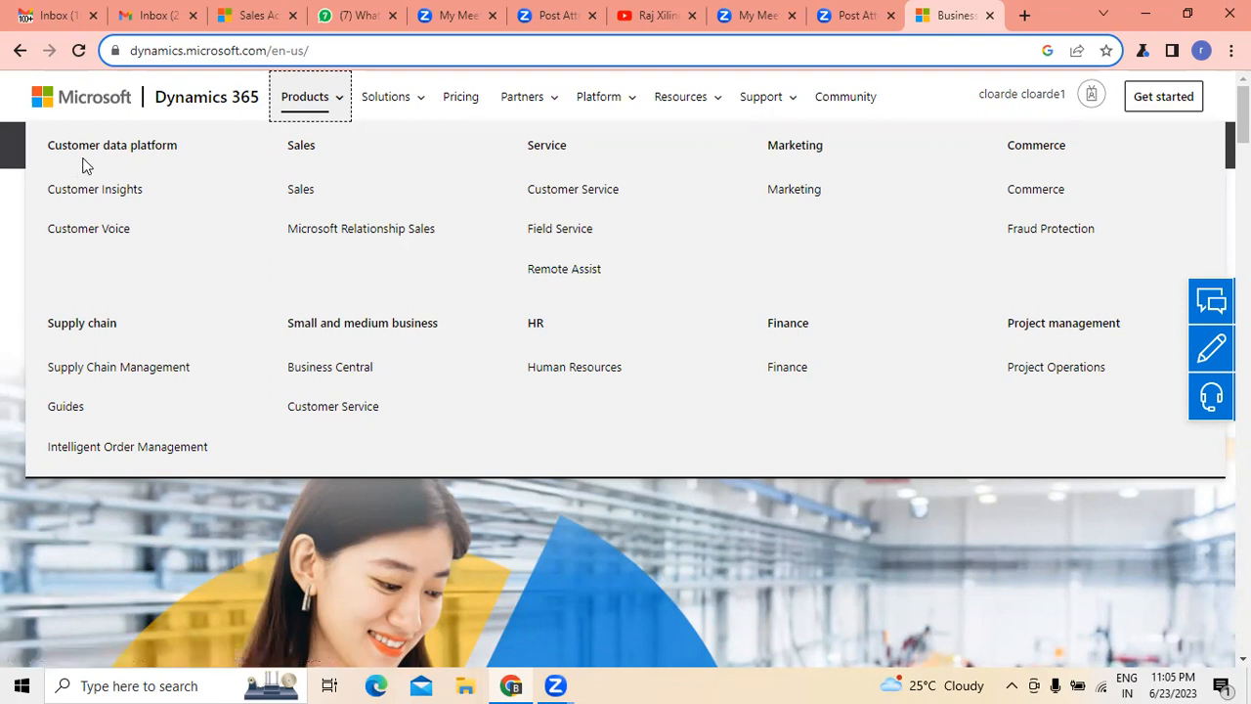
# - Switch back to the Sales Activity Social Dashboard and review its sales pipeline, leads by source and assistant sections
pyautogui.click(239, 8)
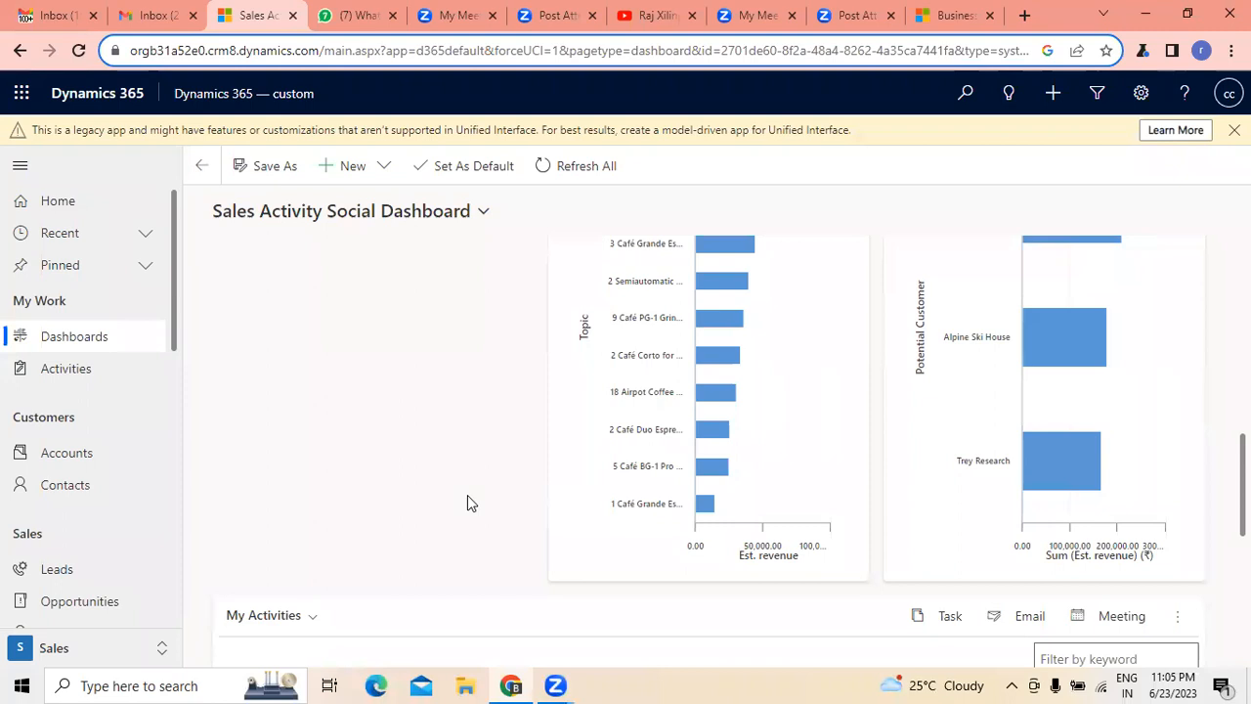
pyautogui.scroll(3, 464, 500)
pyautogui.scroll(5, 464, 502)
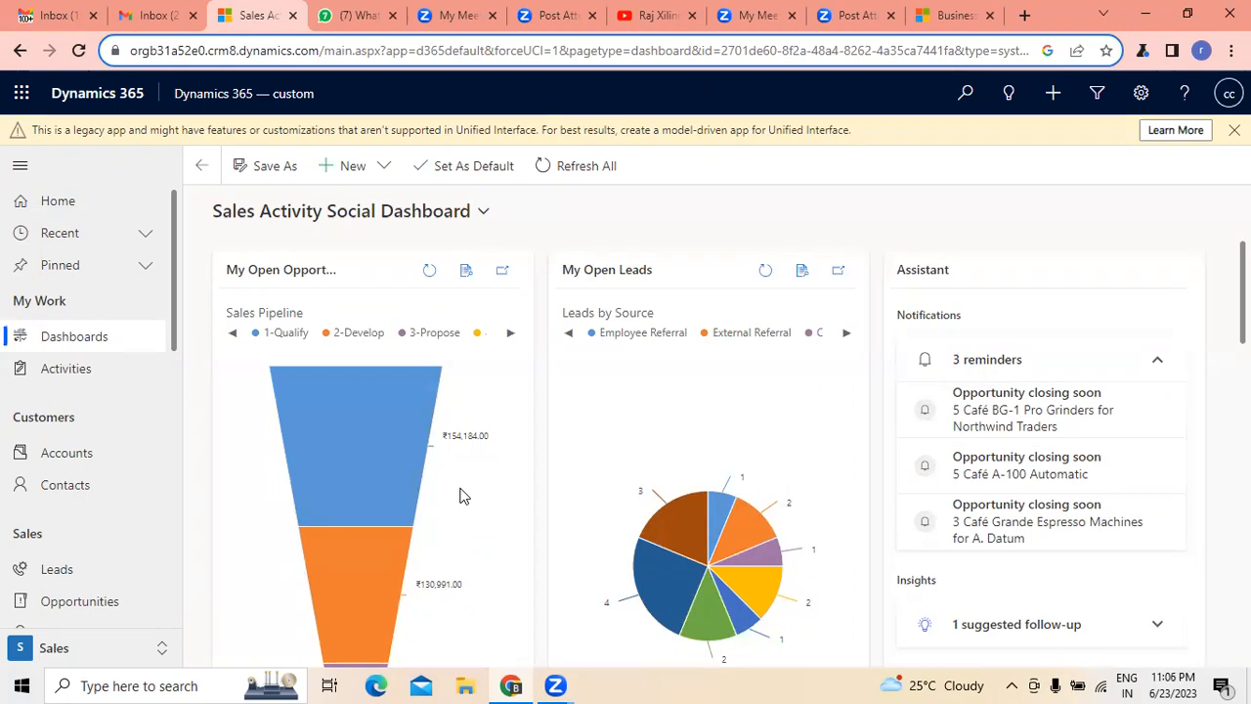
pyautogui.scroll(-2, 678, 419)
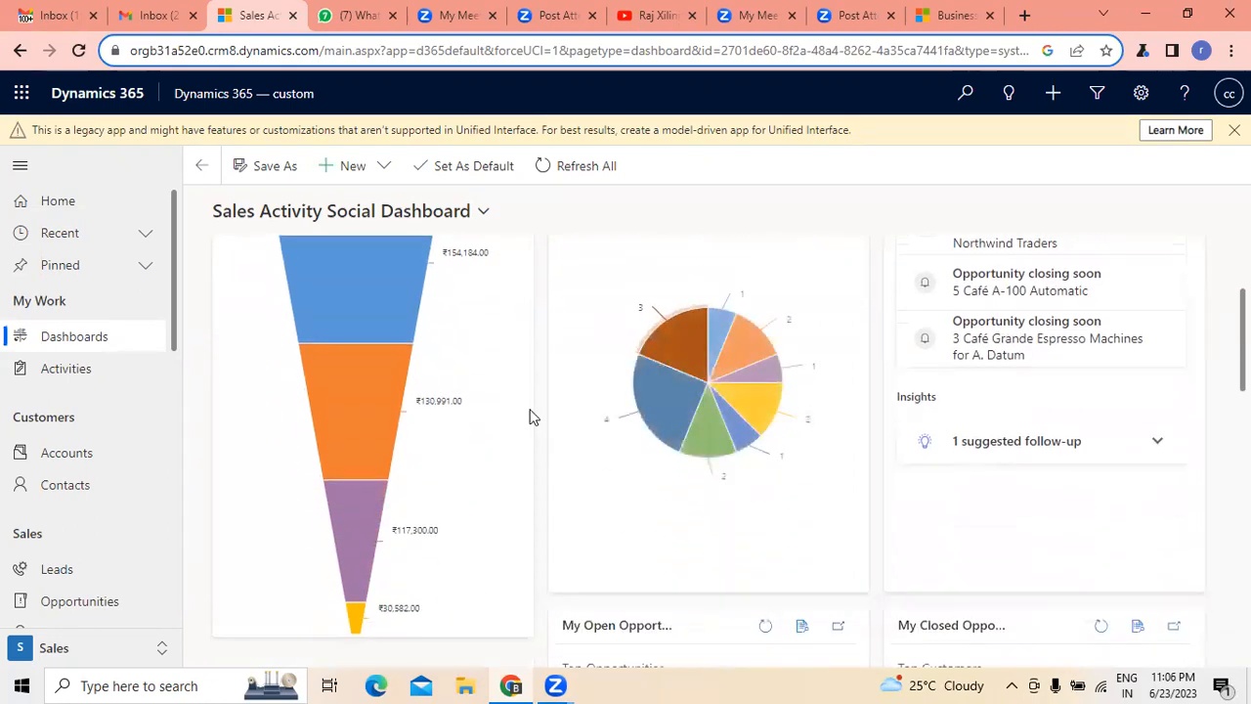
pyautogui.scroll(-4, 529, 417)
pyautogui.scroll(6, 529, 417)
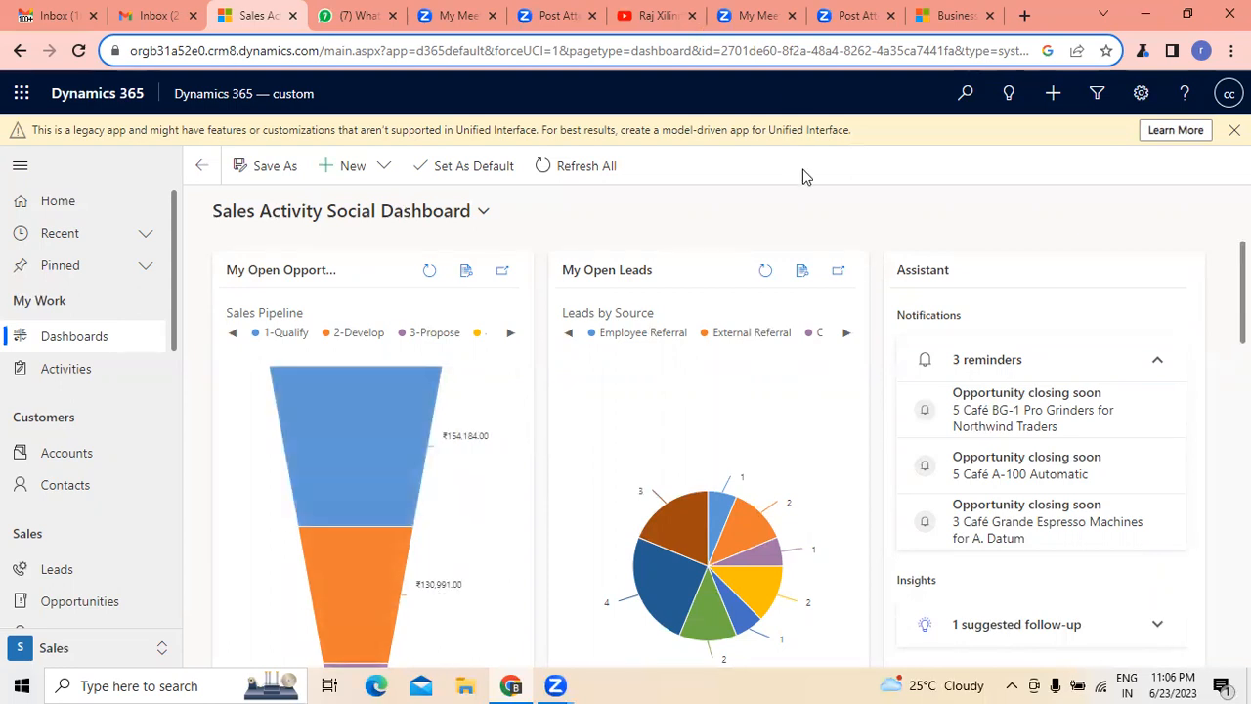
# - Examine the Top Opportunities and Top Customers charts and the My Activities list on the Sales Activity Social Dashboard
pyautogui.click(44, 342)
pyautogui.scroll(-4, 469, 420)
pyautogui.scroll(-2, 469, 418)
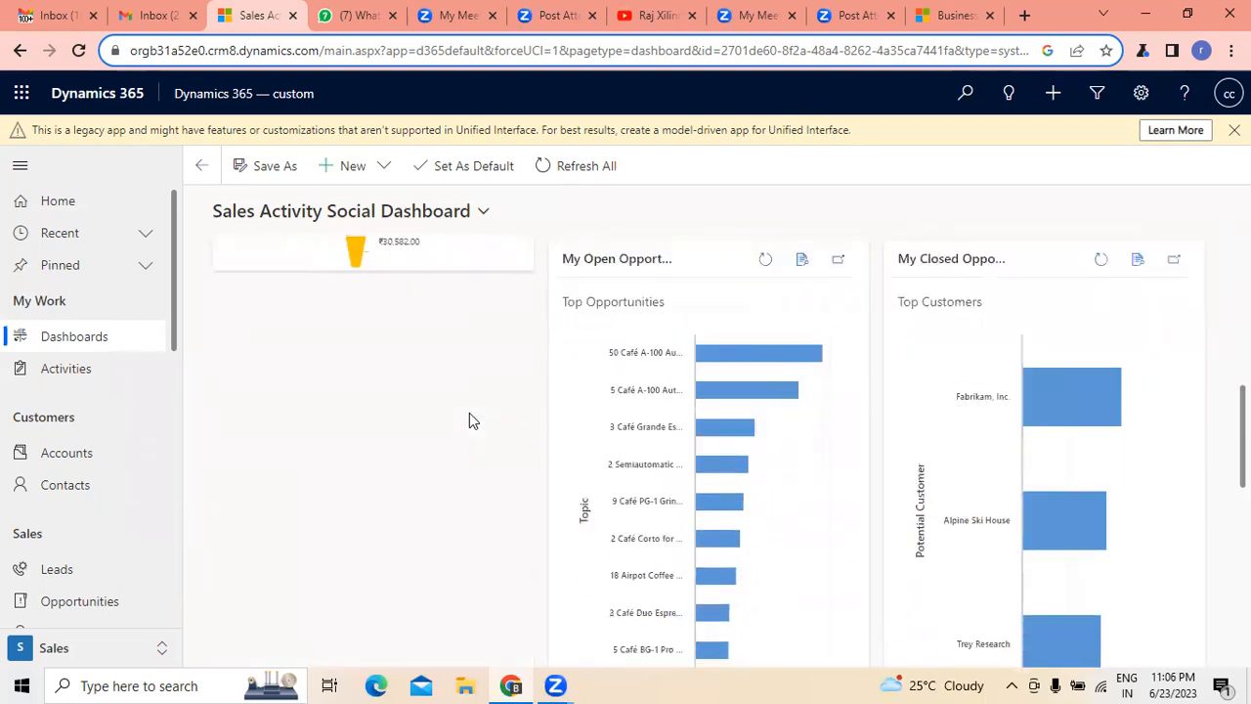
pyautogui.scroll(-4, 469, 418)
pyautogui.scroll(-2, 467, 420)
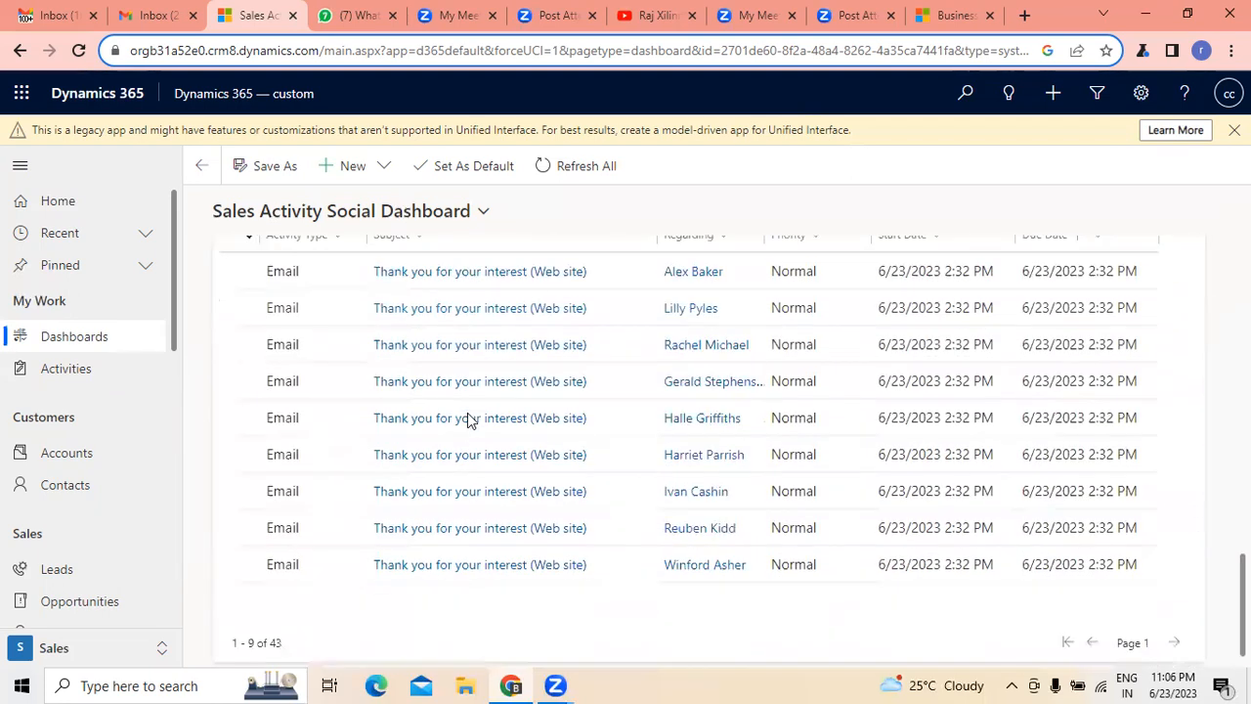
pyautogui.scroll(2, 467, 420)
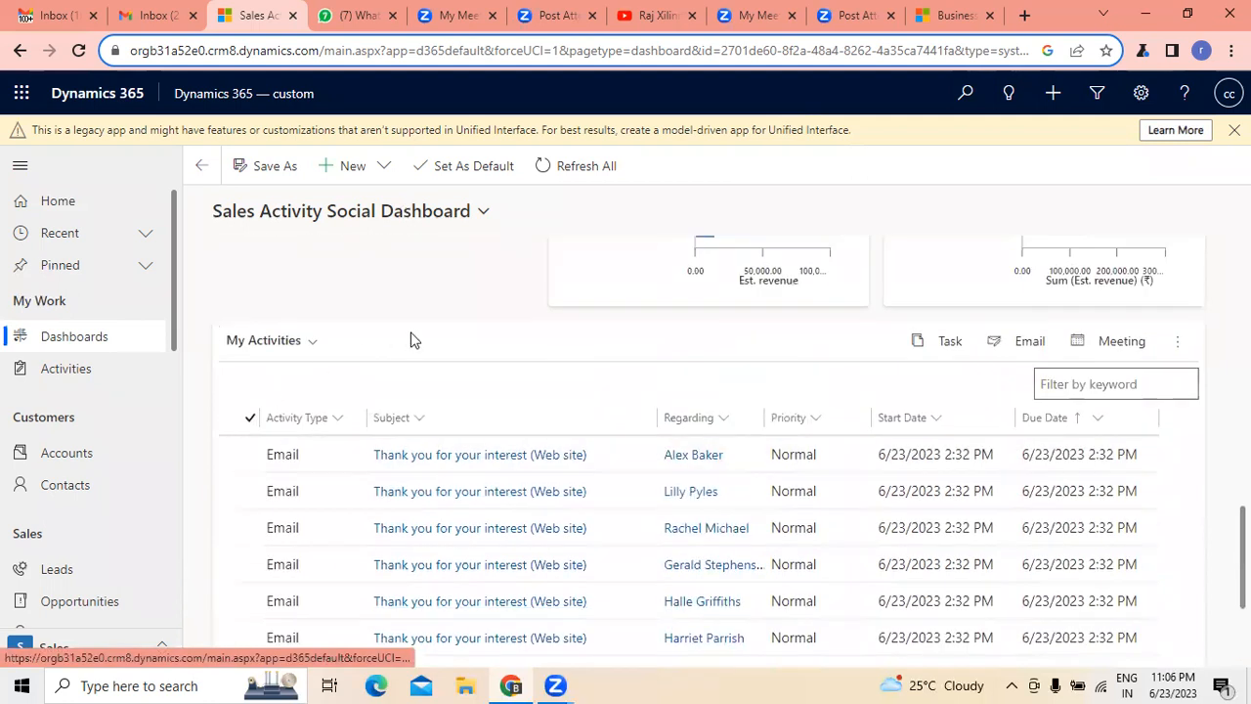
pyautogui.scroll(6, 410, 338)
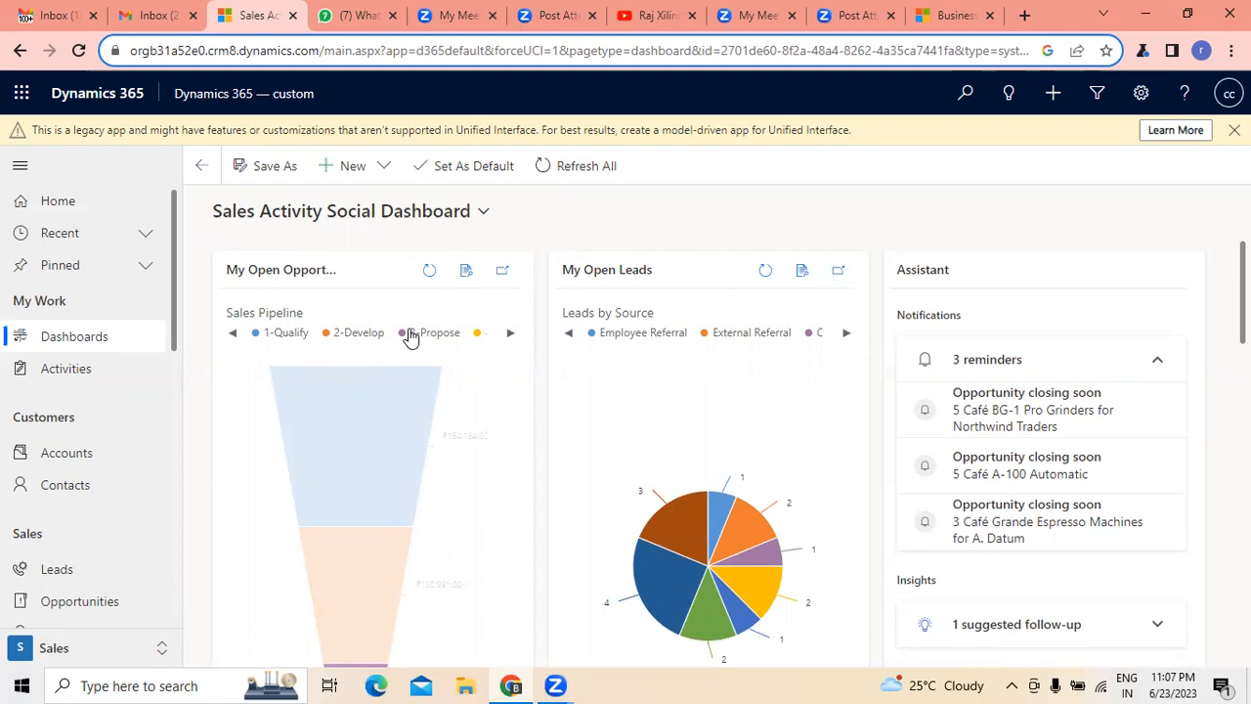
# - View the My Open Leads list and, back on the home page, look through the Sales area's navigation entries
pyautogui.click(47, 576)
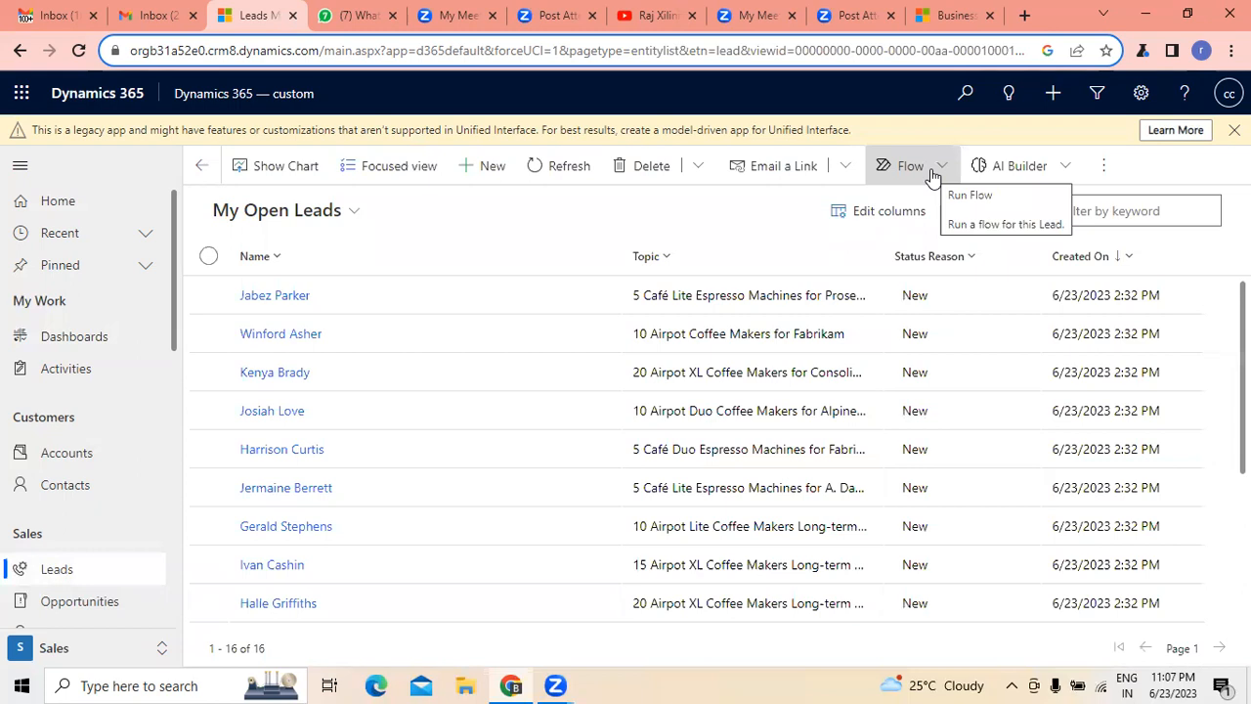
pyautogui.click(56, 207)
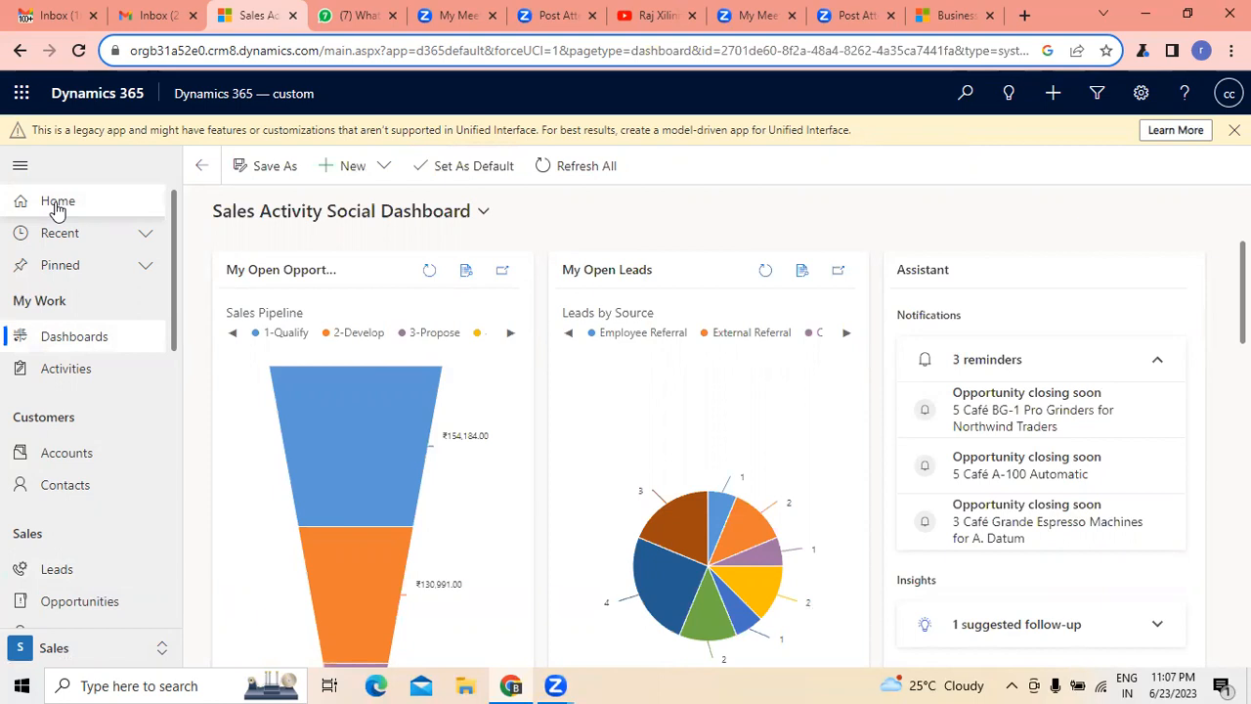
pyautogui.scroll(-10, 148, 396)
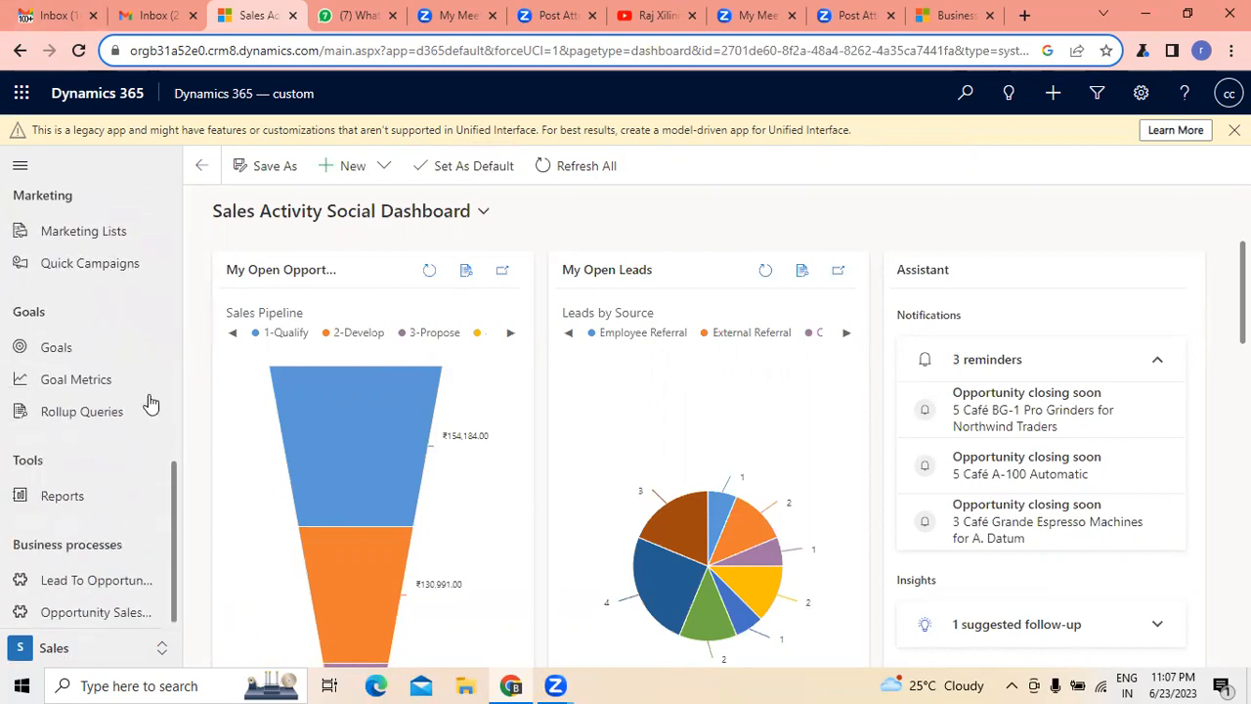
pyautogui.scroll(10, 154, 406)
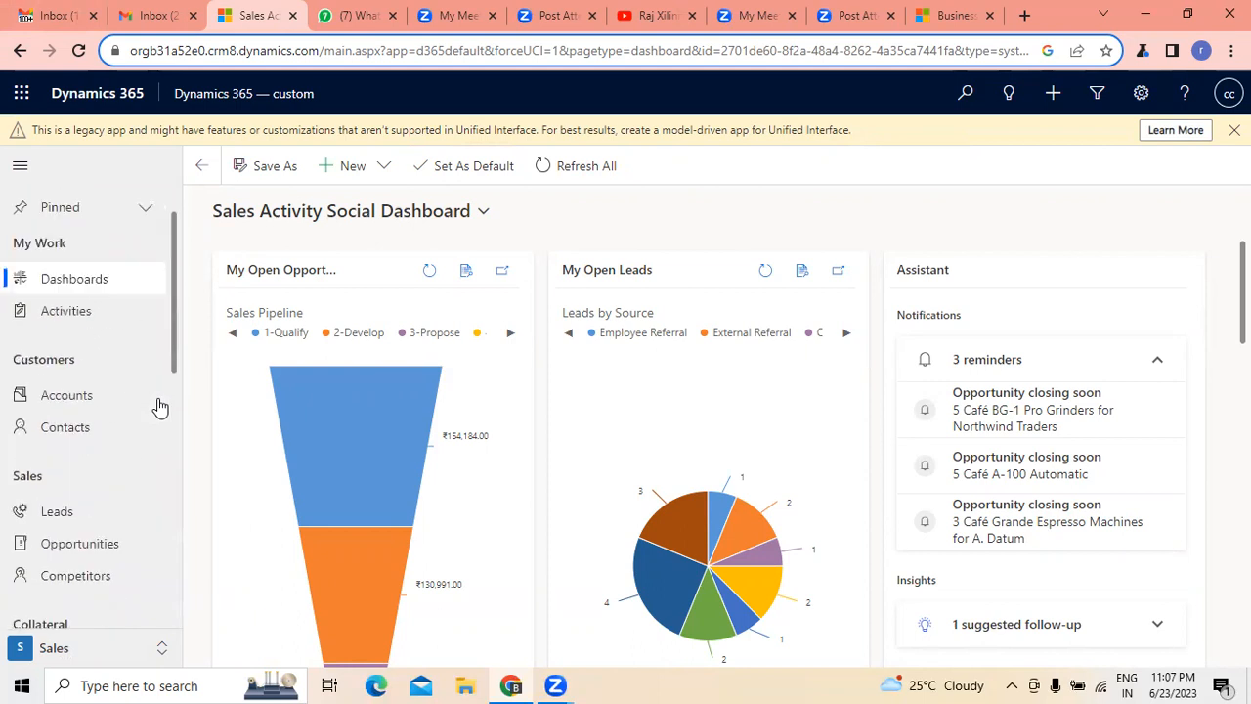
pyautogui.scroll(1, 161, 407)
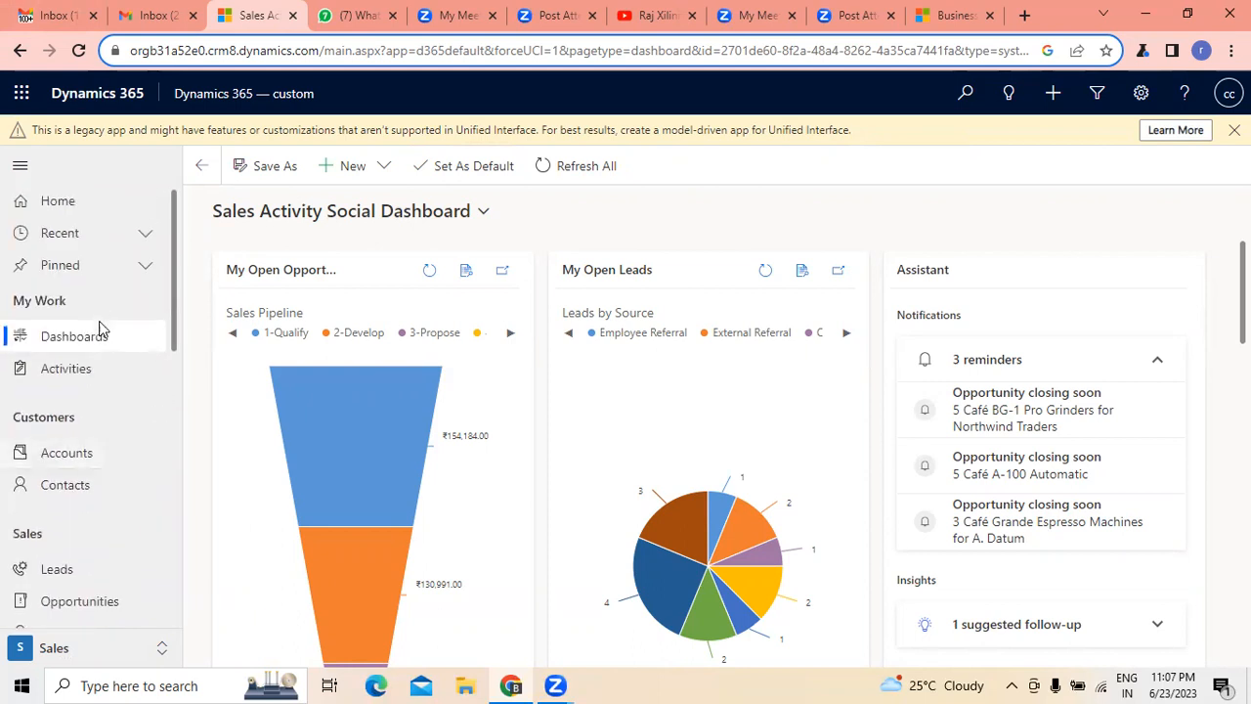
# - Visit the My Activities page, return to the dashboards and review the Sales Activity Social Dashboard down to its activities list
pyautogui.click(89, 368)
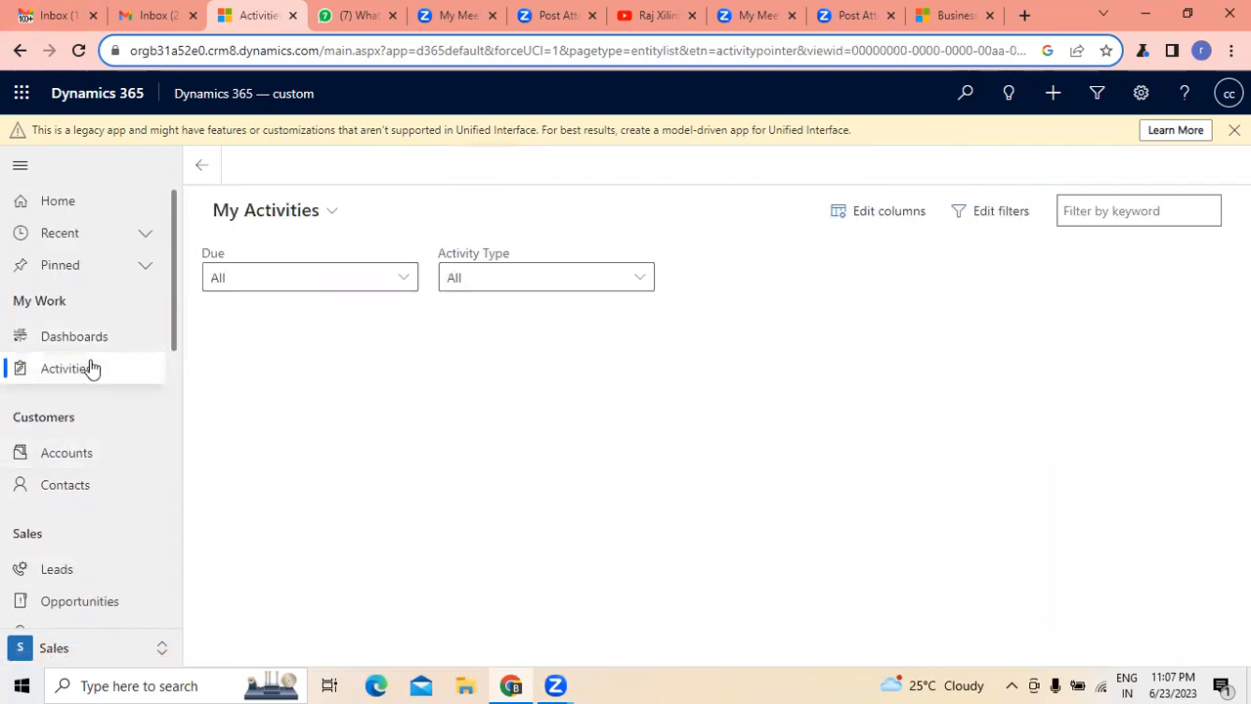
pyautogui.click(91, 348)
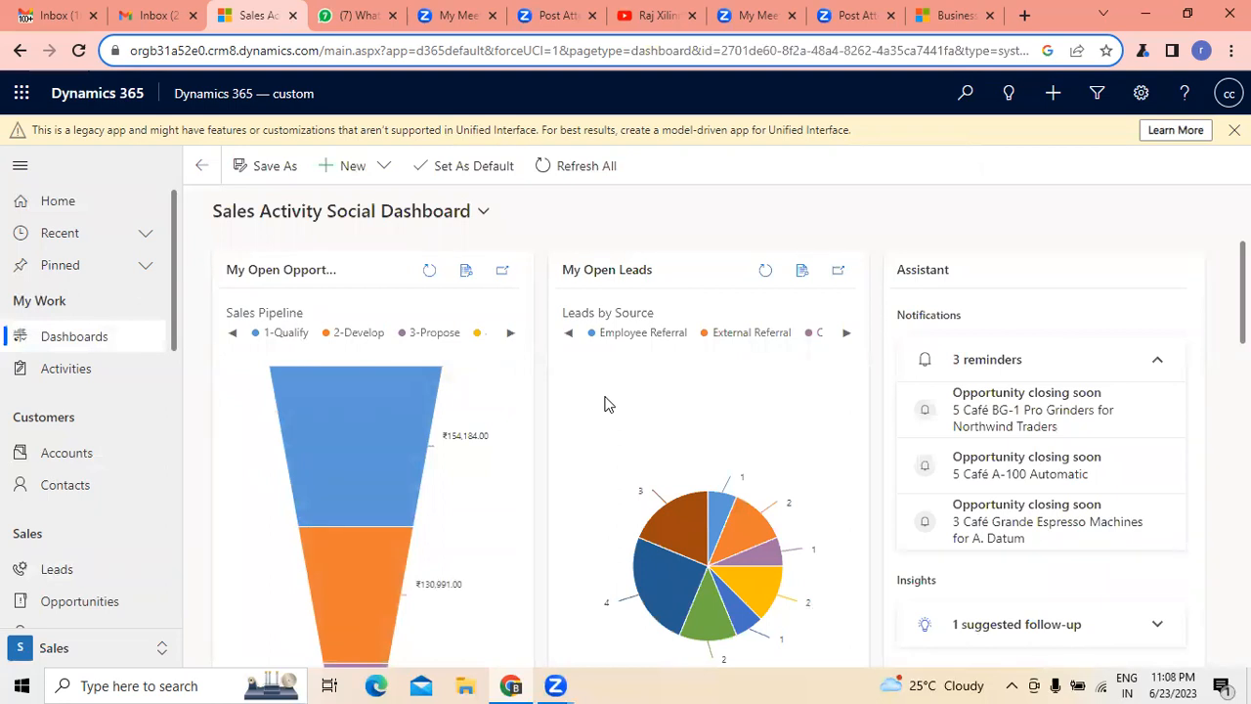
pyautogui.scroll(-5, 604, 403)
pyautogui.scroll(3, 604, 404)
pyautogui.scroll(2, 604, 404)
pyautogui.scroll(-5, 604, 403)
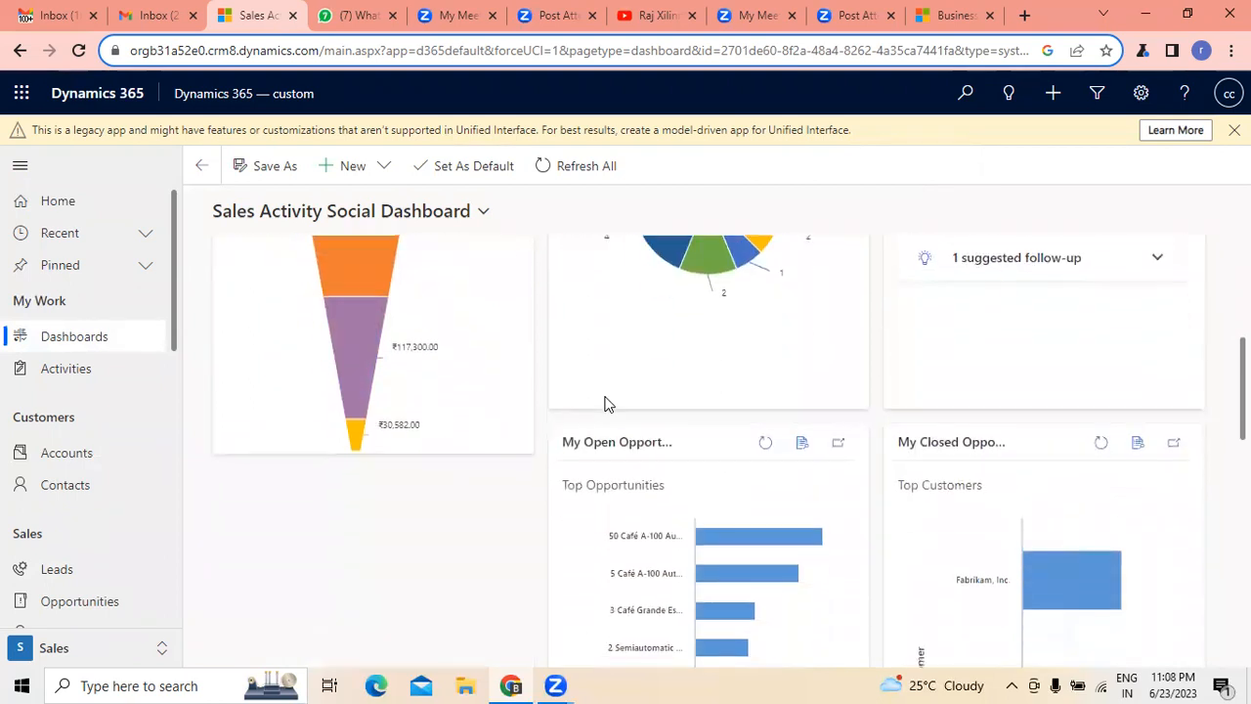
pyautogui.scroll(-5, 604, 404)
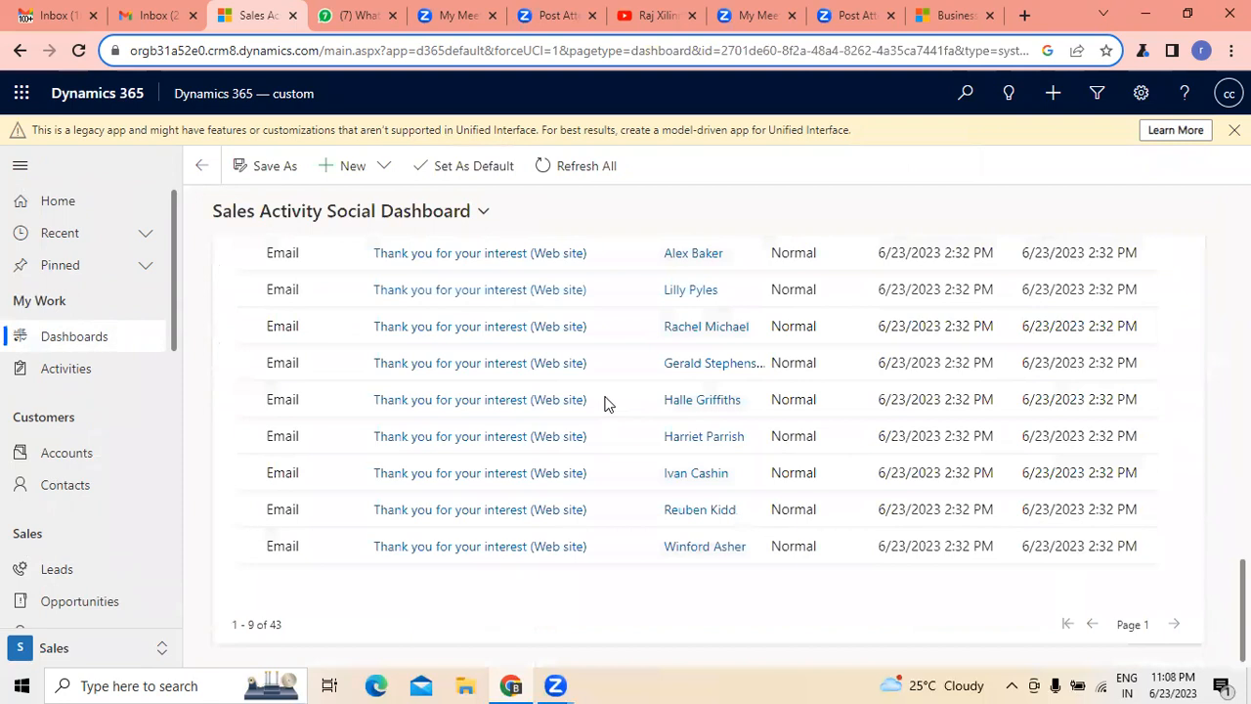
pyautogui.scroll(1, 603, 403)
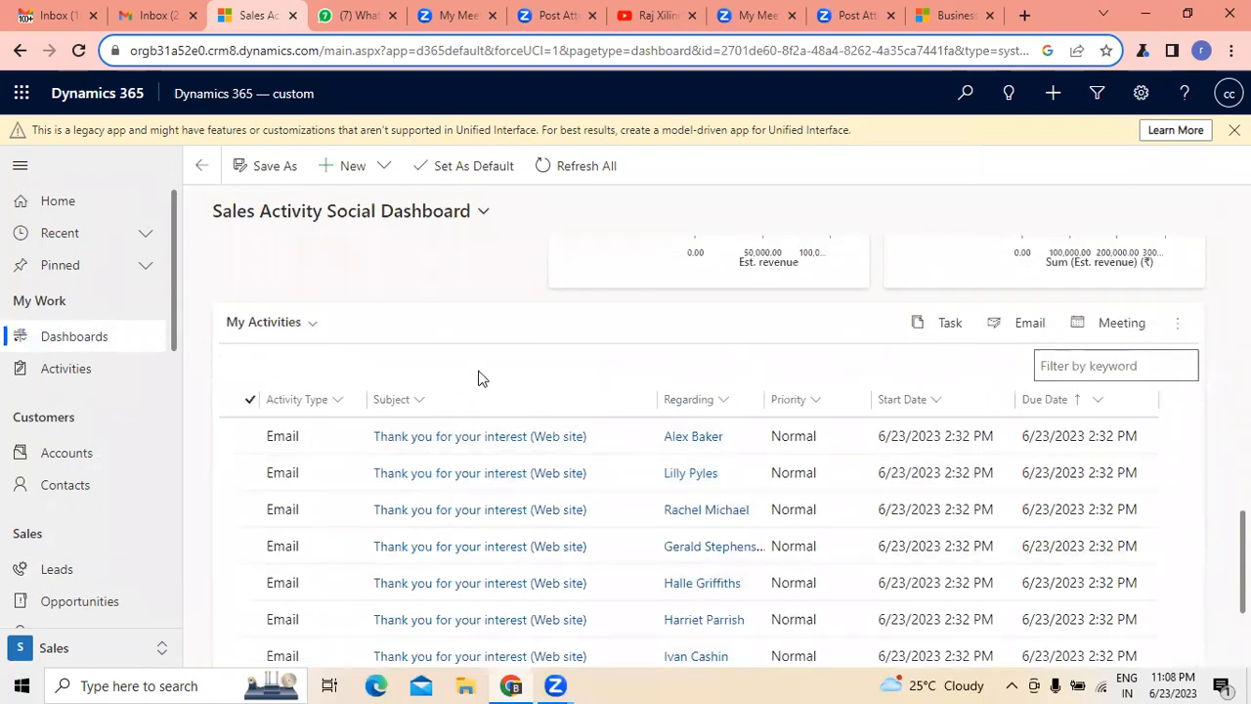
pyautogui.scroll(5, 479, 378)
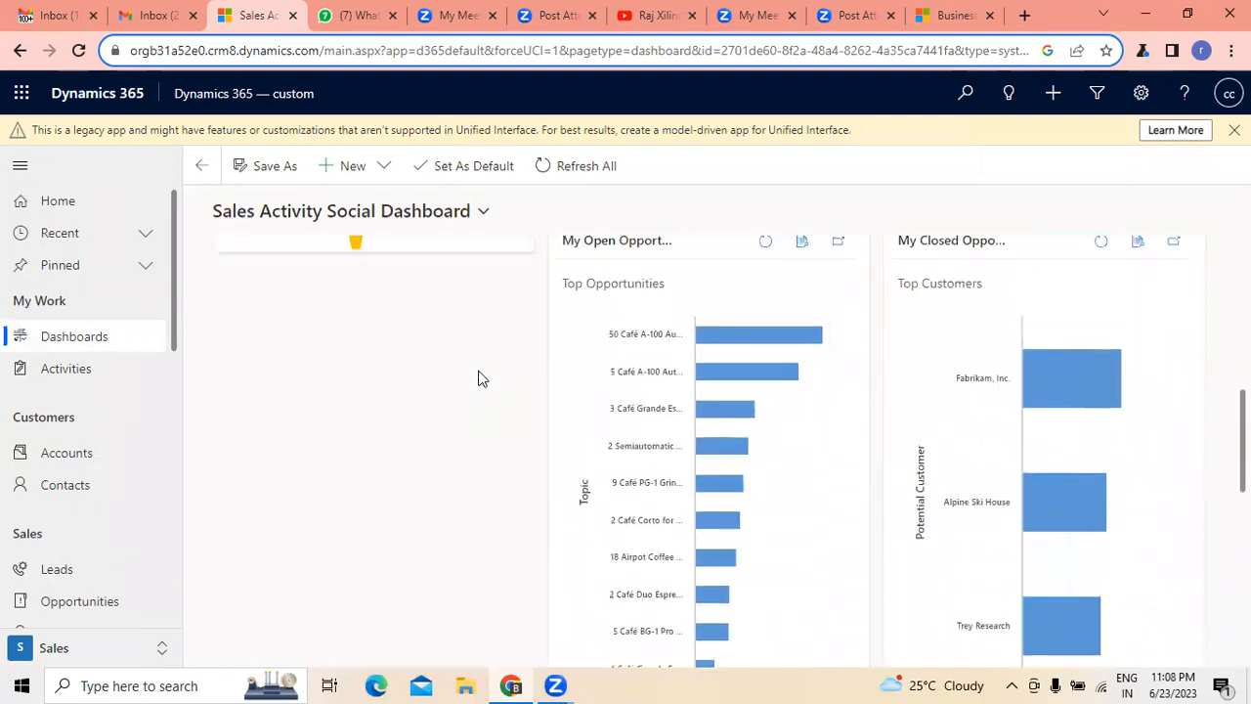
pyautogui.scroll(4, 479, 378)
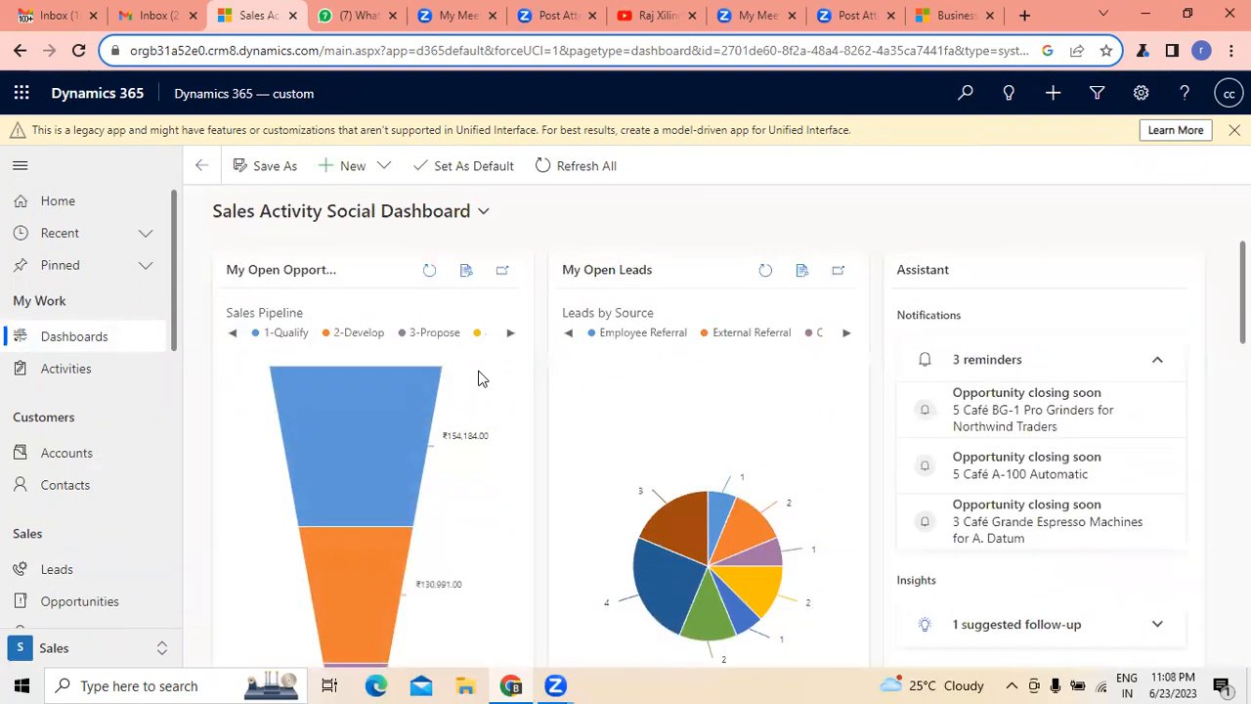
# - Look through the available dashboards and open "Implementation of Dynamics 365 CRM for a Business unit" under My Dashboards
pyautogui.click(481, 217)
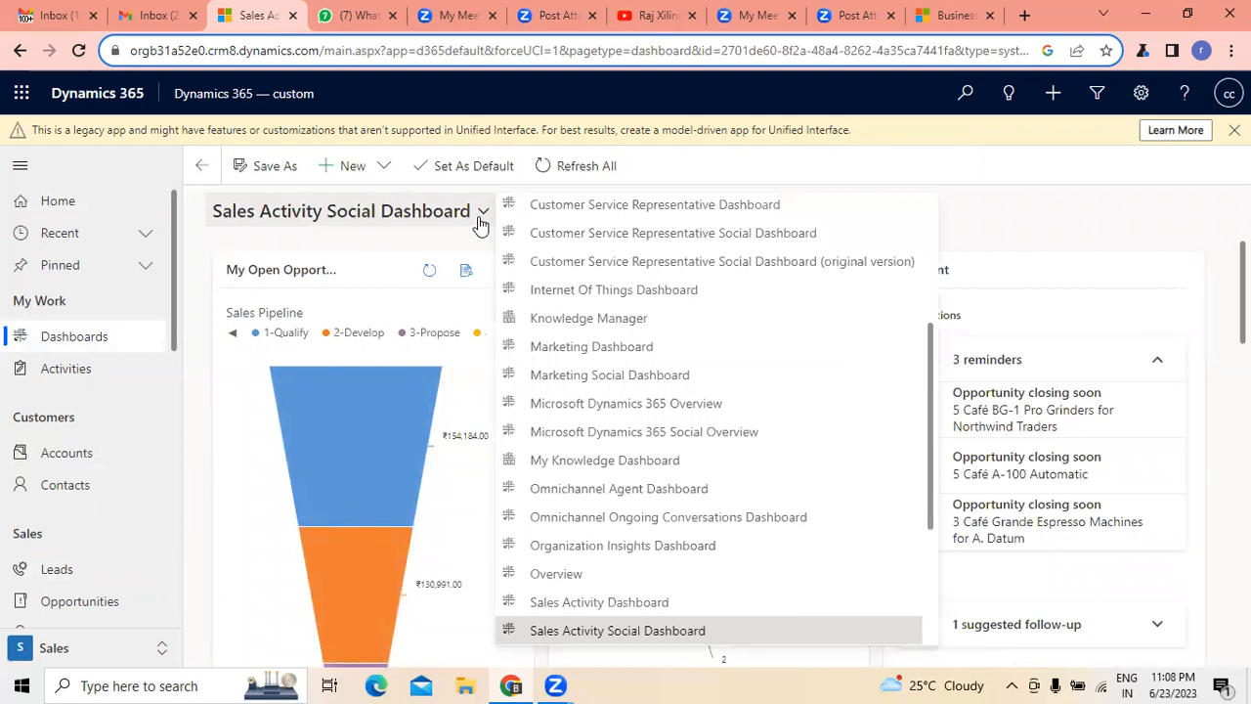
pyautogui.scroll(-3, 678, 329)
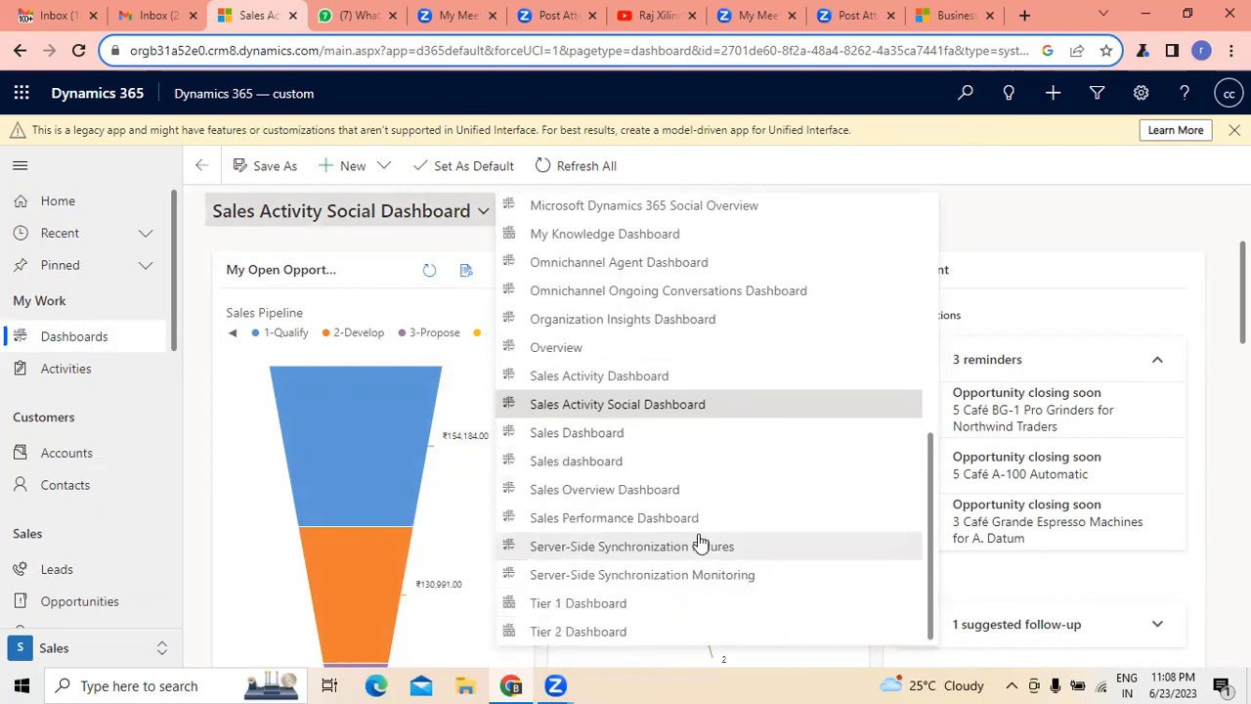
pyautogui.scroll(10, 698, 537)
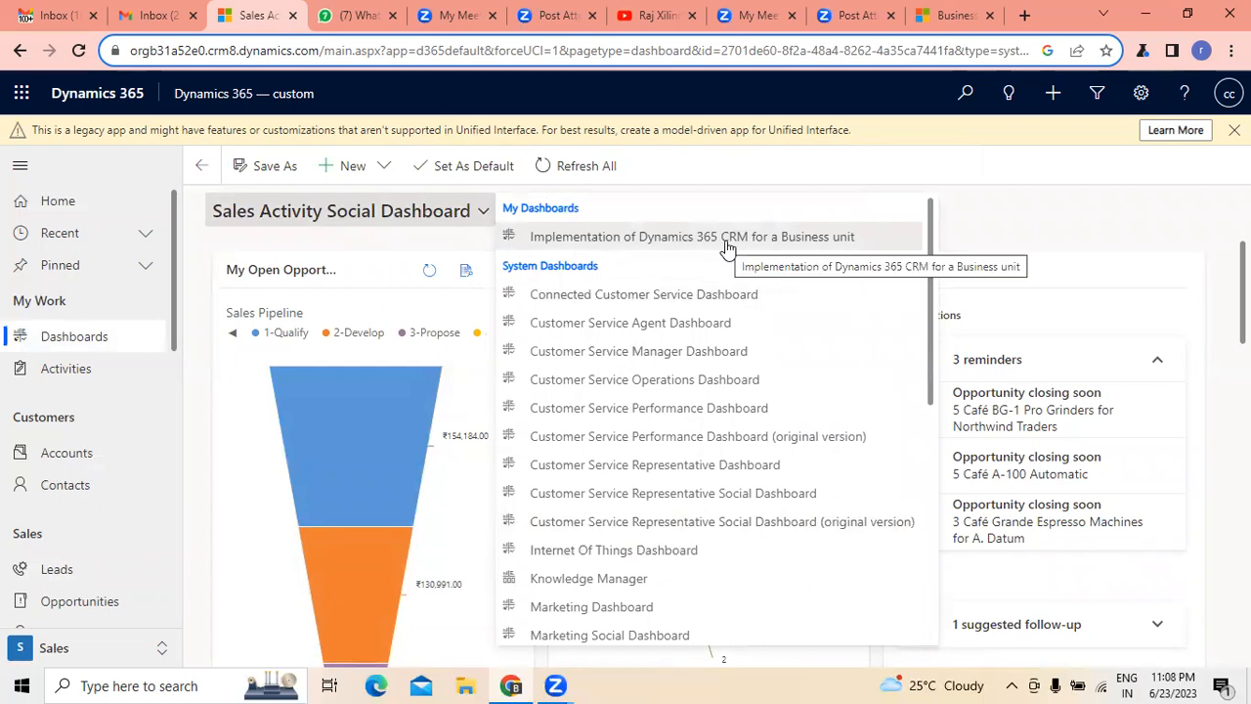
pyautogui.click(692, 236)
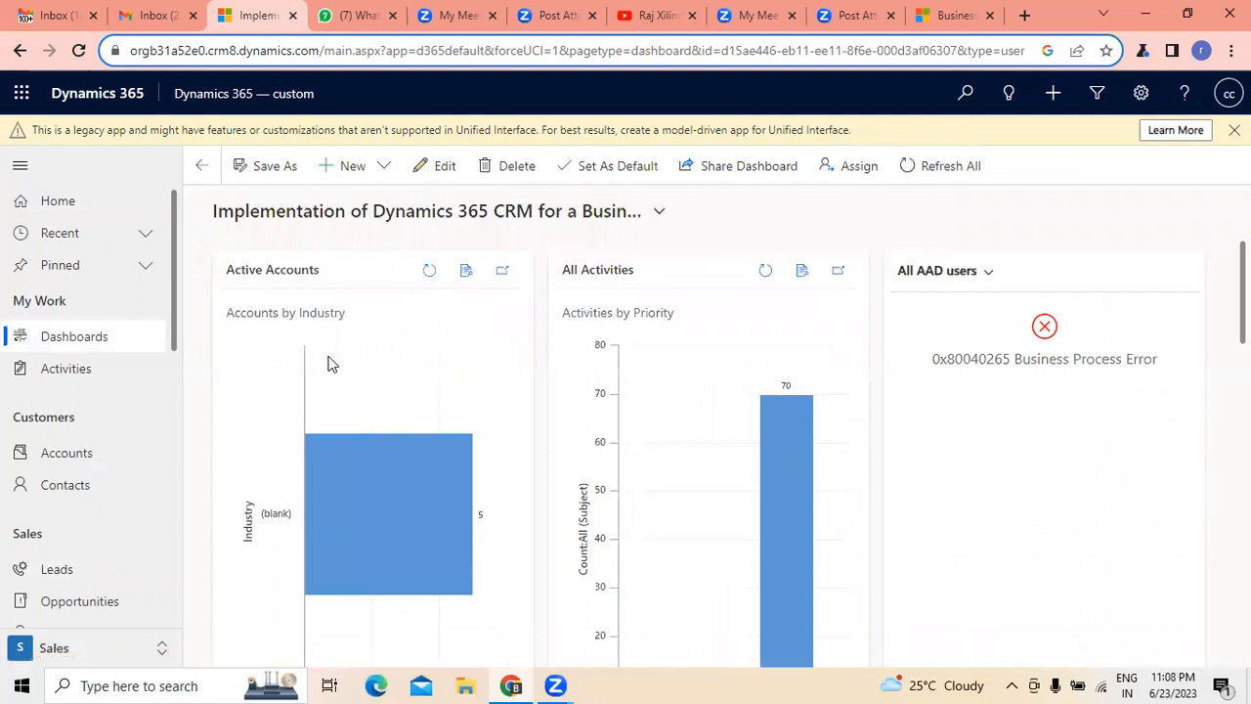
# - View the My Open Leads list, return to the dashboards and reopen "Implementation of Dynamics 365 CRM for a Business unit"
pyautogui.click(75, 573)
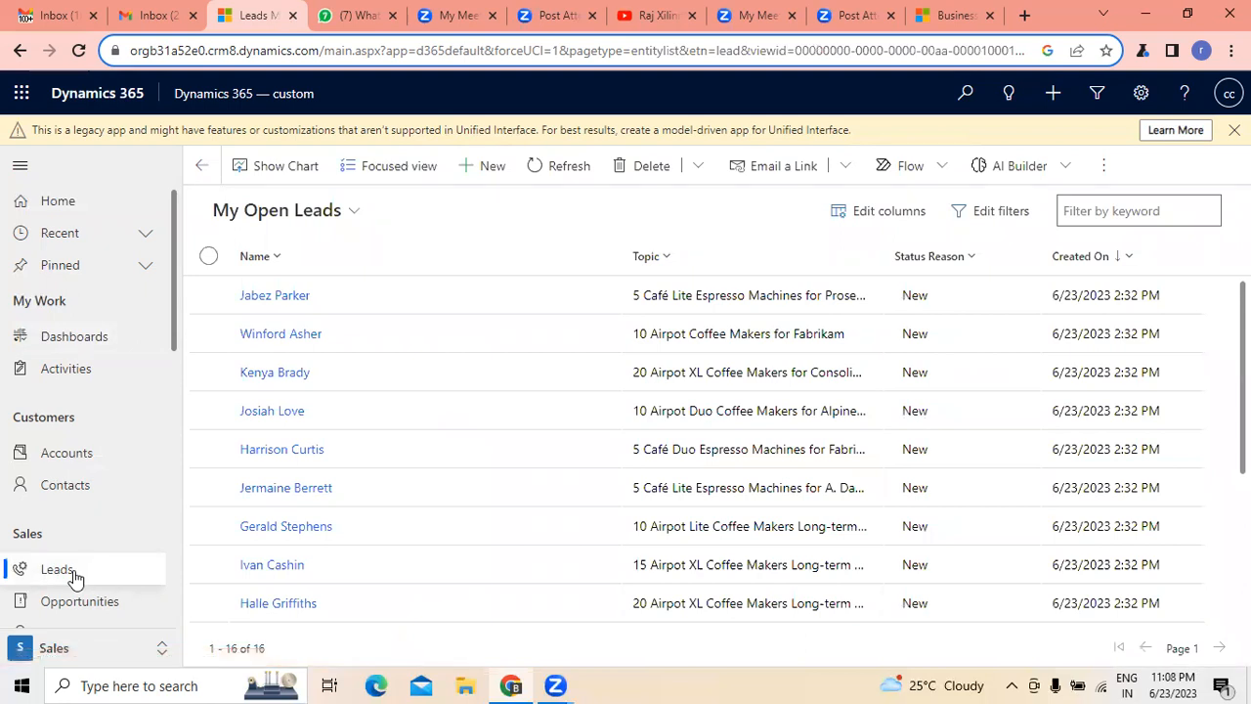
pyautogui.click(67, 208)
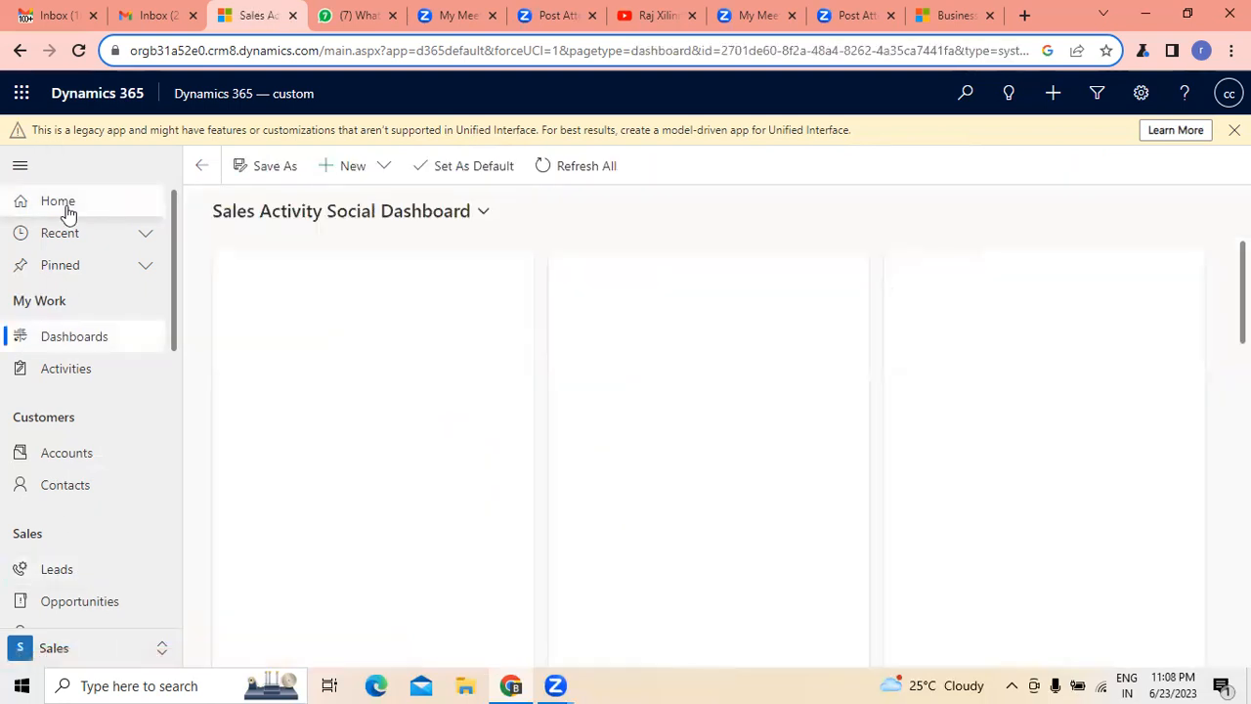
pyautogui.click(482, 211)
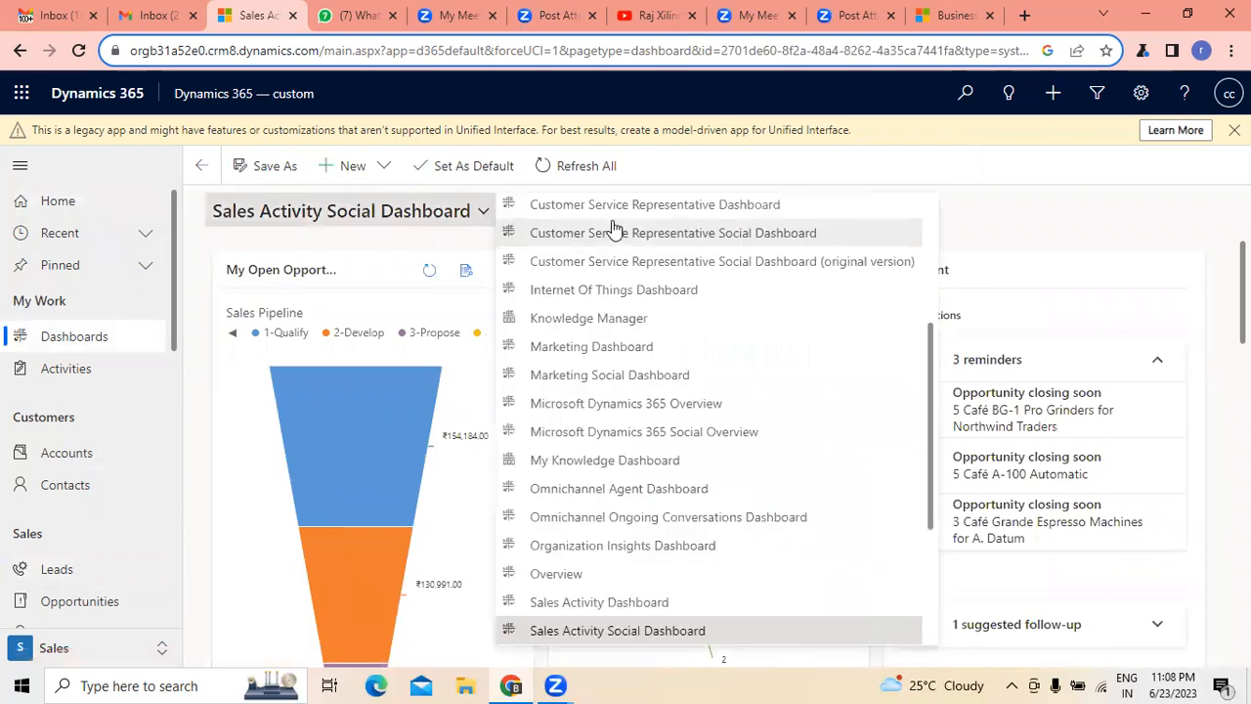
pyautogui.scroll(3, 776, 299)
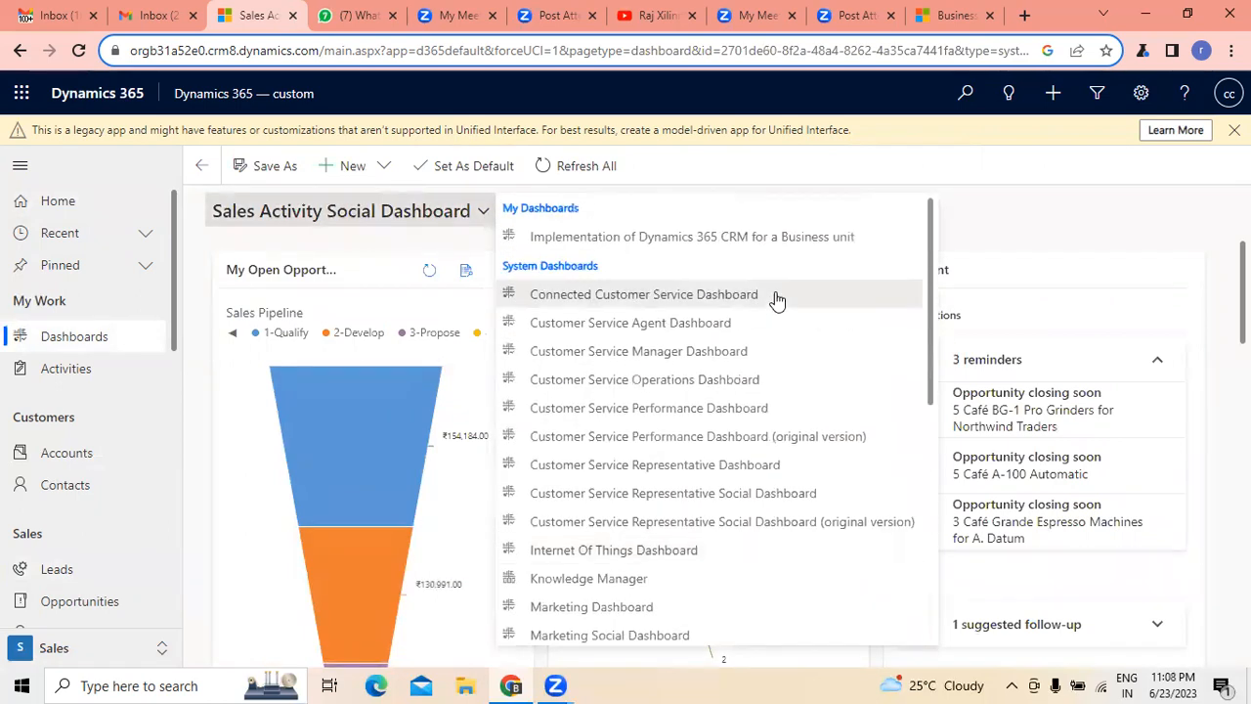
pyautogui.click(710, 235)
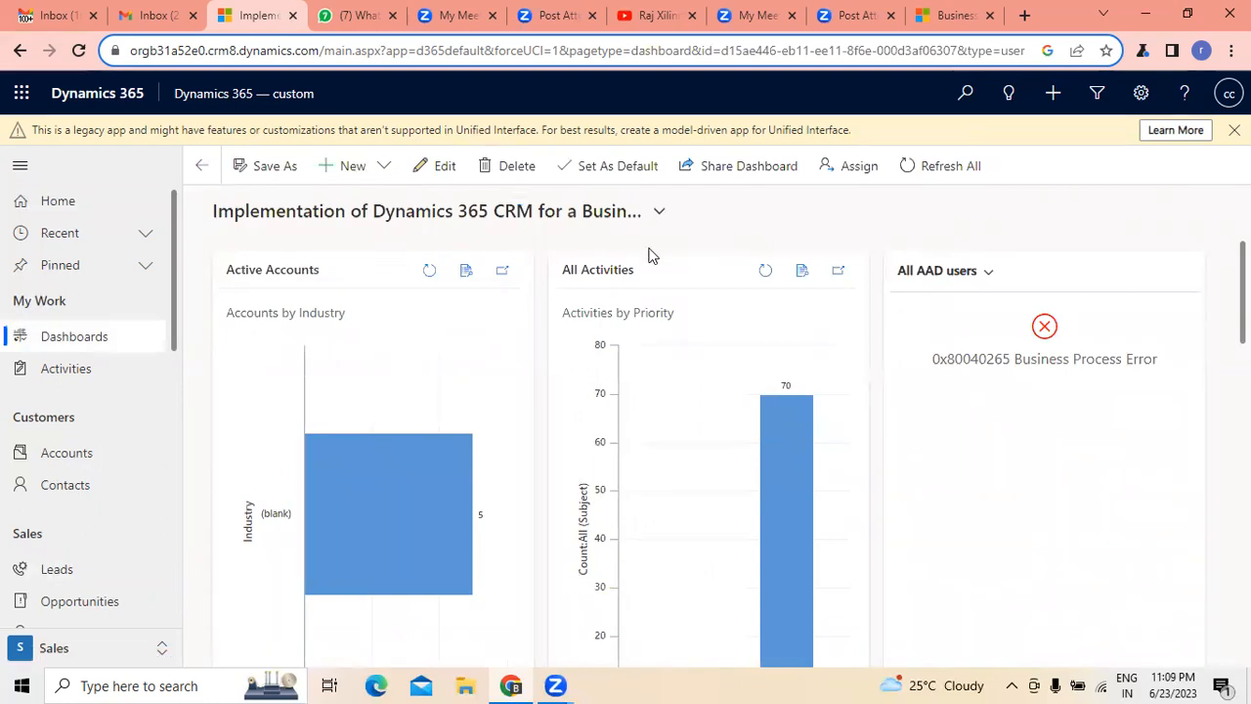
# - Visit the My Open Opportunities list, switch to My Open Leads and check the AI Builder options offered there
pyautogui.click(68, 604)
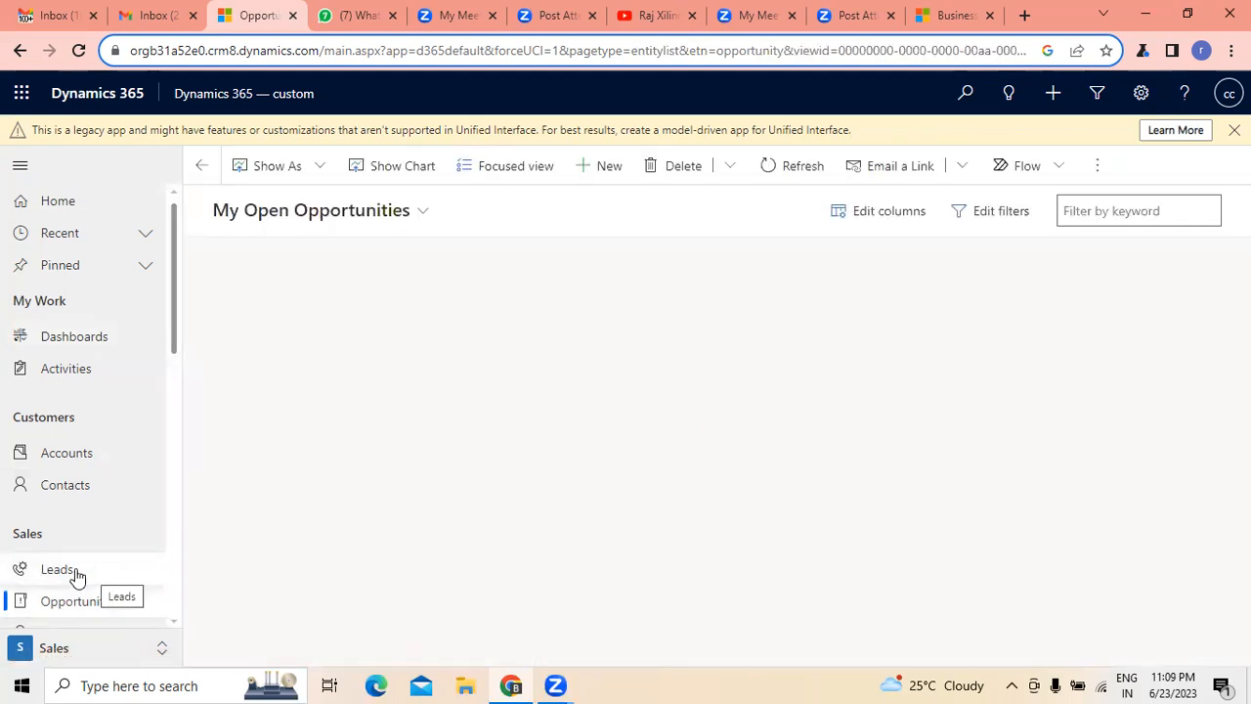
pyautogui.click(76, 577)
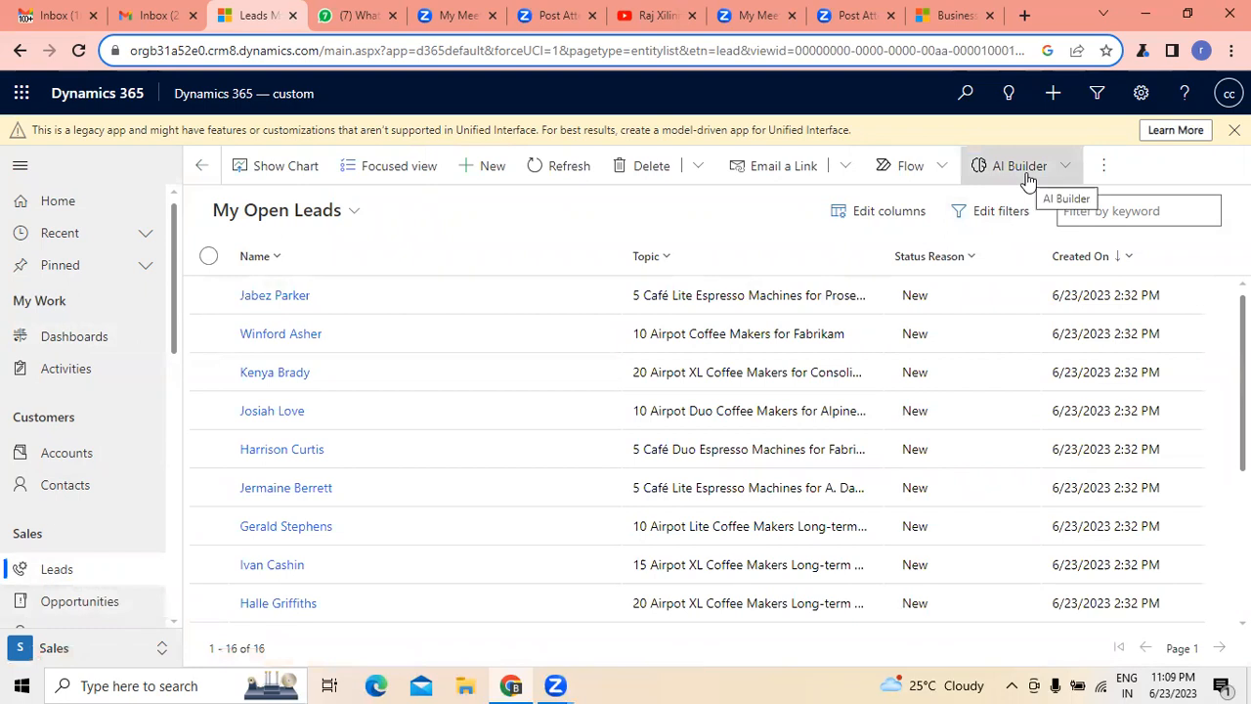
pyautogui.click(1065, 169)
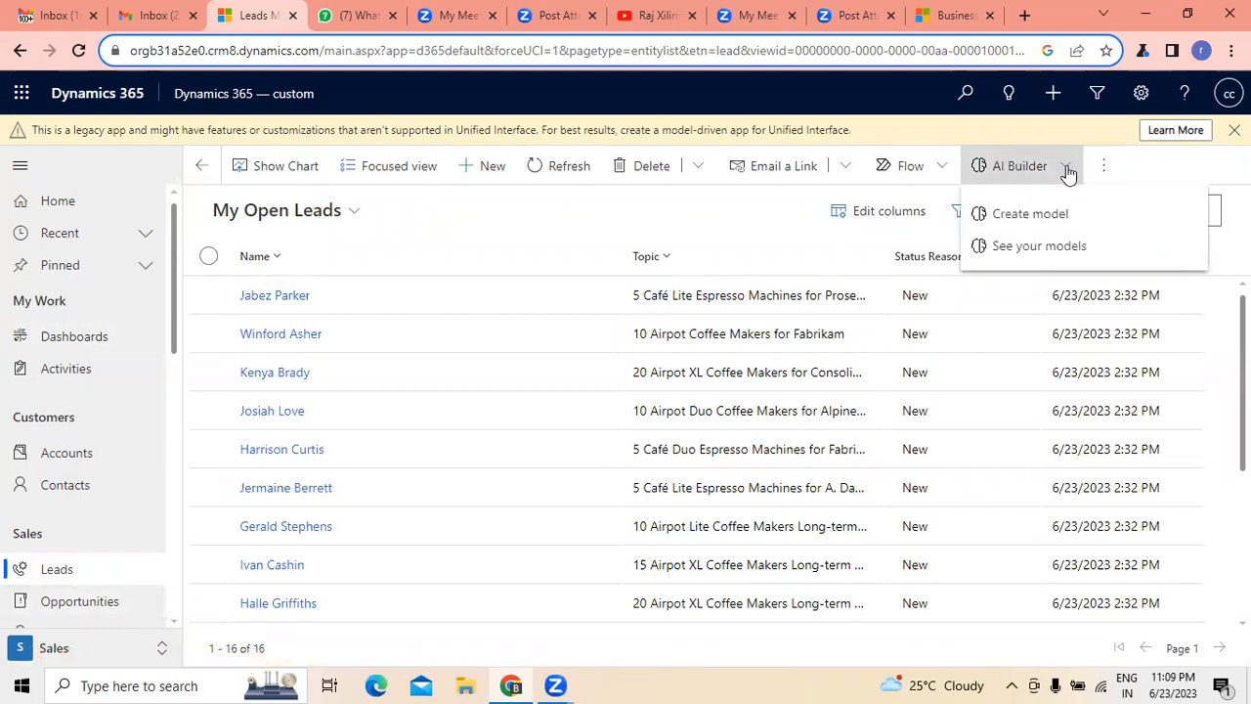
pyautogui.click(658, 196)
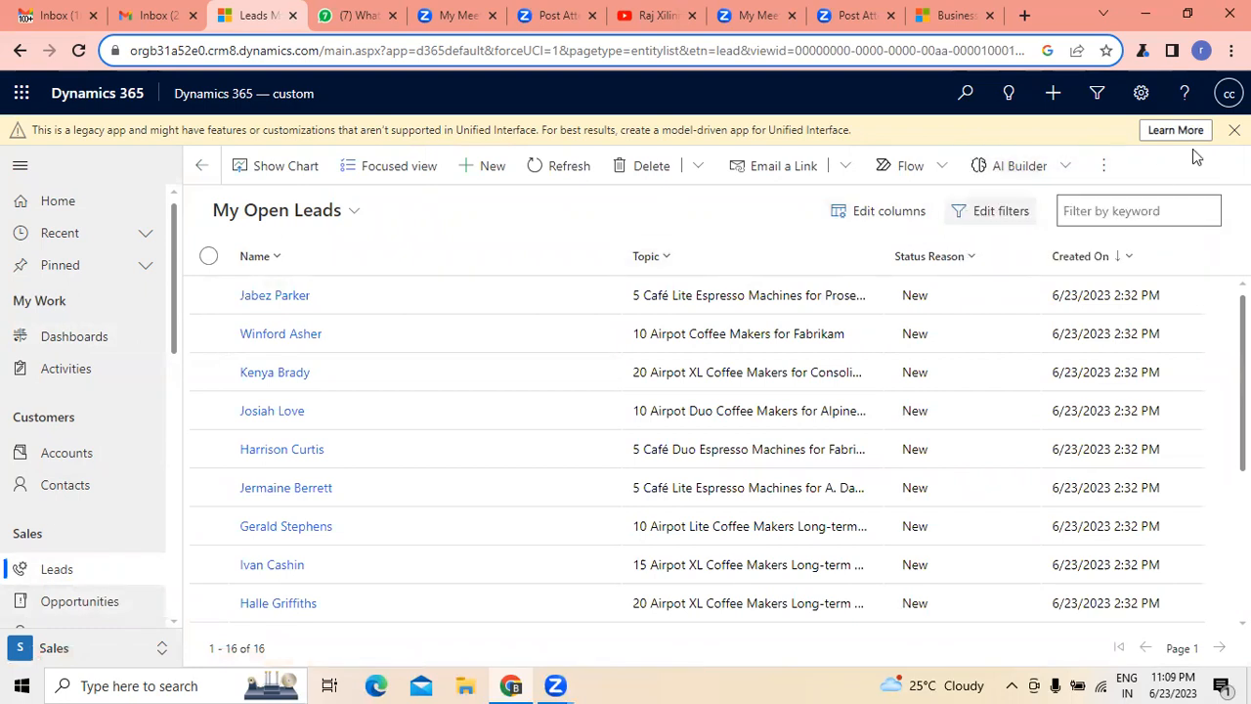
# - Preview the Import from Excel form for leads, close it, and review the additional commands of the leads list
pyautogui.click(1106, 167)
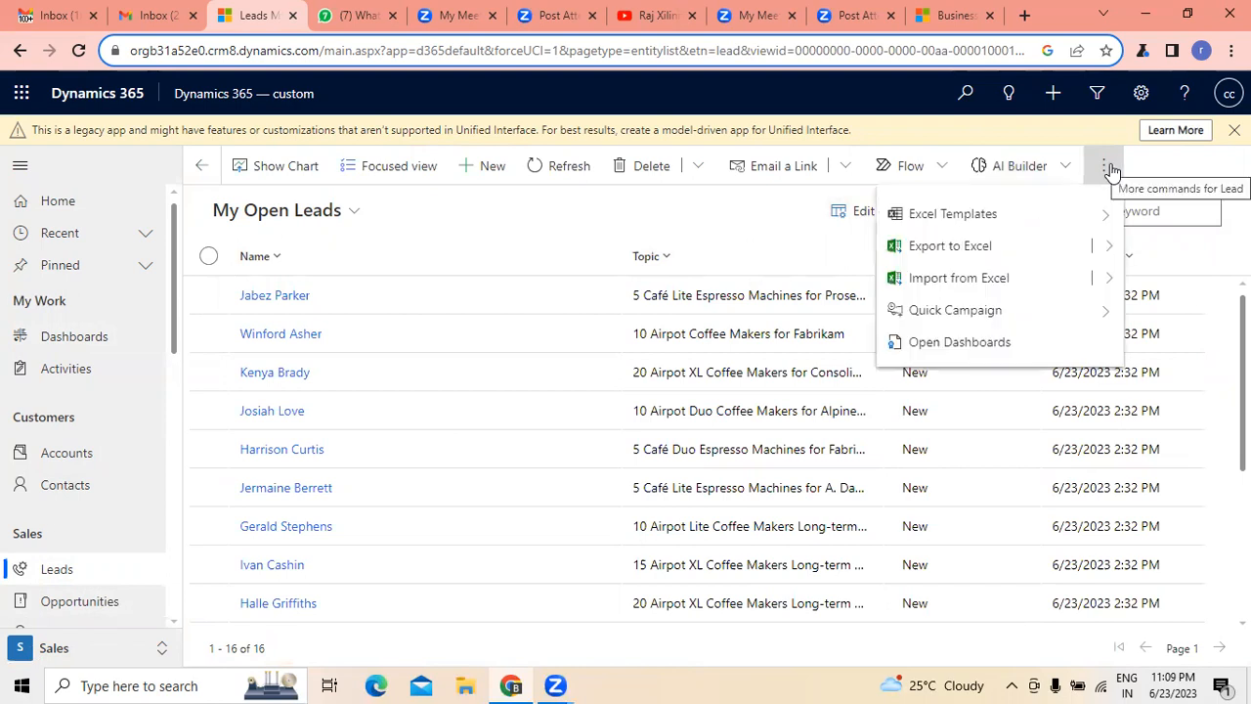
pyautogui.click(958, 282)
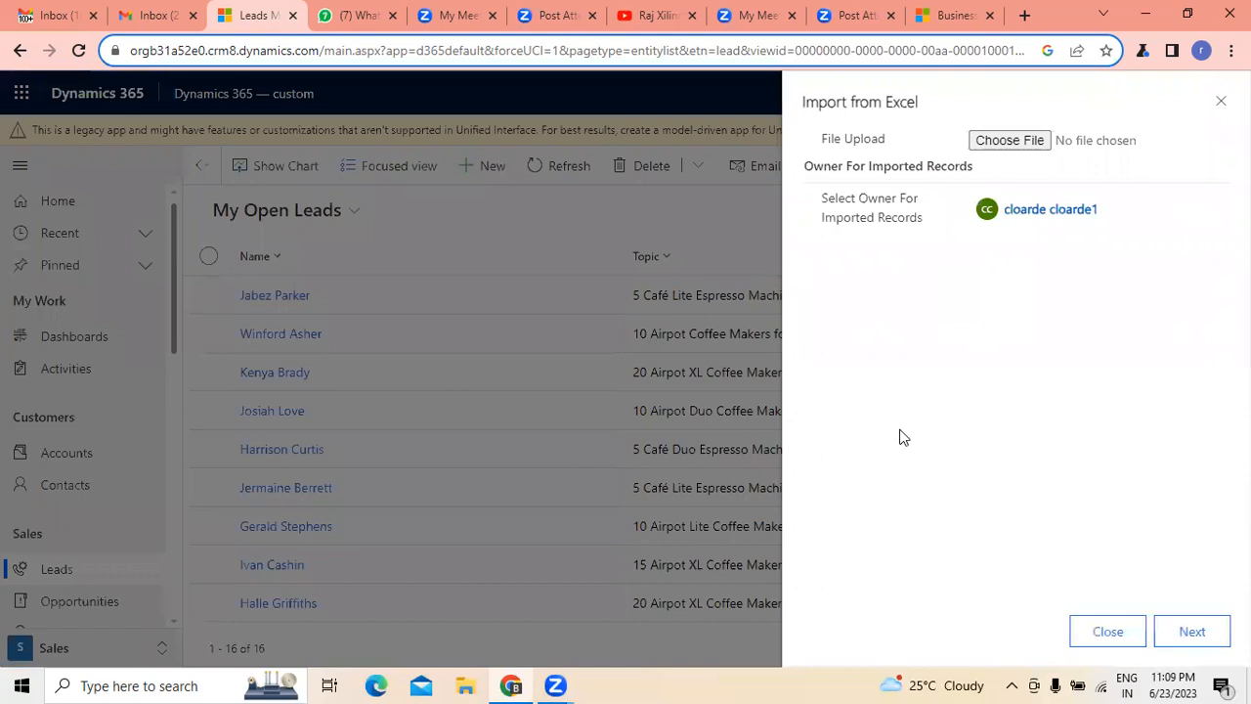
pyautogui.click(1132, 635)
pyautogui.click(1112, 171)
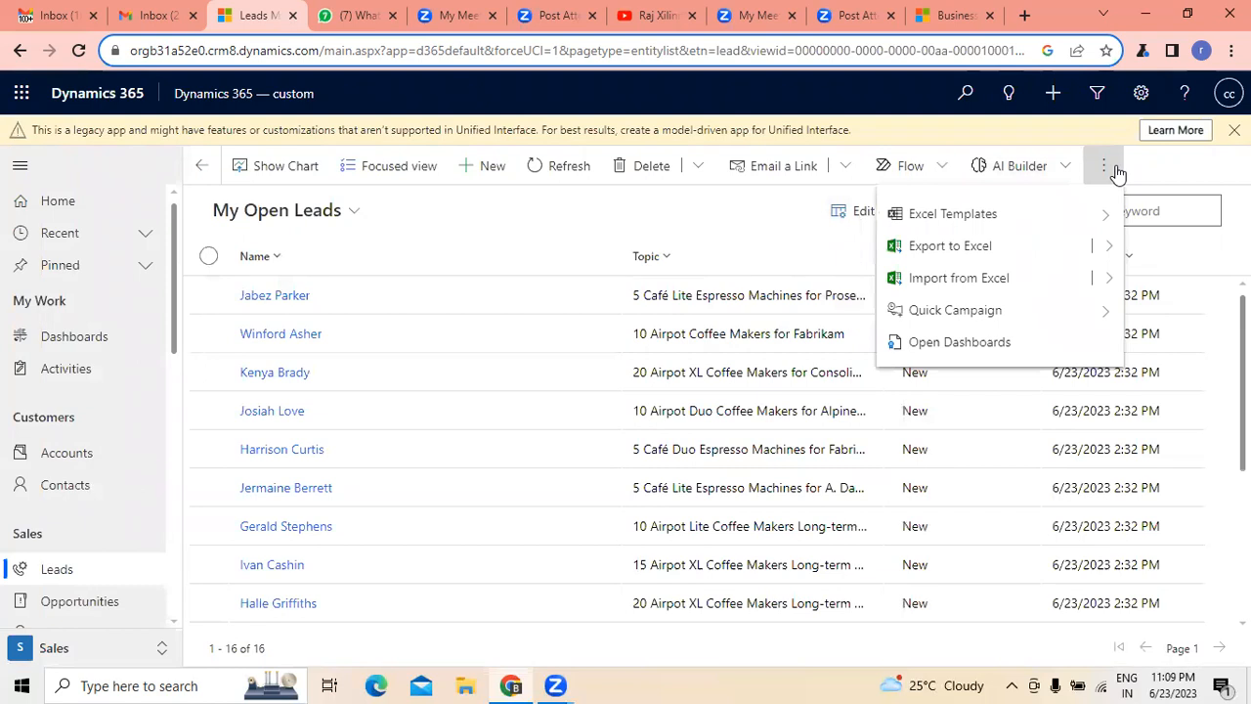
pyautogui.click(626, 204)
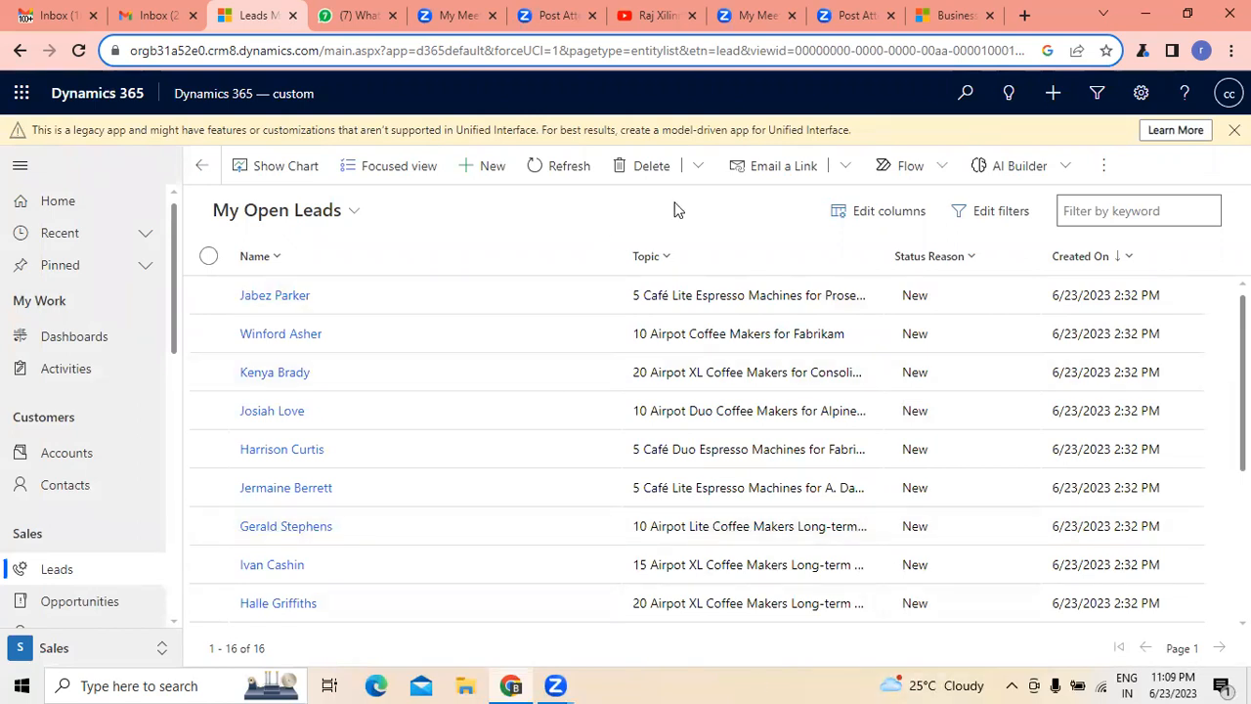
pyautogui.click(1106, 172)
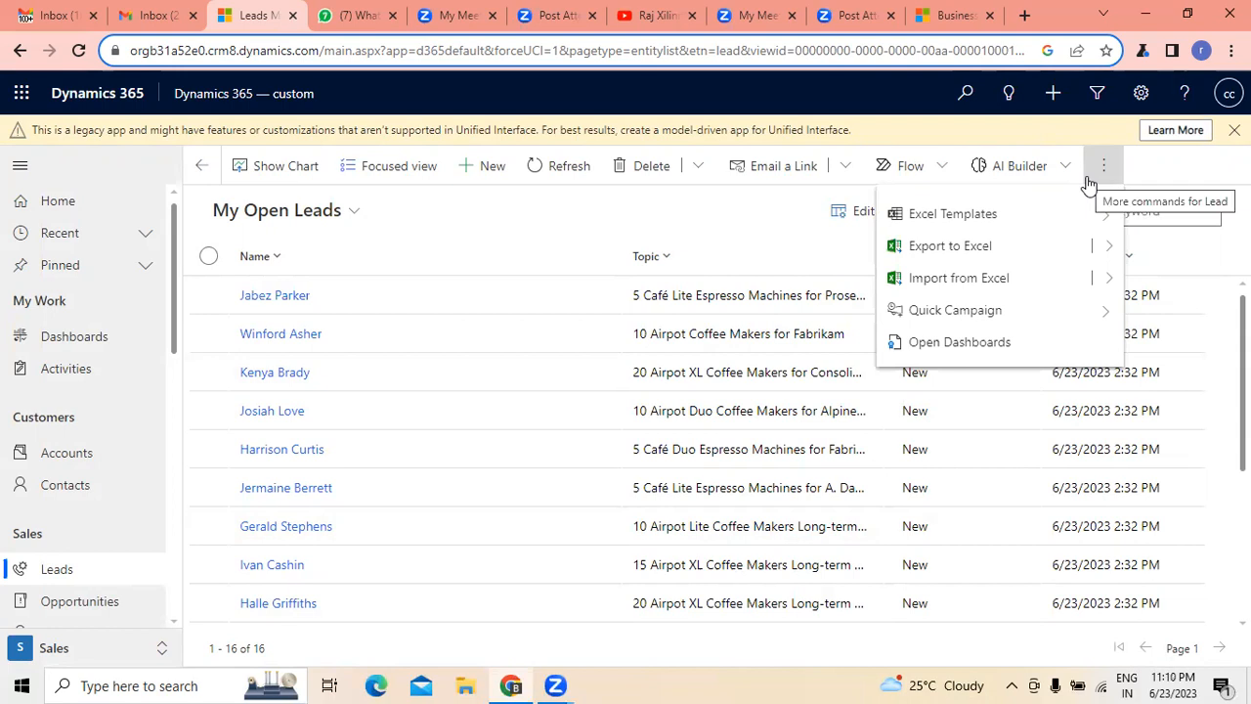
pyautogui.click(578, 213)
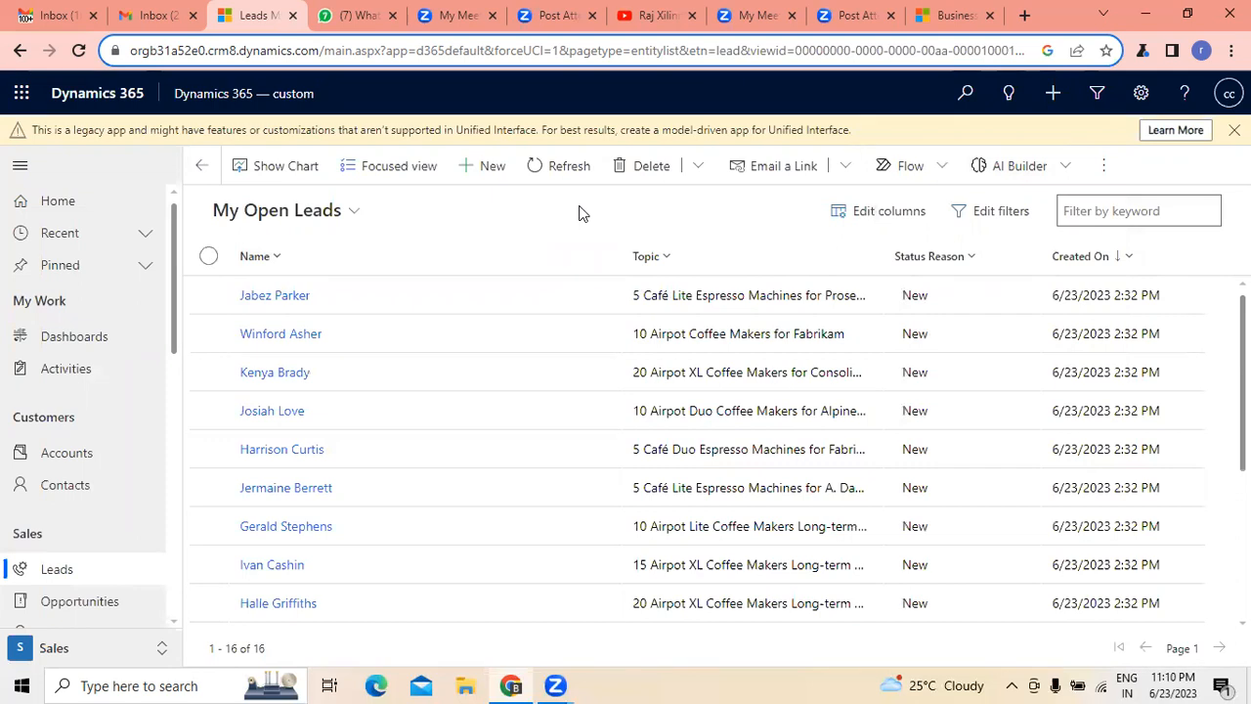
pyautogui.click(1098, 167)
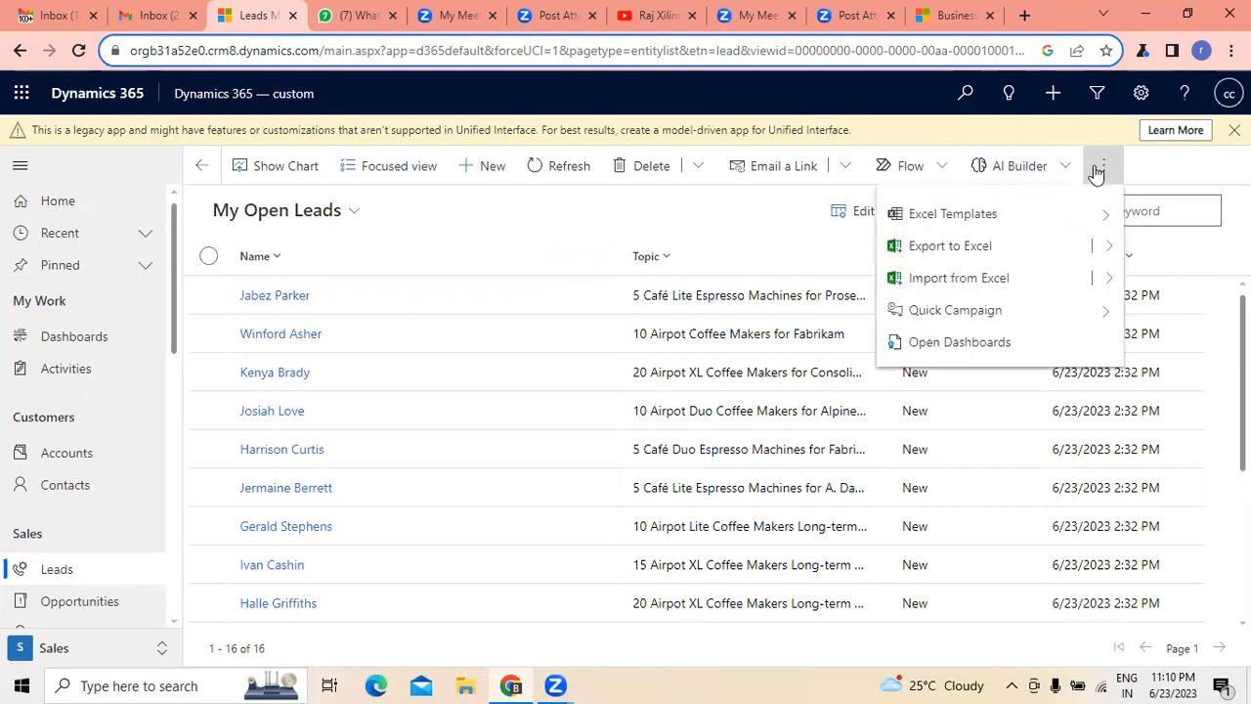
pyautogui.click(1010, 279)
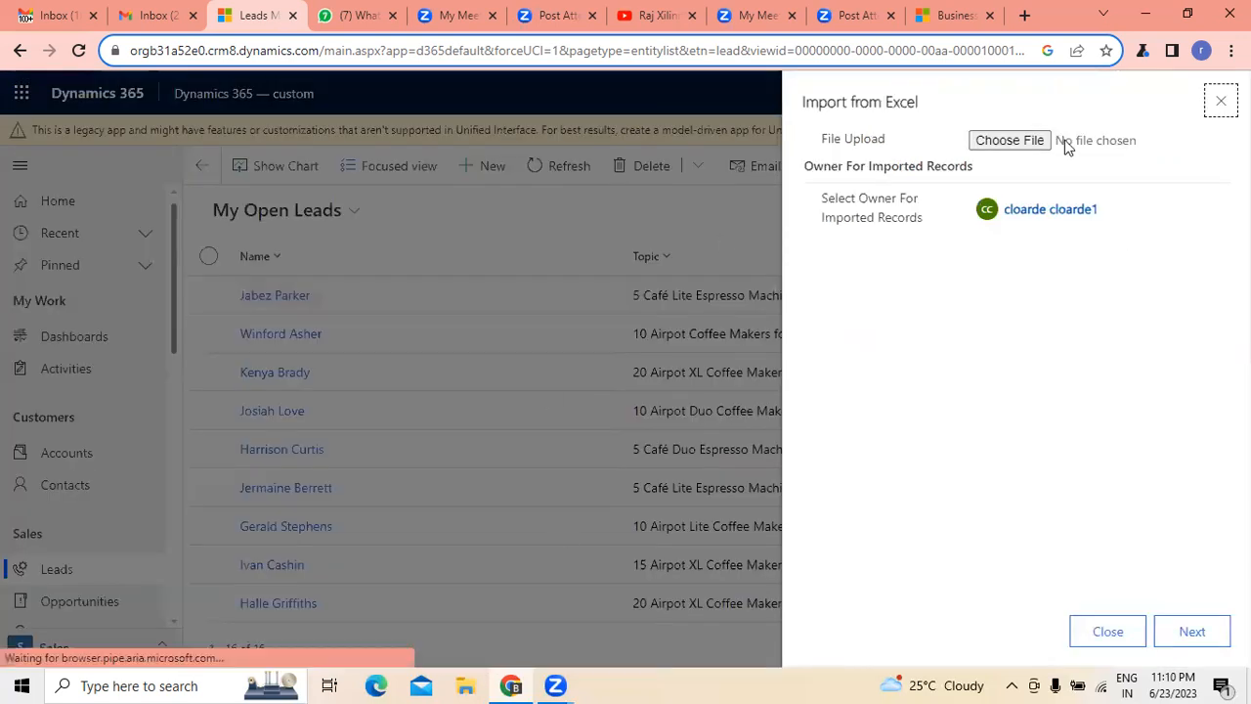
pyautogui.click(1026, 140)
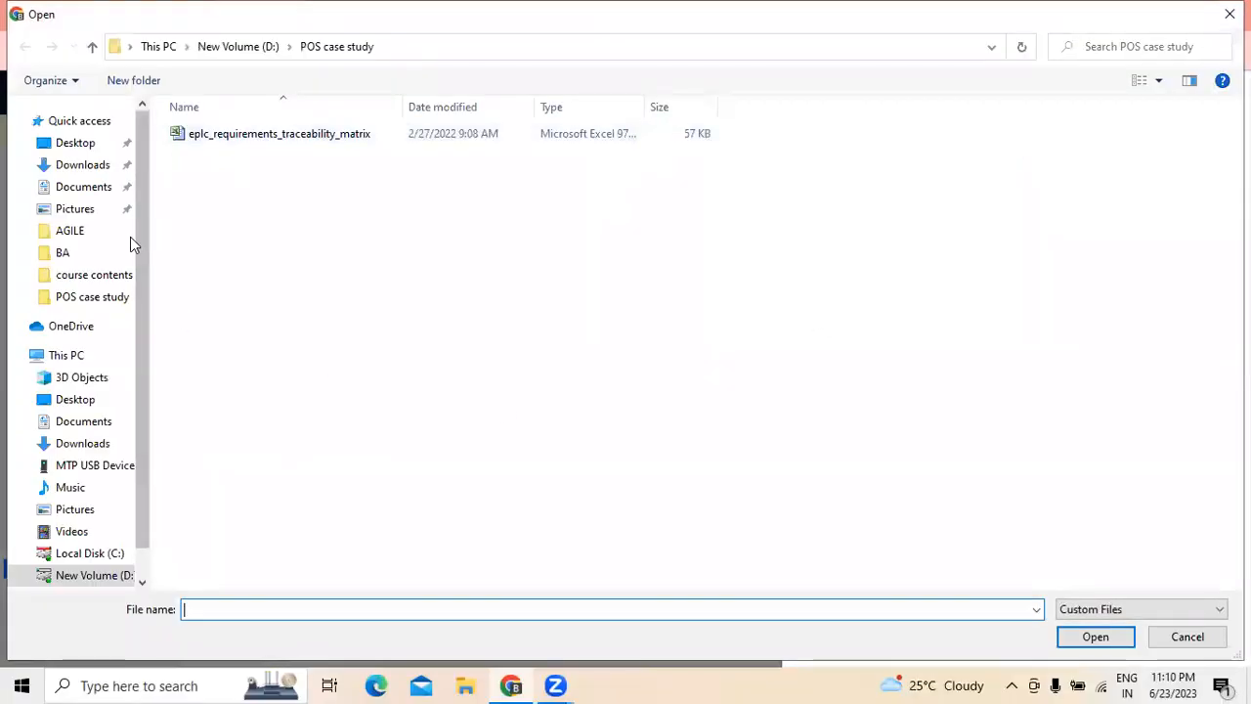
pyautogui.click(78, 147)
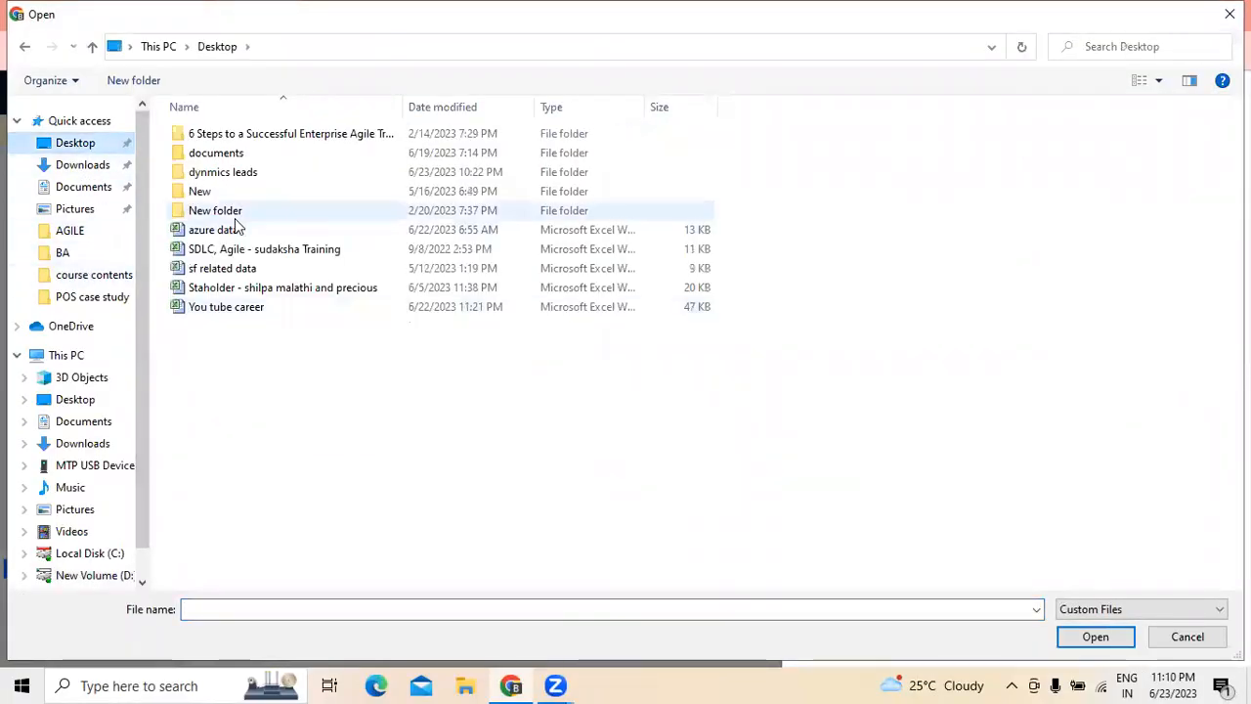
pyautogui.click(231, 180)
pyautogui.doubleClick(231, 180)
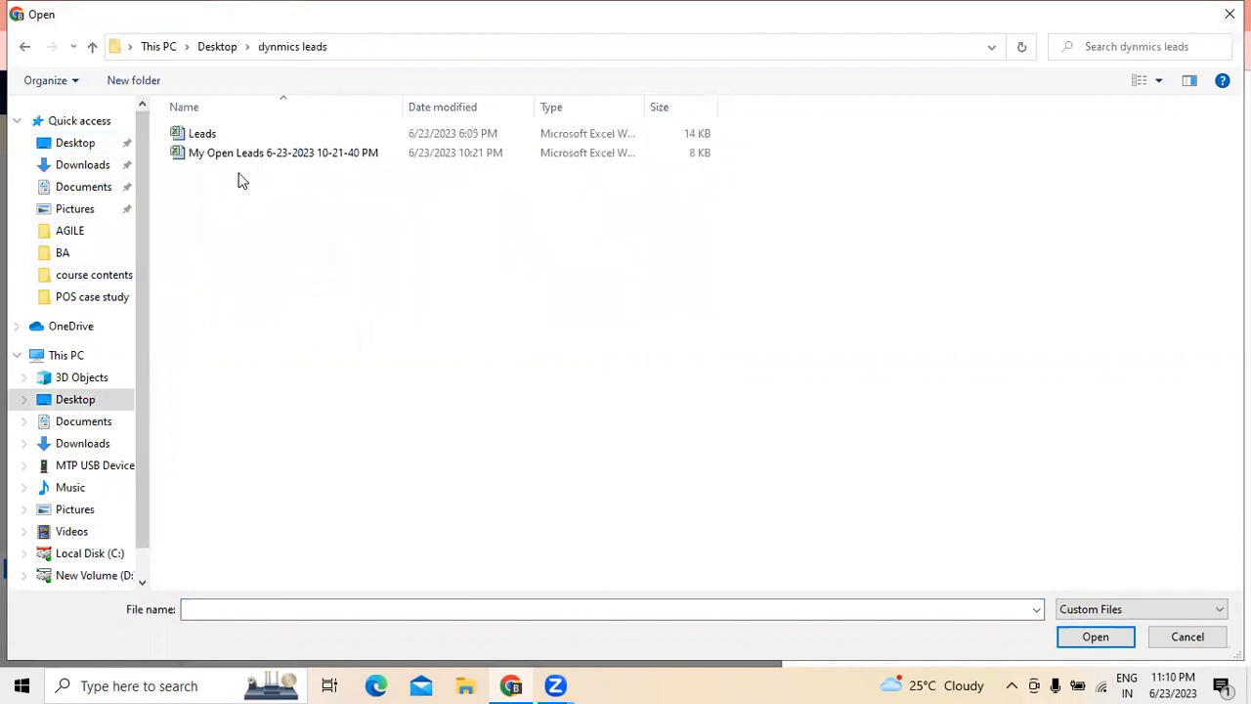
pyautogui.click(246, 154)
pyautogui.click(1111, 640)
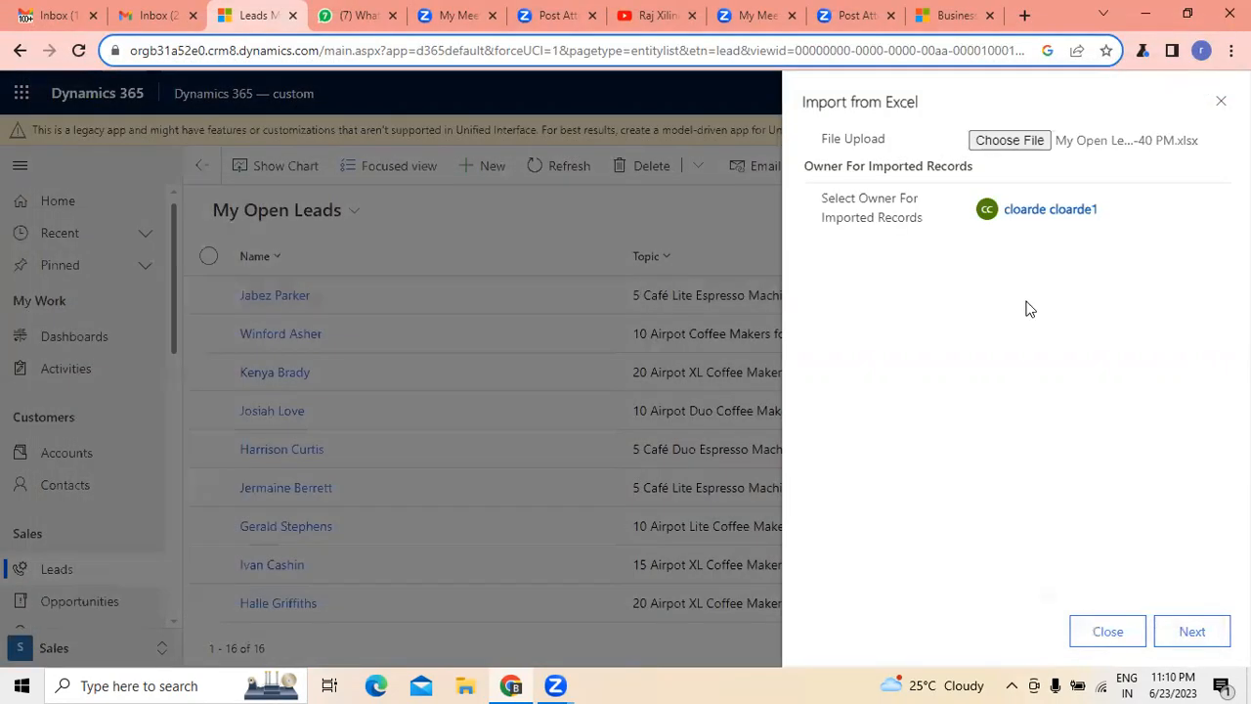
# - Submit the chosen leads file for import, ignoring the unmapped fields, and close the import wizard
pyautogui.click(1179, 638)
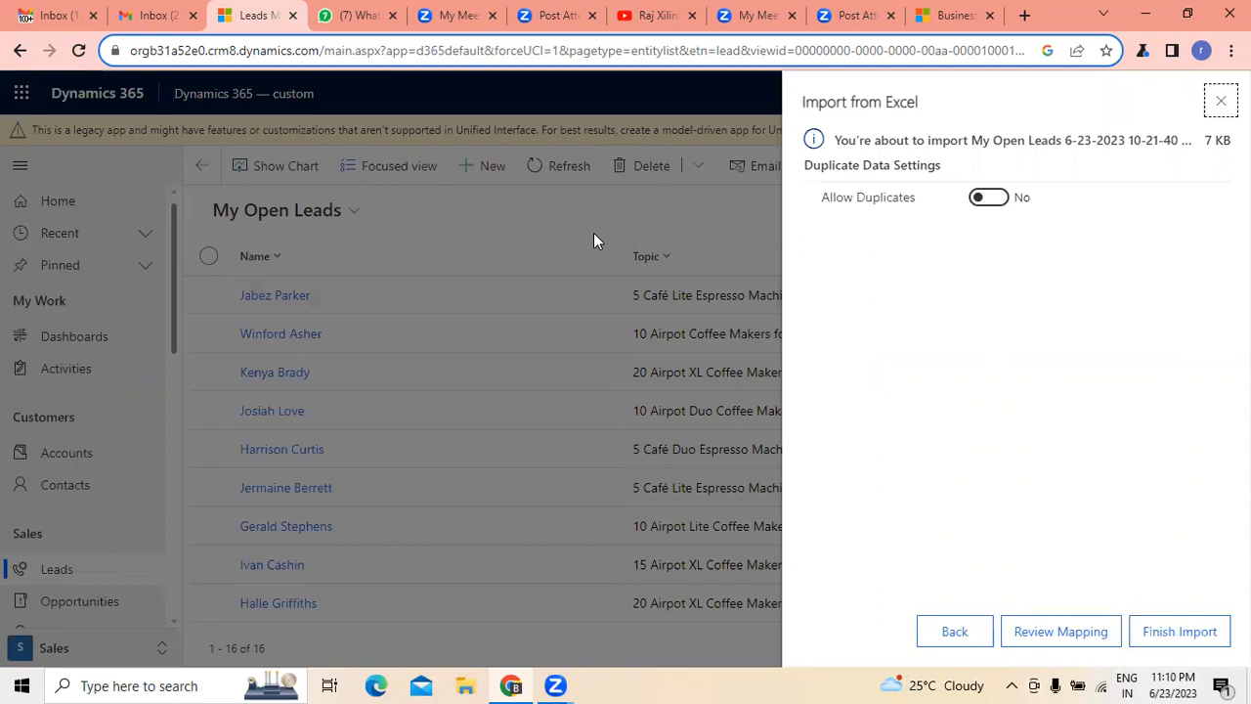
pyautogui.click(1192, 635)
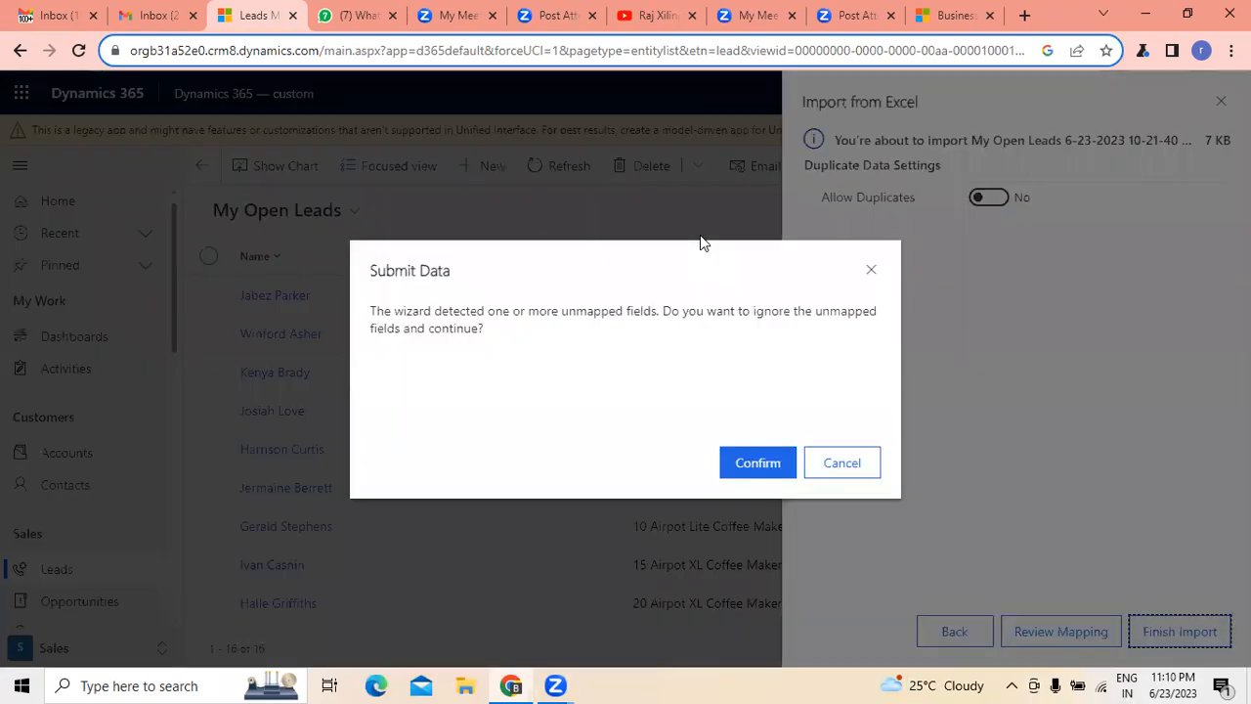
pyautogui.click(758, 469)
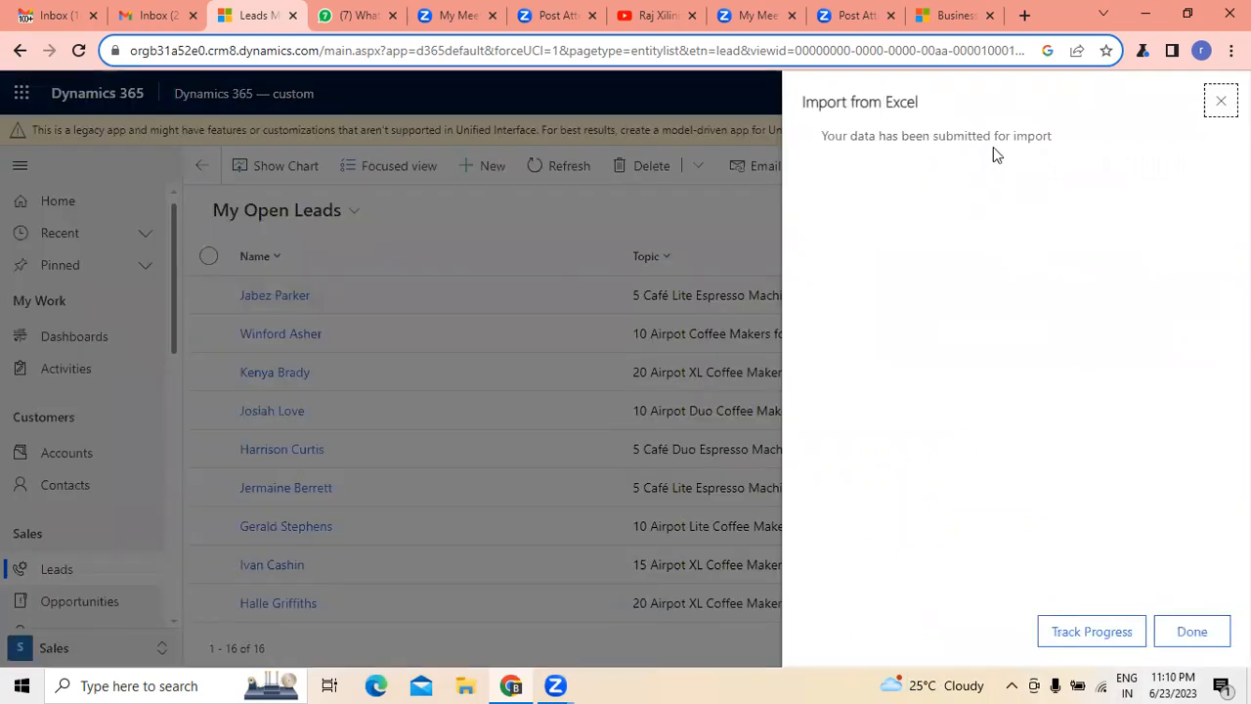
pyautogui.click(1214, 635)
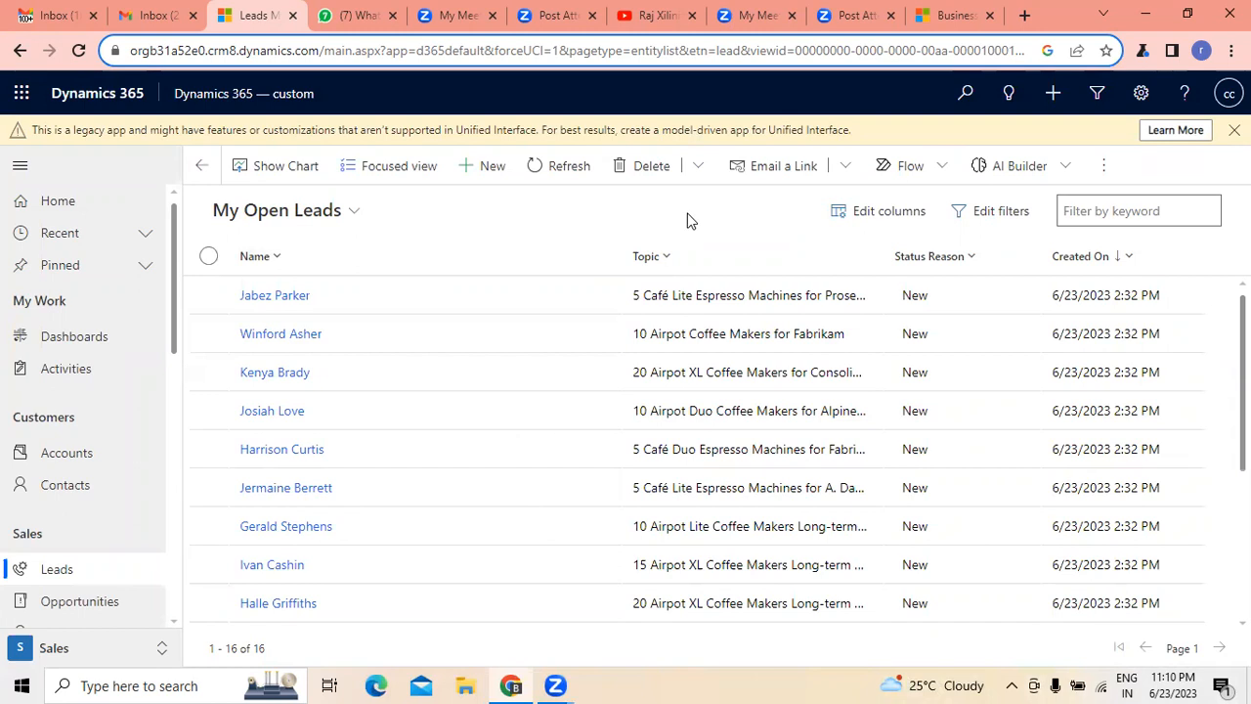
# - Review the Excel template, export, import and quick campaign commands available for the My Open Leads list
pyautogui.click(1112, 183)
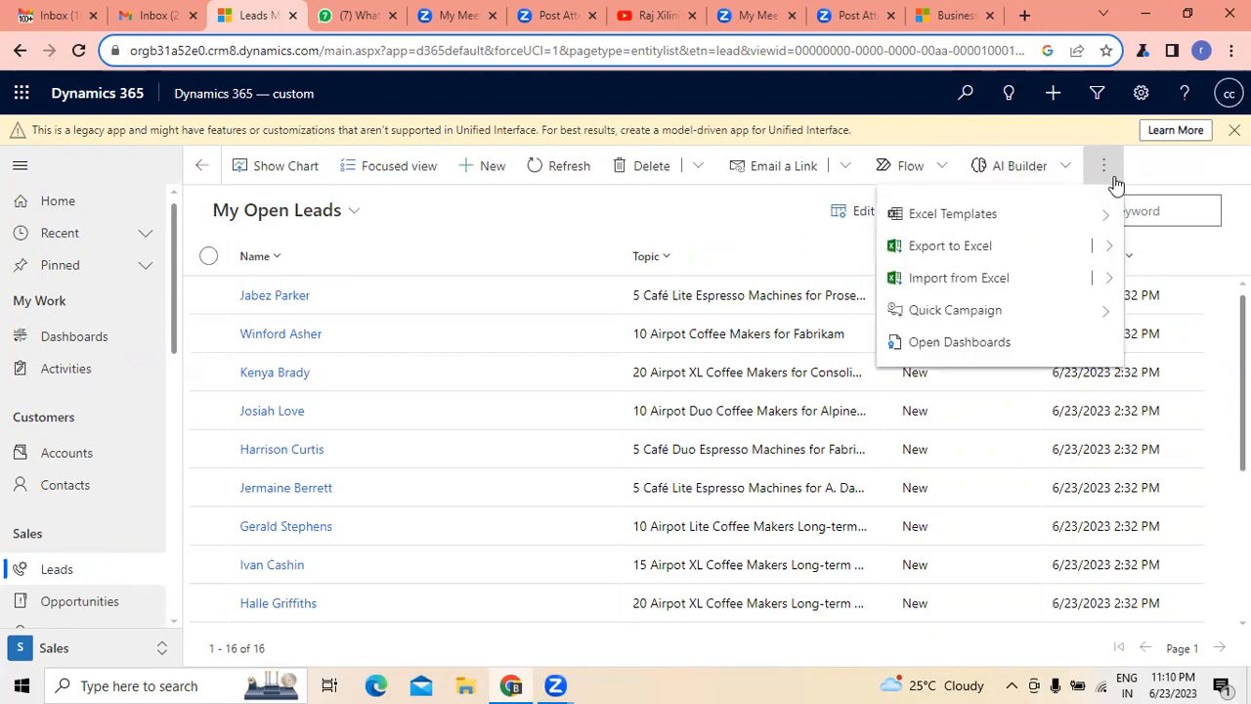
pyautogui.click(711, 205)
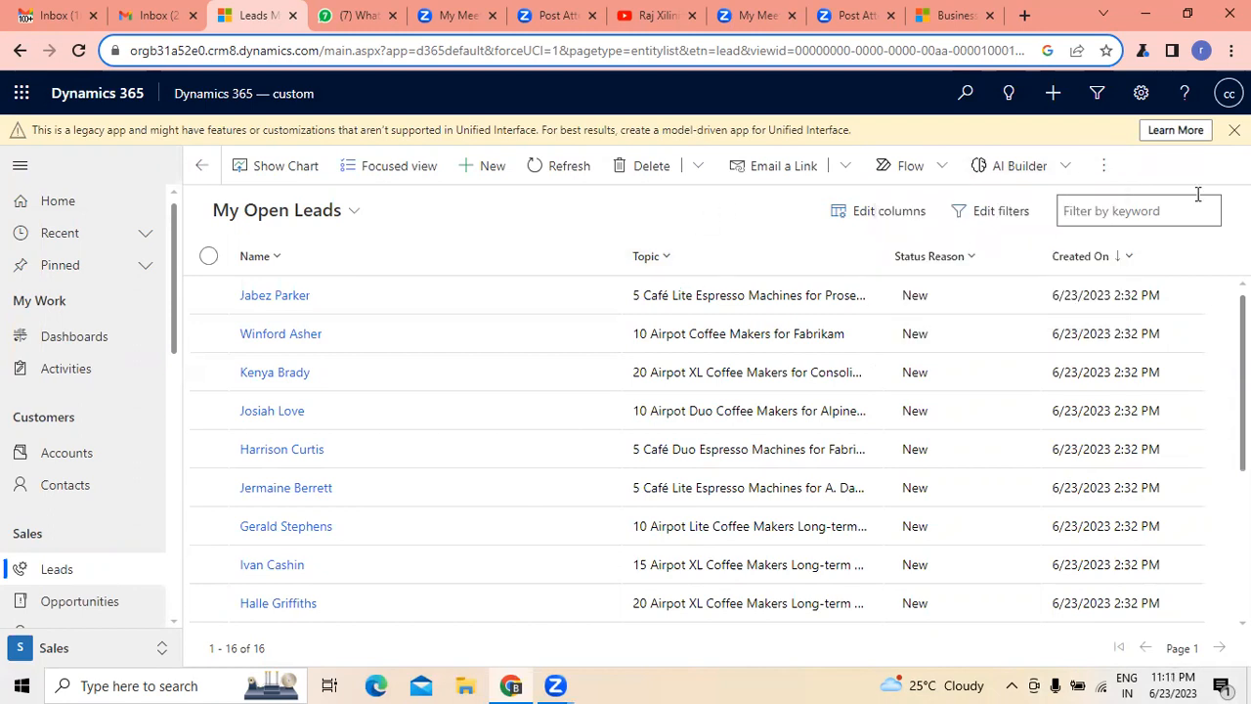
pyautogui.click(1105, 171)
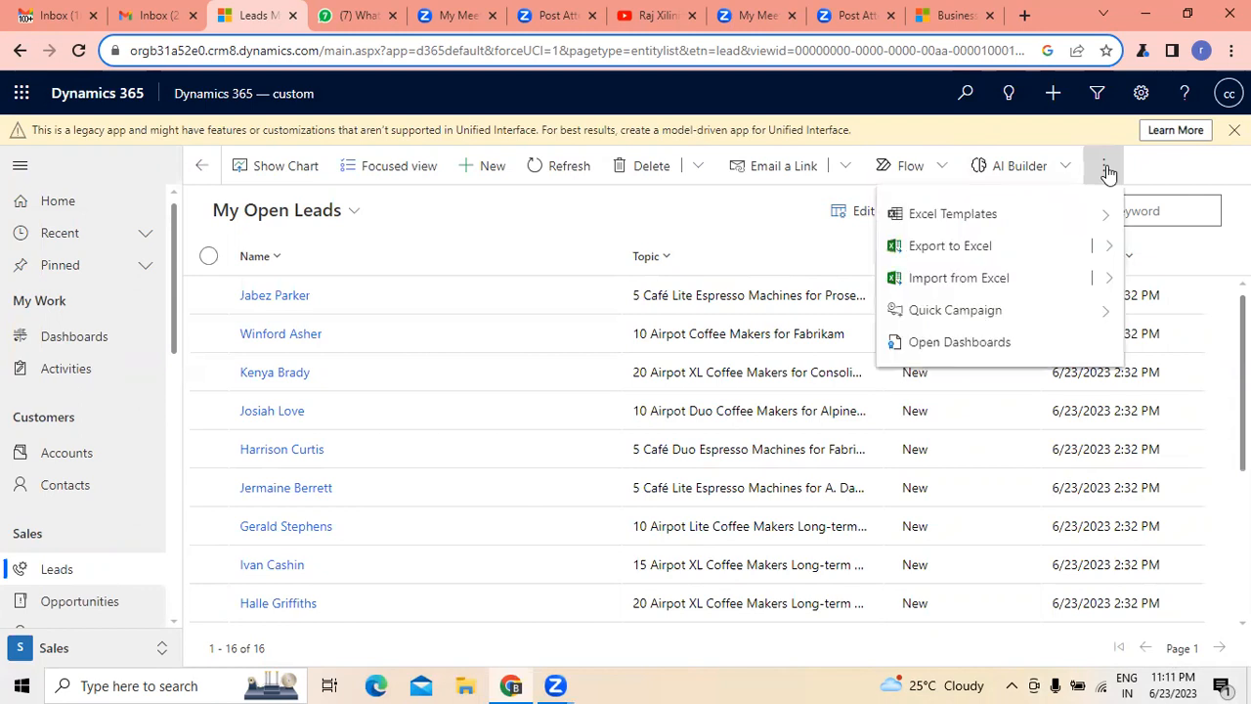
pyautogui.click(754, 207)
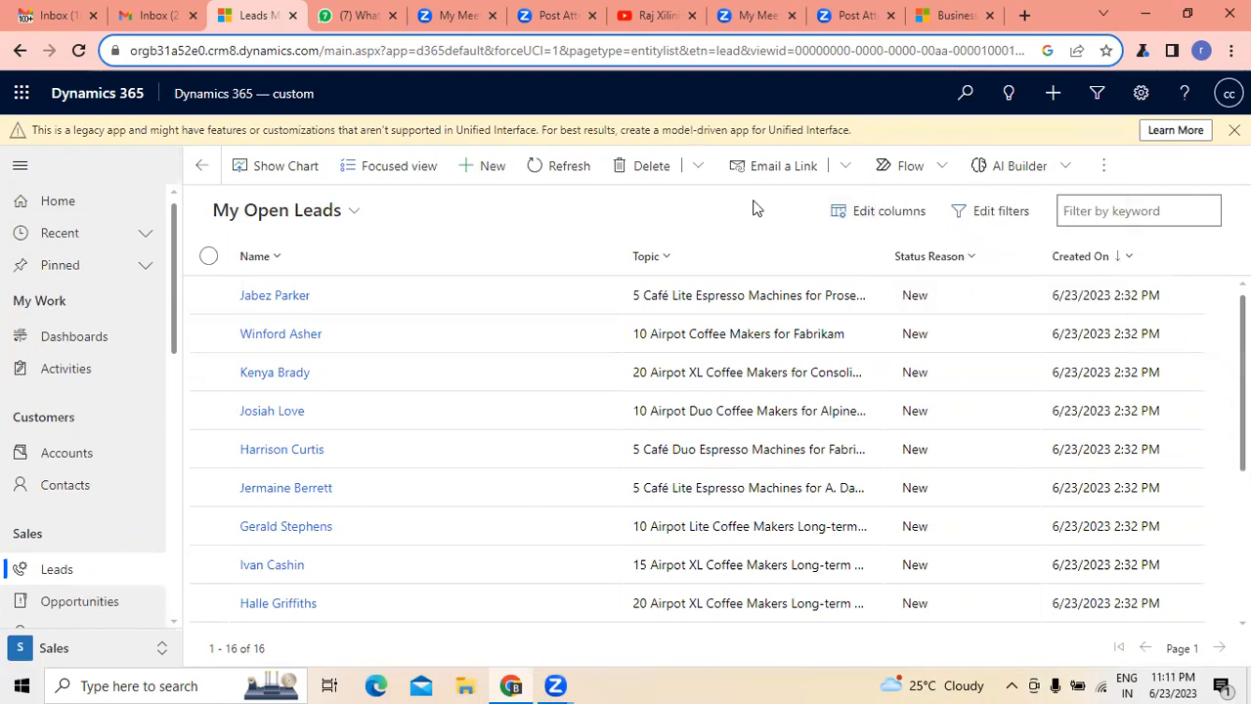
pyautogui.click(1104, 169)
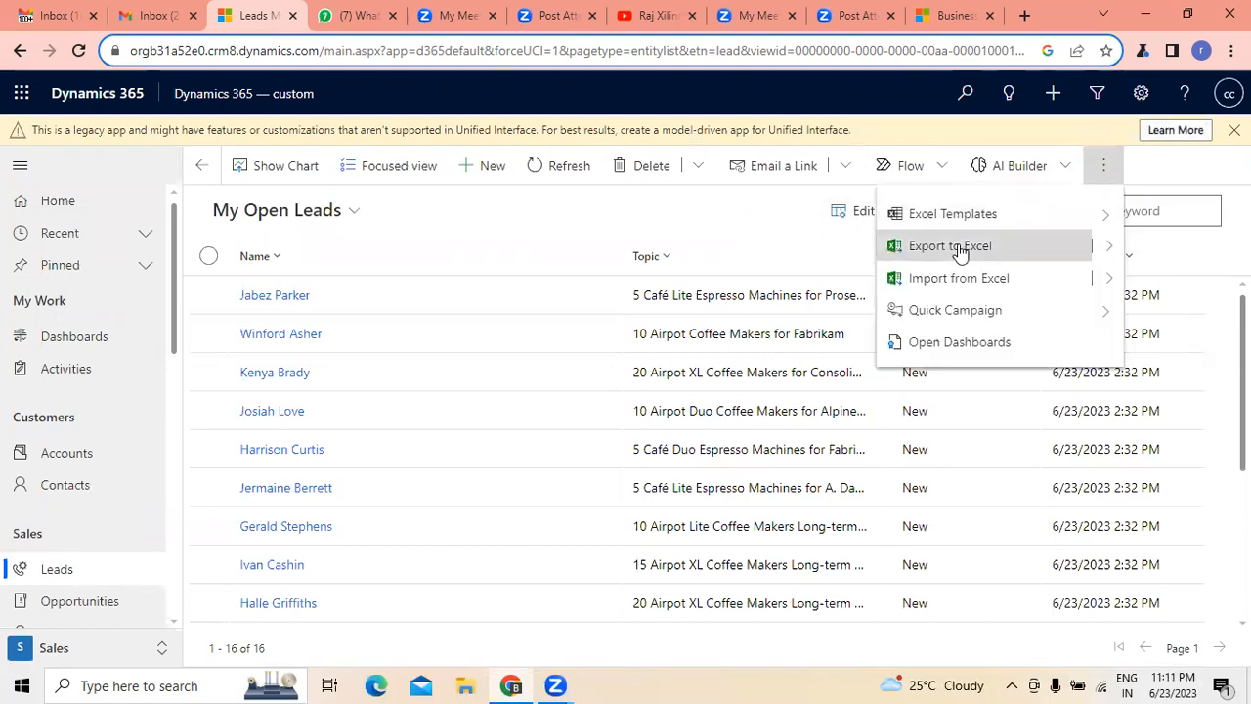